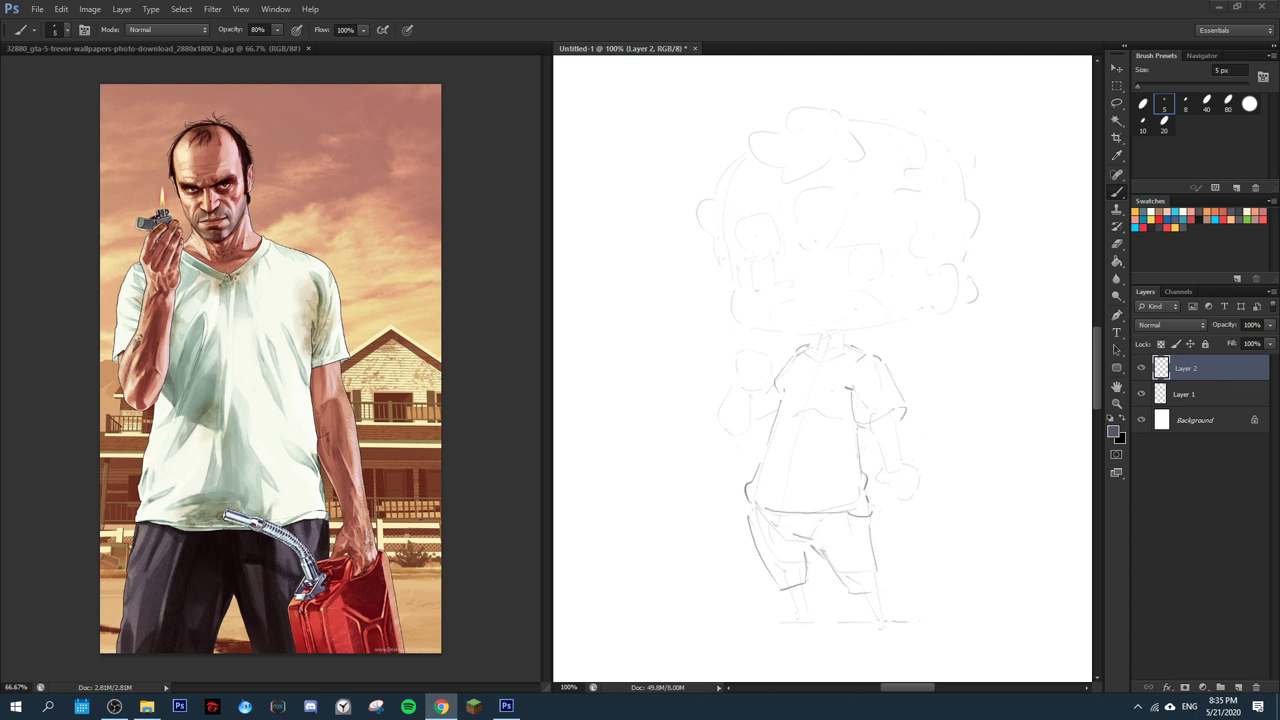
- Sketch the character's two feet below the trouser legs
click(953, 544)
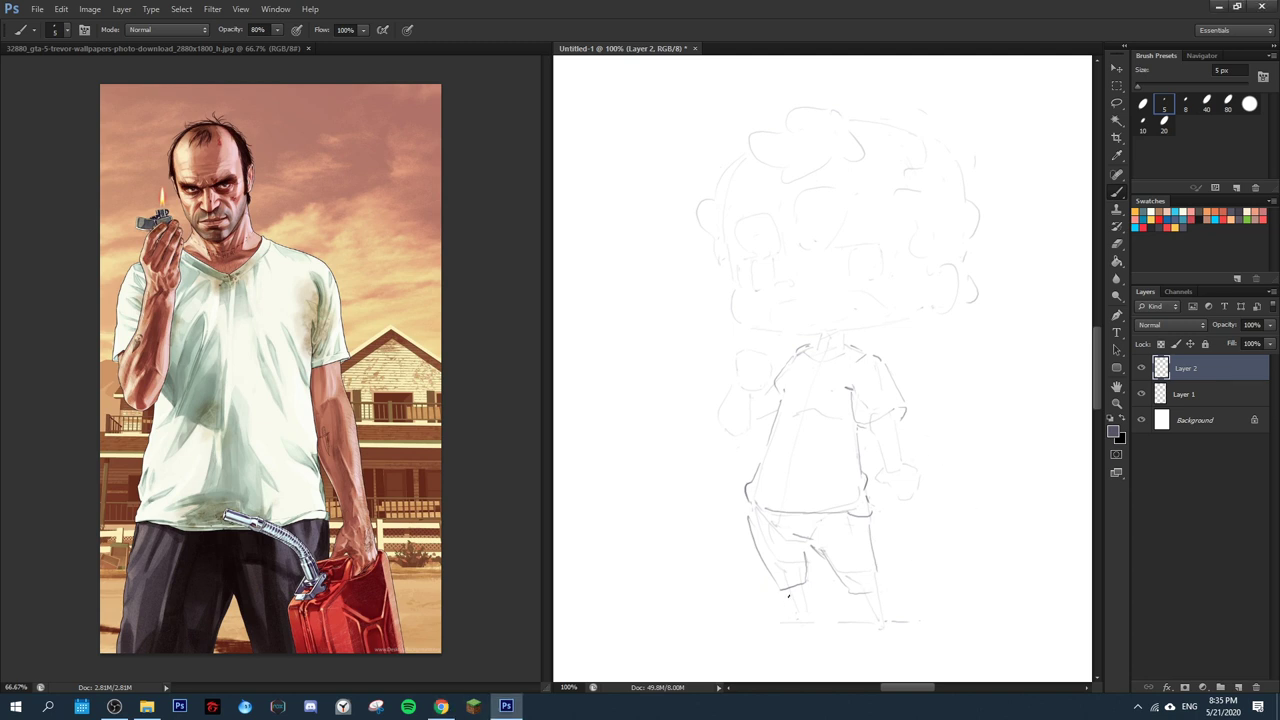
drag(802, 585, 800, 614)
drag(879, 597, 867, 619)
- Sketch the gas can with its ridges and spout at the lowered hand, and the lighter in the raised hand
mouse_move(909, 466)
mouse_down()
mouse_move(888, 513)
mouse_move(882, 497)
mouse_move(890, 509)
mouse_move(882, 500)
mouse_move(854, 515)
mouse_move(875, 522)
mouse_move(859, 525)
mouse_move(919, 492)
mouse_move(938, 506)
mouse_move(900, 520)
mouse_move(896, 552)
mouse_move(859, 530)
mouse_move(868, 578)
mouse_up()
mouse_move(892, 529)
mouse_down()
mouse_move(903, 586)
mouse_move(943, 568)
mouse_up()
mouse_move(920, 500)
mouse_down()
mouse_move(937, 517)
mouse_move(943, 566)
mouse_up()
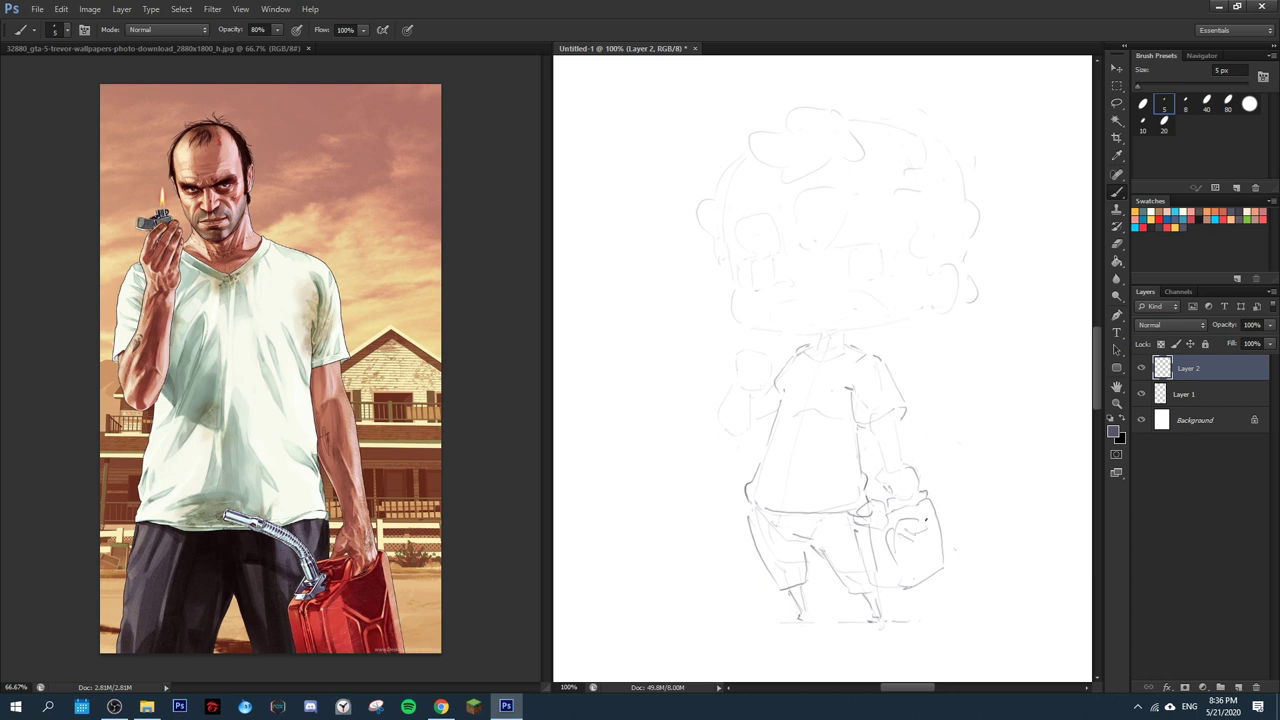
drag(921, 546, 913, 572)
mouse_move(878, 524)
mouse_down()
mouse_move(862, 484)
mouse_move(823, 476)
mouse_move(844, 487)
mouse_up()
drag(842, 485, 852, 494)
mouse_move(706, 344)
mouse_down()
mouse_move(728, 355)
mouse_move(729, 344)
mouse_up()
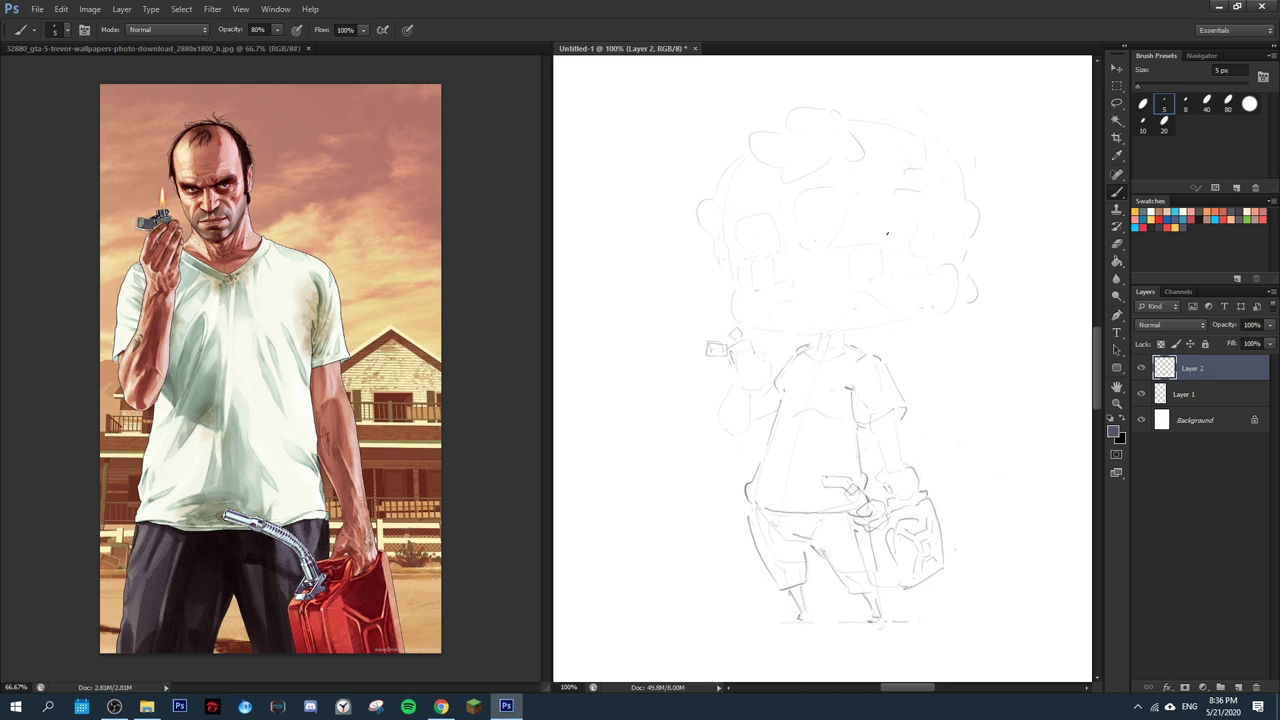
- Firm up the sketch with the larger brow's outline, the eyelid line below it, and short ground and shirt strokes
drag(833, 256, 891, 256)
mouse_move(812, 200)
mouse_down()
mouse_move(814, 245)
mouse_move(856, 195)
mouse_move(849, 233)
mouse_up()
drag(786, 620, 812, 624)
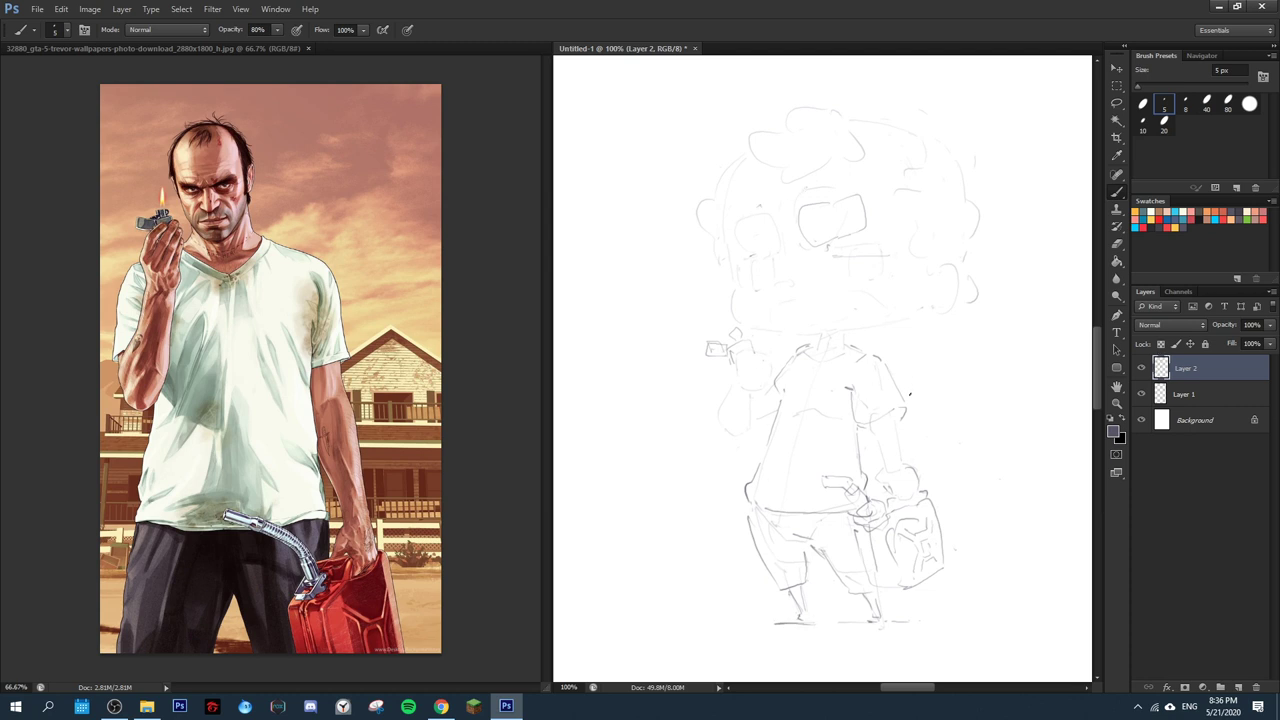
drag(854, 384, 850, 397)
drag(778, 373, 771, 392)
- Duplicate Layer 1 and Layer 2 together and hide the two original layers
shift+click(1181, 400)
key(ctrl+j)
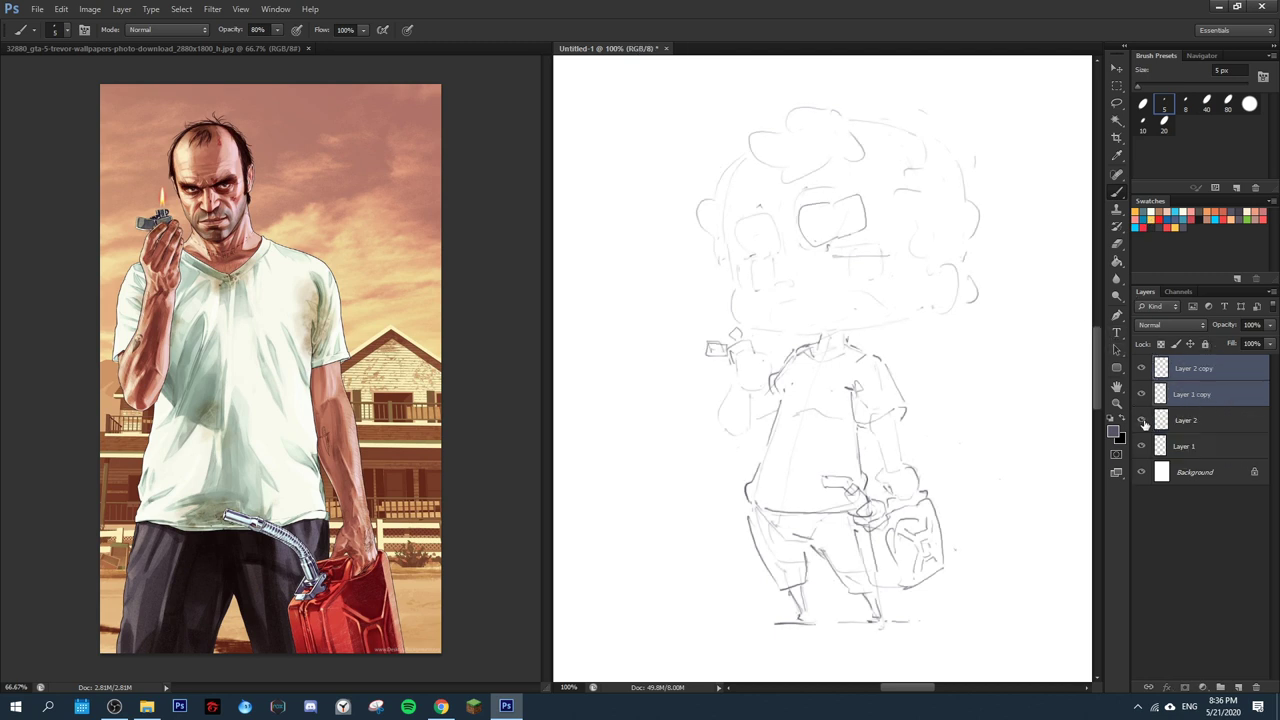
drag(1143, 421, 1143, 447)
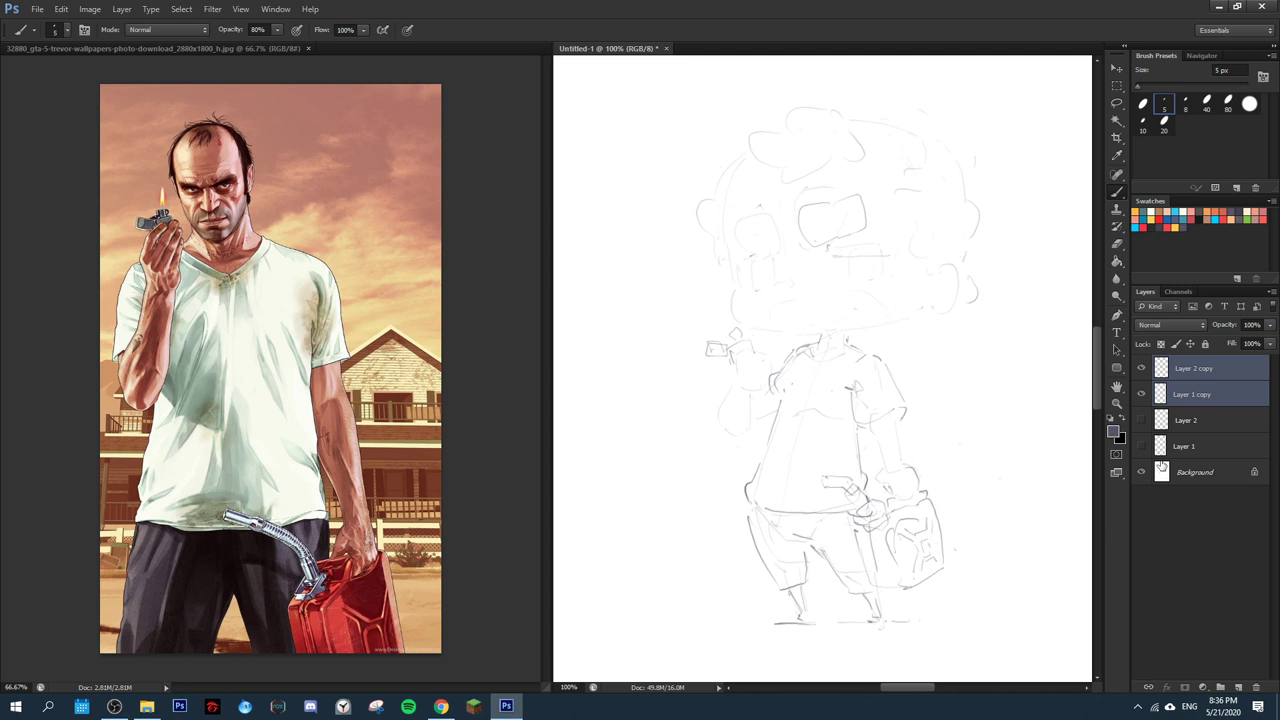
- Free Transform the duplicated sketch layers so the character fills nearly the whole page
key(ctrl+minus)
key(ctrl+minus)
key(ctrl+minus)
key(ctrl+minus)
key(ctrl+minus)
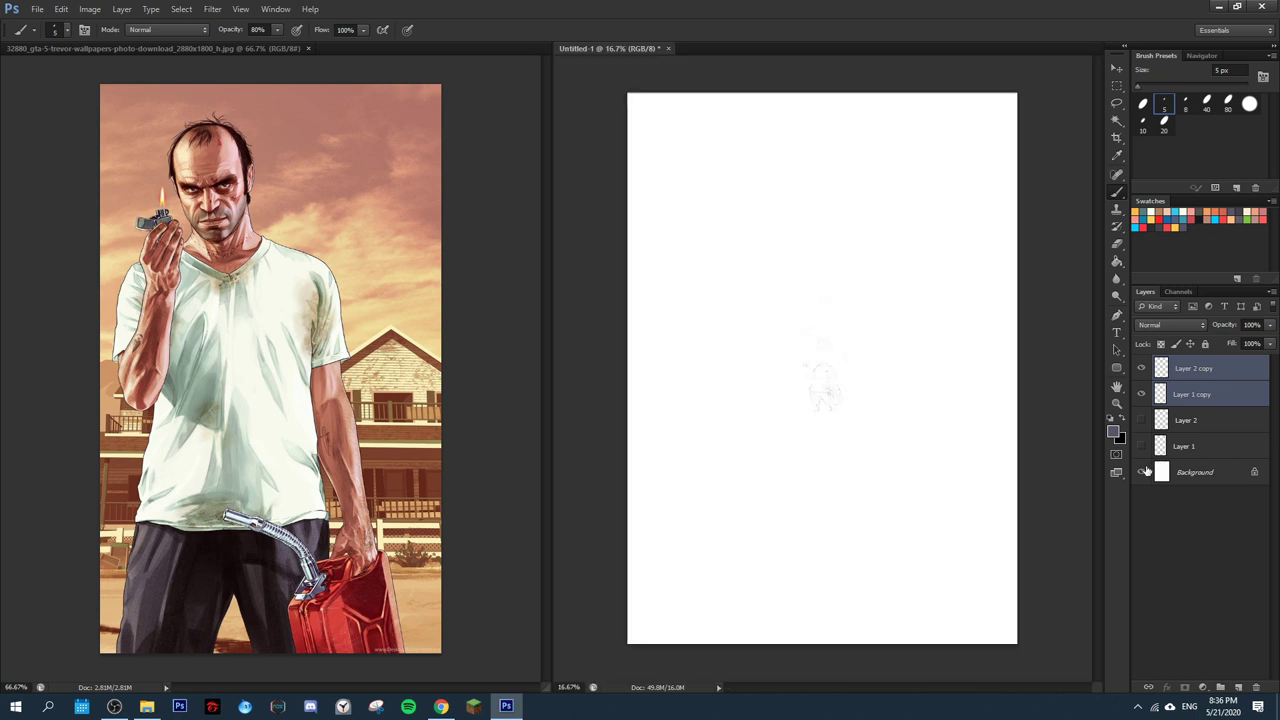
key(ctrl+t)
drag(800, 414, 672, 634)
drag(856, 318, 1006, 118)
drag(988, 621, 990, 632)
key(Return)
key(b)
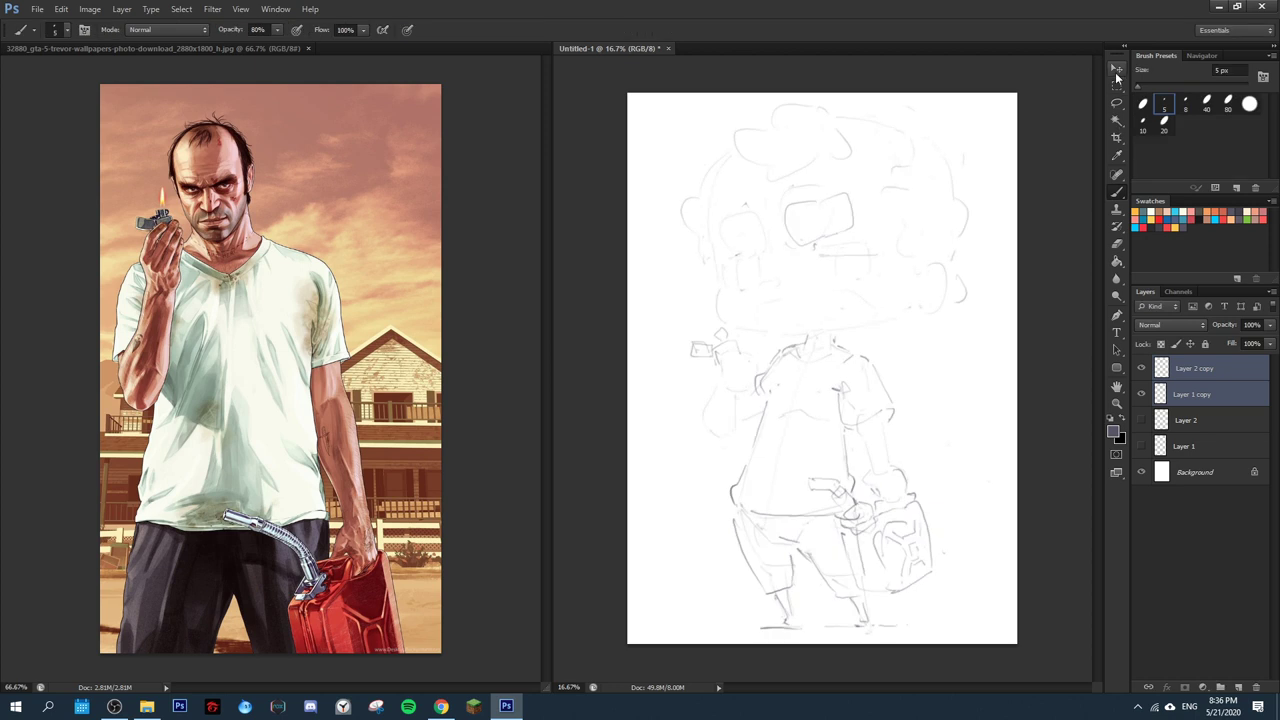
- Save the document as a Photoshop file named 1006 in the desktop's 1006 folder, with Maximize Compatibility on
click(1116, 73)
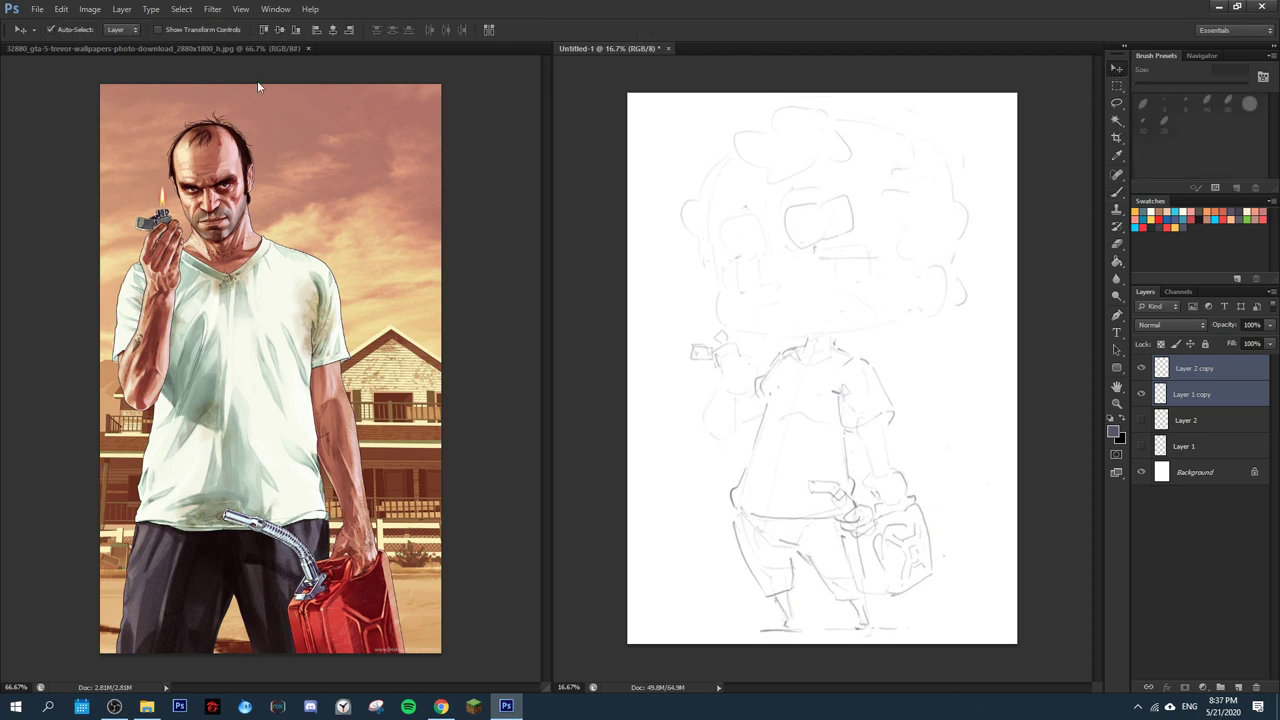
key(ctrl+s)
click(487, 190)
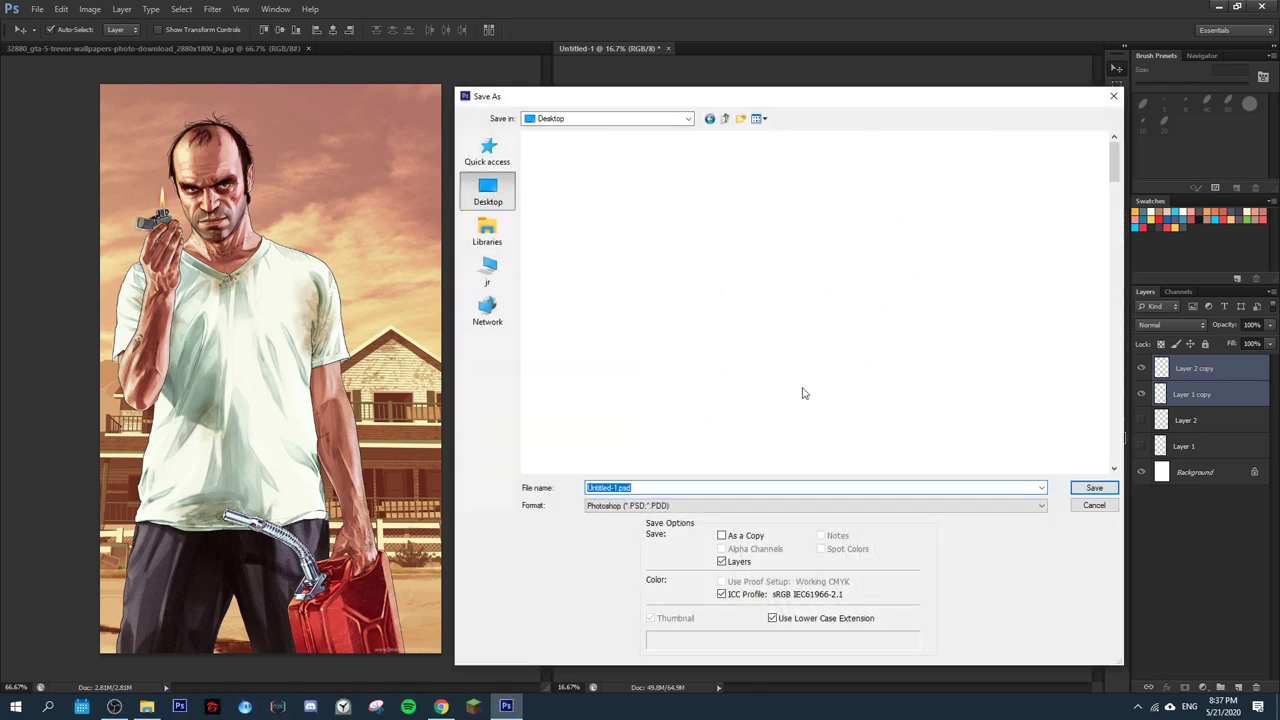
click(825, 387)
key(1)
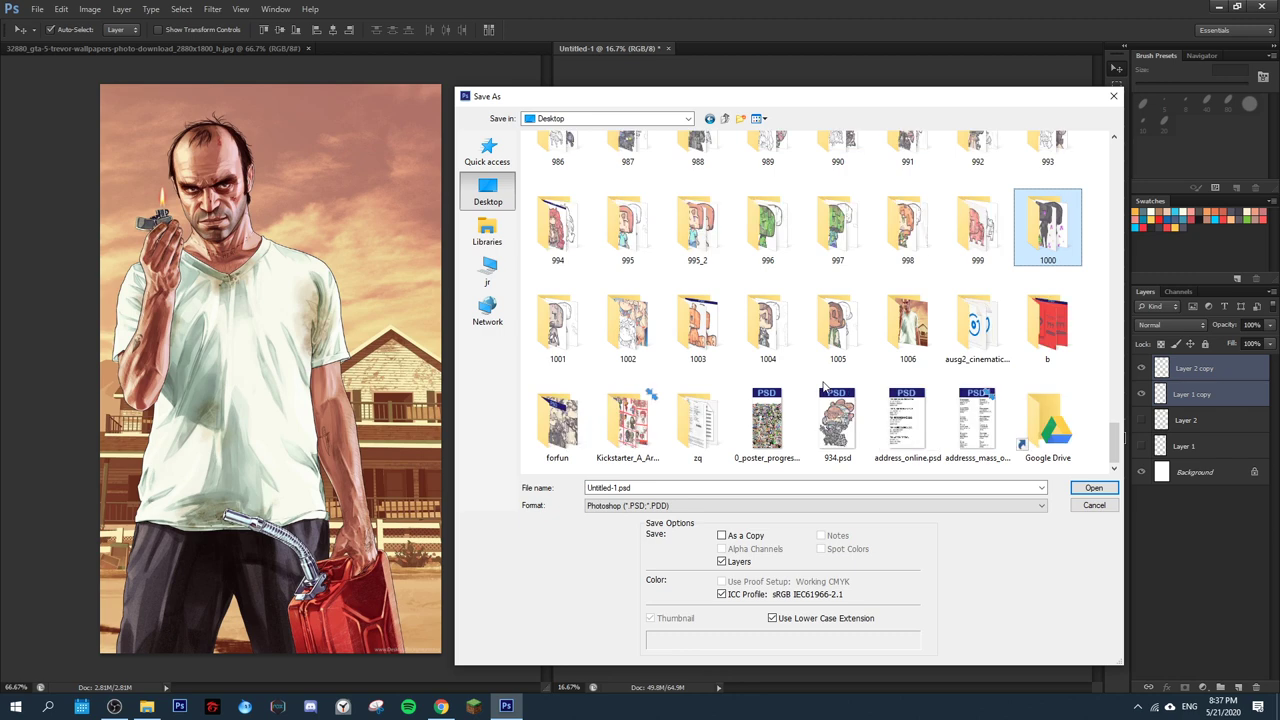
key(6)
key(Return)
drag(640, 487, 586, 489)
text(1006)
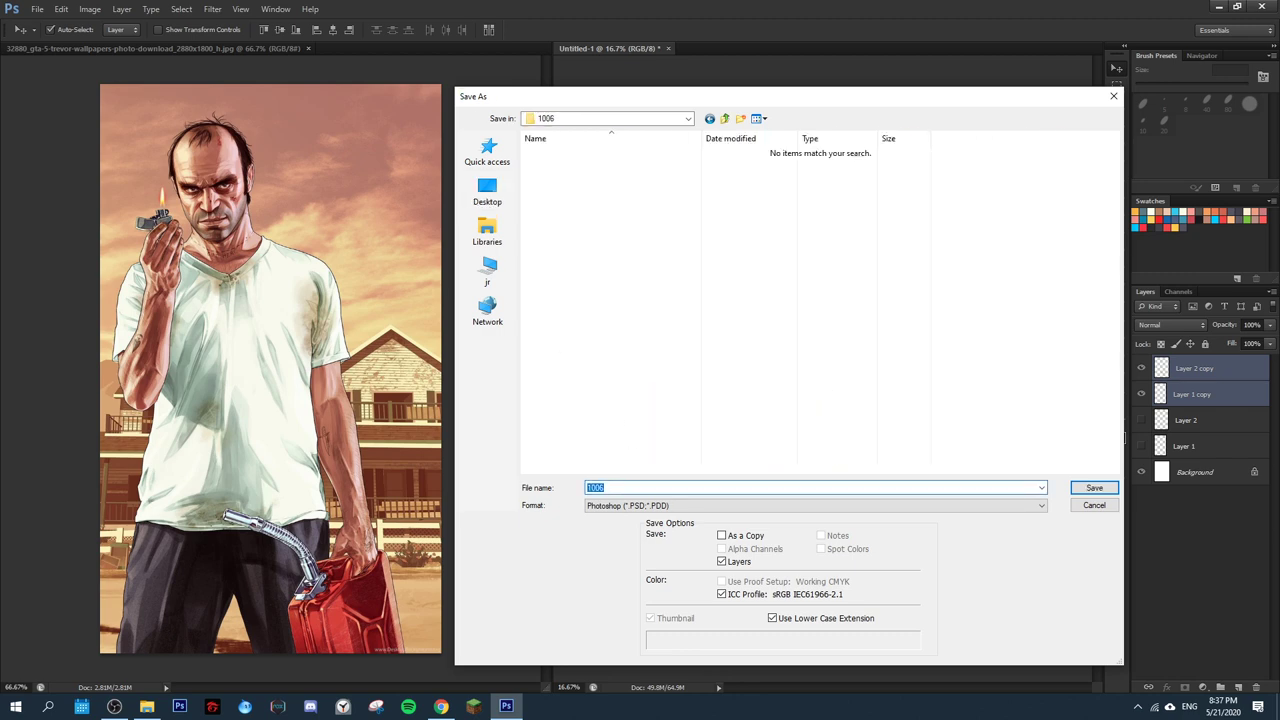
key(Return)
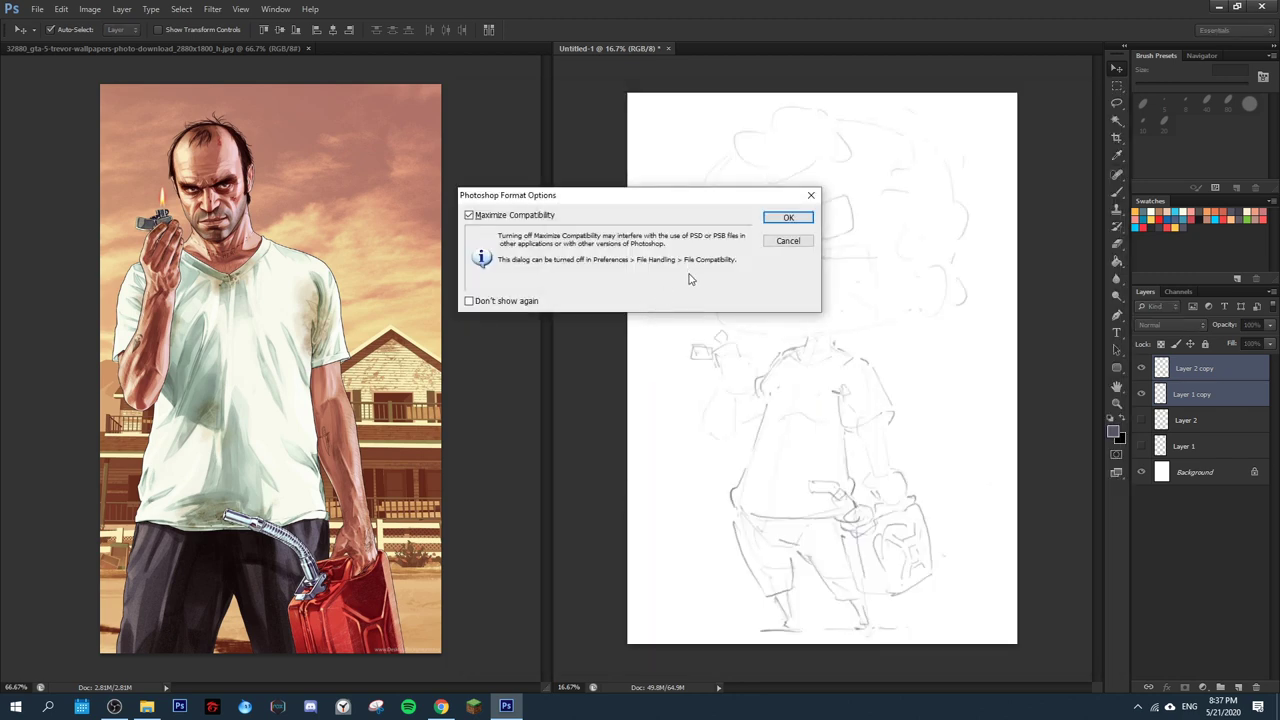
key(Return)
- Open a second window of 1006.psd and dock it with the reference image, giving two side-by-side views of the sketch
click(276, 9)
mouse_move(400, 23)
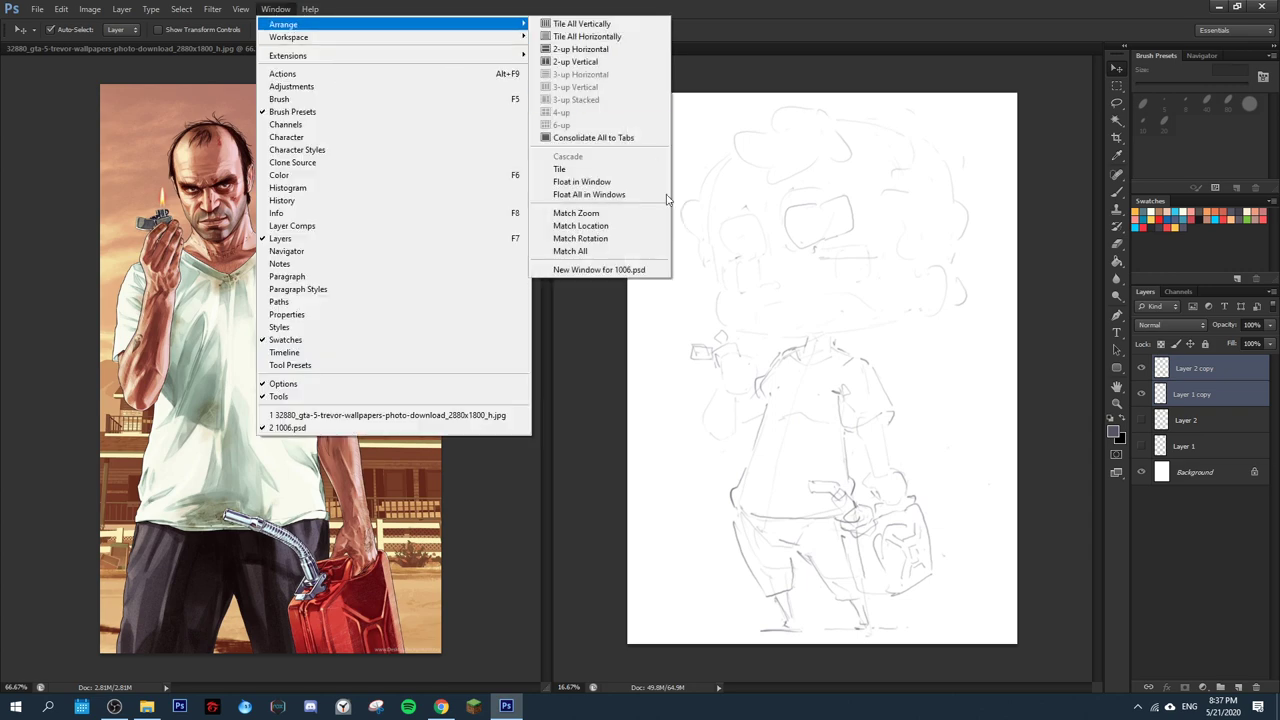
click(620, 269)
drag(305, 63, 390, 56)
click(630, 233)
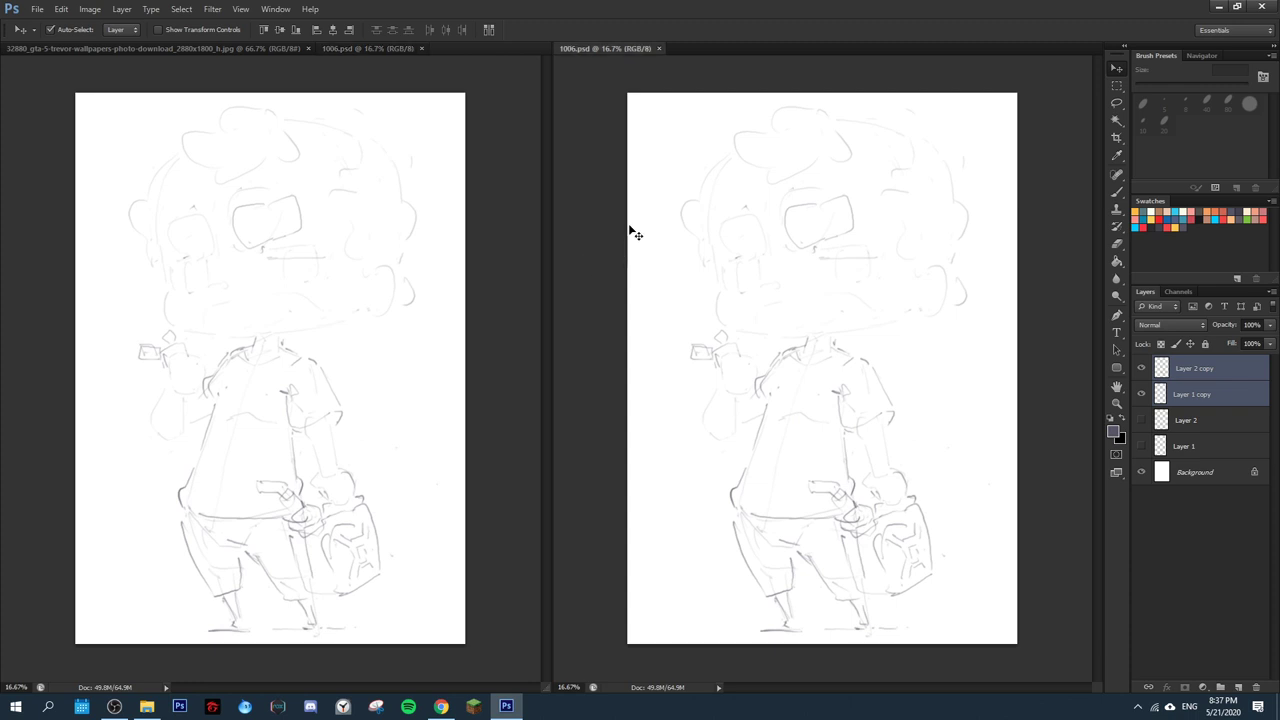
- Lower the opacity of the two copied sketch layers to 43% and add a new empty layer above them
key(ctrl+plus)
key(ctrl+plus)
key(ctrl+plus)
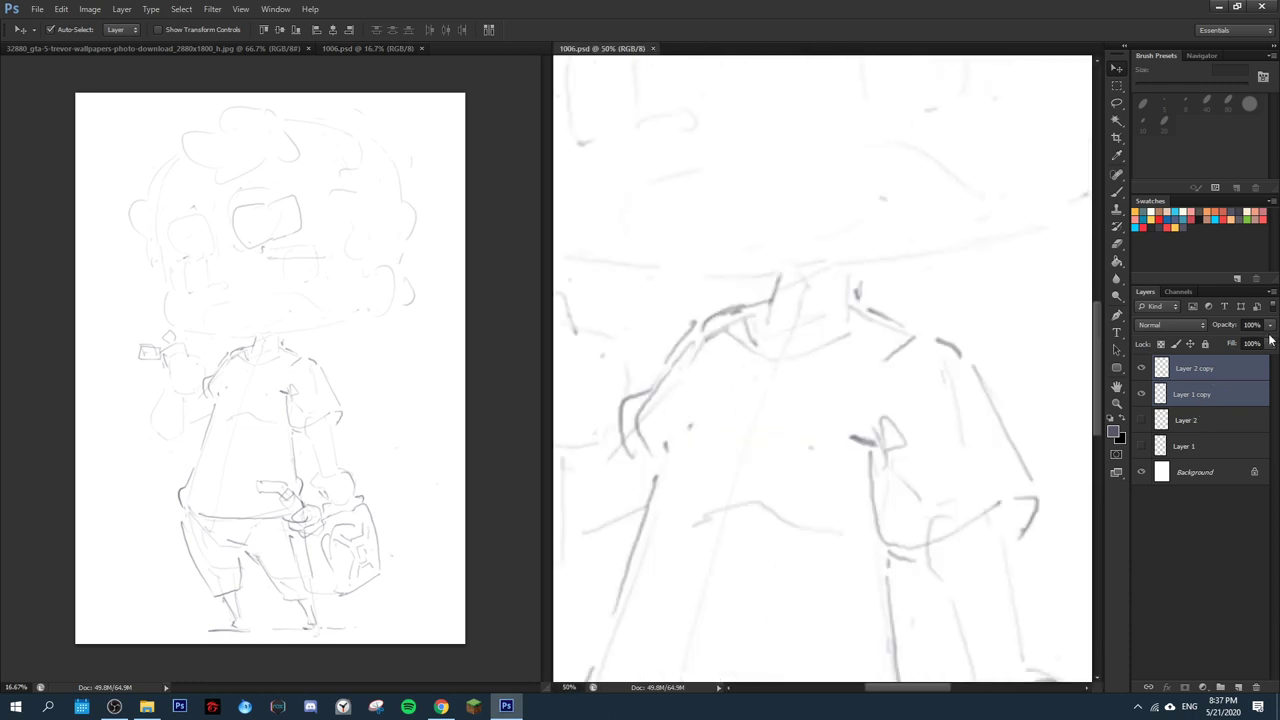
click(1269, 325)
drag(1268, 343, 1232, 348)
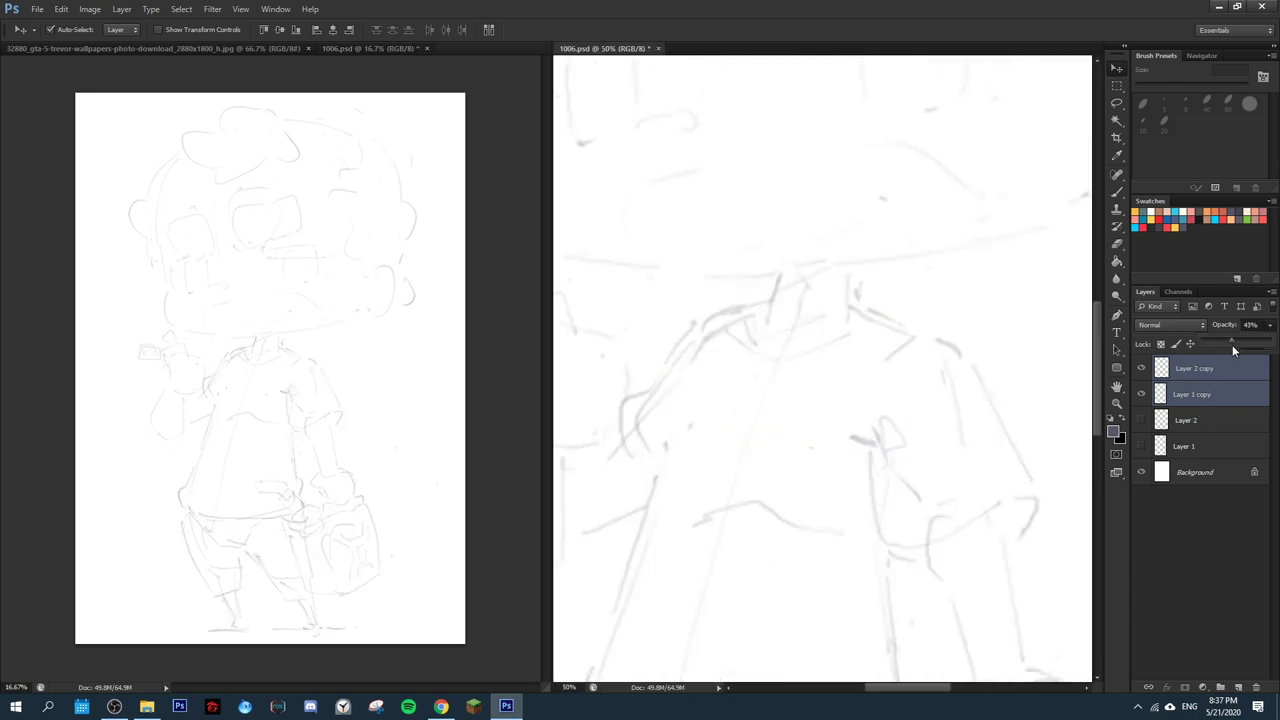
click(1238, 688)
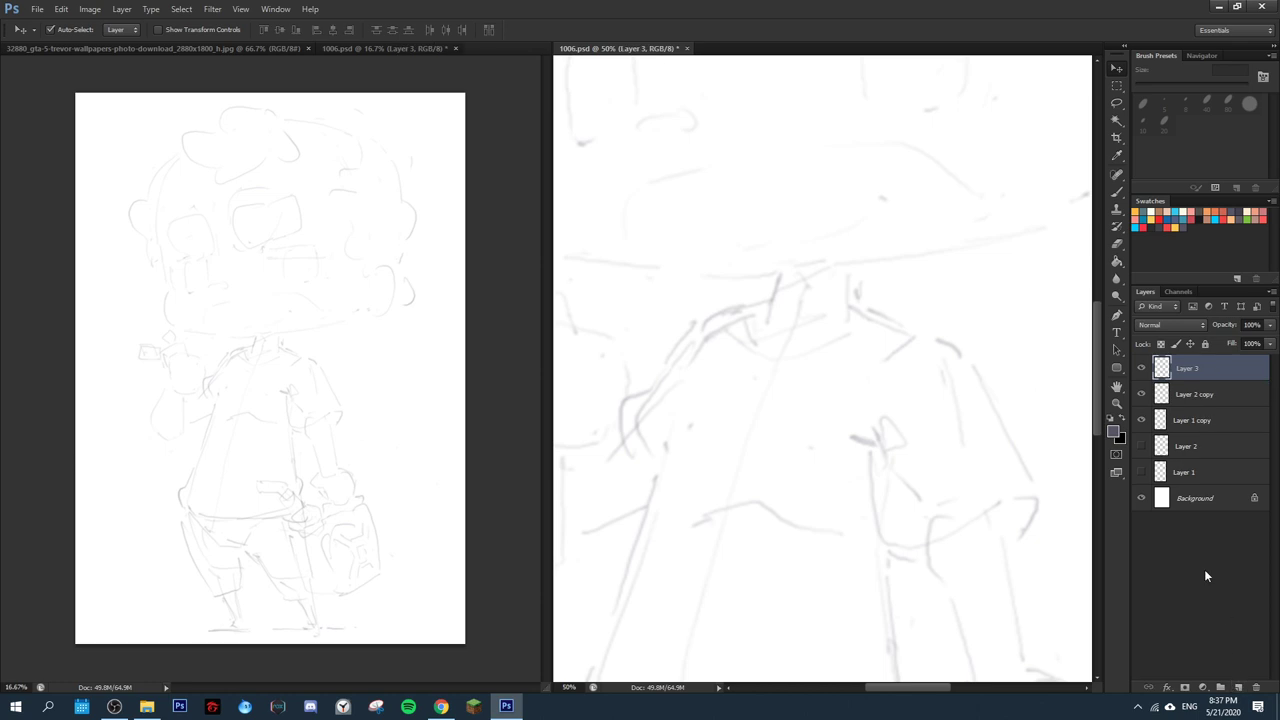
- With the 40 px brush, ink a small tapered mark above the larger brow on Layer 3
key(alt+Tab)
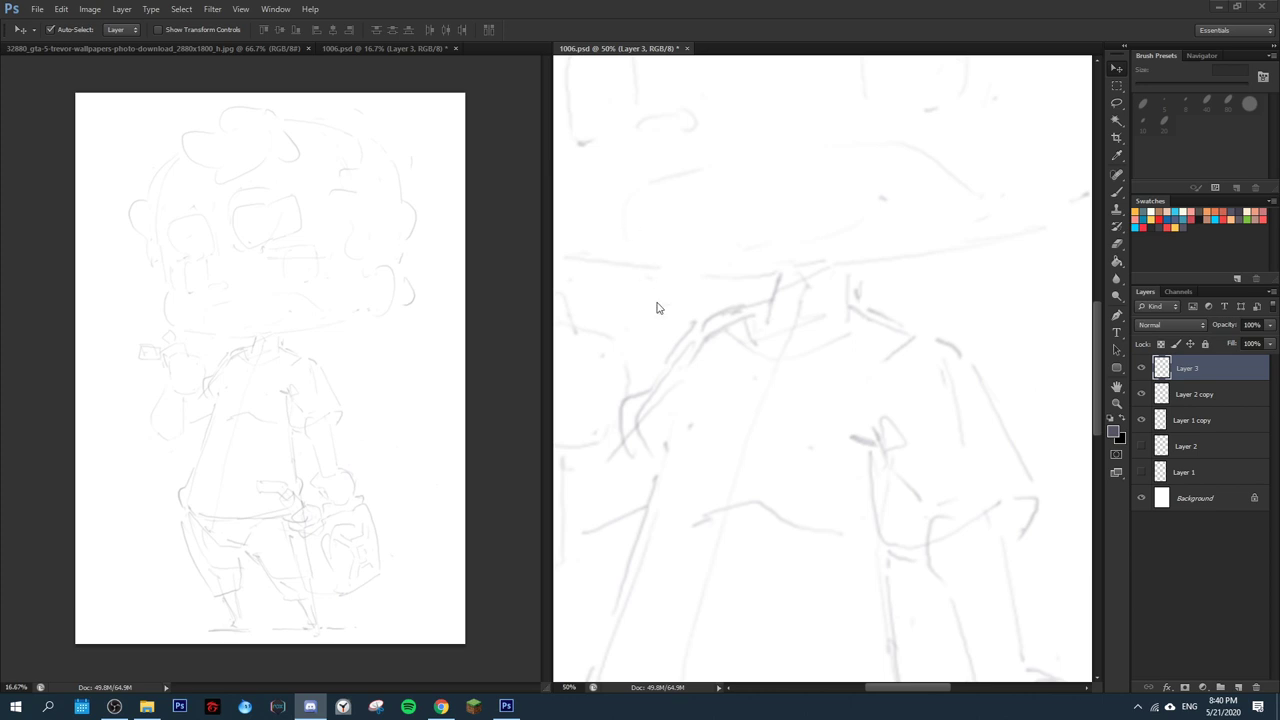
key(b)
drag(727, 254, 740, 470)
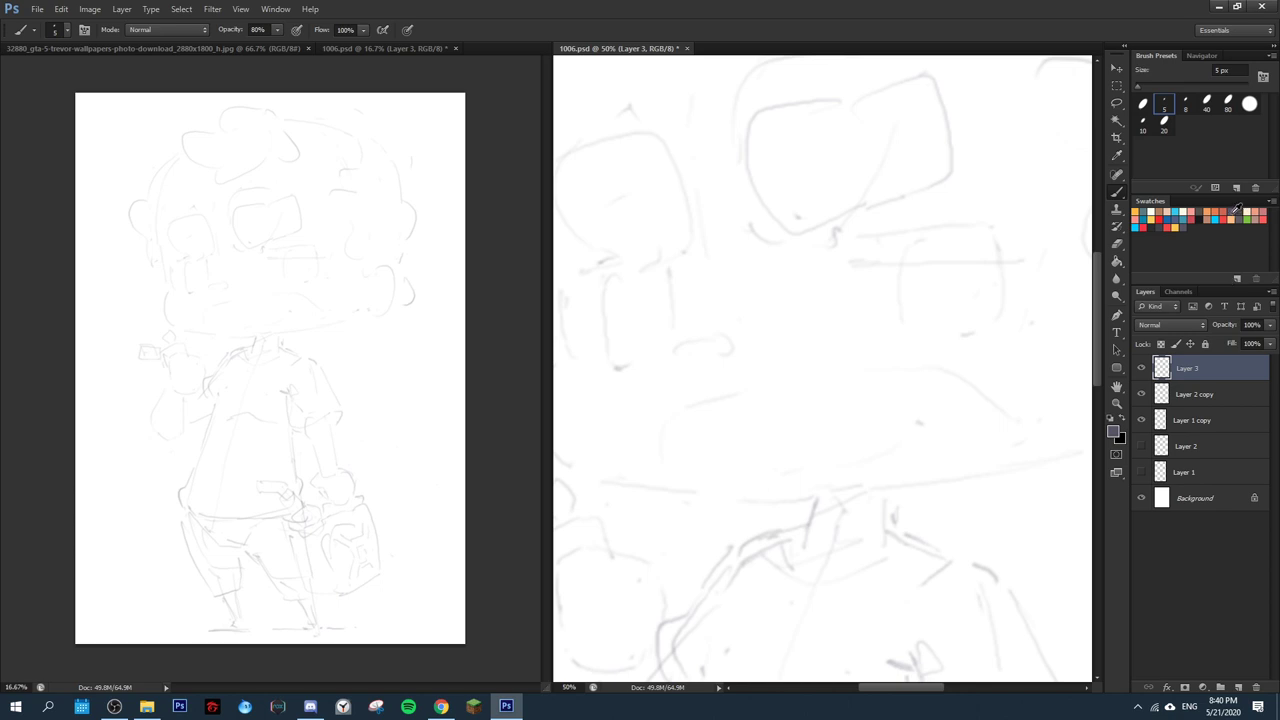
click(1206, 104)
key(e)
key(b)
key(b)
mouse_move(743, 375)
mouse_down()
mouse_move(843, 401)
mouse_move(723, 386)
mouse_up()
mouse_move(700, 288)
mouse_down()
mouse_move(717, 283)
mouse_move(704, 286)
mouse_up()
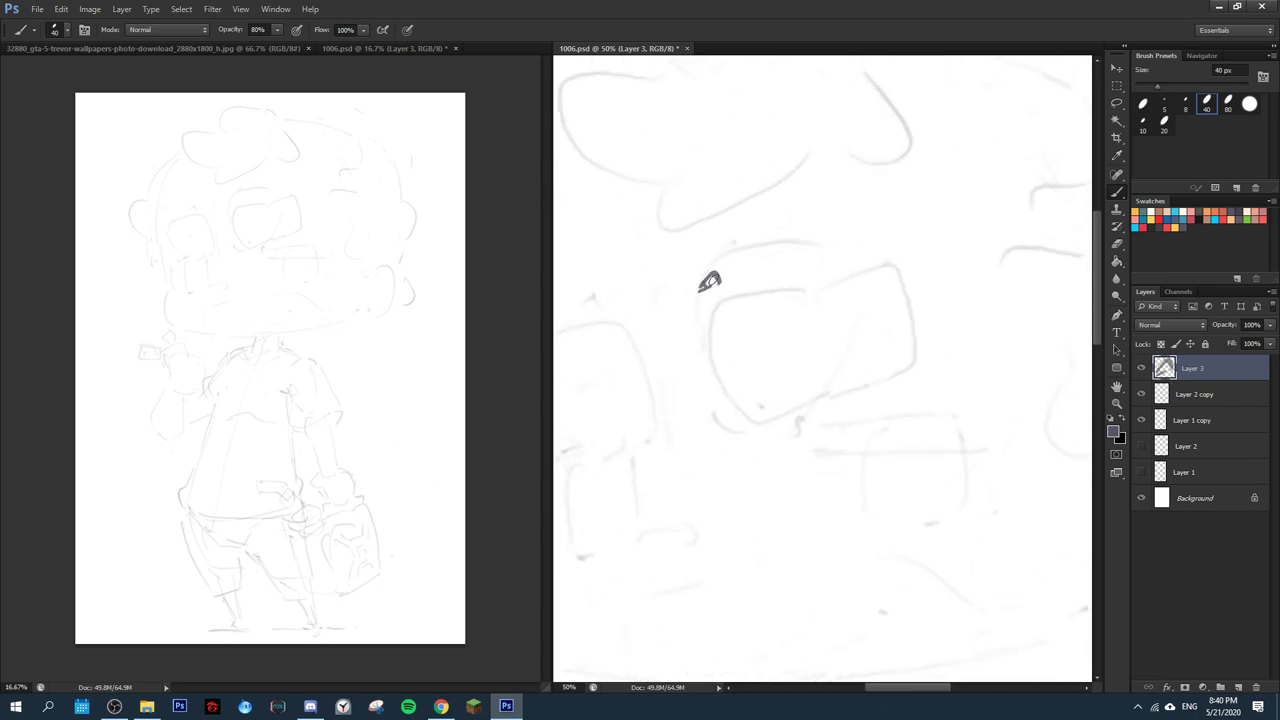
- Close the reference image document, leaving only the two views of 1006.psd
key(ctrl+plus)
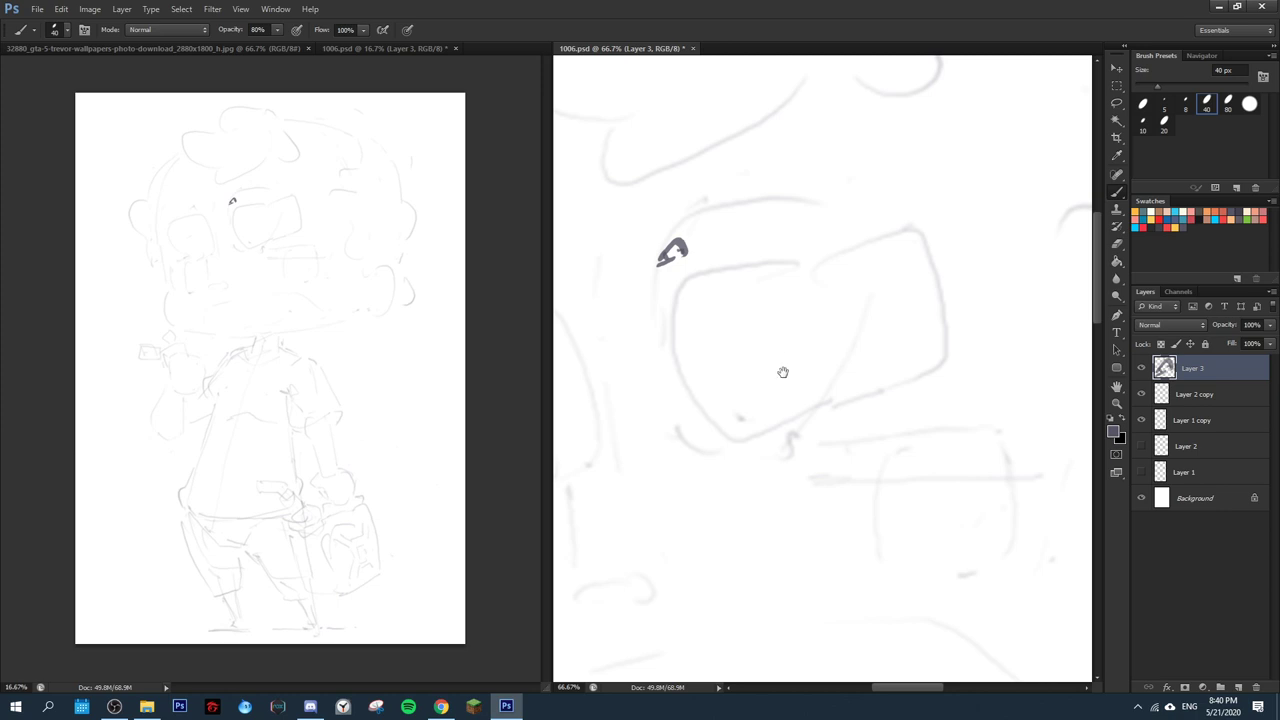
drag(783, 371, 775, 389)
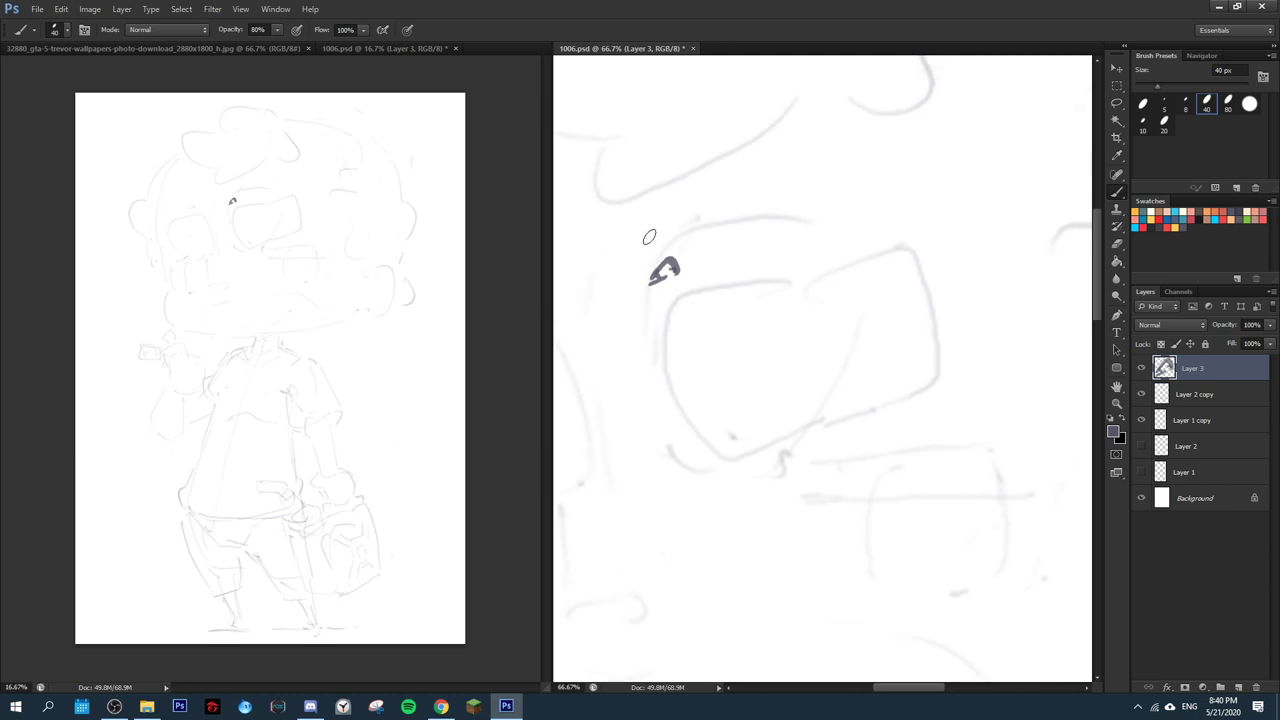
click(254, 49)
key(ctrl+w)
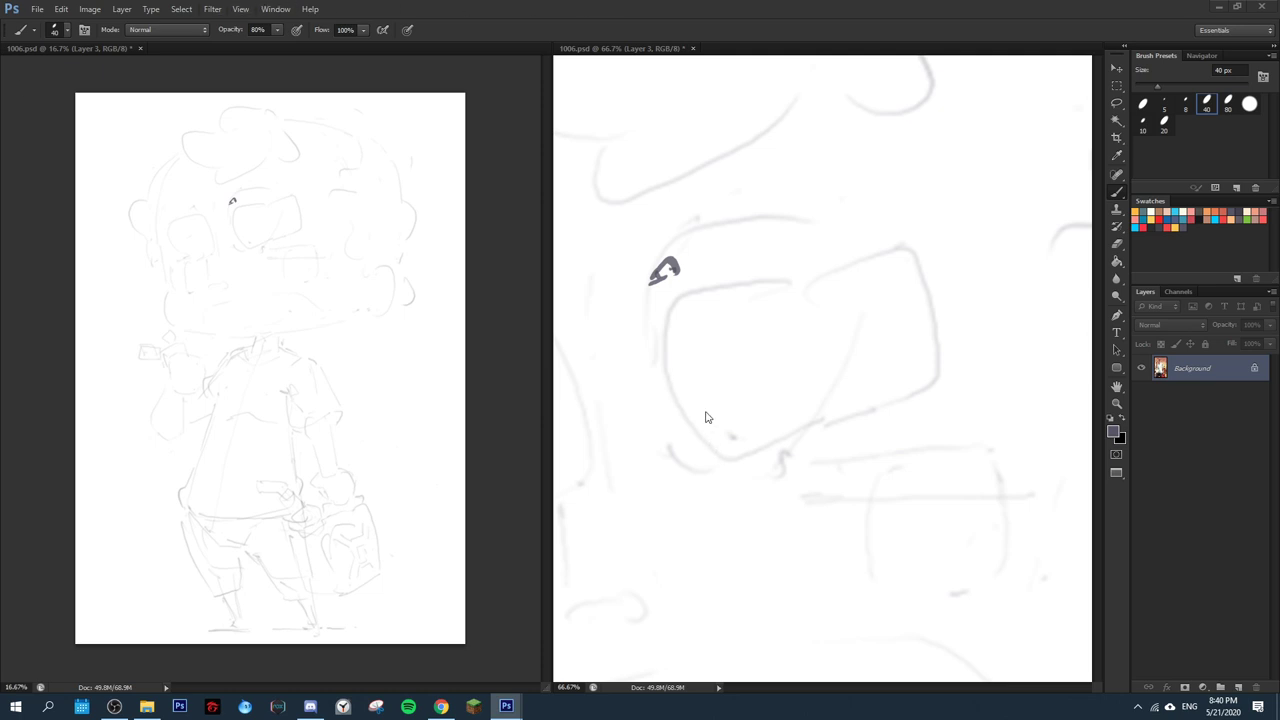
- Ink the larger brow's outline with thick broken strokes, erasing a small part of its edge to thin the line
click(685, 338)
mouse_move(686, 297)
mouse_down()
mouse_move(659, 358)
mouse_move(696, 444)
mouse_move(780, 452)
mouse_up()
key(e)
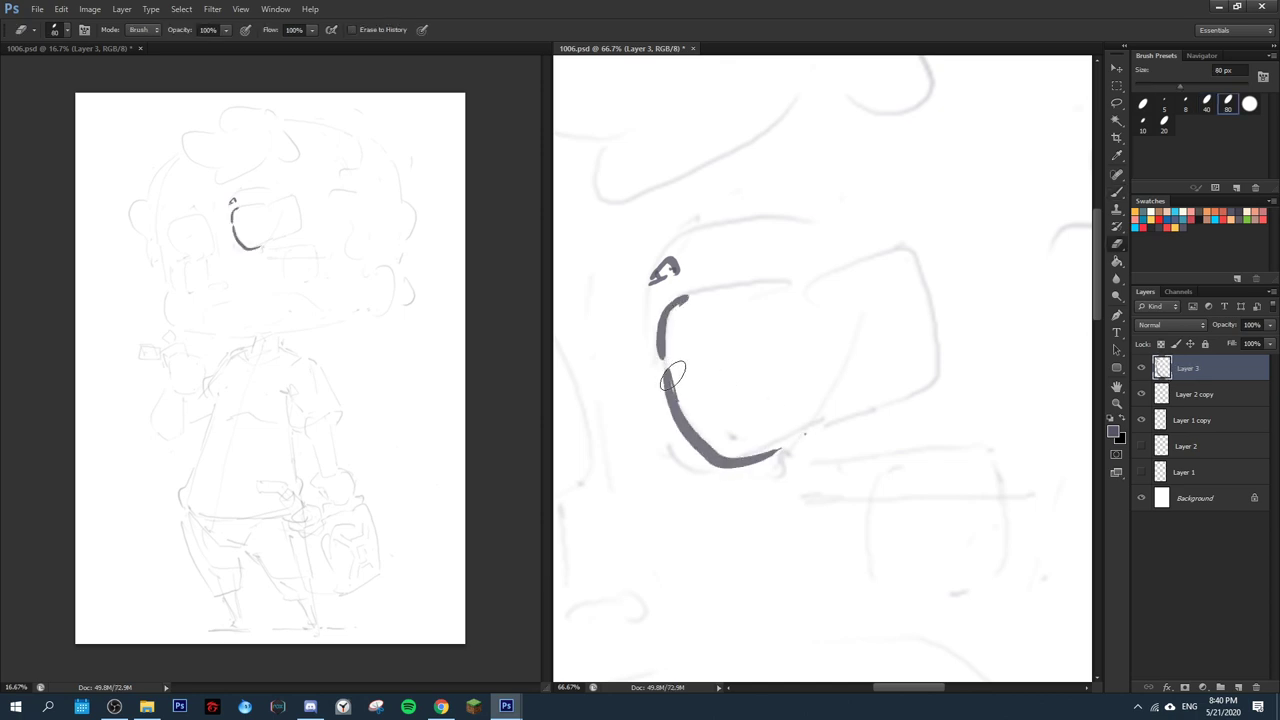
drag(676, 370, 689, 401)
key(b)
click(722, 423)
mouse_move(702, 295)
mouse_down()
mouse_move(814, 279)
mouse_move(920, 314)
mouse_up()
mouse_move(800, 438)
mouse_down()
mouse_move(876, 412)
mouse_move(935, 344)
mouse_up()
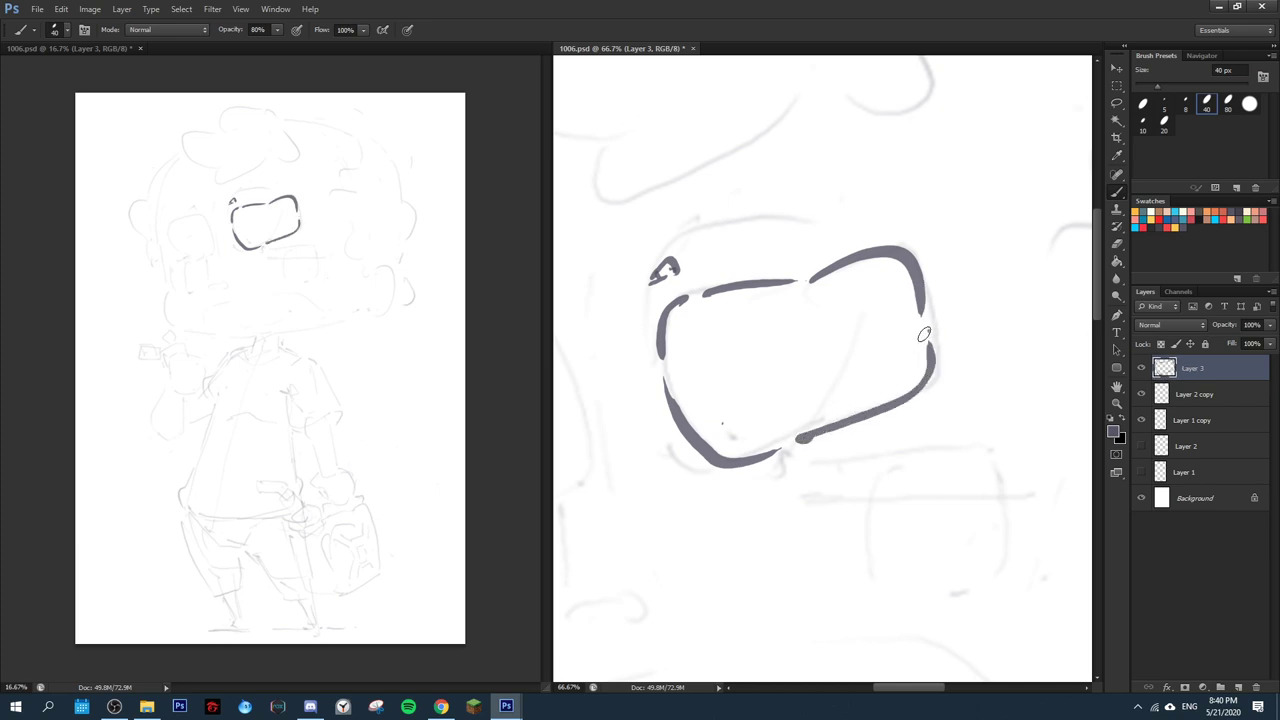
- Ink the smaller brow's rounded outline and a tapered mark above it
mouse_move(869, 393)
mouse_down()
mouse_move(1047, 337)
mouse_move(1107, 338)
mouse_up()
mouse_move(710, 270)
mouse_down()
mouse_move(758, 244)
mouse_move(740, 262)
mouse_move(752, 258)
mouse_up()
mouse_move(690, 315)
mouse_down()
mouse_move(645, 425)
mouse_move(716, 476)
mouse_move(801, 438)
mouse_move(781, 333)
mouse_move(796, 439)
mouse_up()
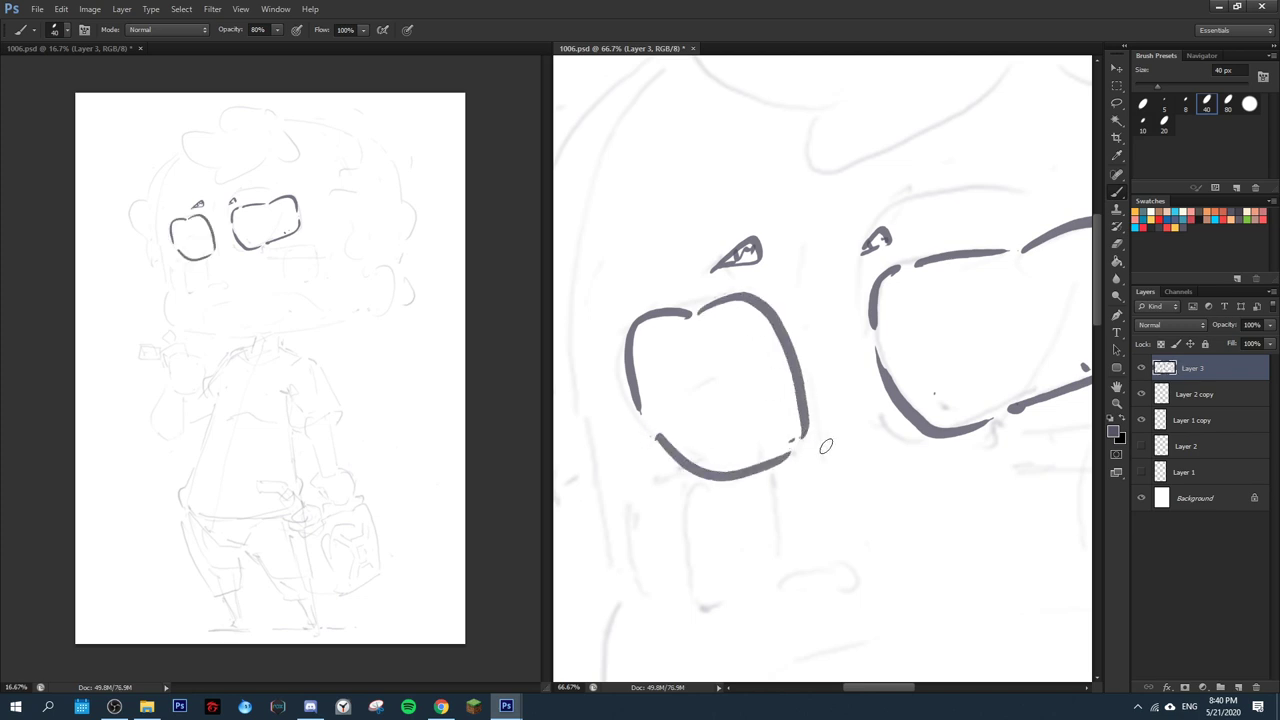
- Ink the outer corner and curved outer edge of the eye beneath the smaller brow
mouse_move(816, 491)
mouse_down()
mouse_move(783, 371)
mouse_move(894, 360)
mouse_up()
mouse_move(750, 335)
mouse_down()
mouse_move(714, 355)
mouse_move(729, 349)
mouse_up()
mouse_move(732, 341)
mouse_down()
mouse_move(707, 393)
mouse_move(717, 450)
mouse_up()
click(710, 370)
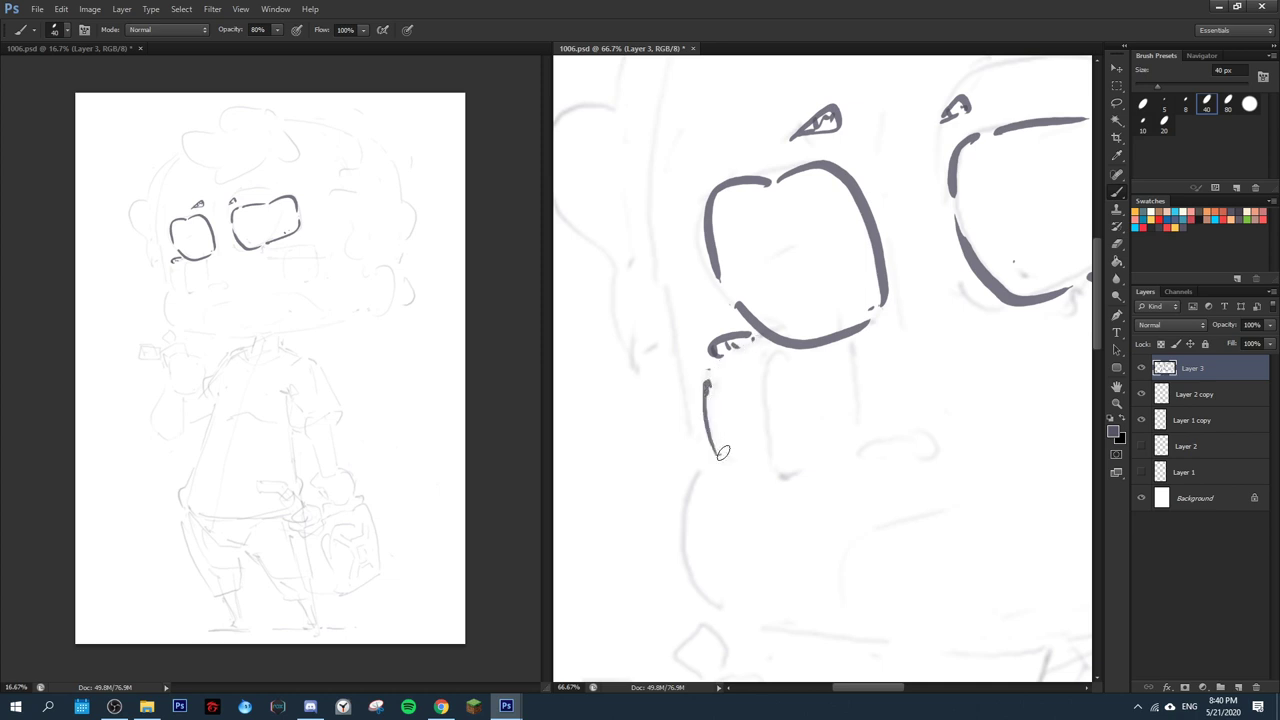
mouse_move(704, 392)
mouse_down()
mouse_move(712, 476)
mouse_move(724, 482)
mouse_up()
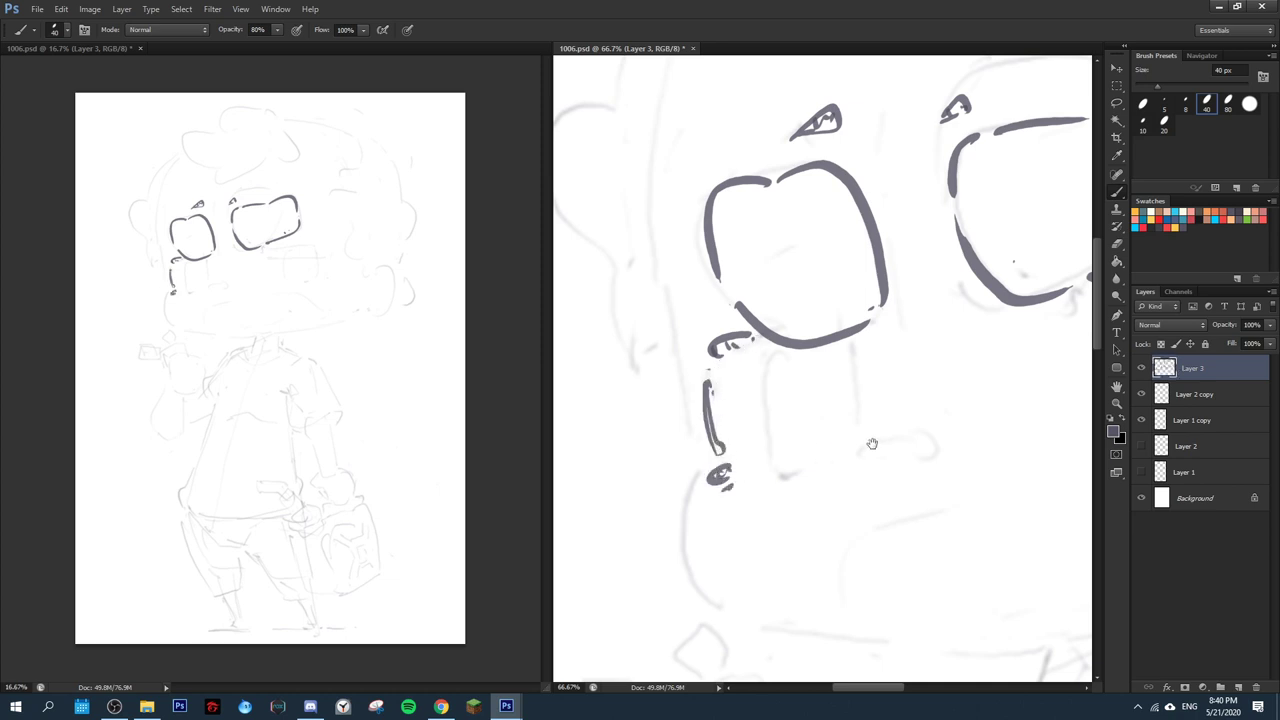
- Ink both sides of the iris below the smaller brow and the small curved nose beside it
scroll(872, 444, right, 3)
drag(724, 360, 736, 444)
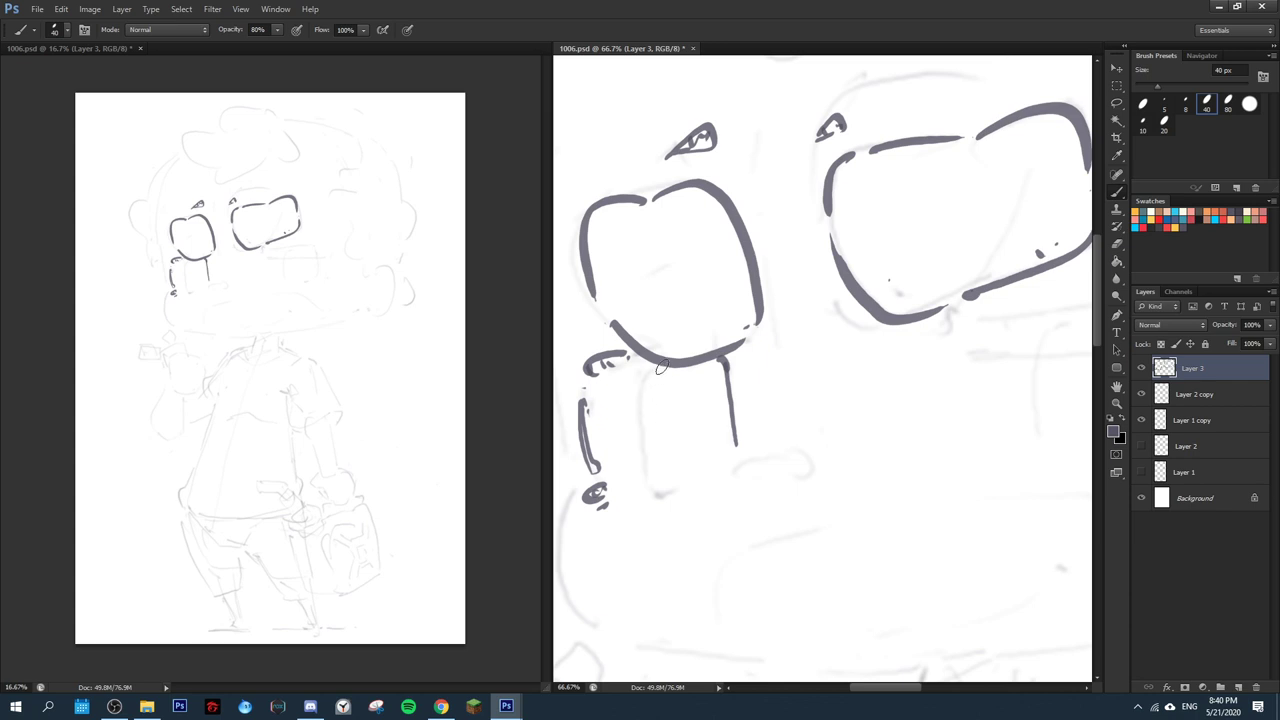
mouse_move(662, 366)
mouse_down()
mouse_move(655, 488)
mouse_move(796, 466)
mouse_move(770, 476)
mouse_up()
drag(912, 454, 681, 508)
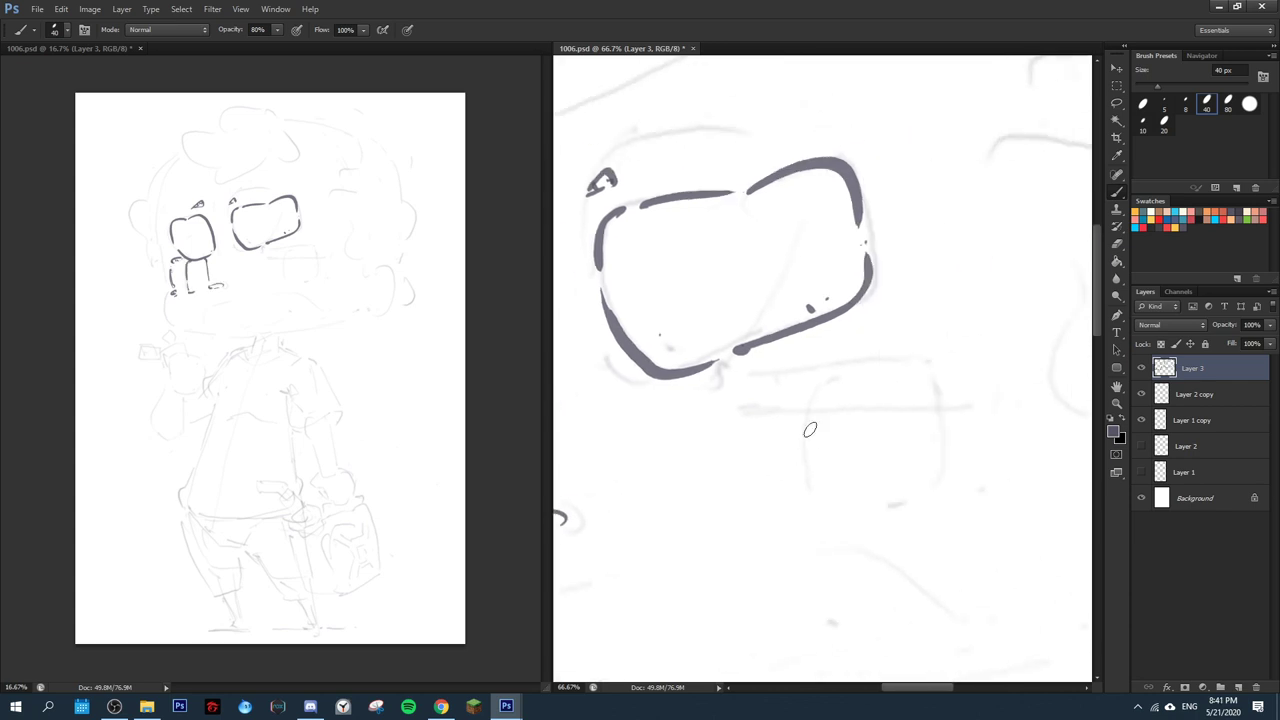
- Ink the double eyelid line below the larger brow, with small hatched shapes at both ends
mouse_move(738, 398)
mouse_down()
mouse_move(718, 289)
mouse_move(922, 292)
mouse_up()
drag(741, 297, 970, 299)
mouse_move(930, 288)
mouse_down()
mouse_move(960, 268)
mouse_move(973, 300)
mouse_up()
drag(935, 284, 952, 290)
drag(959, 276, 962, 290)
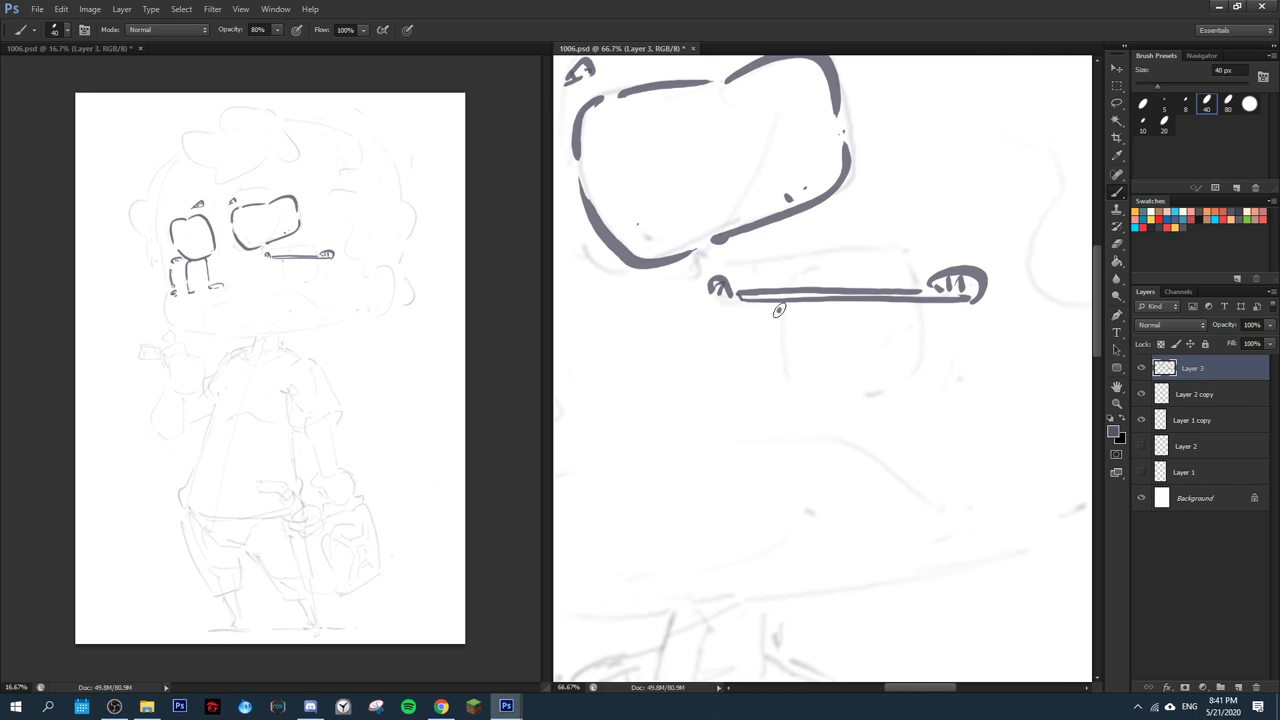
- Ink the iris under the double eyelid line, with hatching in its upper corner and small marks at the eye's lower corner
drag(780, 308, 783, 358)
mouse_move(915, 300)
mouse_down()
mouse_move(918, 376)
mouse_move(860, 396)
mouse_up()
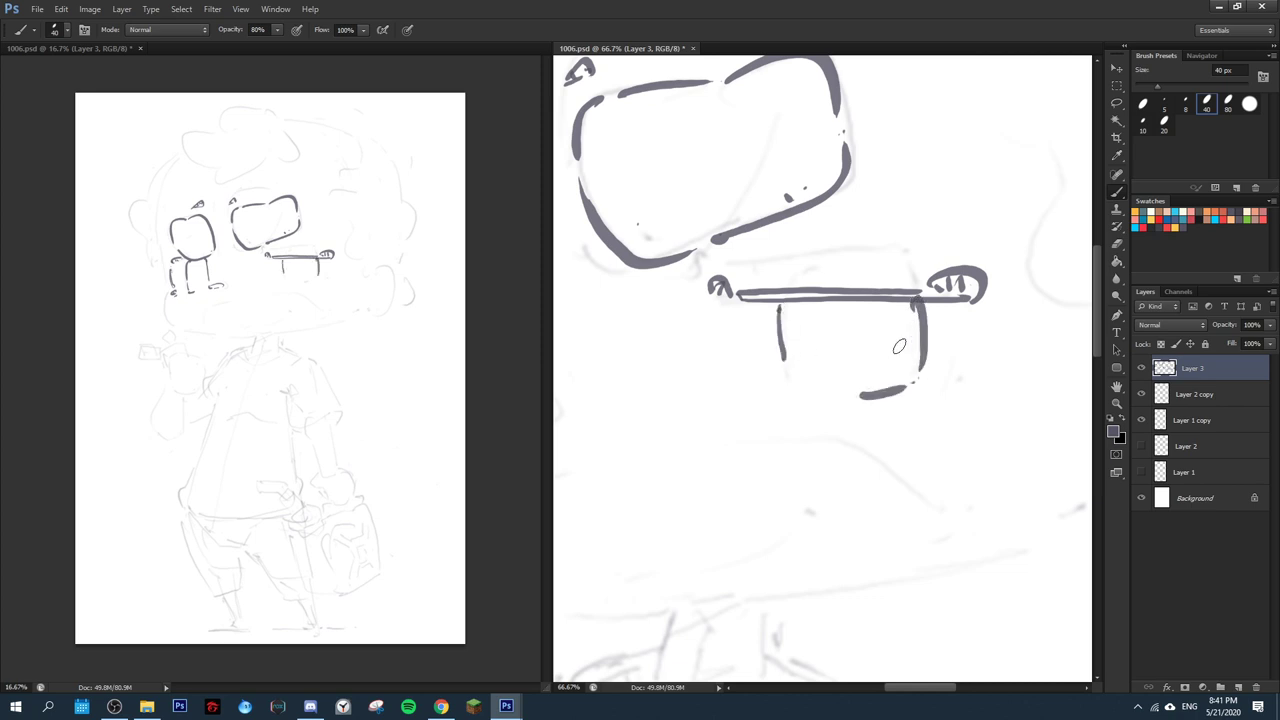
drag(791, 304, 785, 357)
click(795, 387)
drag(800, 301, 784, 331)
drag(811, 304, 795, 333)
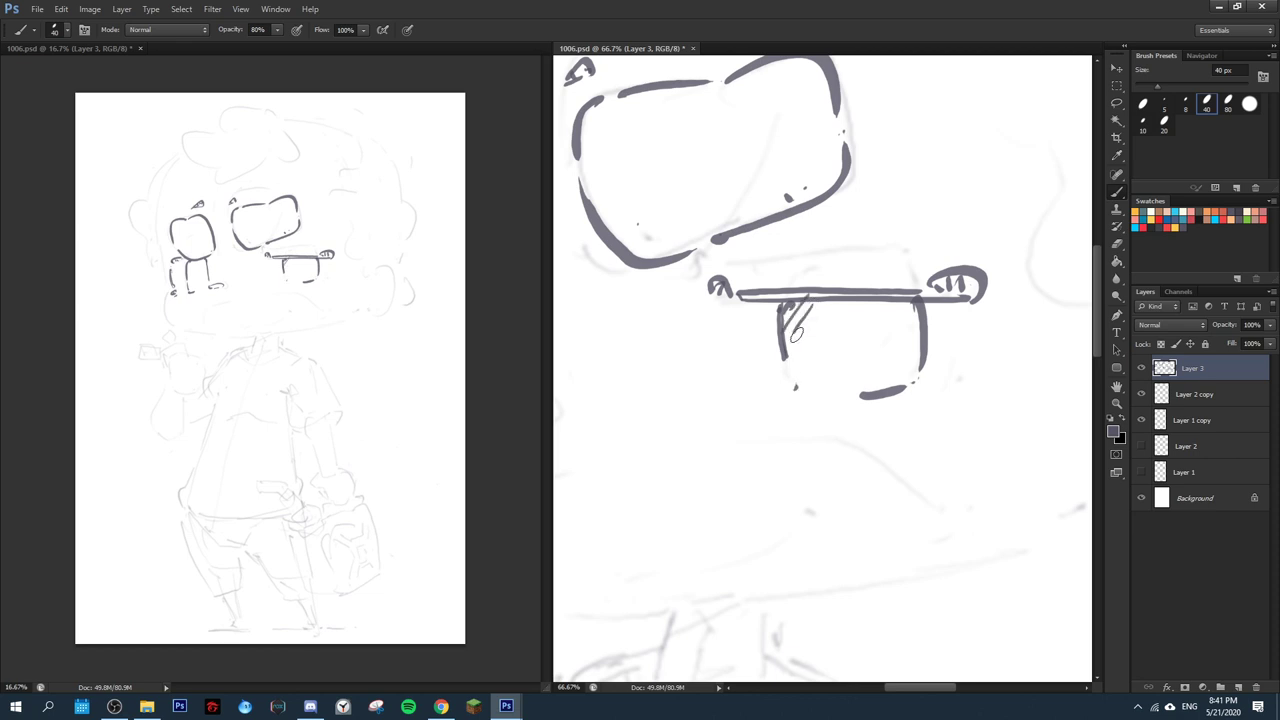
drag(944, 364, 944, 378)
click(938, 386)
scroll(731, 375, left, 5)
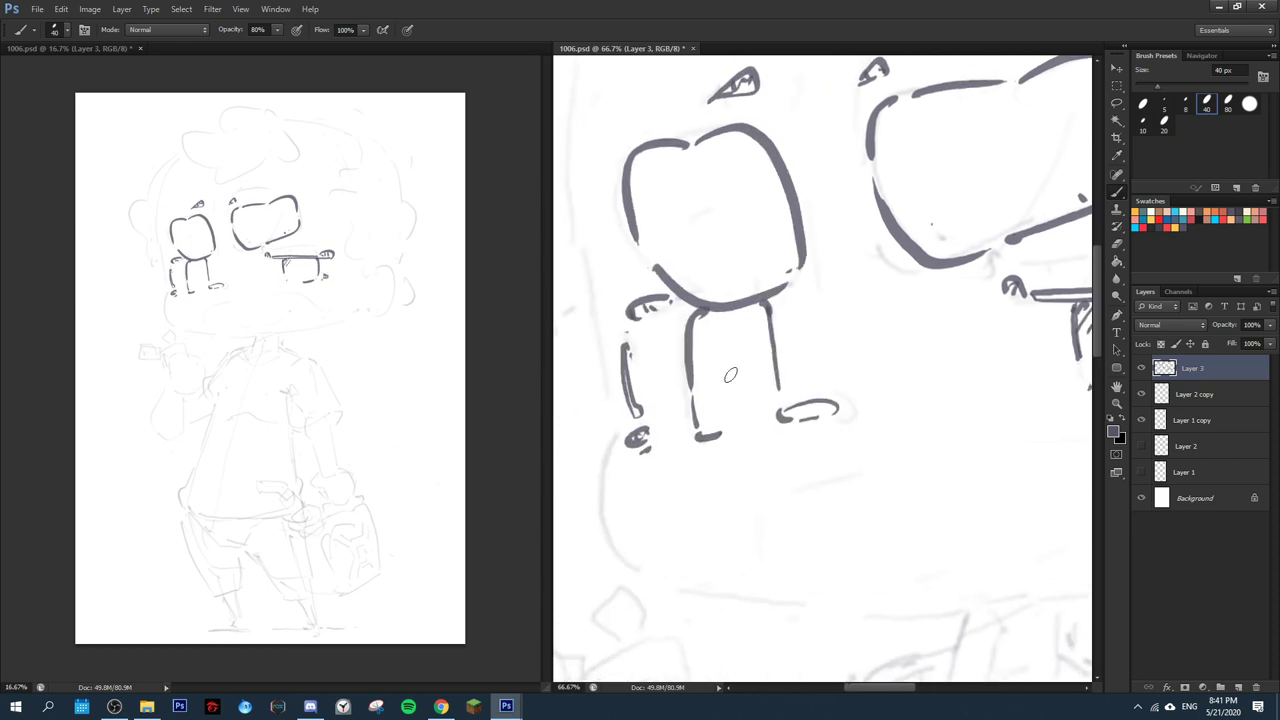
- Hatch the top of the iris below the smaller brow and ink short crease marks beside both brows
drag(711, 308, 689, 338)
drag(722, 306, 698, 341)
click(721, 324)
mouse_move(655, 274)
mouse_down()
mouse_move(719, 376)
mouse_move(688, 364)
mouse_move(708, 361)
mouse_up()
drag(1018, 341, 763, 391)
drag(856, 403, 925, 406)
mouse_move(810, 481)
mouse_down()
mouse_move(872, 336)
mouse_move(888, 378)
mouse_move(689, 410)
mouse_up()
- Check the drawing mirrored, and move the whole eye beneath the larger brow slightly toward the nose
key(ctrl+shift+h)
key(ctrl+shift+h)
key(l)
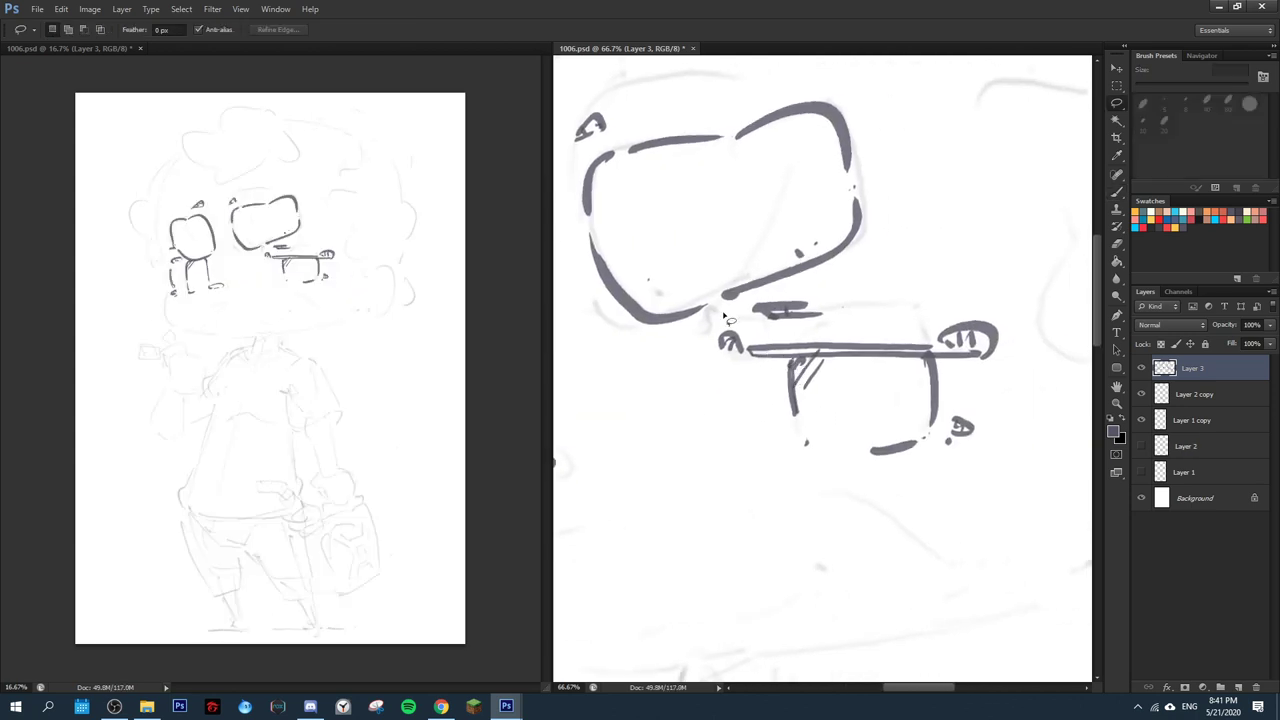
mouse_move(728, 318)
mouse_down()
mouse_move(871, 277)
mouse_move(940, 478)
mouse_move(662, 352)
mouse_up()
drag(860, 366, 848, 366)
key(ctrl+d)
drag(686, 359, 931, 331)
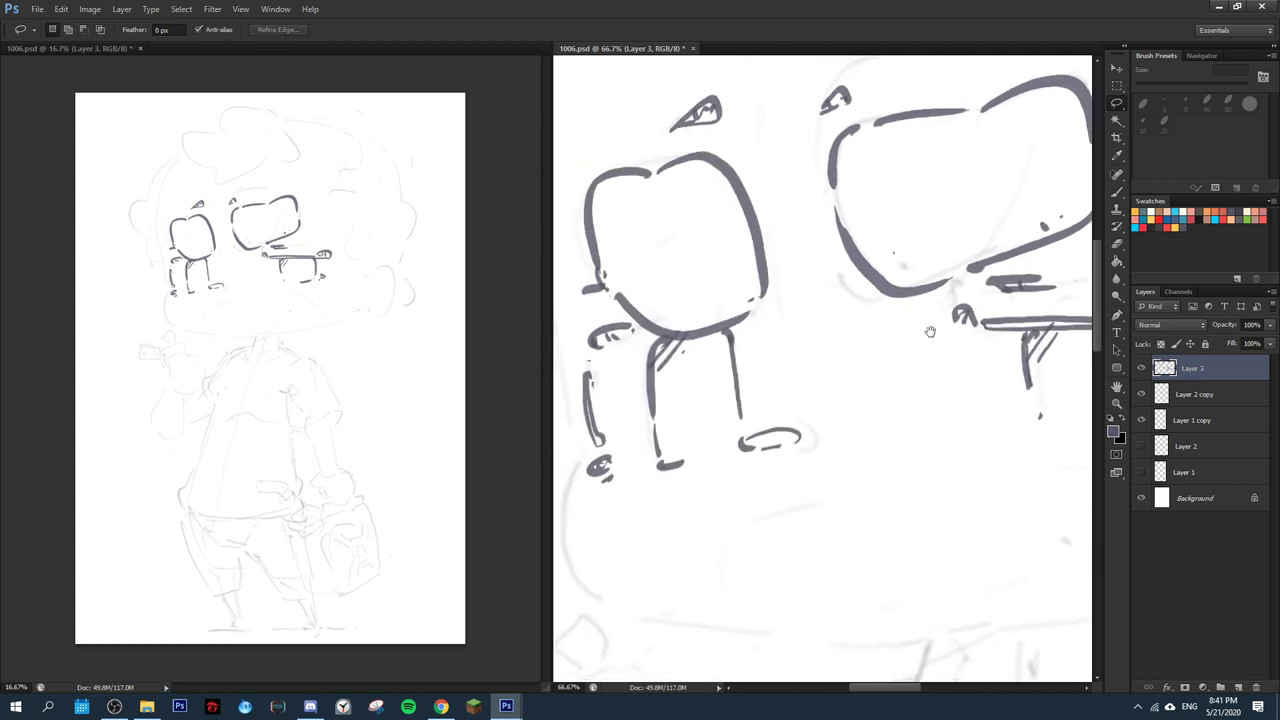
- Erase the left edge of the iris below the smaller brow and re-ink it slightly closer to the nose
key(e)
mouse_move(644, 352)
mouse_down()
mouse_move(655, 404)
mouse_move(657, 361)
mouse_move(660, 461)
mouse_move(680, 369)
mouse_move(684, 457)
mouse_up()
key(b)
key(ctrl+shift+h)
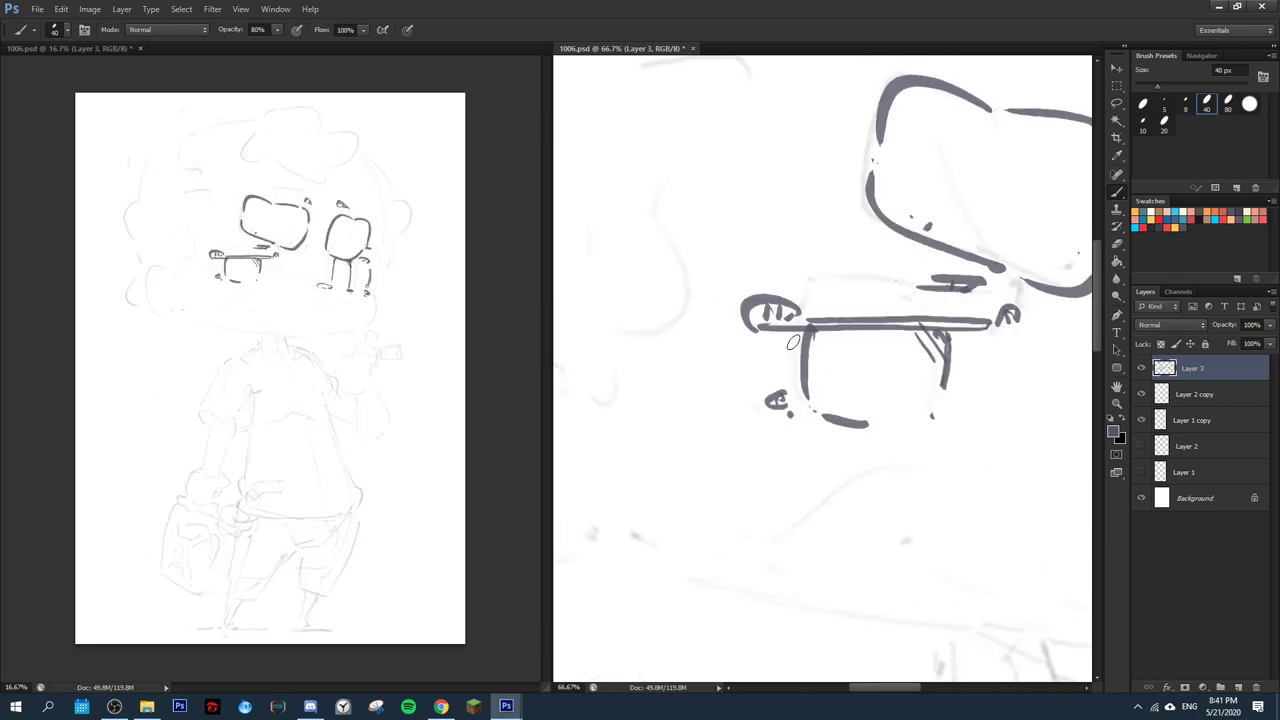
- Select the eye beneath the larger brow again and nudge it a little further toward the nose
key(ctrl+shift+h)
key(l)
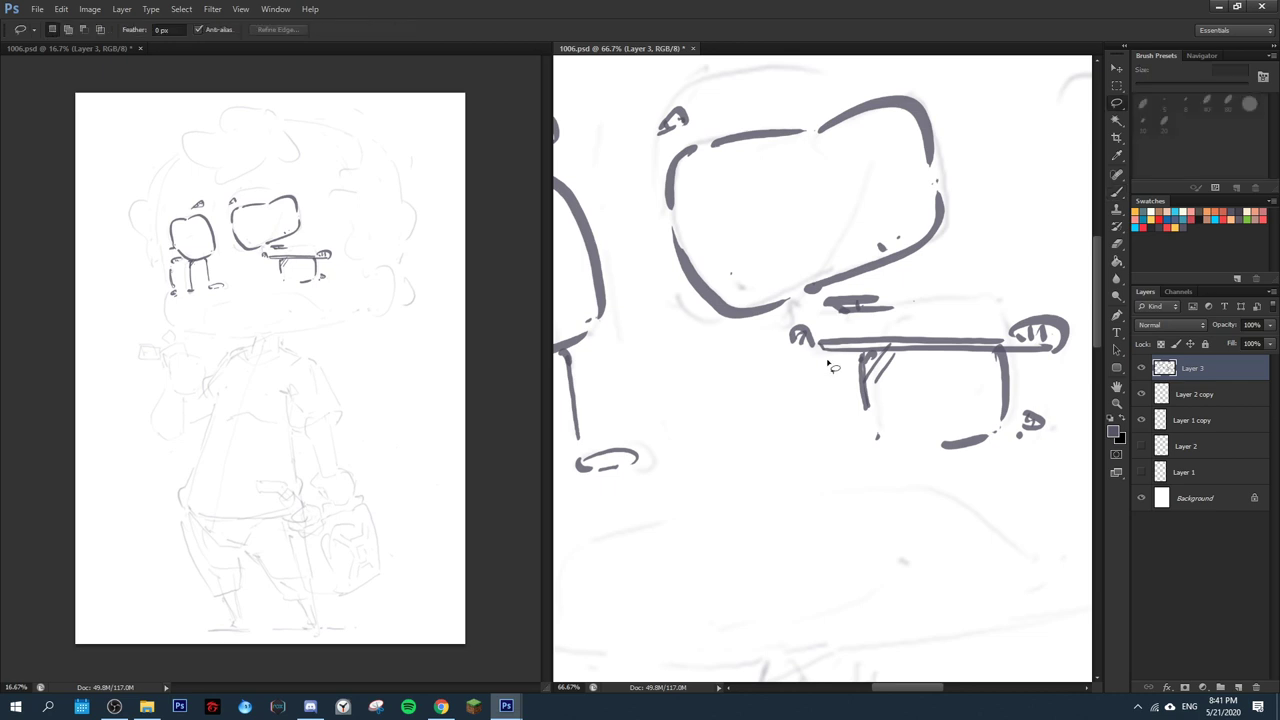
mouse_move(778, 322)
mouse_down()
mouse_move(877, 279)
mouse_move(1029, 284)
mouse_move(1075, 362)
mouse_move(984, 479)
mouse_move(728, 388)
mouse_up()
drag(922, 388, 910, 388)
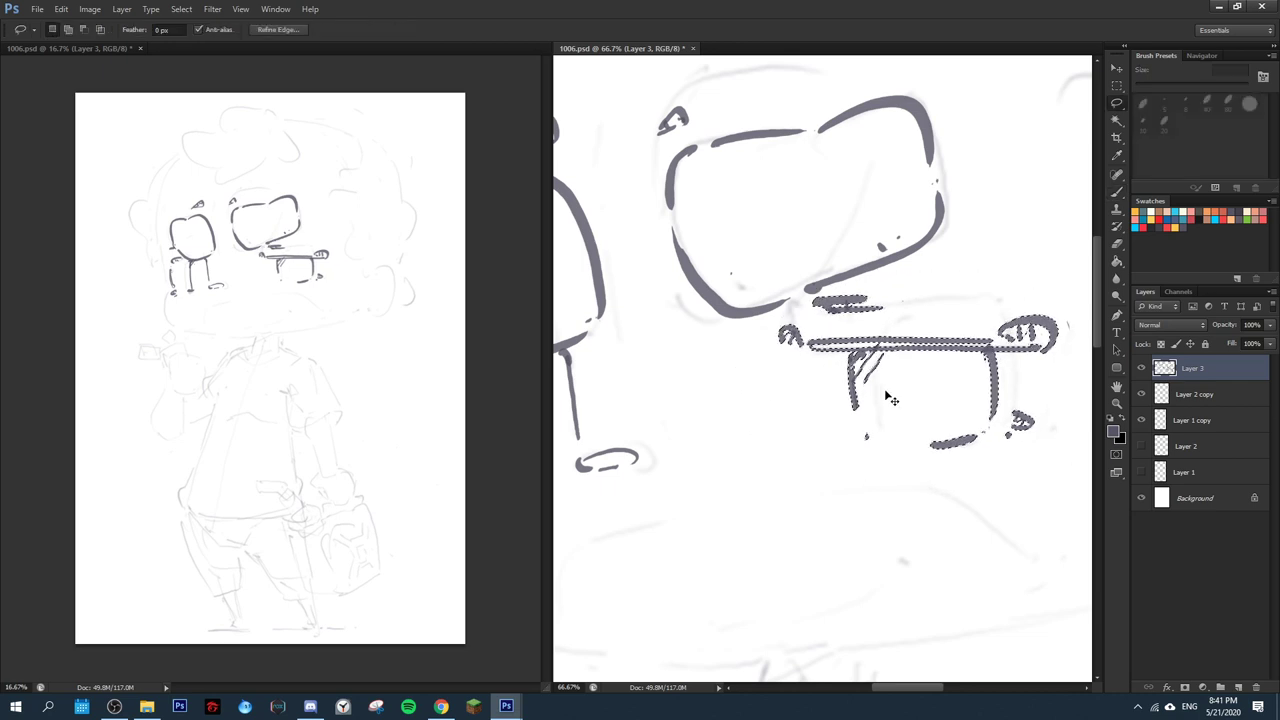
key(ctrl+d)
key(ctrl+shift+h)
key(ctrl+shift+h)
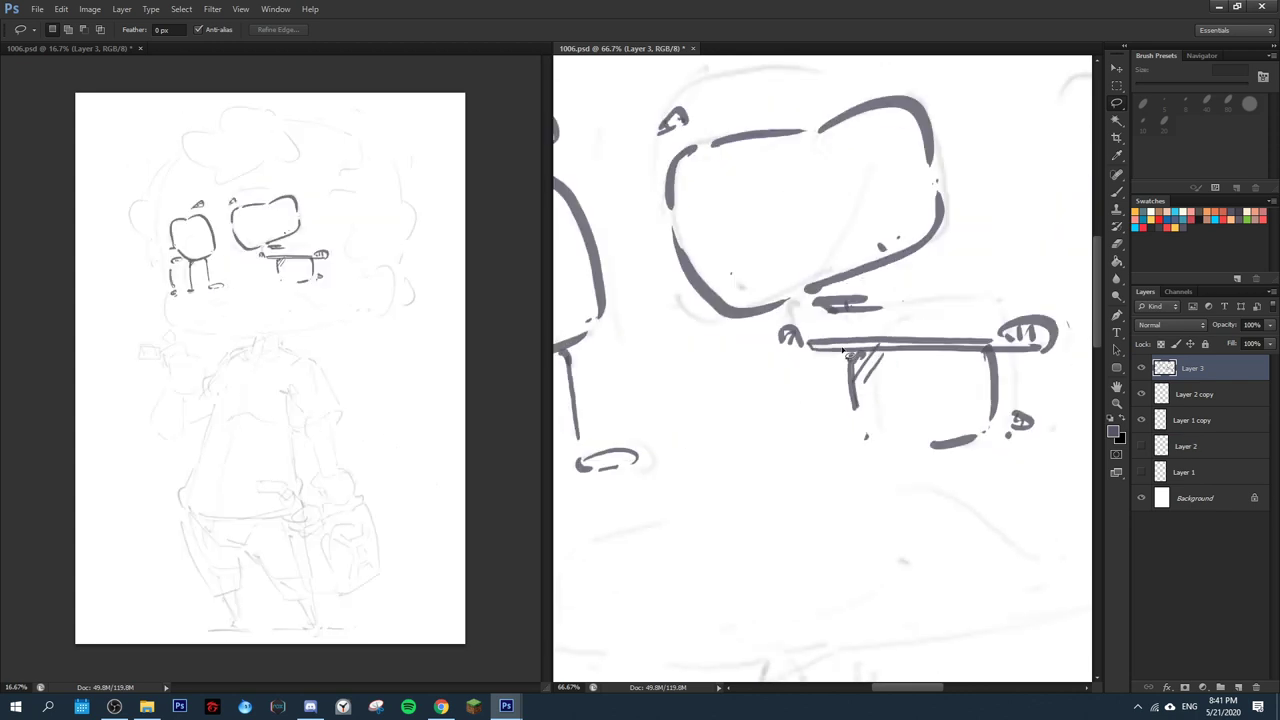
- Ink a short crease mark between the larger brow and the outer end of its eye
drag(761, 414, 802, 300)
drag(955, 192, 859, 346)
key(b)
drag(888, 296, 909, 310)
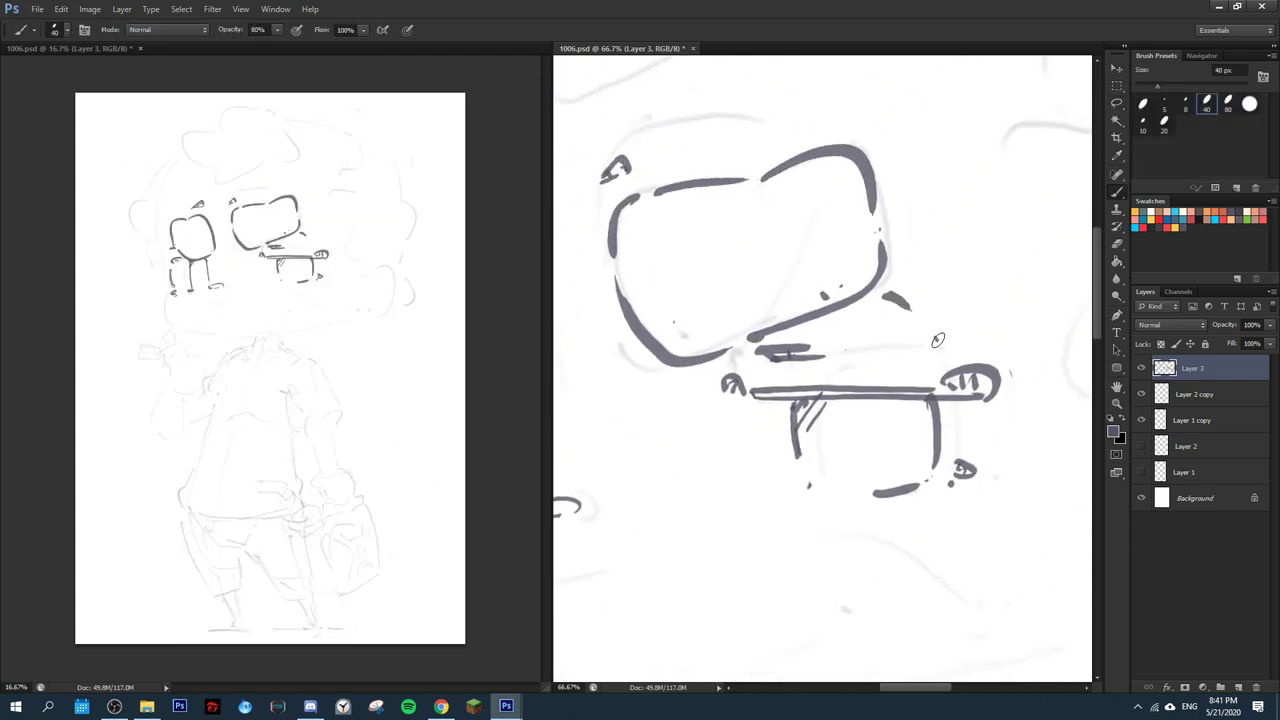
drag(634, 483, 849, 344)
drag(856, 357, 870, 480)
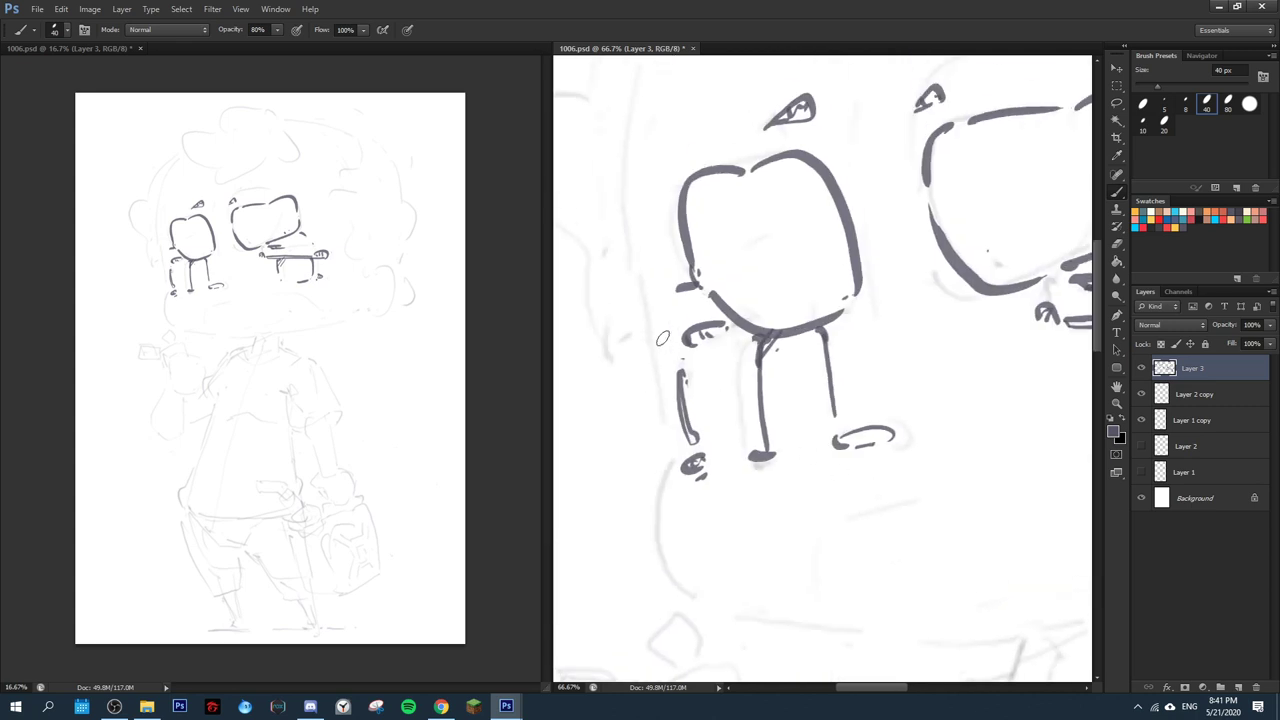
- Ink the left side of the face, the rounded cheek and the jaw line running under the chin
mouse_move(650, 333)
mouse_down()
mouse_move(666, 436)
mouse_move(641, 309)
mouse_move(659, 422)
mouse_move(674, 436)
mouse_move(709, 260)
mouse_move(731, 355)
mouse_move(712, 353)
mouse_move(868, 333)
mouse_up()
key(e)
mouse_move(684, 353)
mouse_down()
mouse_move(915, 330)
mouse_move(694, 355)
mouse_move(841, 331)
mouse_up()
key(b)
mouse_move(841, 331)
mouse_down()
mouse_move(695, 377)
mouse_move(842, 318)
mouse_move(920, 300)
mouse_up()
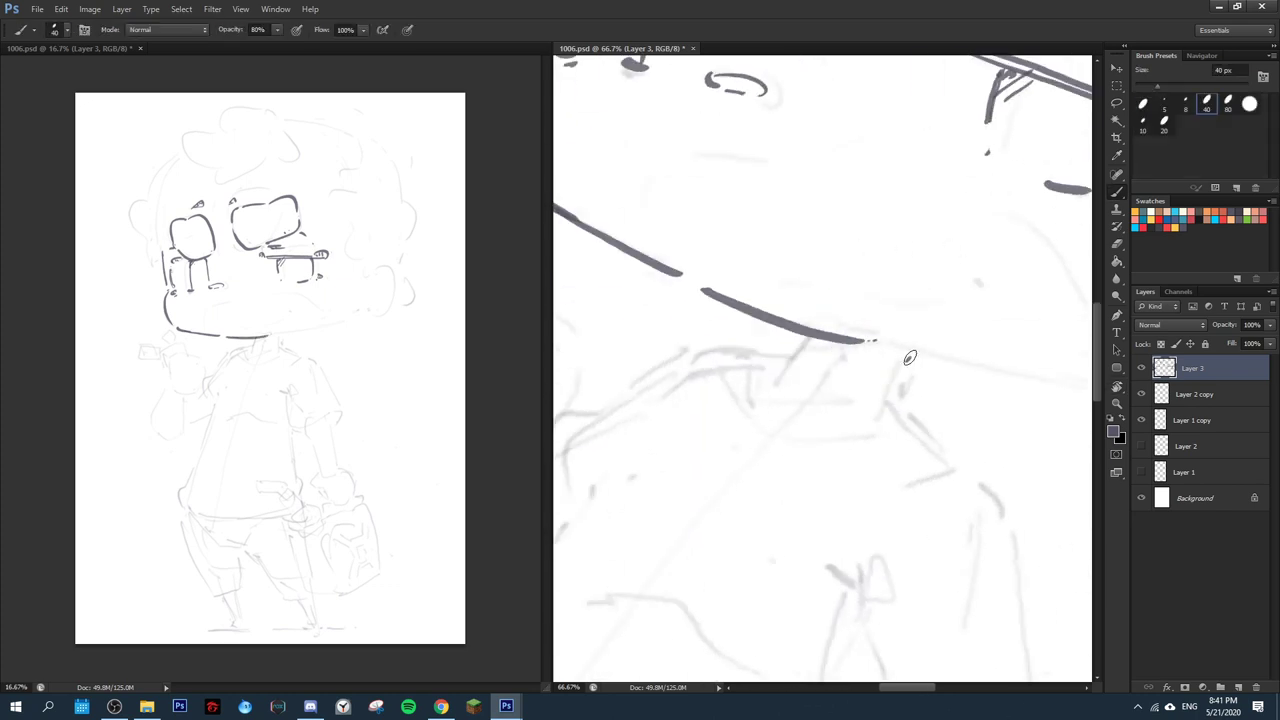
- Ink both sides of the neck under the chin, with a hatched shadow along its left part
drag(910, 357, 893, 393)
mouse_move(808, 339)
mouse_down()
mouse_move(781, 395)
mouse_move(798, 408)
mouse_move(810, 371)
mouse_move(876, 334)
mouse_move(806, 368)
mouse_up()
key(r)
key(b)
drag(818, 340, 818, 366)
drag(988, 302, 707, 357)
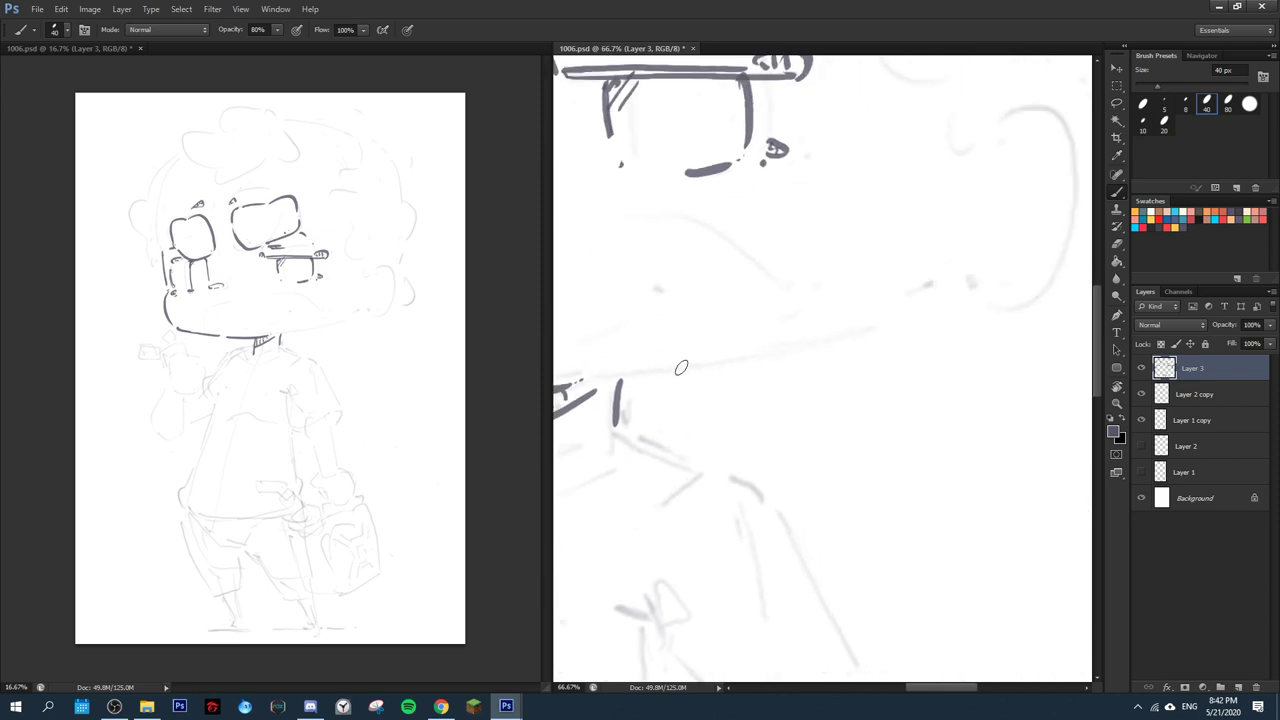
- Ink the right jaw line from the neck up toward the cheek, redoing the stroke until it is clean
drag(614, 378, 902, 322)
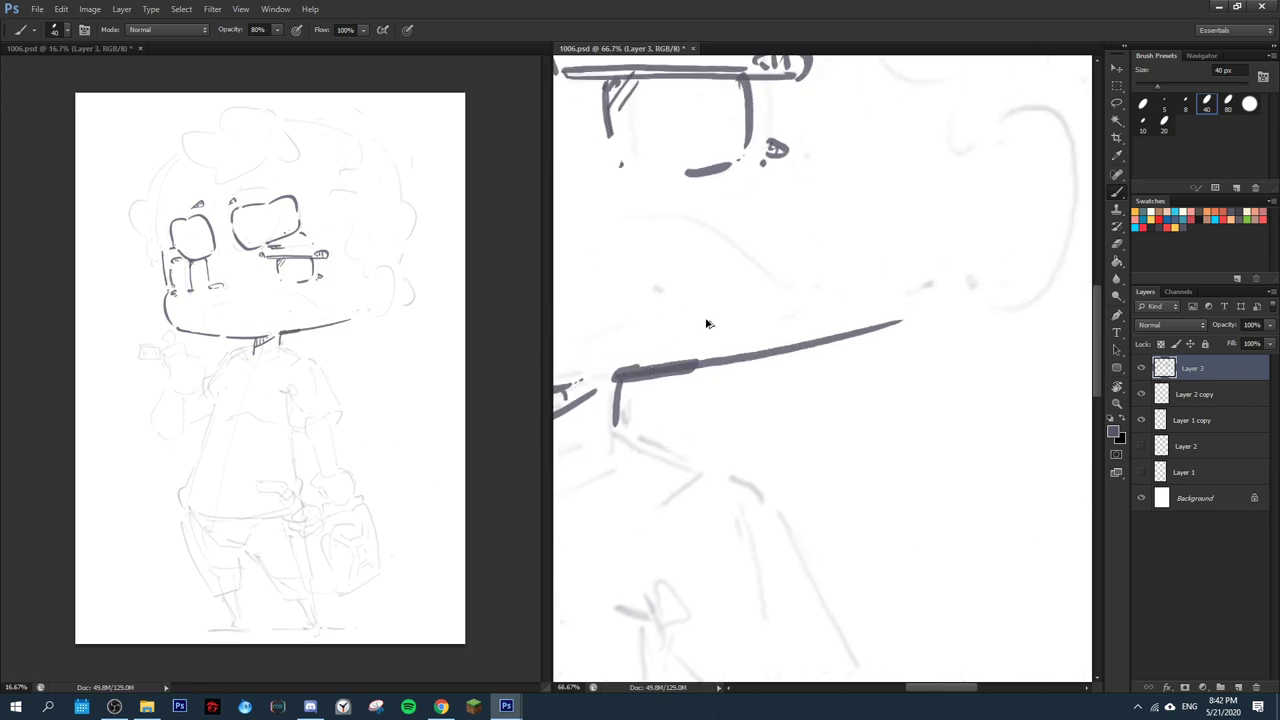
key(ctrl+z)
mouse_move(620, 378)
mouse_down()
mouse_move(942, 304)
mouse_move(963, 284)
mouse_move(866, 380)
mouse_up()
key(ctrl+z)
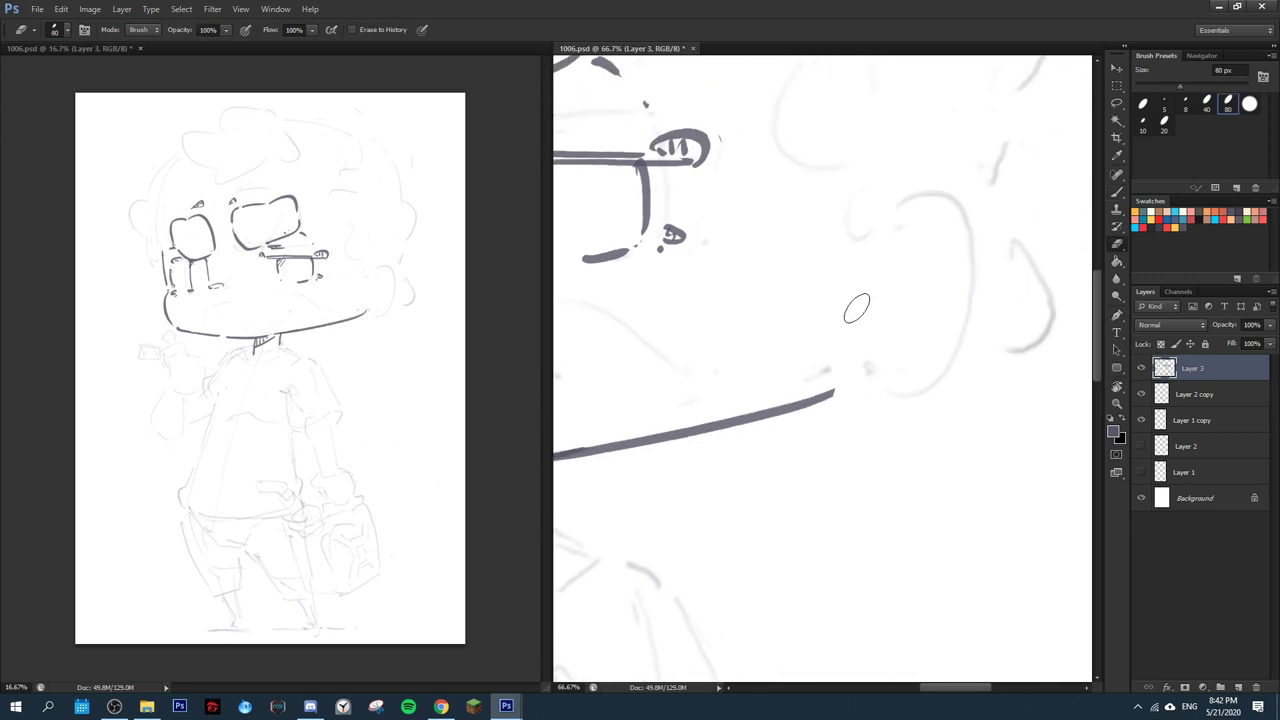
- Ink the rounded curve at the right end of the jaw line, replacing the first attempt with a narrower one
mouse_move(820, 210)
mouse_down()
mouse_move(896, 195)
mouse_move(916, 359)
mouse_move(840, 393)
mouse_up()
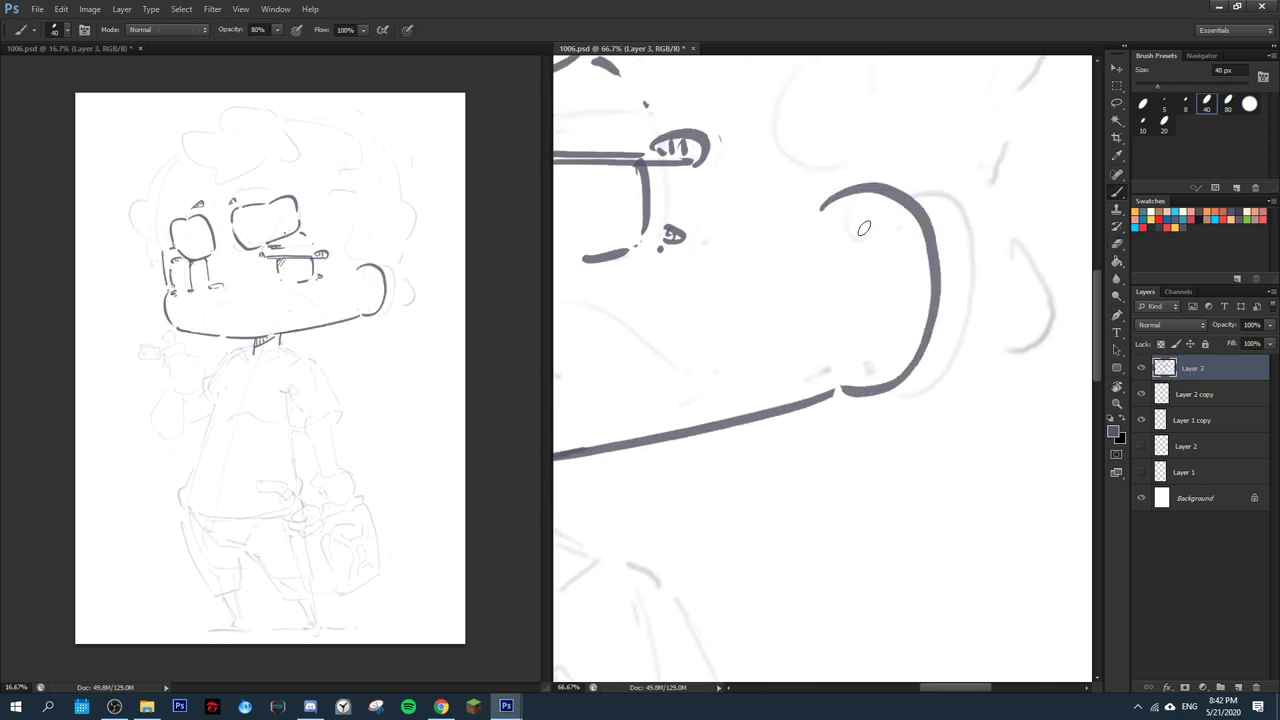
key(ctrl+z)
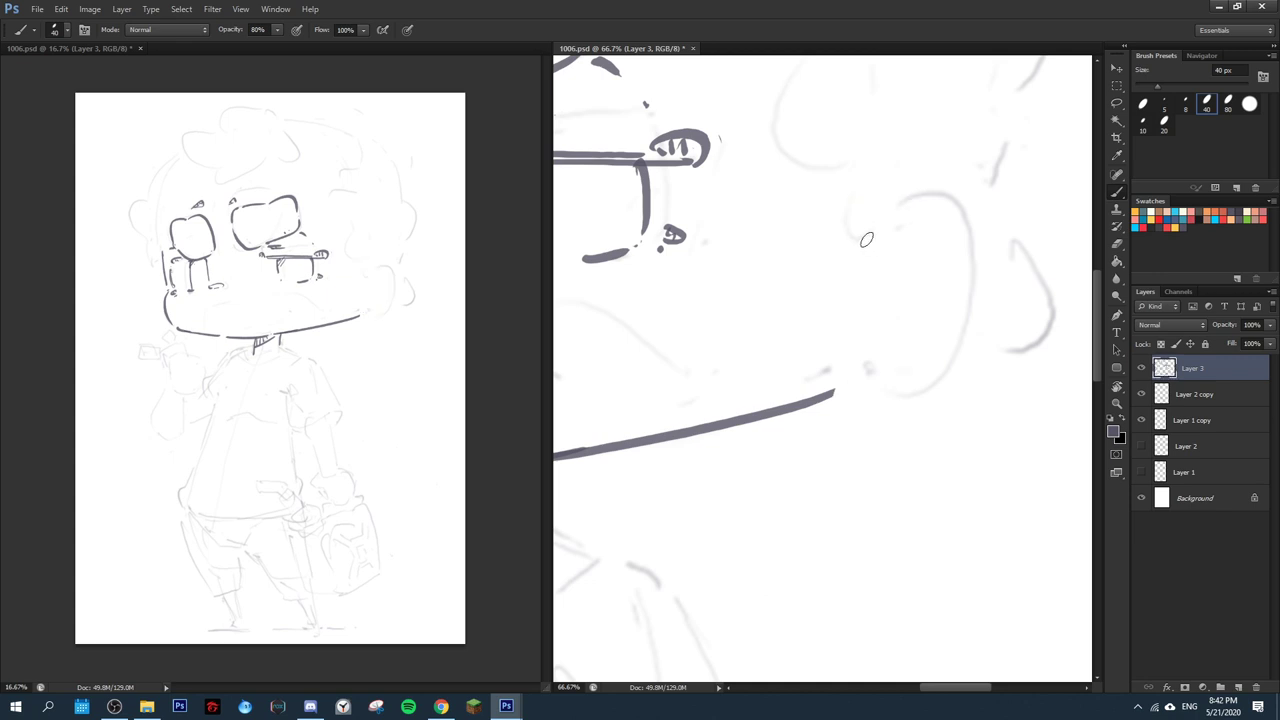
mouse_move(835, 236)
mouse_down()
mouse_move(924, 338)
mouse_move(840, 385)
mouse_up()
- Ink the wide arc around the mouth area and the curved mouth line inside it, and check the face mirrored
drag(668, 391, 1065, 377)
drag(766, 334, 849, 326)
mouse_move(749, 354)
mouse_down()
mouse_move(797, 377)
mouse_move(637, 357)
mouse_move(736, 325)
mouse_move(842, 318)
mouse_move(1012, 420)
mouse_up()
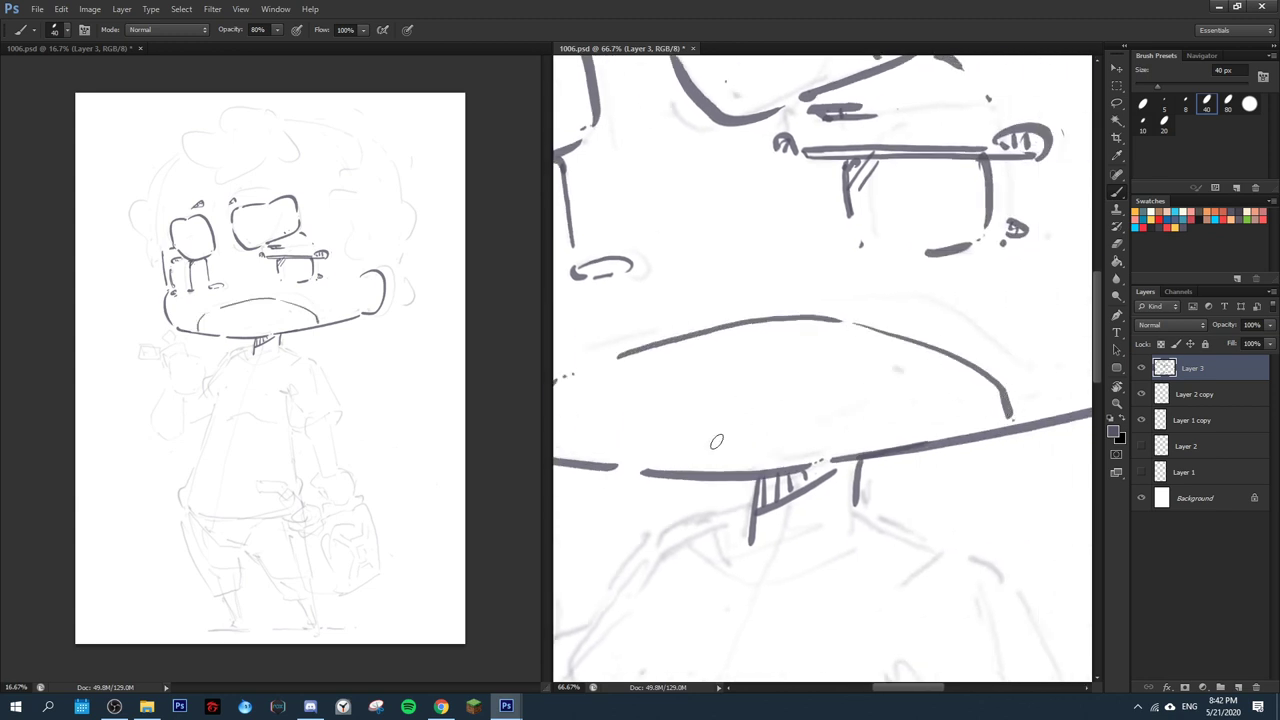
mouse_move(744, 441)
mouse_down()
mouse_move(862, 378)
mouse_move(910, 504)
mouse_up()
key(ctrl+shift+h)
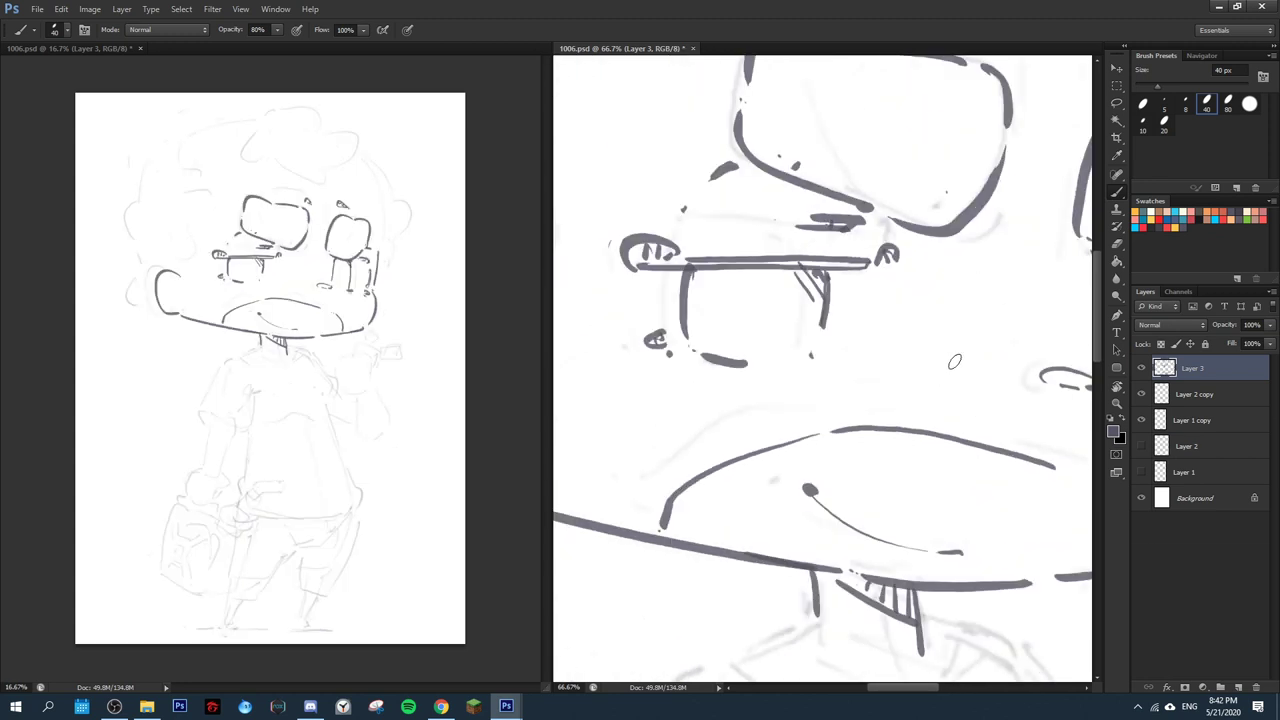
key(ctrl+shift+h)
- Ink the outline of the curly hair tuft above the forehead, including its lower point and upper right curl
drag(838, 302, 940, 585)
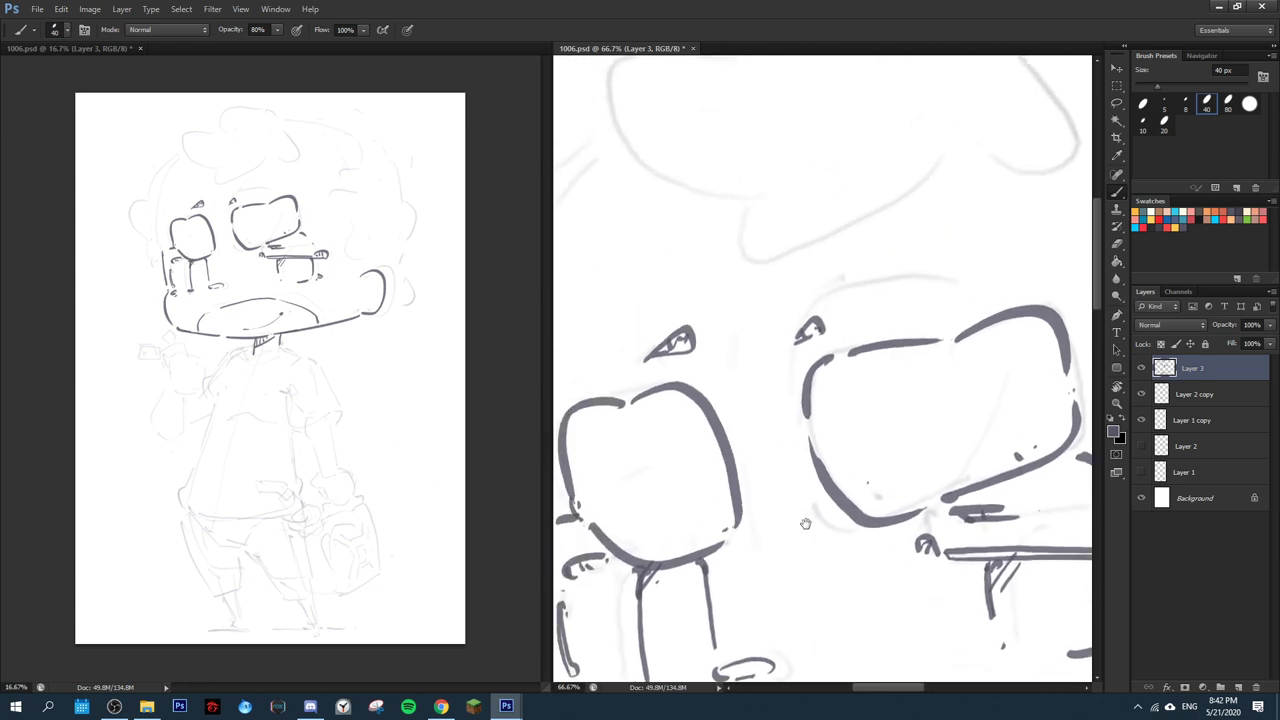
drag(654, 581, 831, 451)
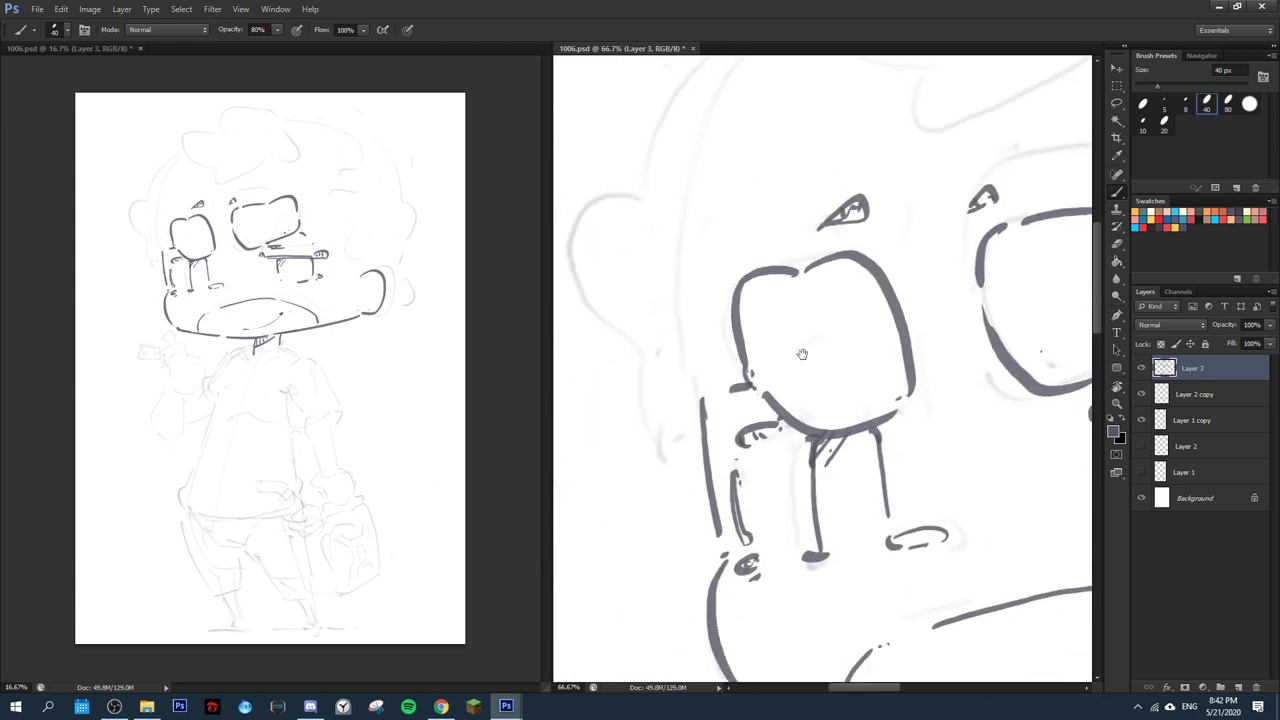
drag(796, 286, 711, 497)
drag(803, 389, 740, 524)
mouse_move(743, 277)
mouse_down()
mouse_move(650, 352)
mouse_move(802, 409)
mouse_move(815, 401)
mouse_up()
mouse_move(832, 406)
mouse_down()
mouse_move(780, 425)
mouse_move(716, 500)
mouse_move(835, 462)
mouse_move(919, 381)
mouse_up()
drag(771, 285, 700, 358)
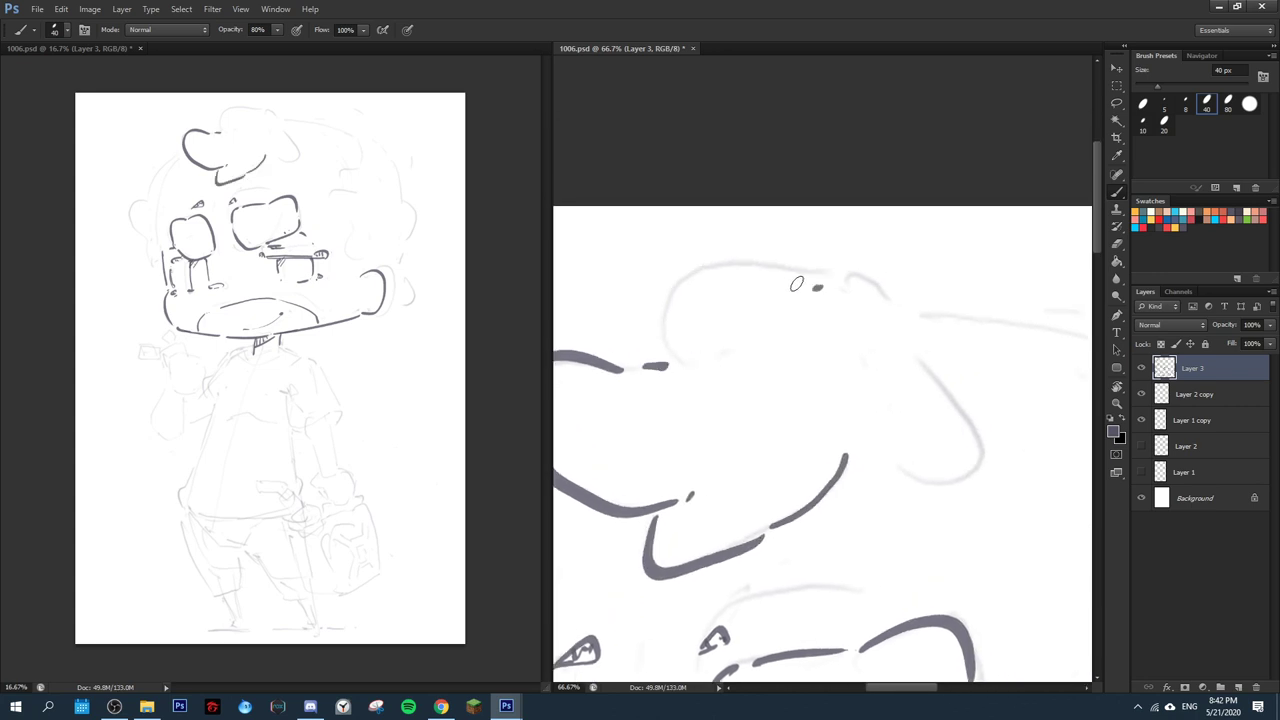
drag(818, 287, 736, 378)
mouse_move(828, 287)
mouse_down()
mouse_move(913, 341)
mouse_move(933, 410)
mouse_move(956, 417)
mouse_move(841, 451)
mouse_up()
- Ink the hairline on the left side of the head, thinning its lower stretch, and the bumpy outer hair outline
mouse_move(610, 520)
mouse_down()
mouse_move(874, 340)
mouse_move(825, 403)
mouse_up()
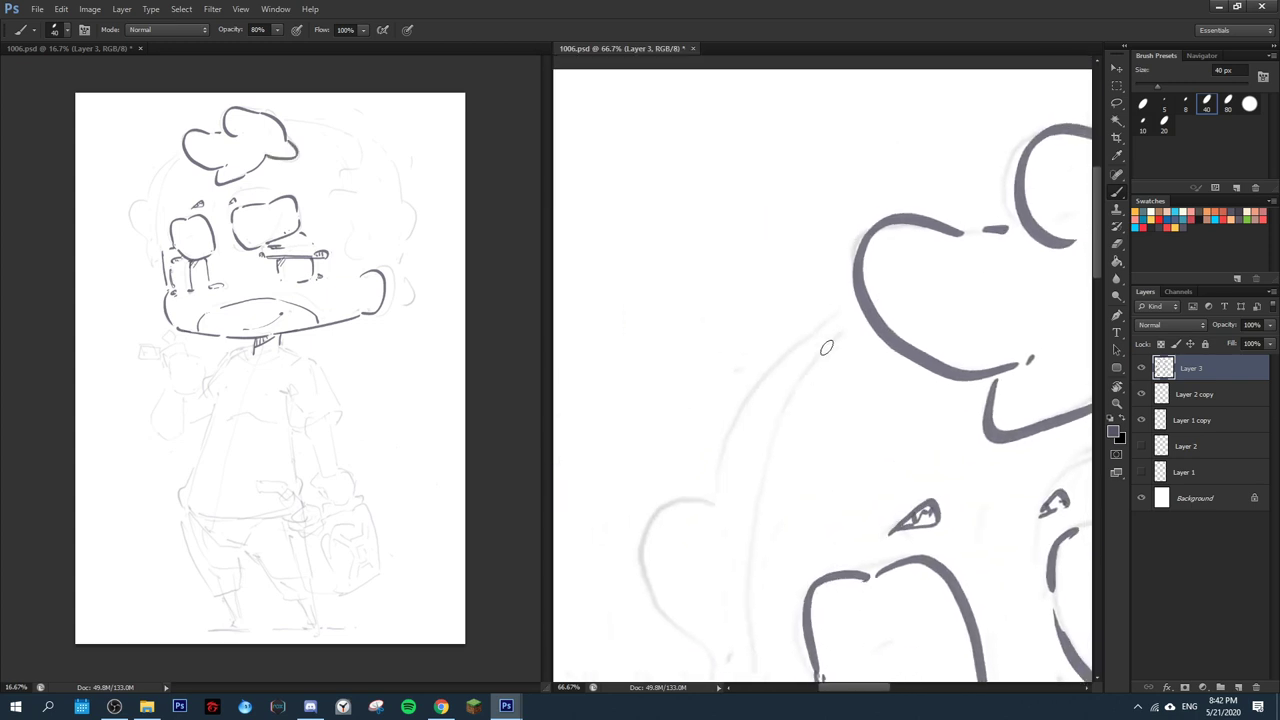
drag(853, 326, 782, 412)
mouse_move(766, 469)
mouse_down()
mouse_move(804, 275)
mouse_move(801, 428)
mouse_up()
key(e)
mouse_move(812, 238)
mouse_down()
mouse_move(798, 342)
mouse_move(810, 245)
mouse_move(806, 450)
mouse_up()
key(b)
key(e)
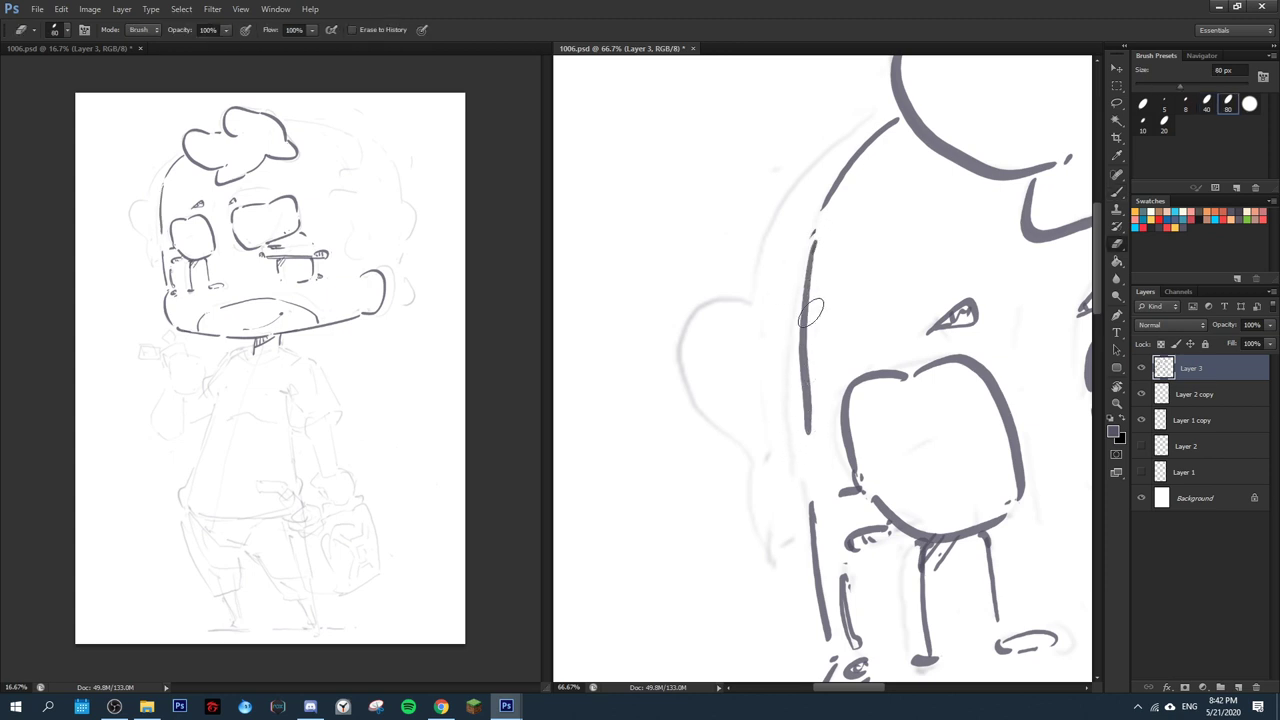
mouse_move(810, 300)
mouse_down()
mouse_move(813, 398)
mouse_move(815, 325)
mouse_move(799, 341)
mouse_move(807, 480)
mouse_up()
key(b)
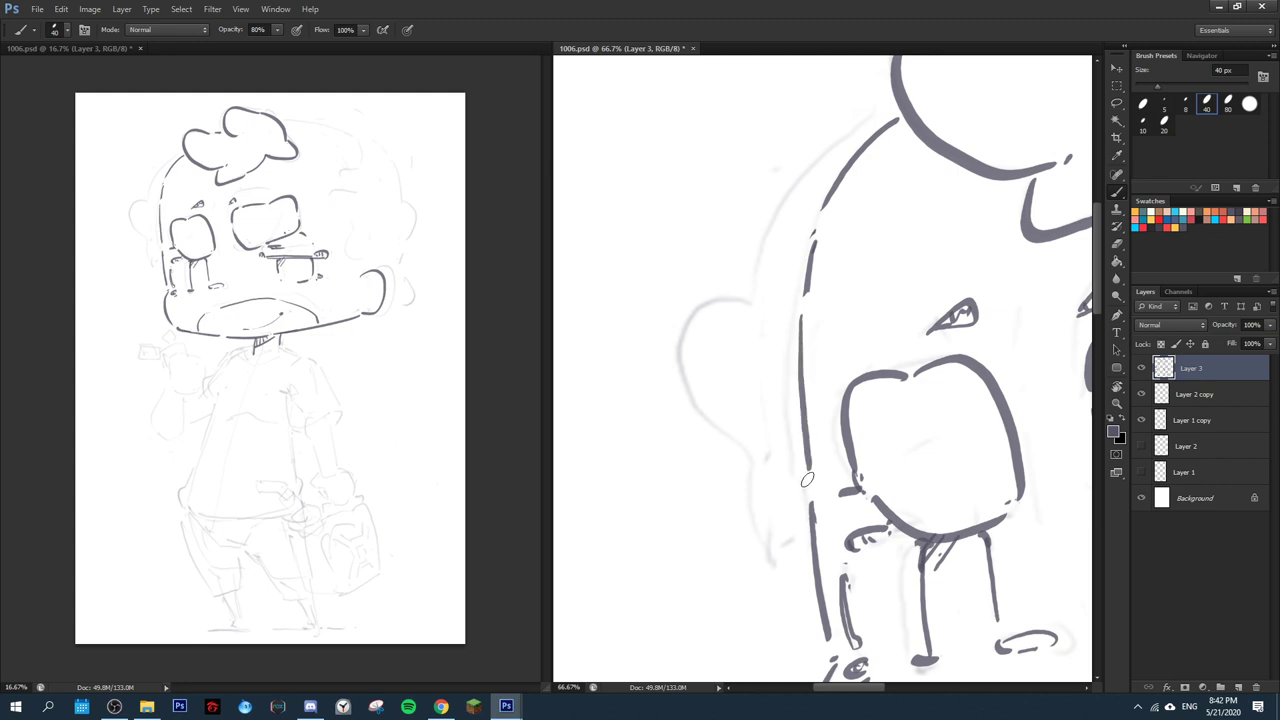
mouse_move(876, 120)
mouse_down()
mouse_move(772, 240)
mouse_move(752, 304)
mouse_move(683, 345)
mouse_move(766, 451)
mouse_move(758, 462)
mouse_move(806, 582)
mouse_up()
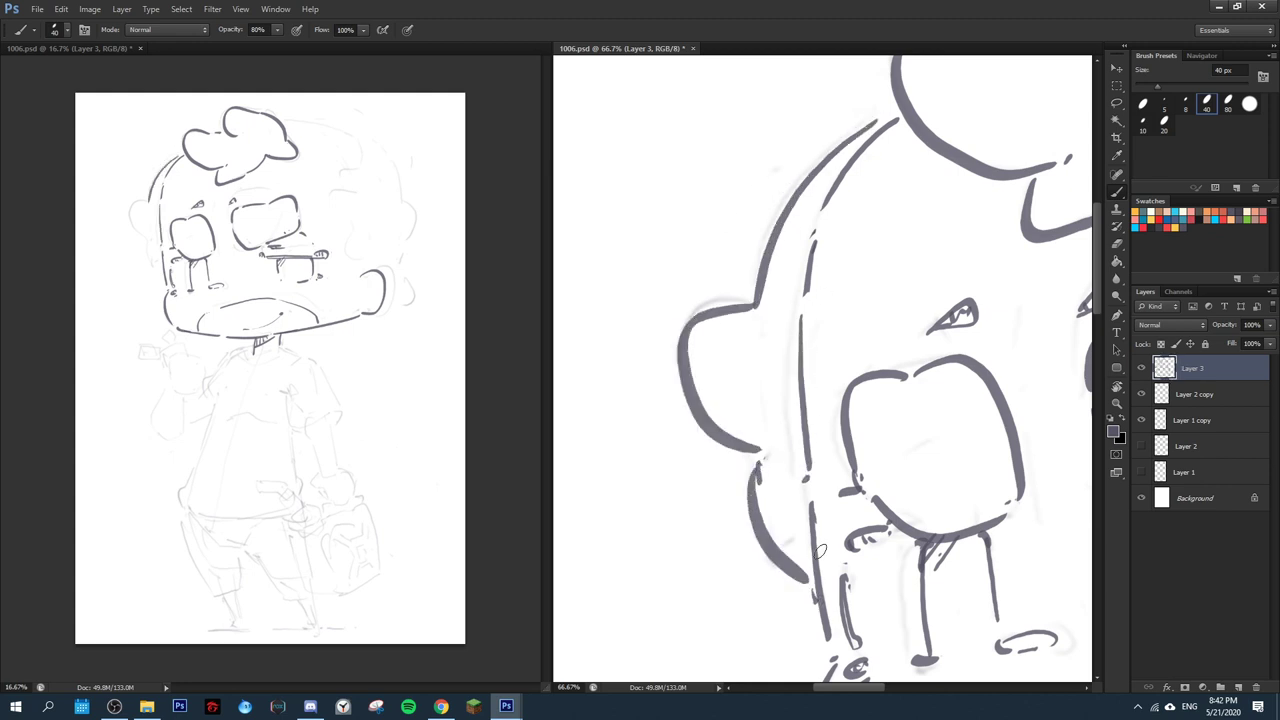
- Ink the top of the head and the upper inner and outer edges of the hair on the right side
drag(870, 460, 629, 552)
drag(966, 390, 659, 453)
mouse_move(850, 256)
mouse_down()
mouse_move(686, 251)
mouse_move(899, 282)
mouse_up()
mouse_move(744, 201)
mouse_down()
mouse_move(1019, 263)
mouse_move(634, 280)
mouse_up()
key(e)
mouse_move(705, 227)
mouse_down()
mouse_move(629, 431)
mouse_move(650, 460)
mouse_up()
key(b)
mouse_move(626, 218)
mouse_down()
mouse_move(690, 167)
mouse_move(716, 193)
mouse_move(819, 356)
mouse_move(868, 485)
mouse_move(952, 298)
mouse_up()
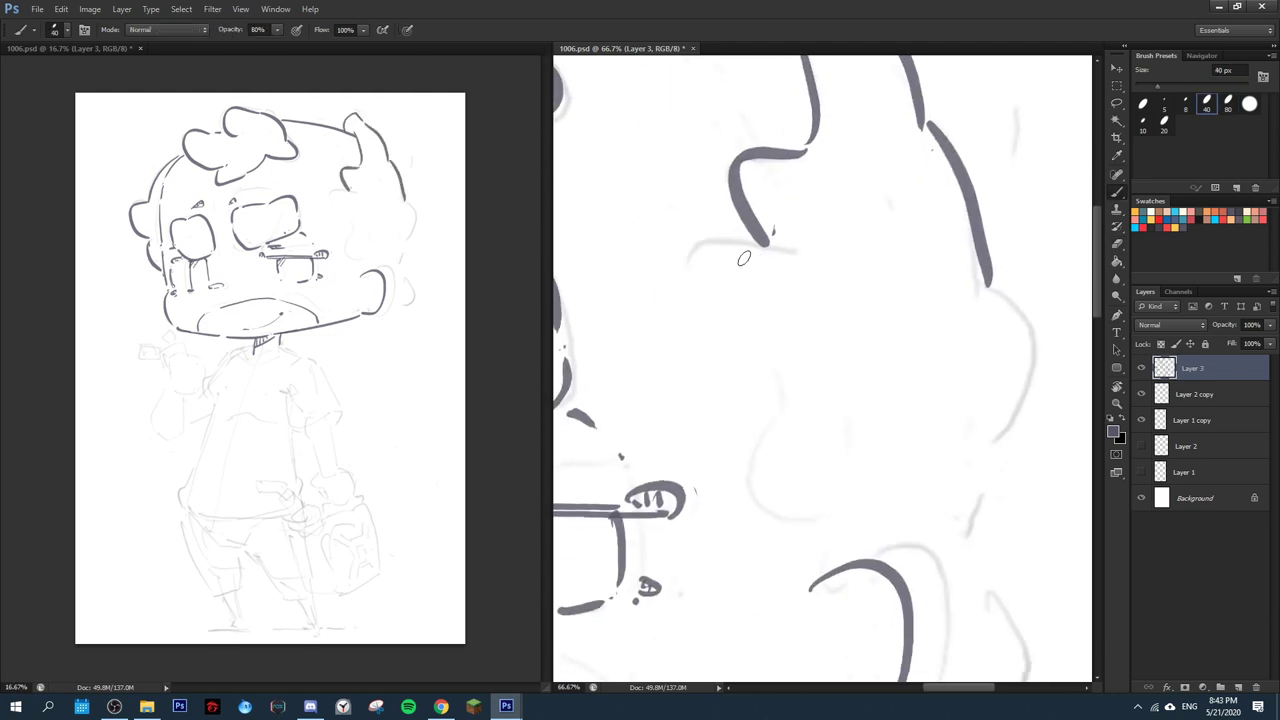
- Ink the remaining wavy inner and outer edges of the right-side hair down to the jaw
mouse_move(745, 258)
mouse_down()
mouse_move(770, 402)
mouse_move(832, 560)
mouse_move(724, 512)
mouse_up()
mouse_move(882, 242)
mouse_down()
mouse_move(917, 341)
mouse_move(873, 433)
mouse_move(832, 572)
mouse_up()
mouse_move(834, 572)
mouse_down()
mouse_move(800, 365)
mouse_move(830, 430)
mouse_move(750, 468)
mouse_move(907, 494)
mouse_up()
- Check the head mirrored, erase the pointed hair tip at the upper right and re-ink it flatter
key(ctrl+shift+h)
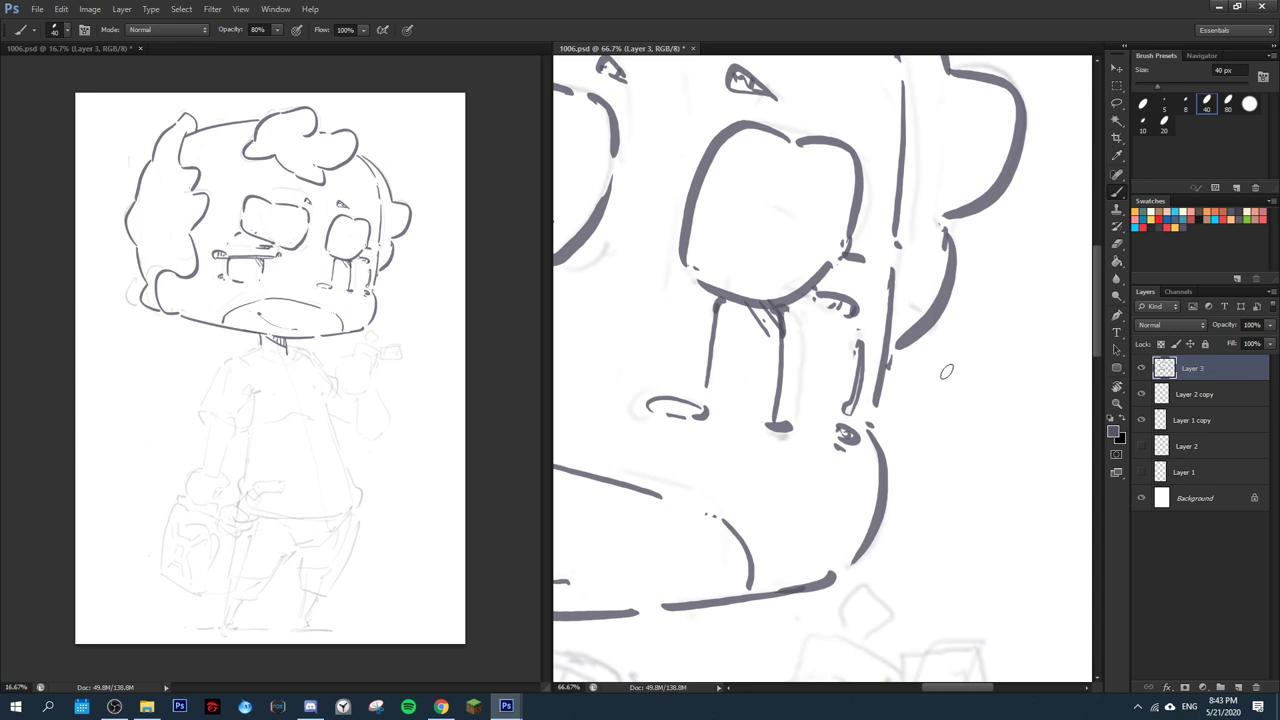
key(h)
scroll(900, 370, up, 10)
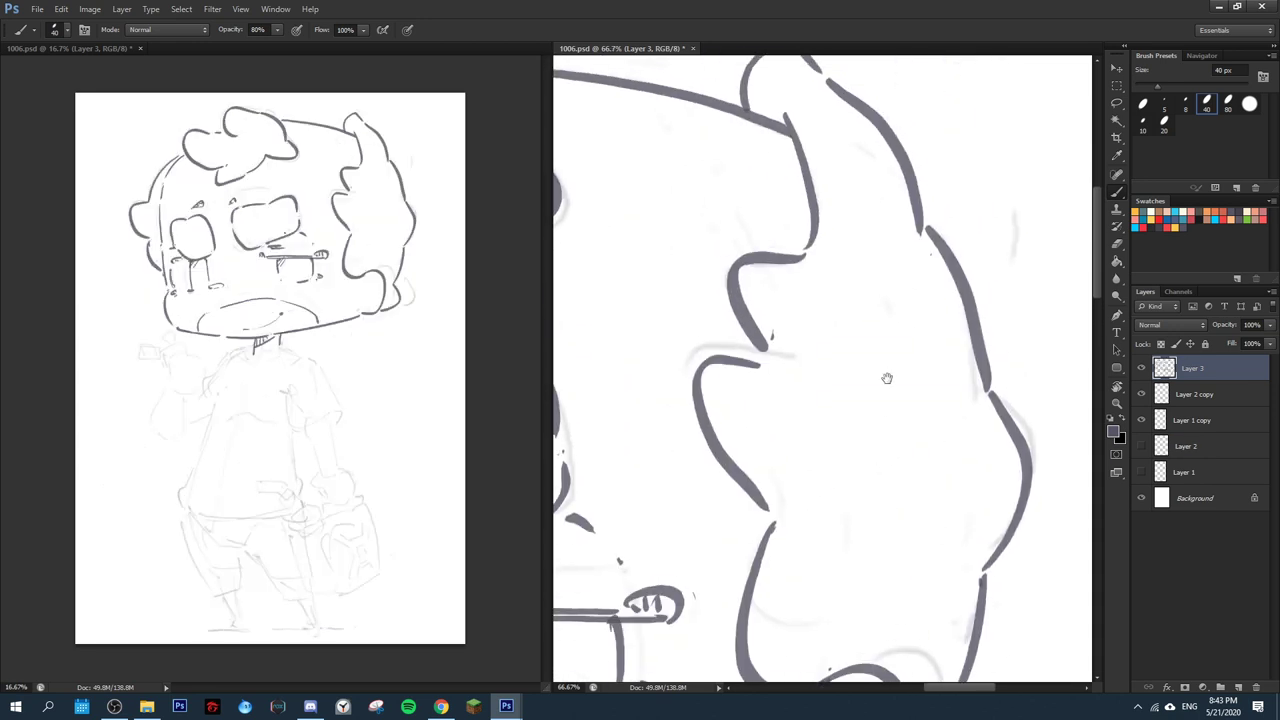
key(e)
mouse_move(769, 206)
mouse_down()
mouse_move(868, 220)
mouse_move(786, 252)
mouse_move(700, 208)
mouse_move(668, 215)
mouse_up()
key(b)
drag(826, 428, 849, 289)
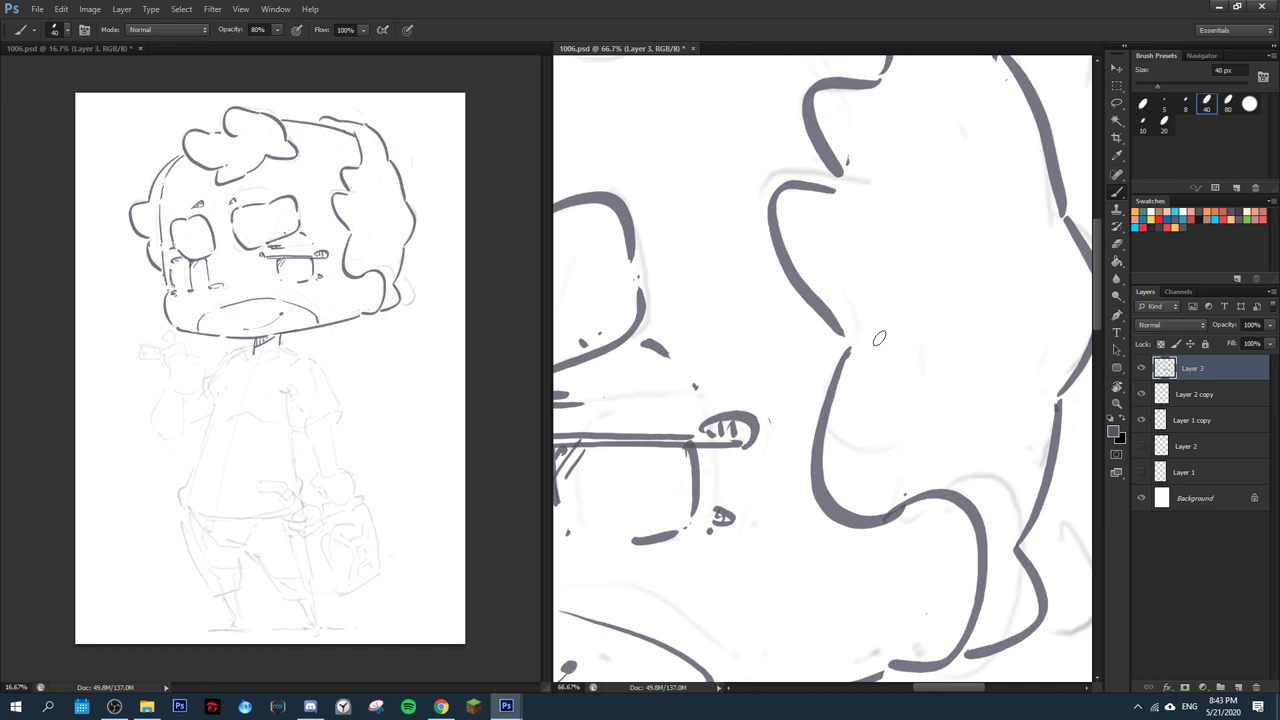
- Ink the curved neckline of the shirt and the short line of the right shoulder beside the neck
drag(862, 464, 856, 172)
mouse_move(828, 410)
mouse_down()
mouse_move(863, 480)
mouse_move(1008, 350)
mouse_up()
drag(807, 420, 893, 248)
mouse_move(847, 415)
mouse_down()
mouse_move(831, 423)
mouse_move(820, 487)
mouse_move(871, 440)
mouse_up()
mouse_move(746, 375)
mouse_down()
mouse_move(781, 399)
mouse_move(892, 384)
mouse_move(912, 364)
mouse_move(960, 375)
mouse_up()
key(ctrl+z)
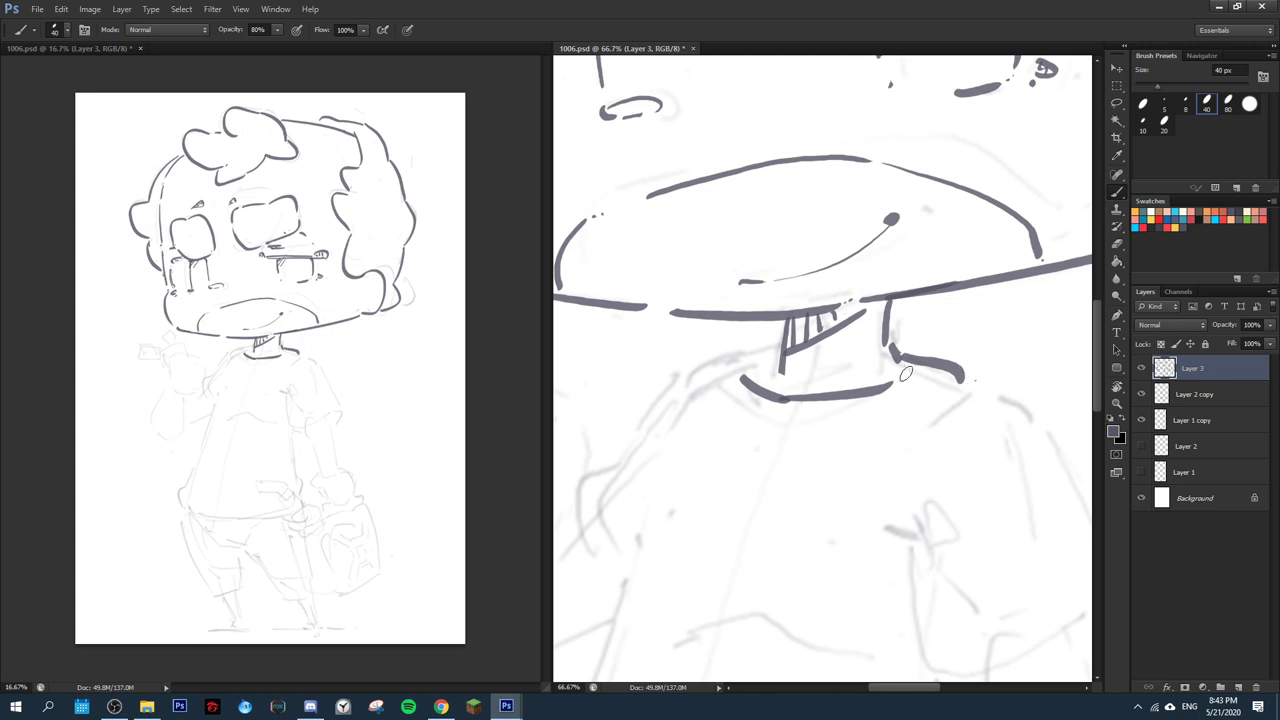
- Ink the left shoulder and sleeve and the long left side of the shirt down to its hem
mouse_move(757, 351)
mouse_down()
mouse_move(706, 360)
mouse_move(614, 470)
mouse_move(581, 515)
mouse_move(589, 549)
mouse_up()
drag(600, 560, 616, 582)
mouse_move(682, 504)
mouse_down()
mouse_move(795, 321)
mouse_move(756, 340)
mouse_move(811, 205)
mouse_up()
mouse_move(806, 222)
mouse_down()
mouse_move(665, 642)
mouse_move(689, 377)
mouse_up()
drag(842, 280, 656, 307)
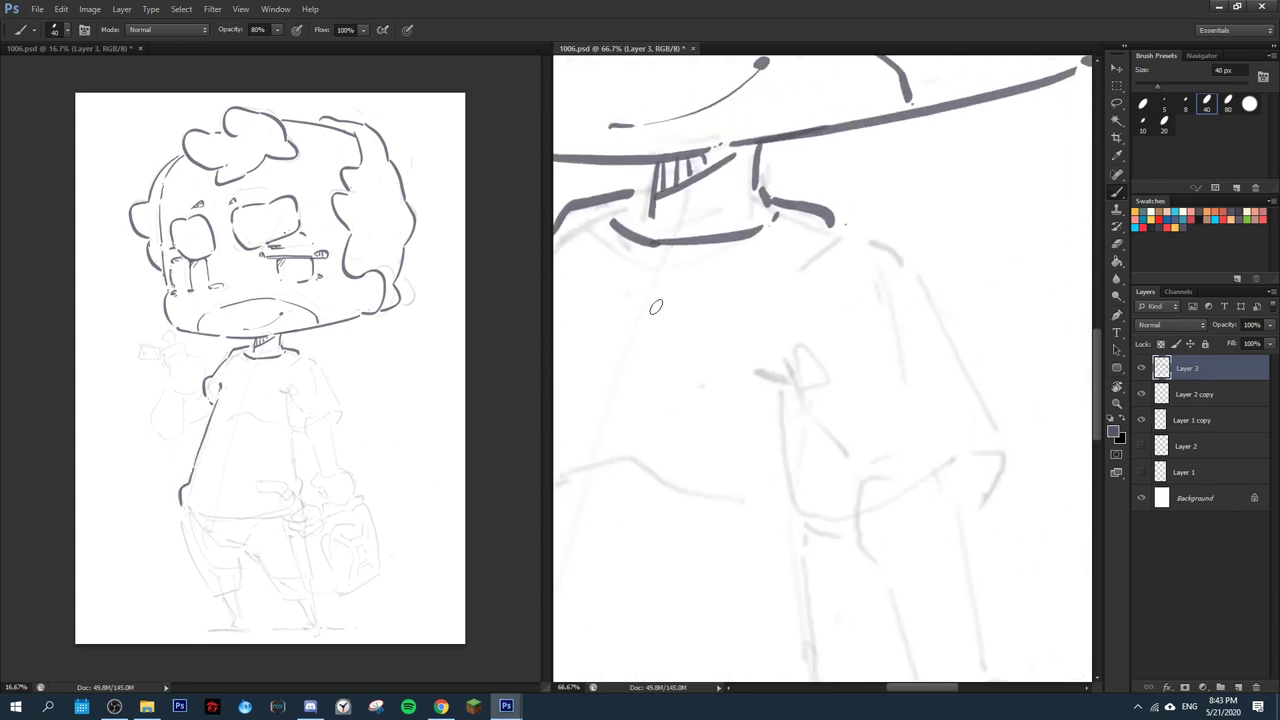
- Ink the lower collar edge and the right sleeve with its armpit fold and hem, and check the drawing mirrored
drag(586, 230, 614, 287)
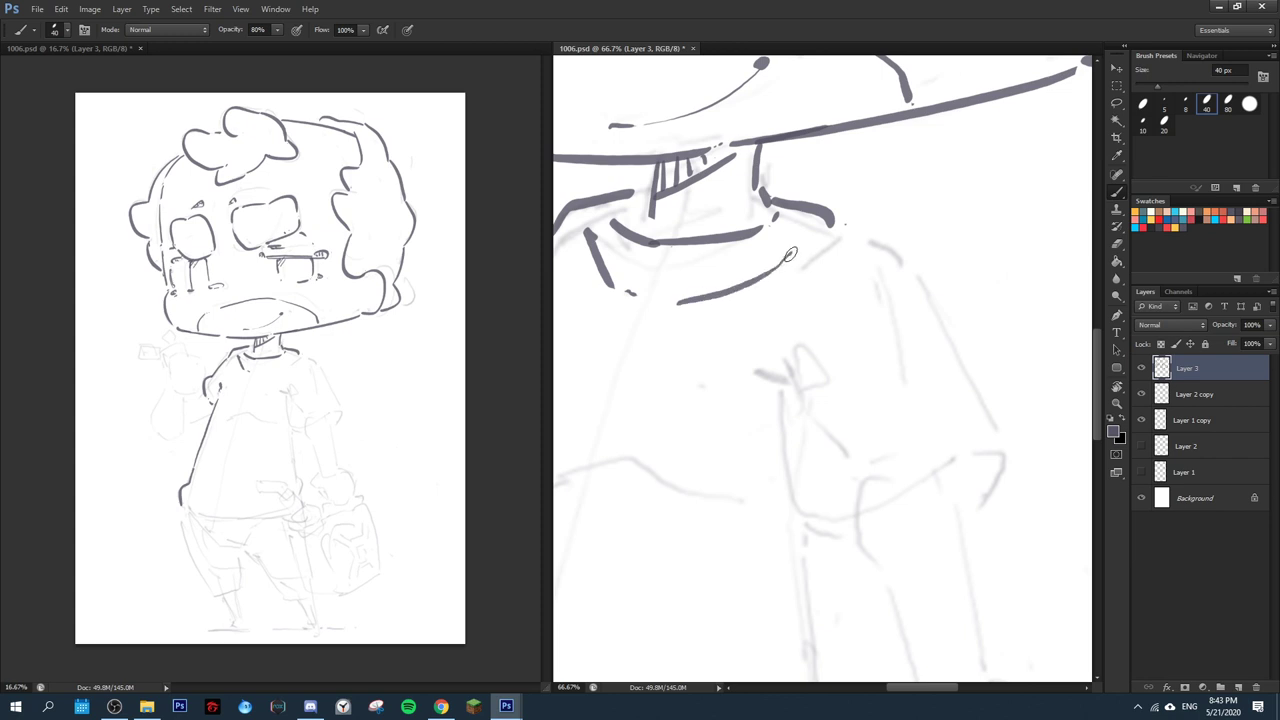
drag(790, 255, 632, 248)
mouse_move(598, 355)
mouse_down()
mouse_move(628, 392)
mouse_move(632, 497)
mouse_move(686, 518)
mouse_move(788, 466)
mouse_move(820, 490)
mouse_move(856, 445)
mouse_up()
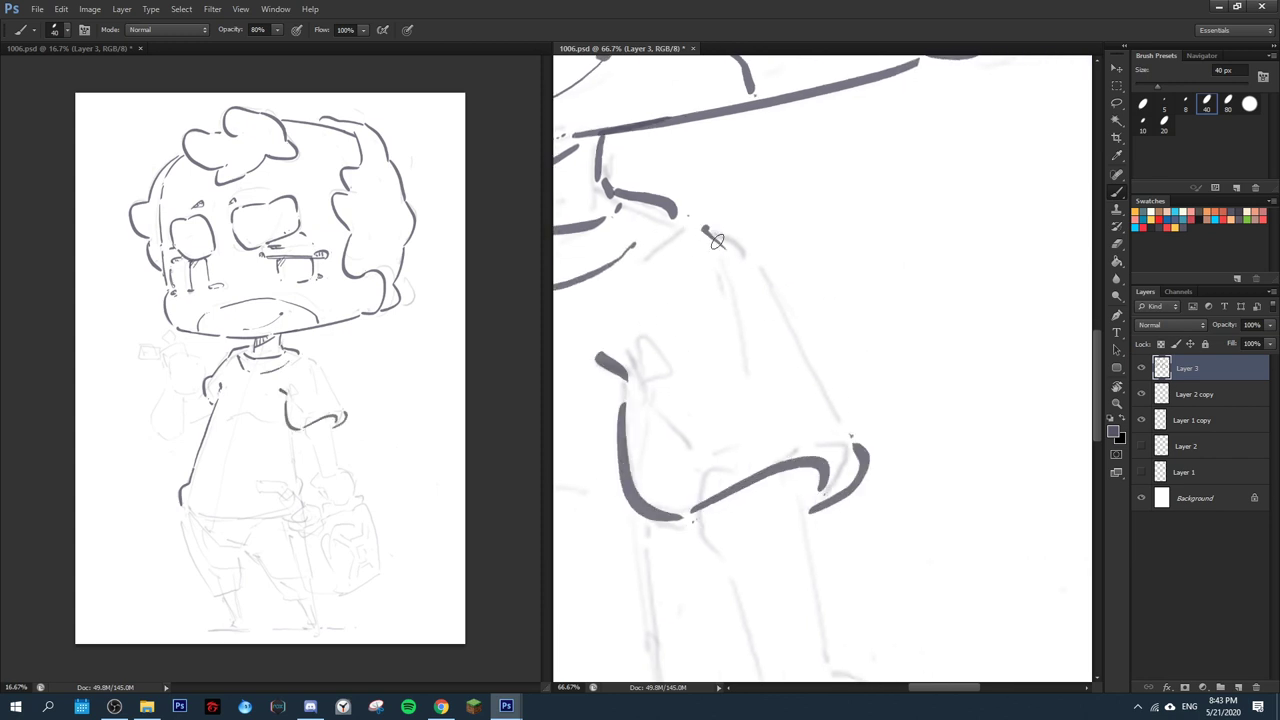
drag(705, 229, 847, 433)
key(ctrl+shift+h)
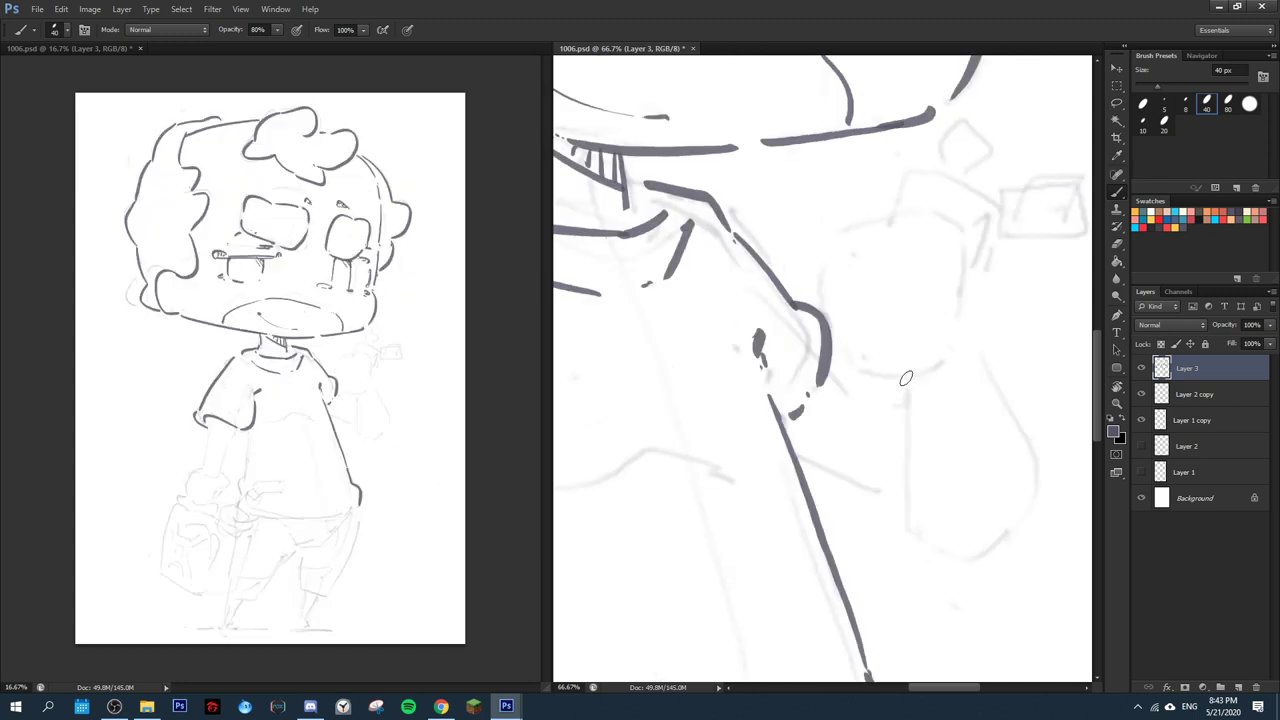
key(h)
- Ink the forearm and rounded fist below the right sleeve, and hatch the shadow inside the sleeve opening
scroll(808, 483, down, 5)
mouse_move(666, 336)
mouse_down()
mouse_move(702, 380)
mouse_move(742, 505)
mouse_move(703, 540)
mouse_move(786, 622)
mouse_move(848, 611)
mouse_up()
mouse_move(764, 296)
mouse_down()
mouse_move(790, 410)
mouse_move(836, 494)
mouse_move(848, 605)
mouse_up()
key(e)
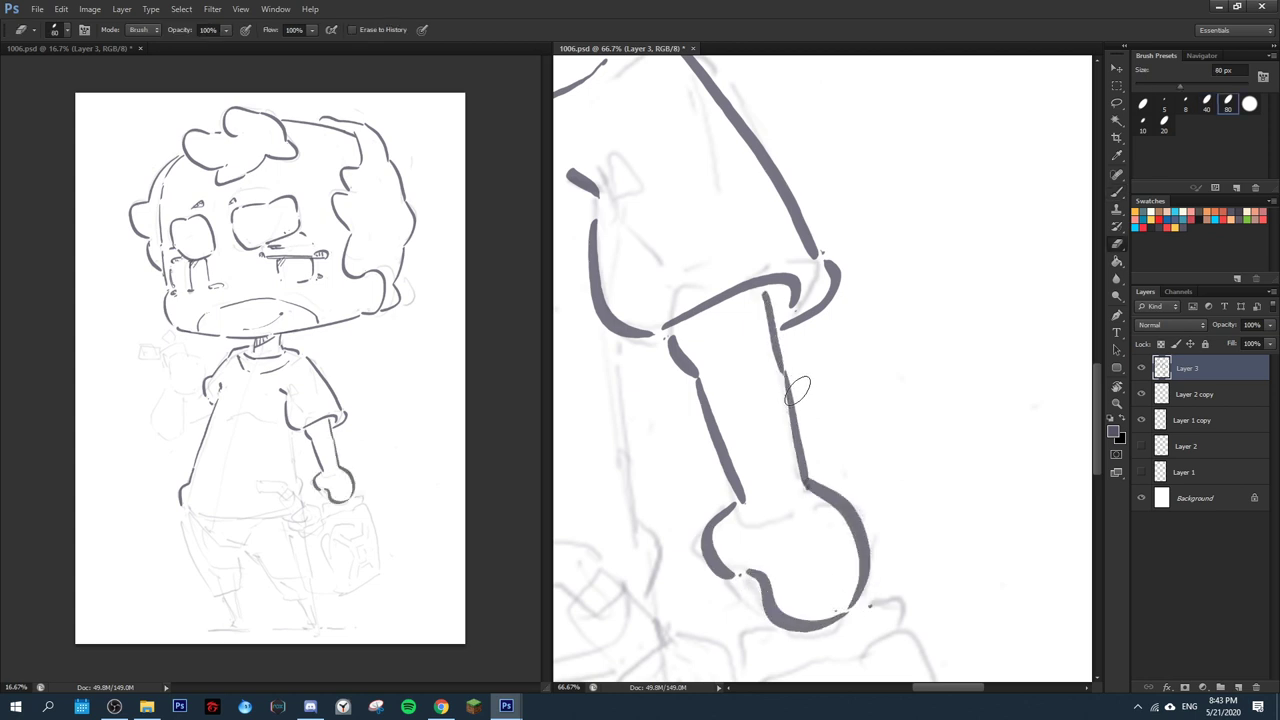
key(b)
drag(742, 294, 678, 336)
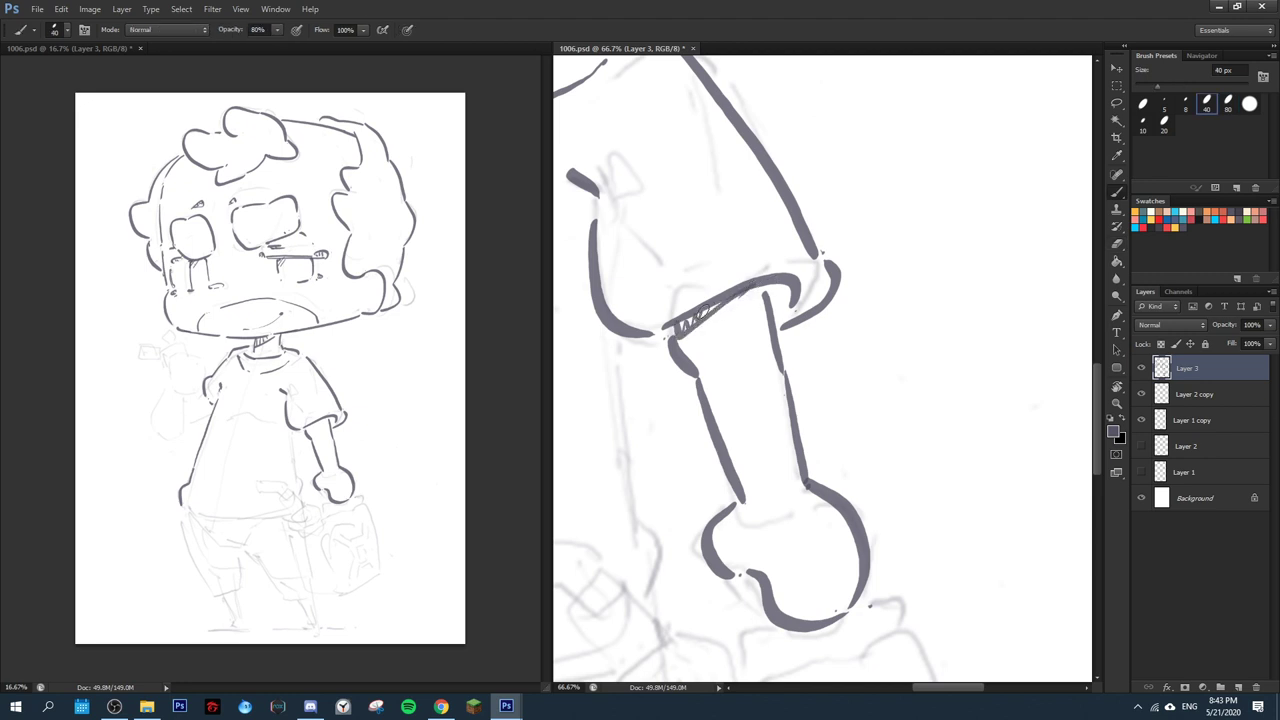
drag(850, 526, 813, 260)
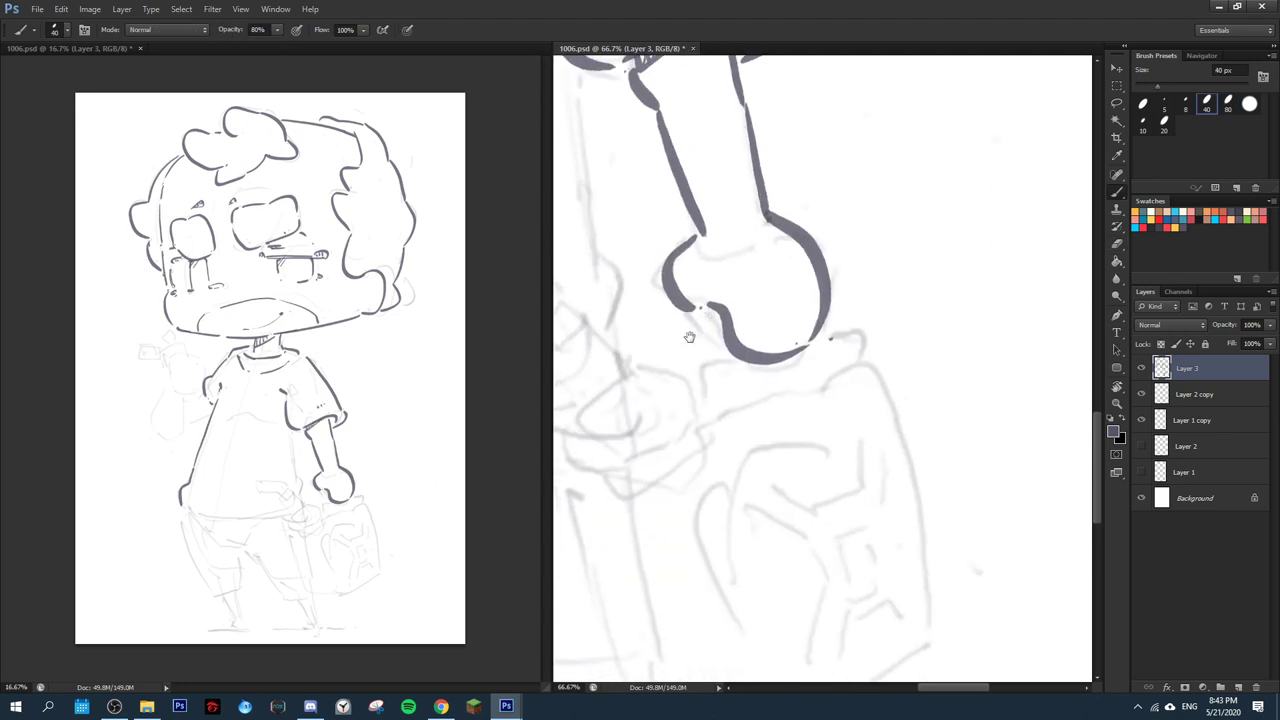
- Ink the jerry can's handle beneath the fist, the short strokes of its upper edge and its long right side
mouse_move(686, 333)
mouse_down()
mouse_move(774, 358)
mouse_move(757, 394)
mouse_move(802, 430)
mouse_up()
drag(890, 368, 902, 402)
drag(914, 350, 944, 388)
drag(815, 442, 868, 427)
drag(874, 419, 885, 415)
mouse_move(955, 382)
mouse_down()
mouse_move(798, 342)
mouse_move(818, 374)
mouse_up()
mouse_move(832, 417)
mouse_down()
mouse_move(817, 264)
mouse_move(852, 450)
mouse_up()
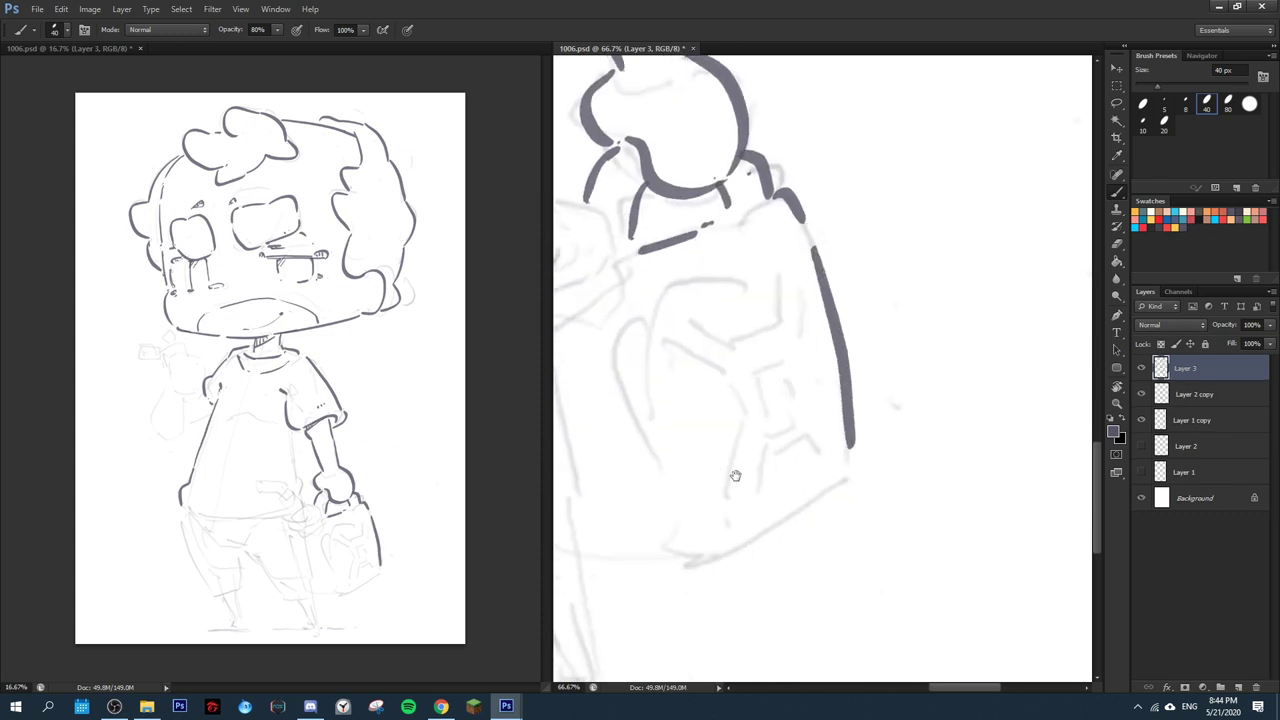
- Ink the long parallel ribs on the can's left side, its bottom edge and the lower-left border of the front face
scroll(700, 430, left, 3)
scroll(700, 430, up, 1)
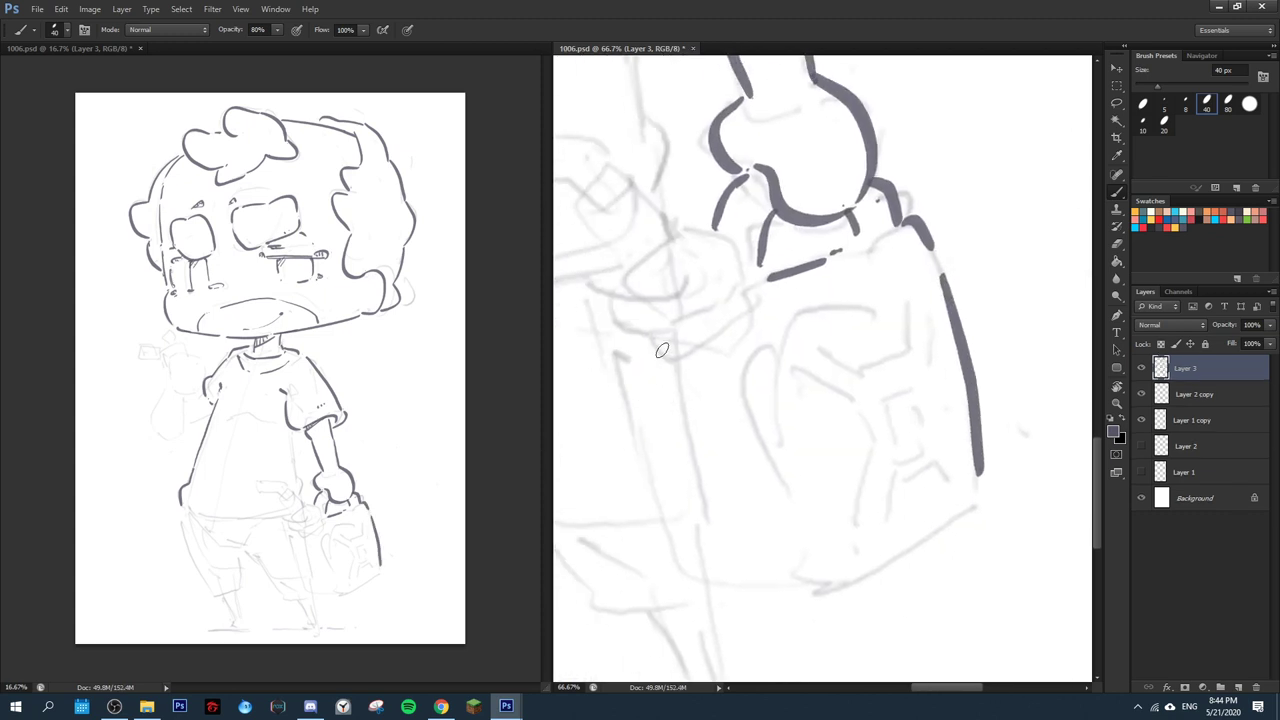
mouse_move(660, 350)
mouse_down()
mouse_move(667, 455)
mouse_move(711, 586)
mouse_move(676, 382)
mouse_move(719, 574)
mouse_up()
mouse_move(617, 340)
mouse_down()
mouse_move(673, 580)
mouse_move(801, 585)
mouse_up()
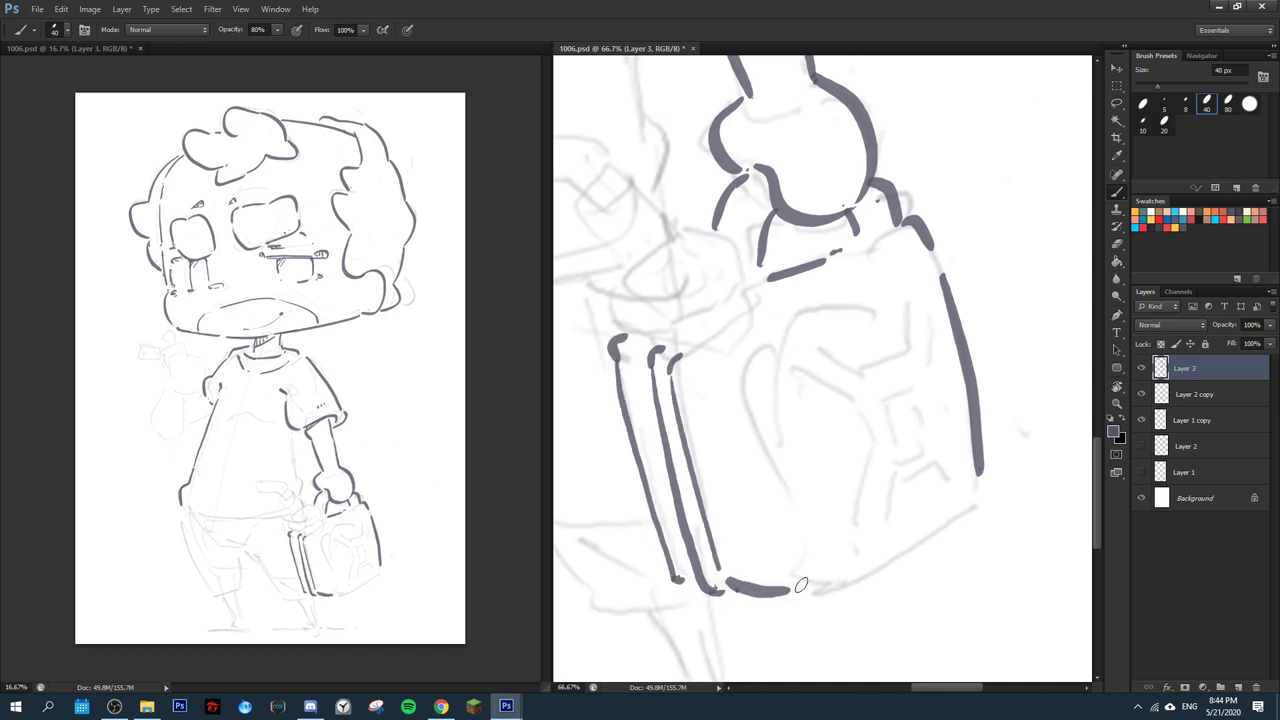
drag(726, 380, 792, 572)
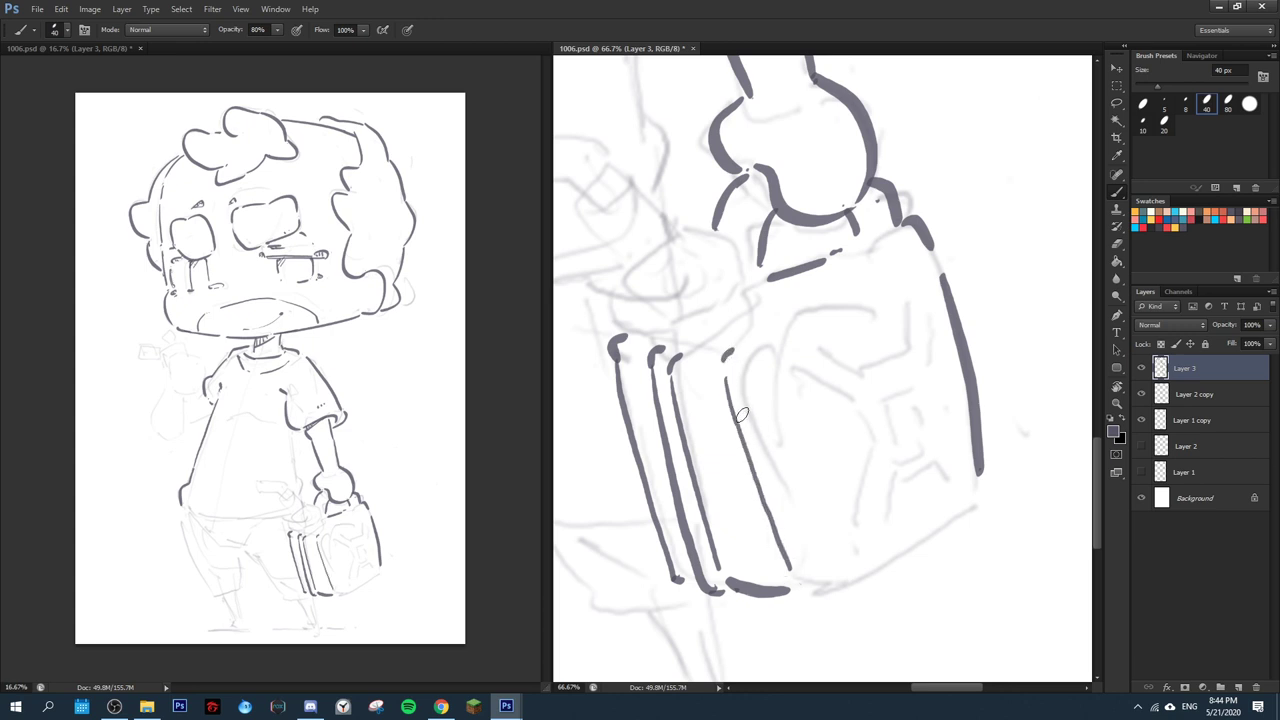
mouse_move(745, 432)
mouse_down()
mouse_move(802, 558)
mouse_move(963, 506)
mouse_up()
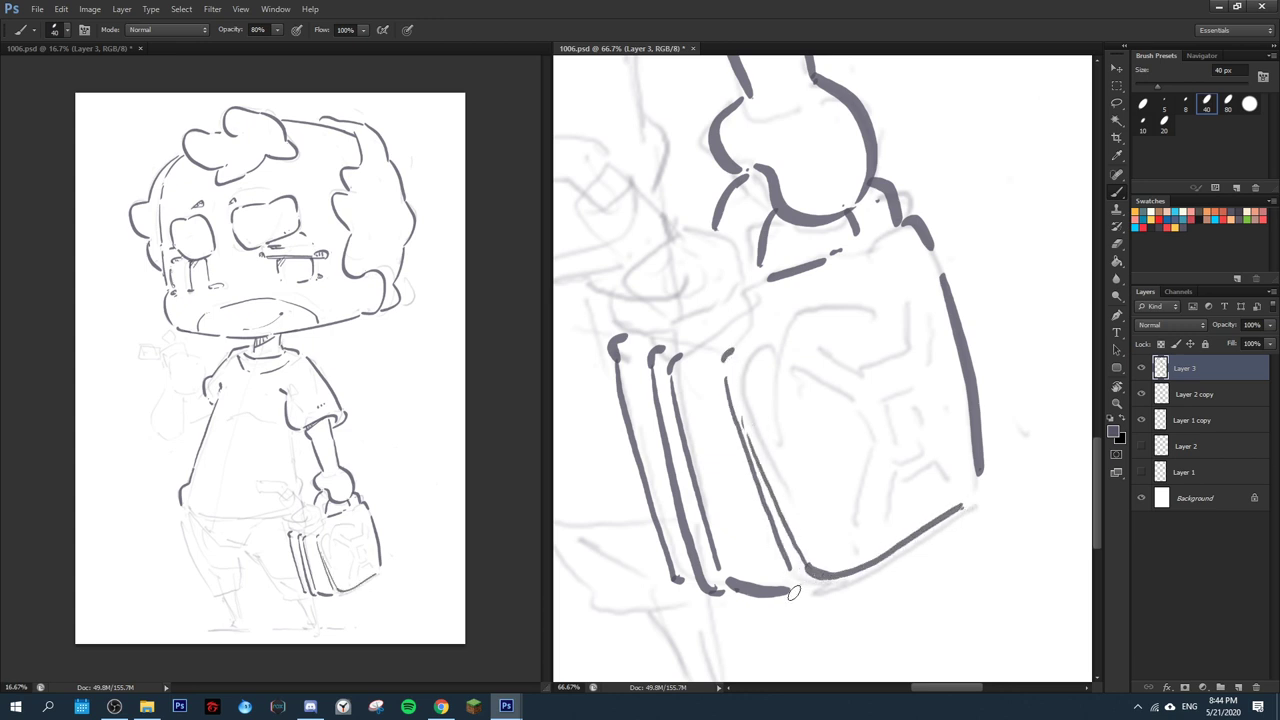
key(e)
drag(777, 356, 702, 427)
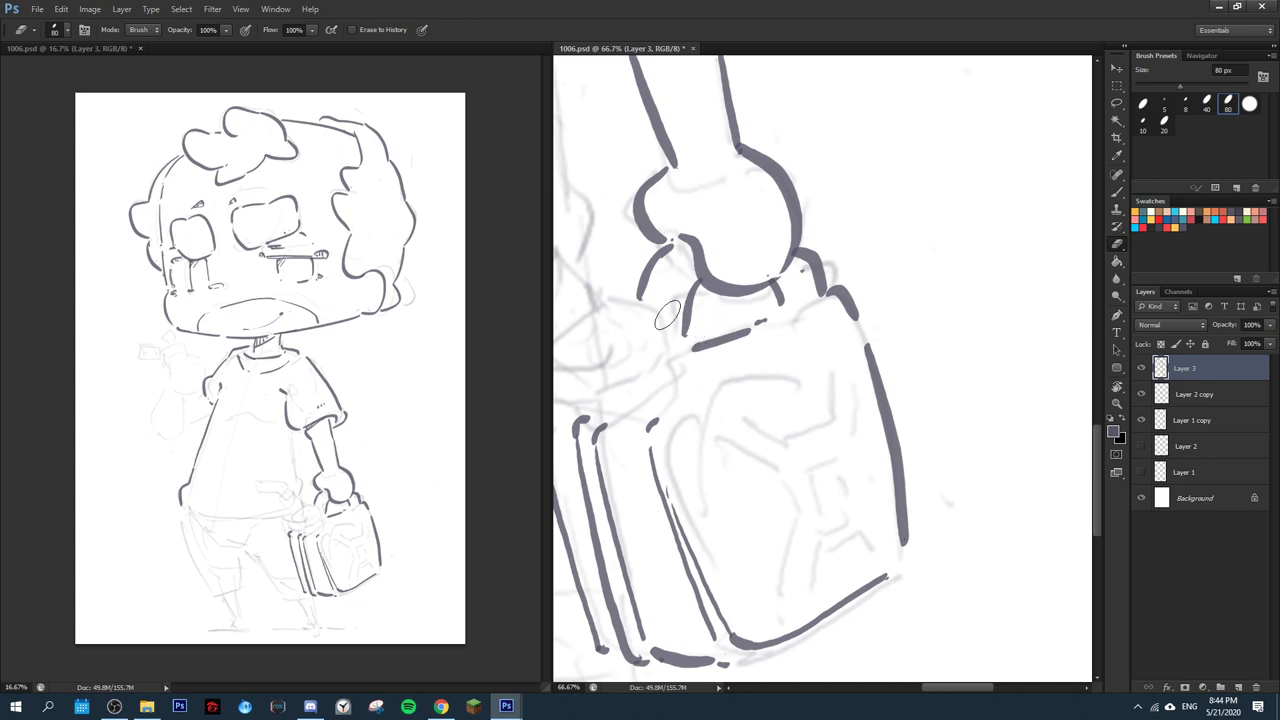
- Ink the two parallel slanted lines along the upper edge of the can's front face
key(b)
key(b)
drag(699, 382, 827, 317)
drag(671, 433, 824, 335)
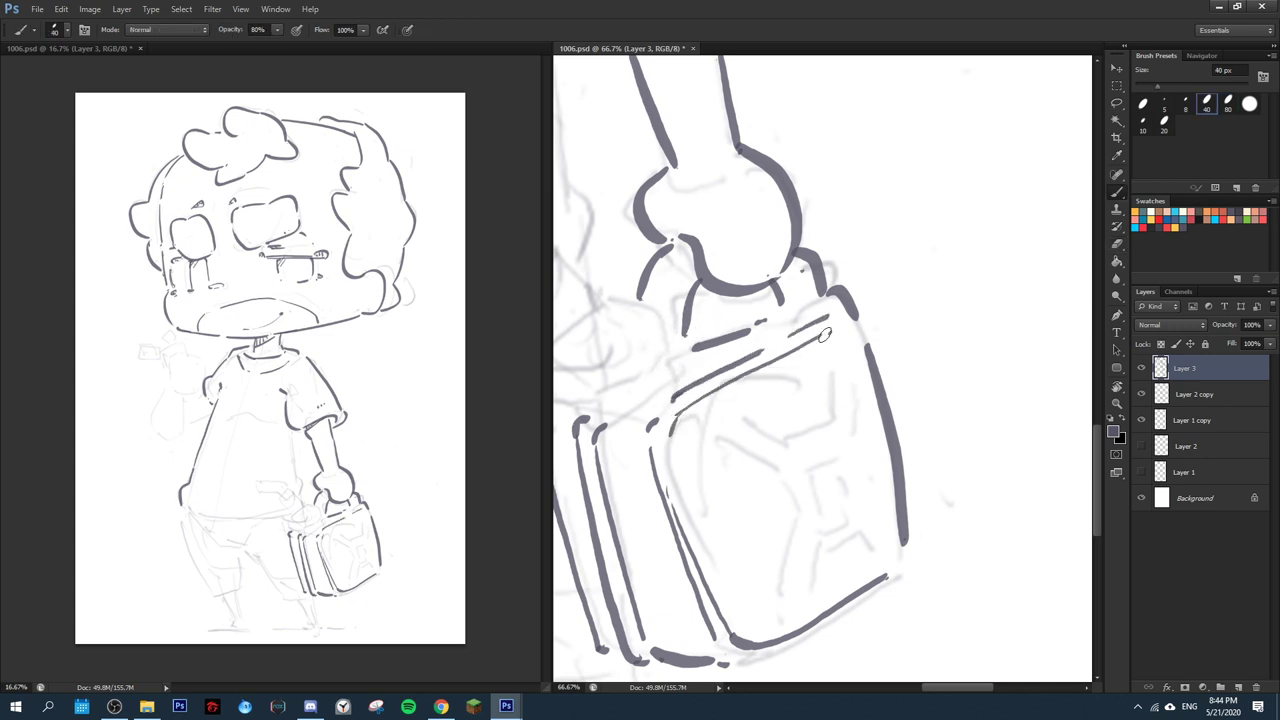
- Ink the embossed X-shaped pattern with a small central square on the can's front face, trimming the overlapping stroke ends
mouse_move(705, 418)
mouse_down()
mouse_move(735, 433)
mouse_move(814, 405)
mouse_move(825, 354)
mouse_move(840, 420)
mouse_up()
drag(691, 455, 742, 468)
mouse_move(758, 471)
mouse_down()
mouse_move(790, 512)
mouse_move(764, 612)
mouse_up()
key(e)
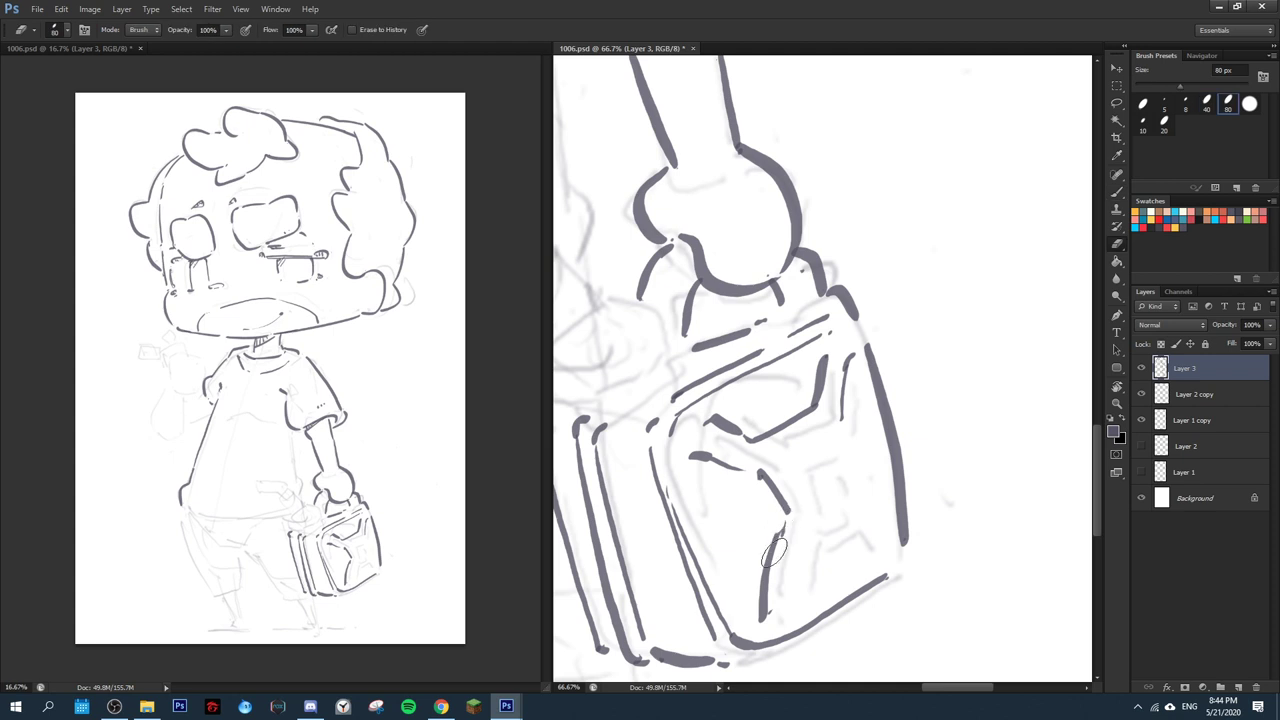
mouse_move(783, 524)
mouse_down()
mouse_move(759, 611)
mouse_move(785, 524)
mouse_up()
key(b)
mouse_move(764, 572)
mouse_down()
mouse_move(772, 545)
mouse_move(764, 622)
mouse_move(806, 558)
mouse_move(840, 540)
mouse_move(877, 552)
mouse_up()
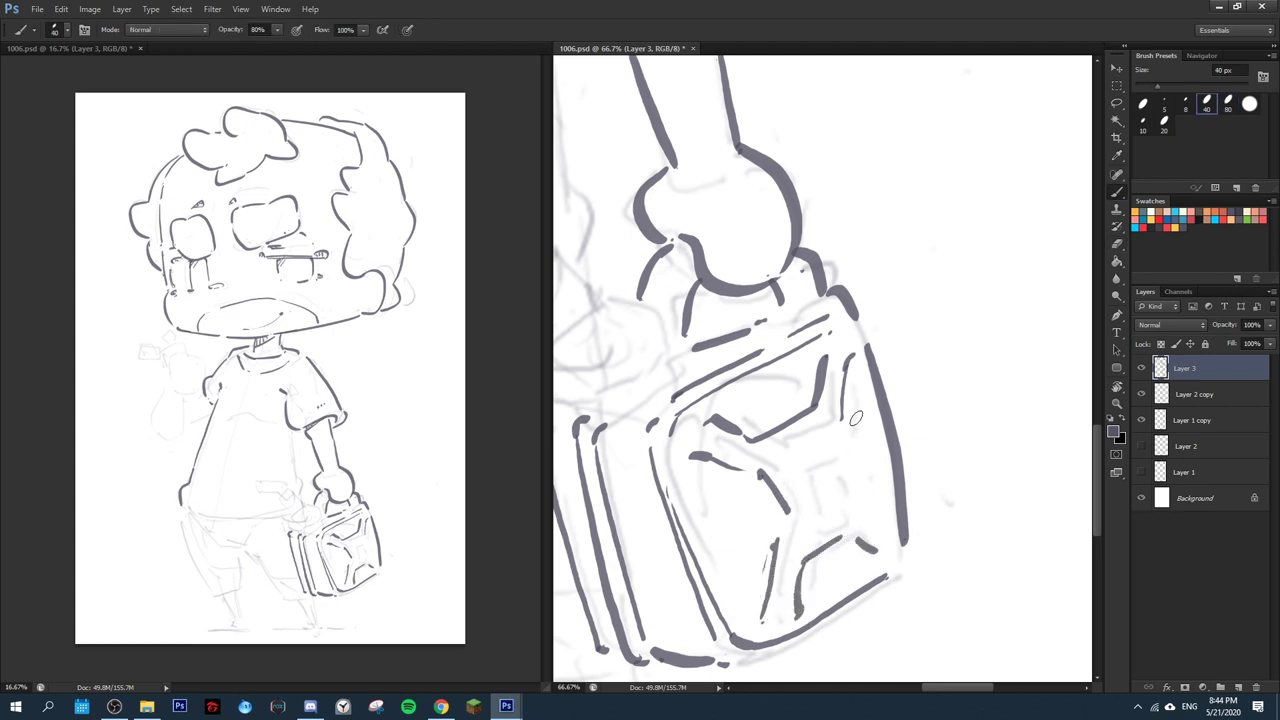
drag(844, 419, 882, 490)
mouse_move(791, 461)
mouse_down()
mouse_move(846, 505)
mouse_move(828, 438)
mouse_move(851, 500)
mouse_move(816, 512)
mouse_up()
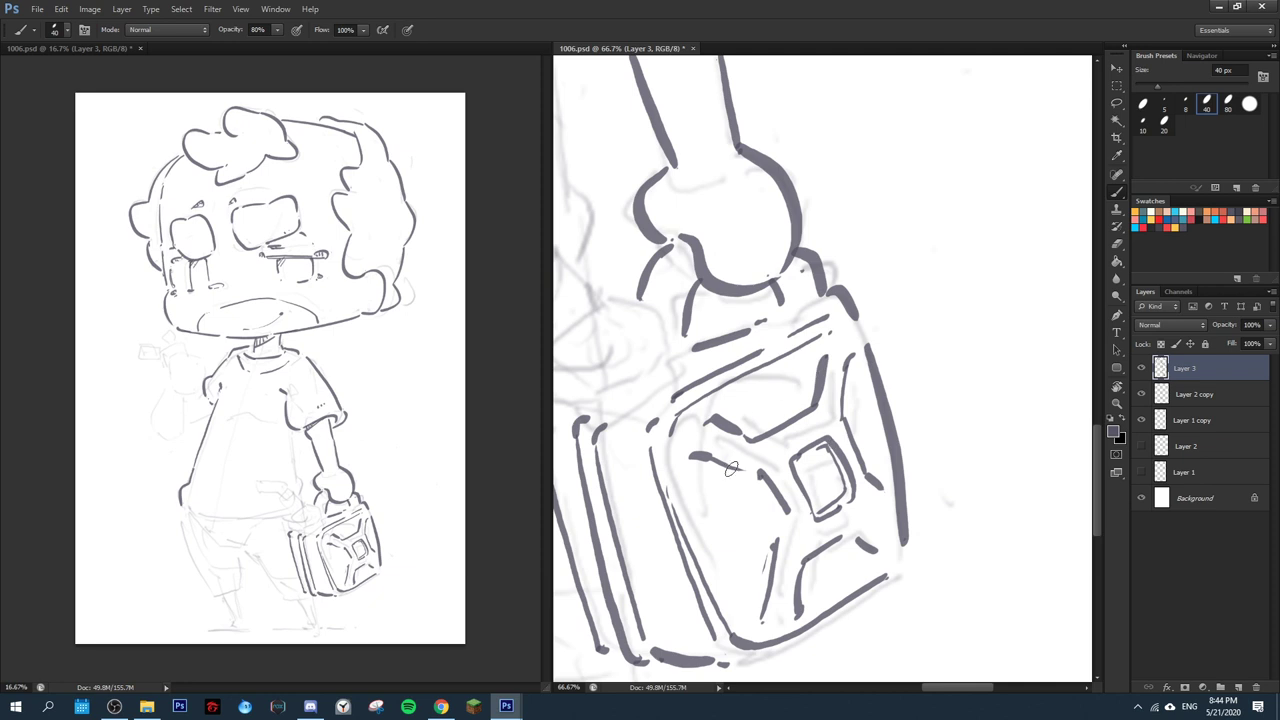
drag(714, 459, 787, 555)
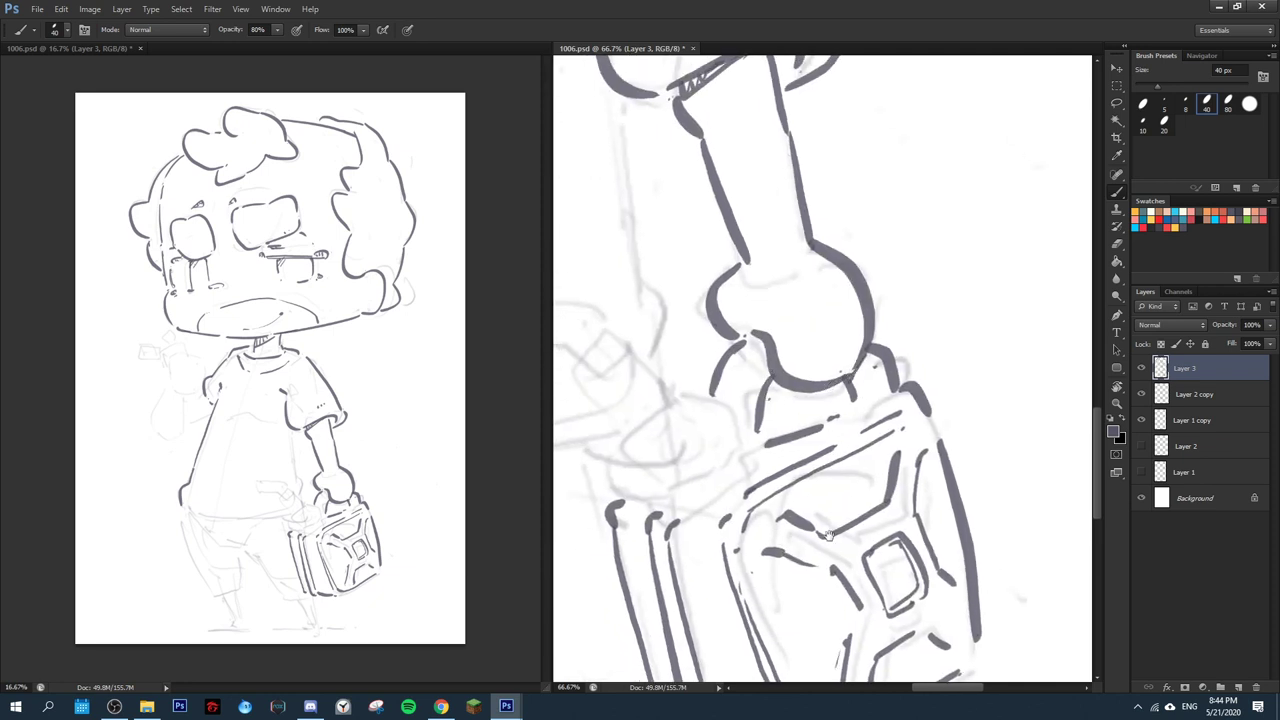
- Ink the rounded spout base and raised clamp on the can's upper-left corner
drag(828, 535, 818, 300)
drag(753, 450, 817, 545)
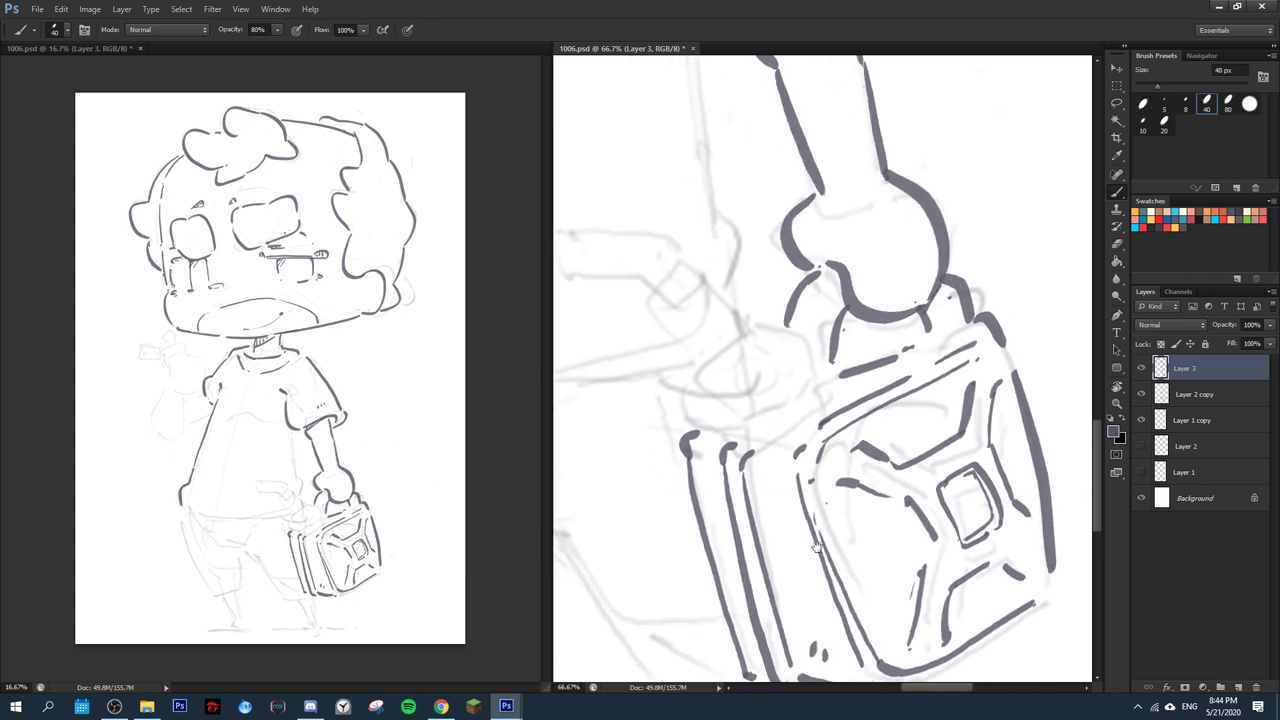
mouse_move(704, 398)
mouse_down()
mouse_move(762, 396)
mouse_move(805, 345)
mouse_move(820, 375)
mouse_up()
mouse_move(700, 418)
mouse_down()
mouse_move(778, 440)
mouse_move(818, 406)
mouse_up()
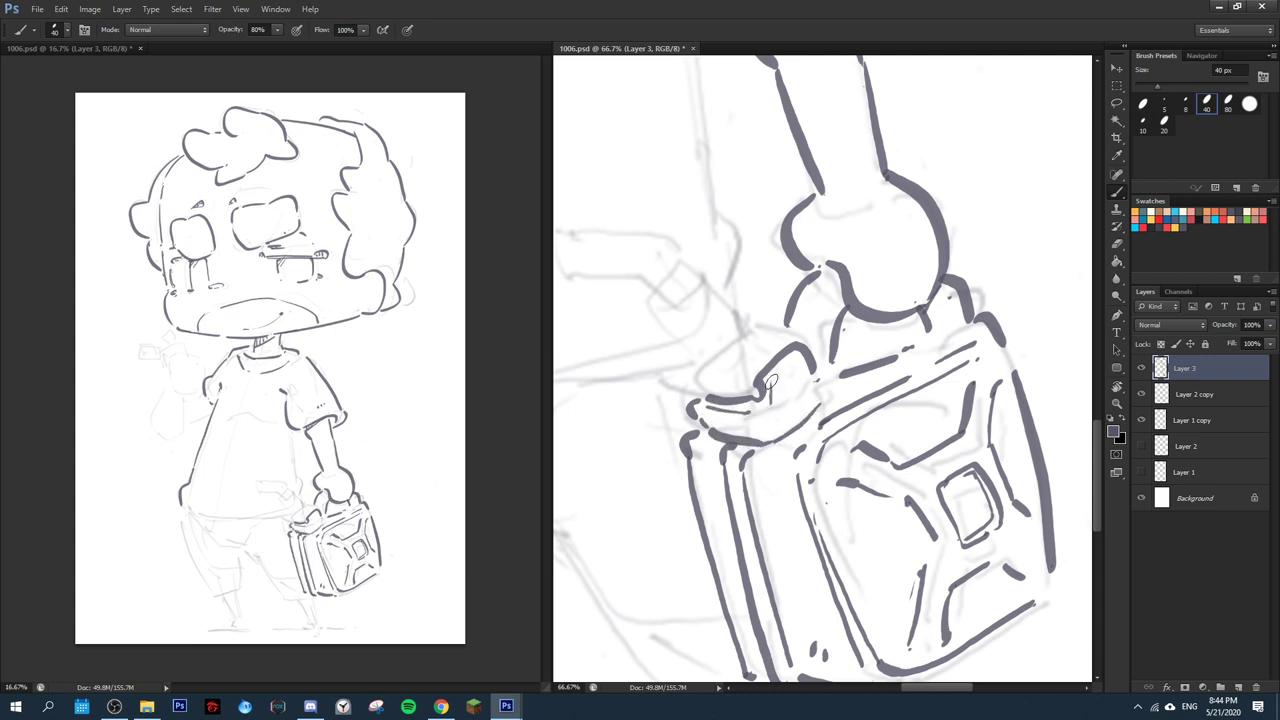
drag(704, 368, 770, 426)
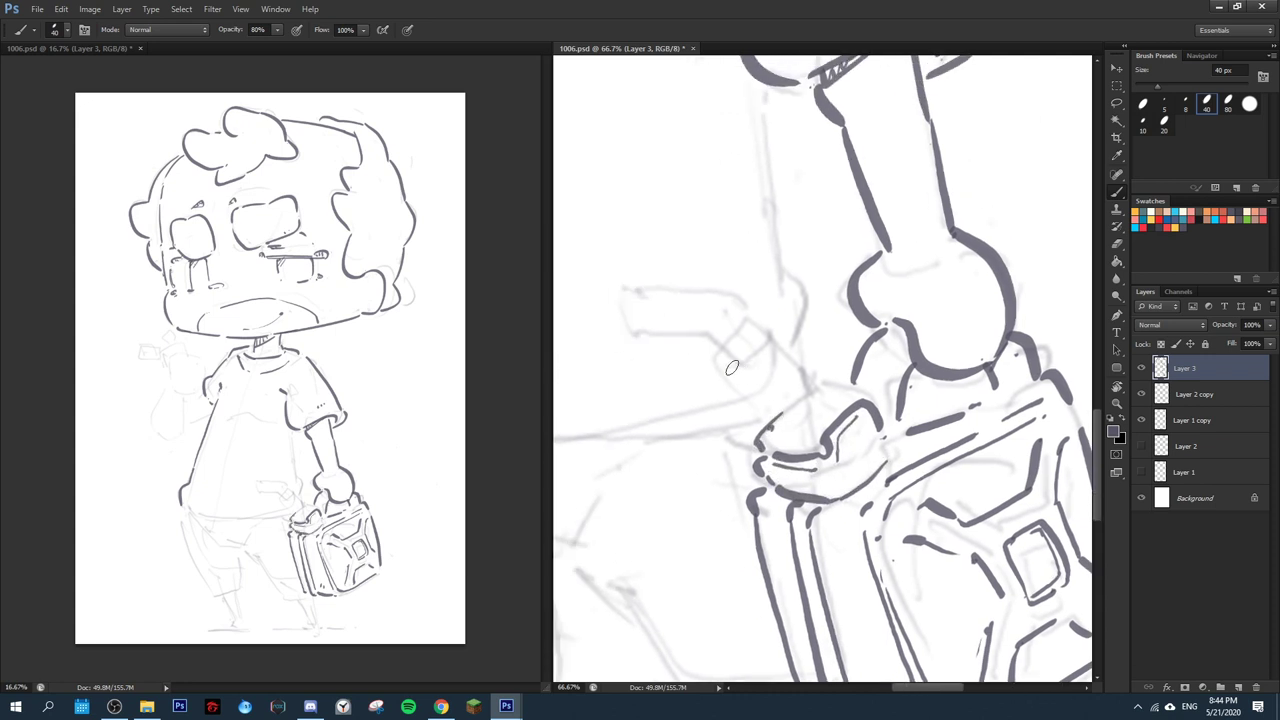
- Ink the slanted spout neck with its curved bands and the round bolt on the clamp
mouse_move(742, 373)
mouse_down()
mouse_move(785, 347)
mouse_move(744, 364)
mouse_move(772, 418)
mouse_move(798, 432)
mouse_up()
key(e)
key(b)
key(e)
key(b)
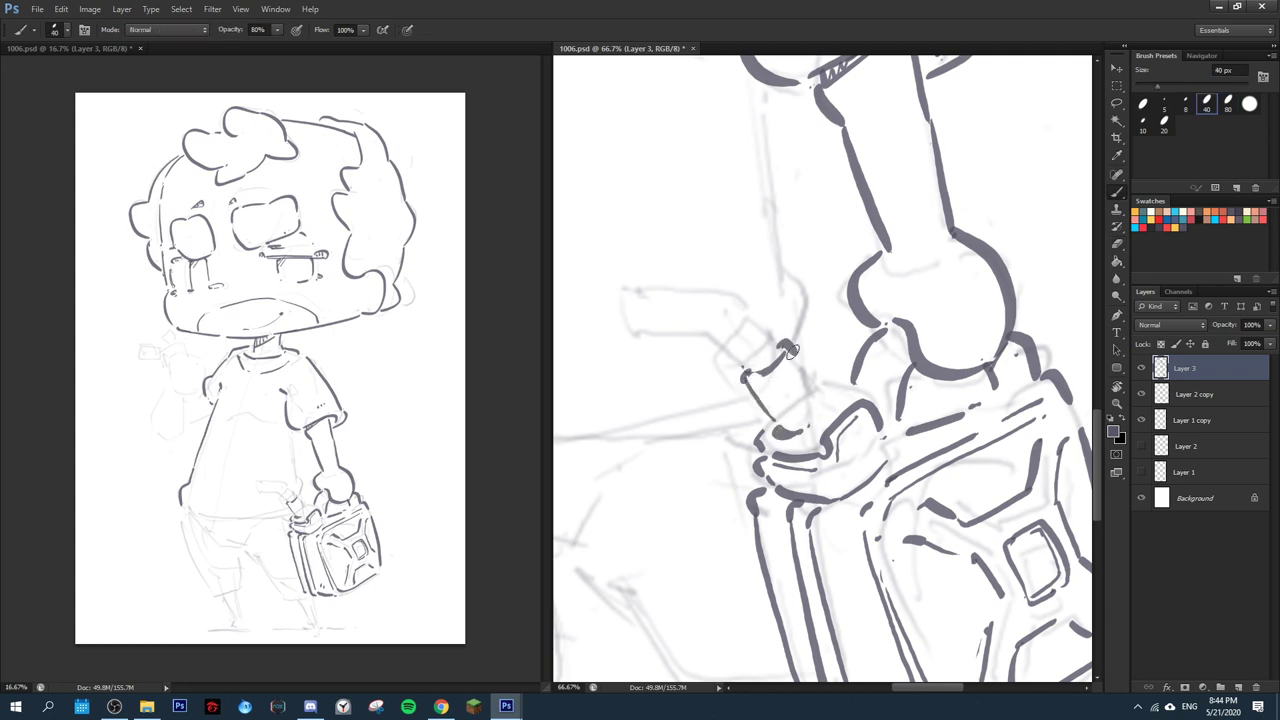
mouse_move(789, 349)
mouse_down()
mouse_move(825, 403)
mouse_move(858, 393)
mouse_move(852, 452)
mouse_move(866, 443)
mouse_up()
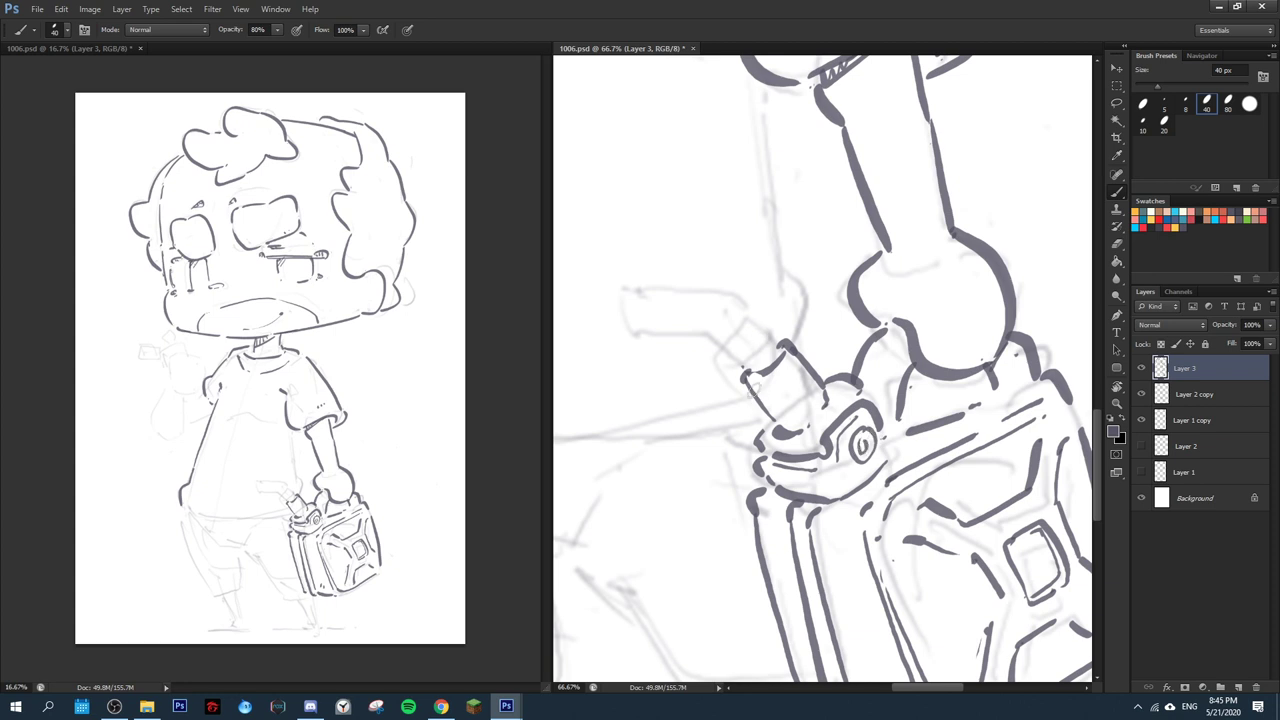
mouse_move(750, 386)
mouse_down()
mouse_move(804, 372)
mouse_move(812, 390)
mouse_up()
mouse_move(815, 400)
mouse_down()
mouse_move(808, 373)
mouse_move(747, 326)
mouse_up()
mouse_move(711, 294)
mouse_down()
mouse_move(644, 350)
mouse_move(707, 343)
mouse_move(745, 345)
mouse_up()
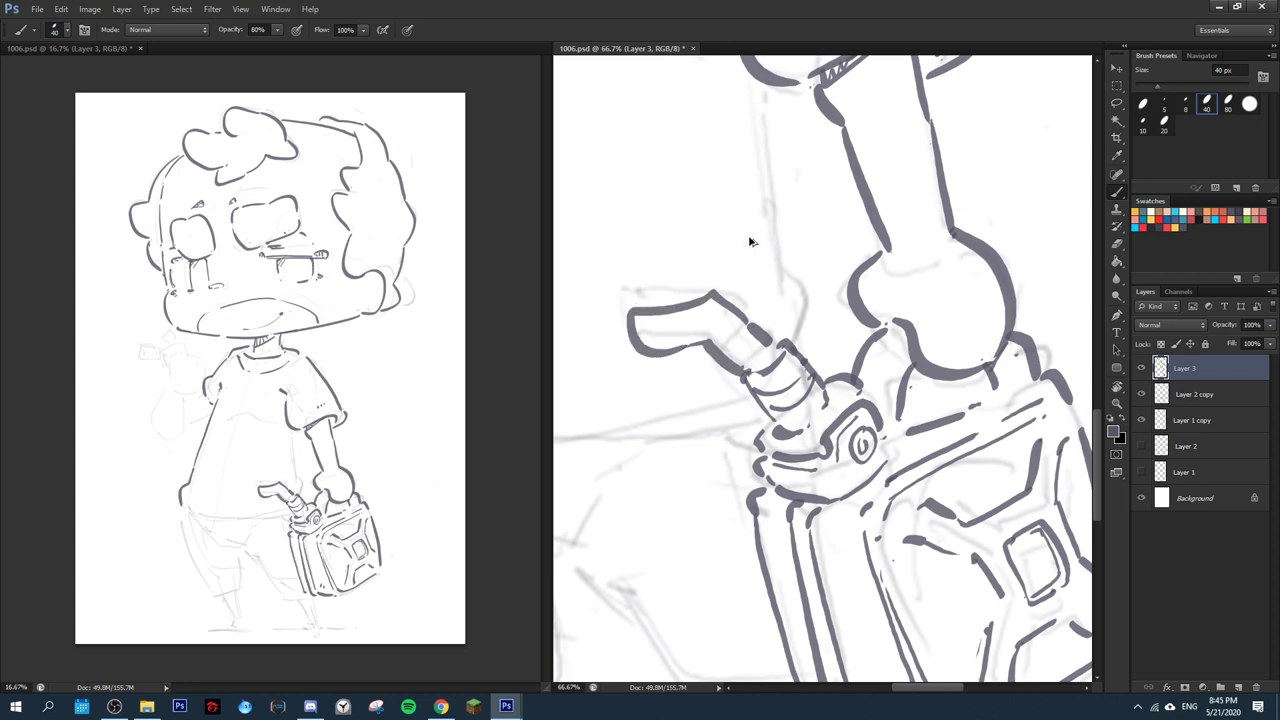
key(ctrl+z)
key(ctrl+alt+z)
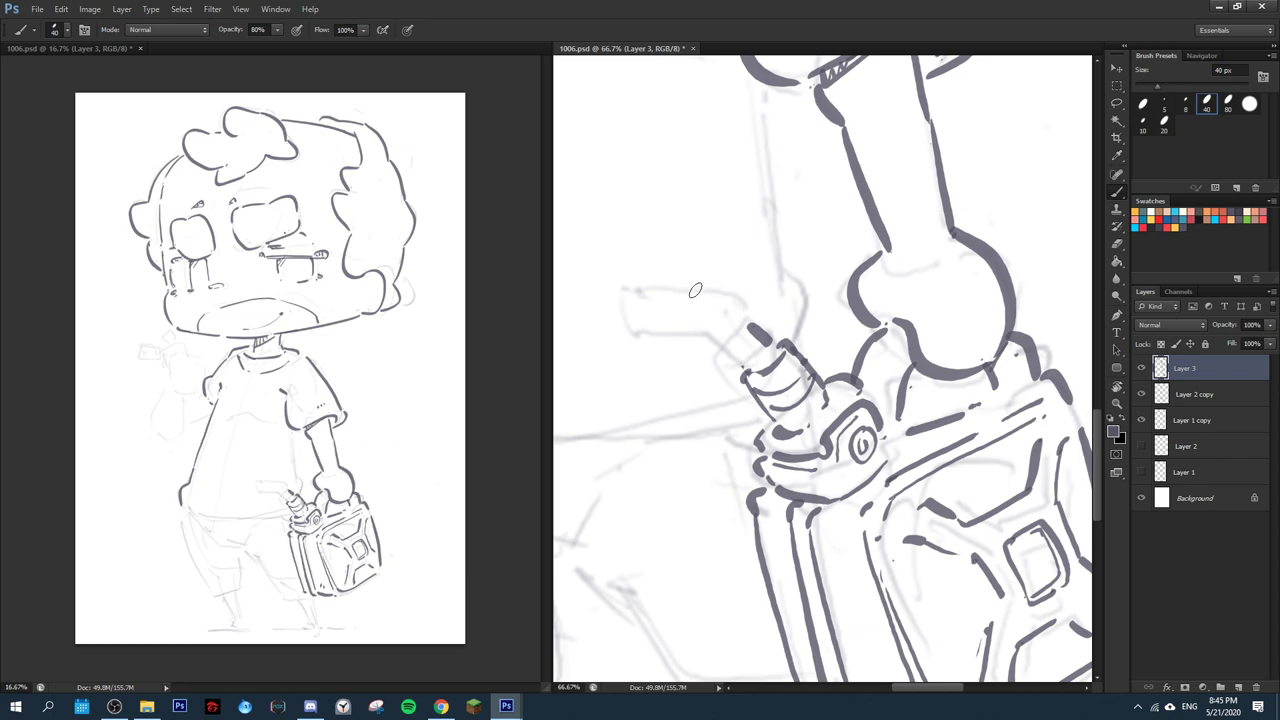
- Erase the stray stroke above the spout neck and ink a short bent nozzle ending in a rounded rectangle
key(e)
mouse_move(742, 321)
mouse_down()
mouse_move(770, 340)
mouse_move(663, 319)
mouse_move(707, 350)
mouse_up()
key(b)
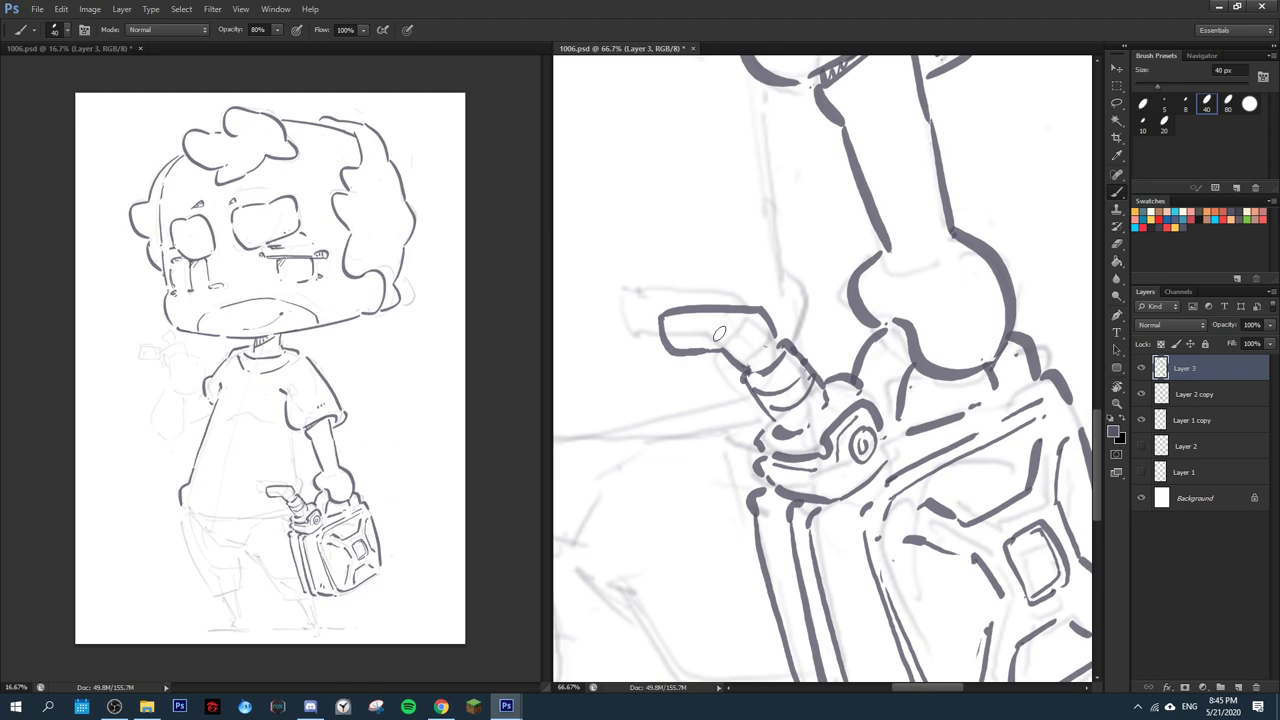
- Ink the rounded rectangular box held out beside the raised hand below the chin
drag(930, 415, 721, 421)
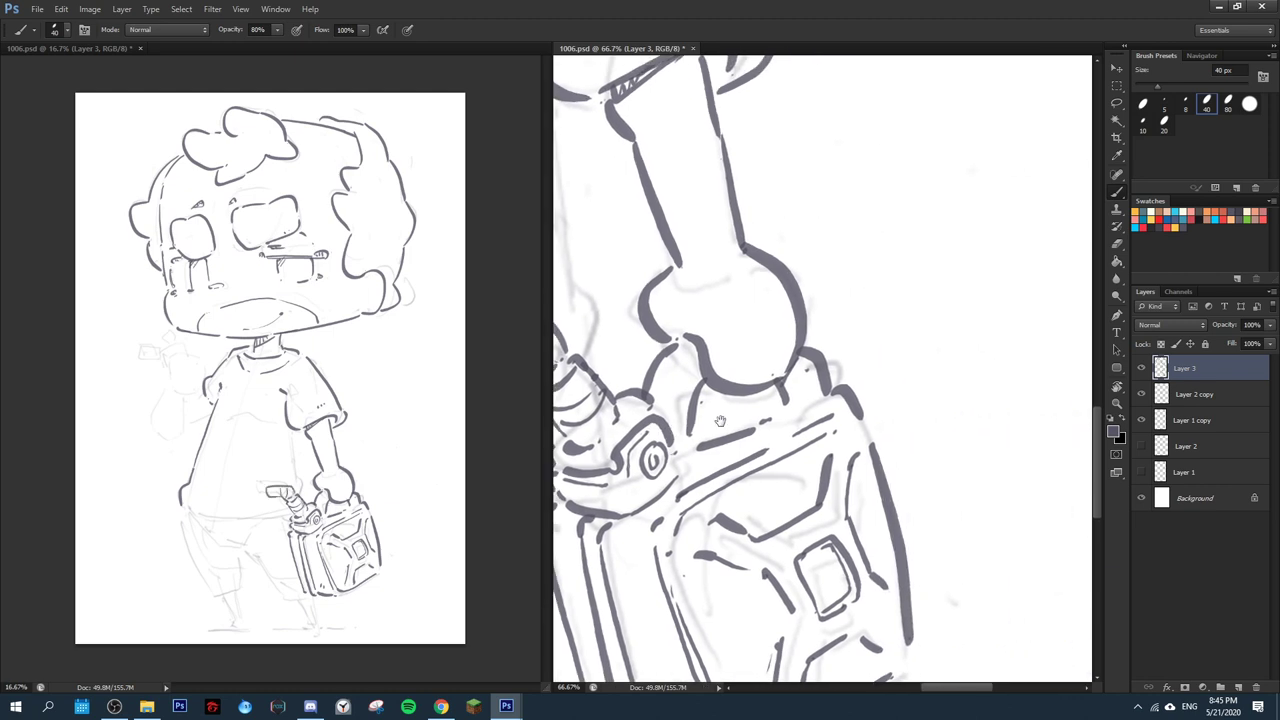
mouse_move(730, 630)
mouse_down()
mouse_move(837, 443)
mouse_move(852, 445)
mouse_up()
drag(863, 286, 904, 543)
drag(817, 330, 891, 558)
drag(876, 410, 1040, 500)
drag(910, 435, 1053, 555)
drag(920, 327, 946, 426)
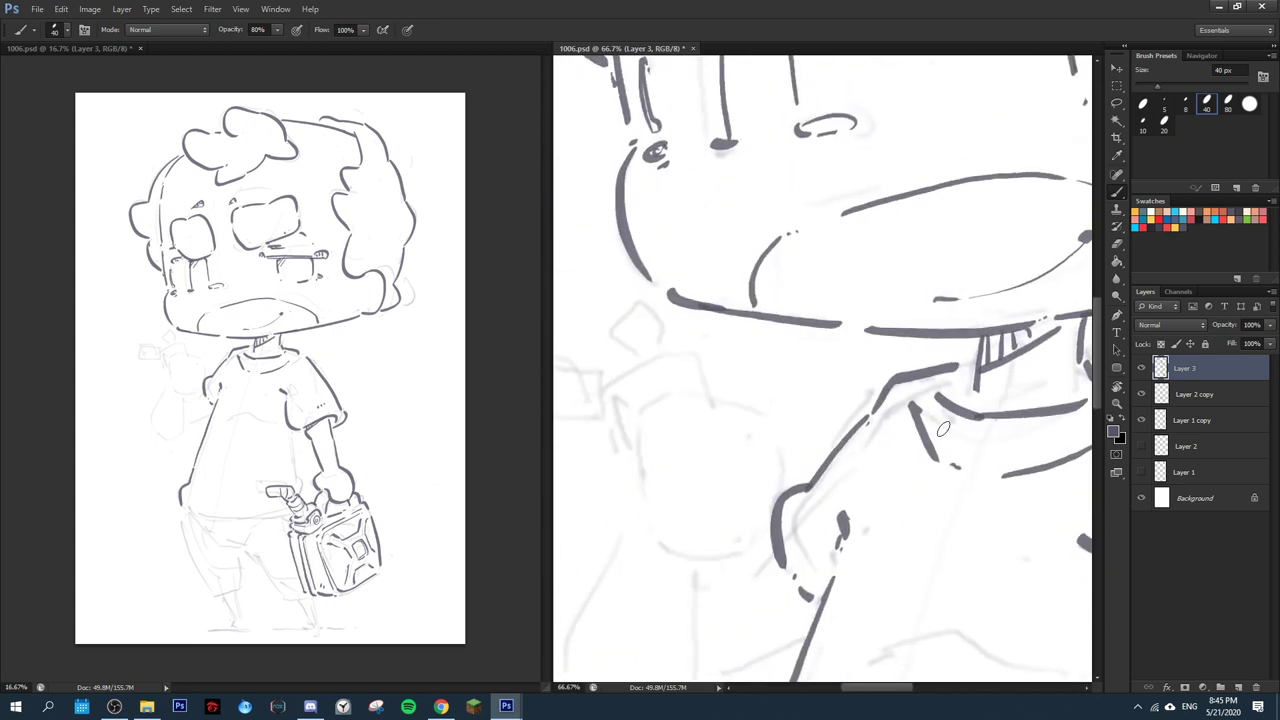
drag(897, 354, 909, 454)
drag(997, 307, 888, 420)
mouse_move(592, 609)
mouse_down()
mouse_move(800, 443)
mouse_move(849, 312)
mouse_up()
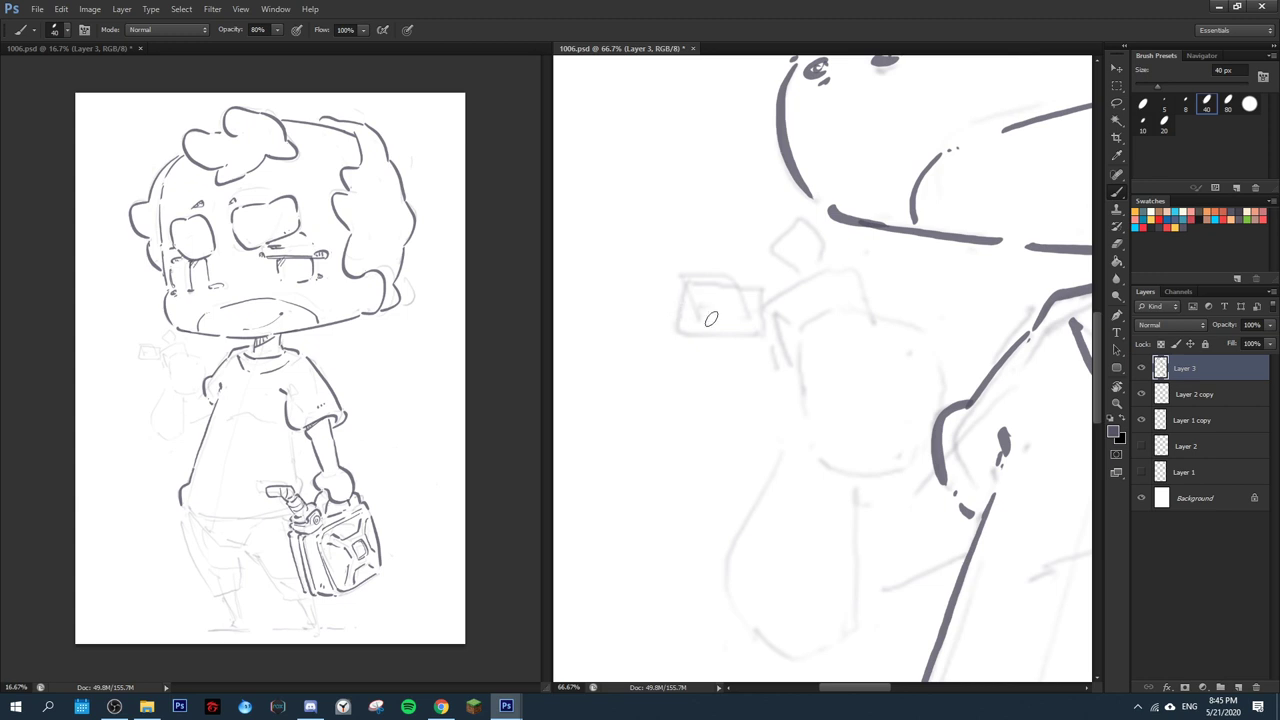
drag(685, 333, 757, 341)
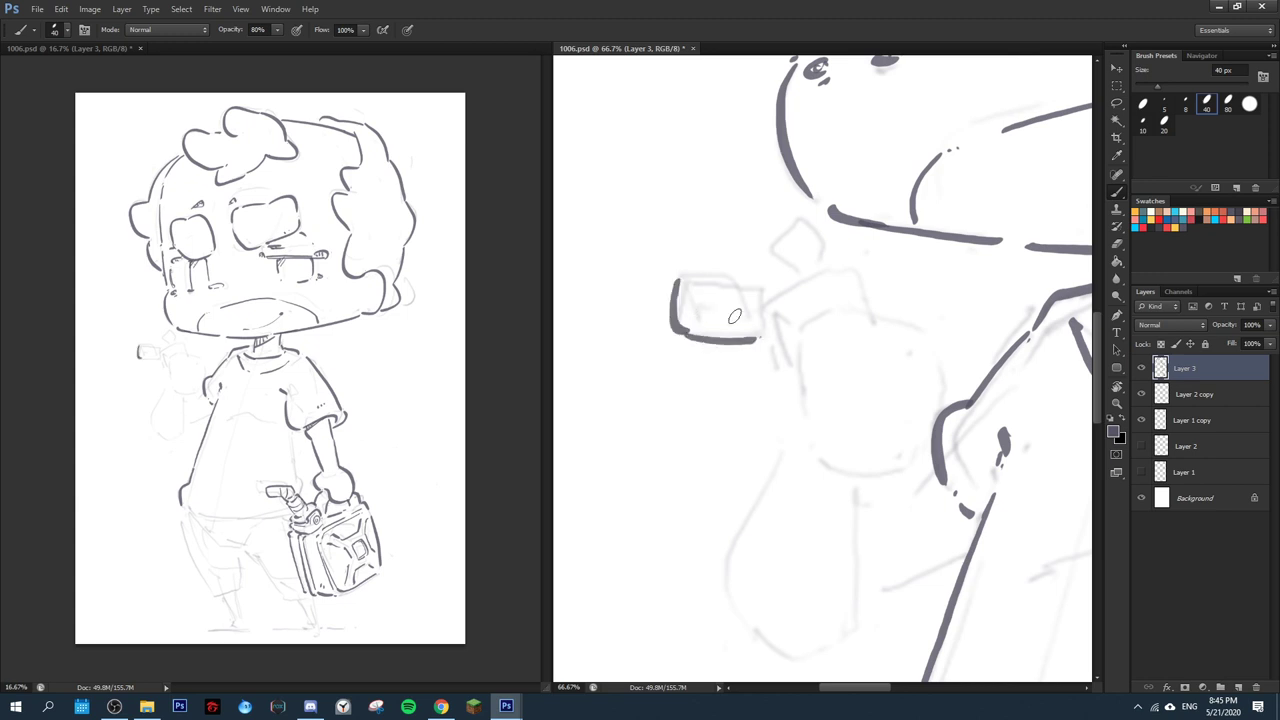
mouse_move(717, 278)
mouse_down()
mouse_move(768, 318)
mouse_move(770, 340)
mouse_up()
- Ink the slanted line and short finger strokes between the small box and the raised hand, cleaning up their junction
mouse_move(812, 275)
mouse_down()
mouse_move(692, 312)
mouse_move(715, 301)
mouse_up()
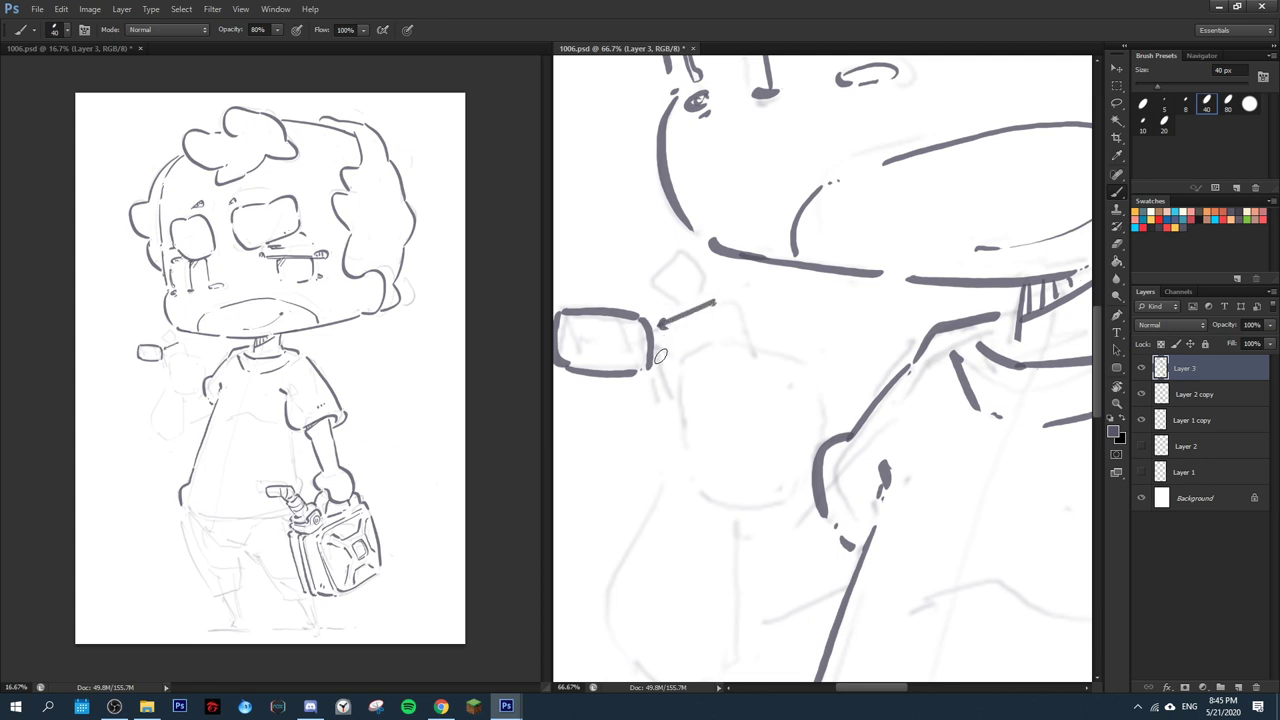
drag(660, 356, 674, 404)
key(e)
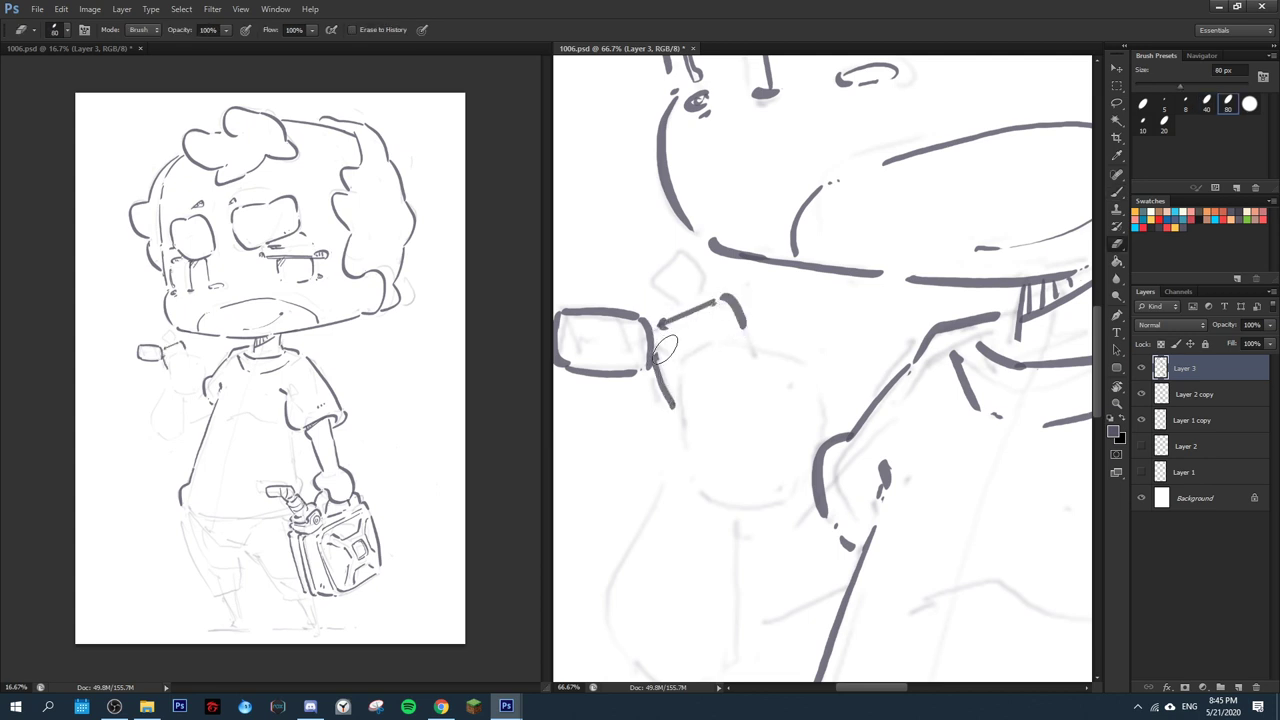
key(b)
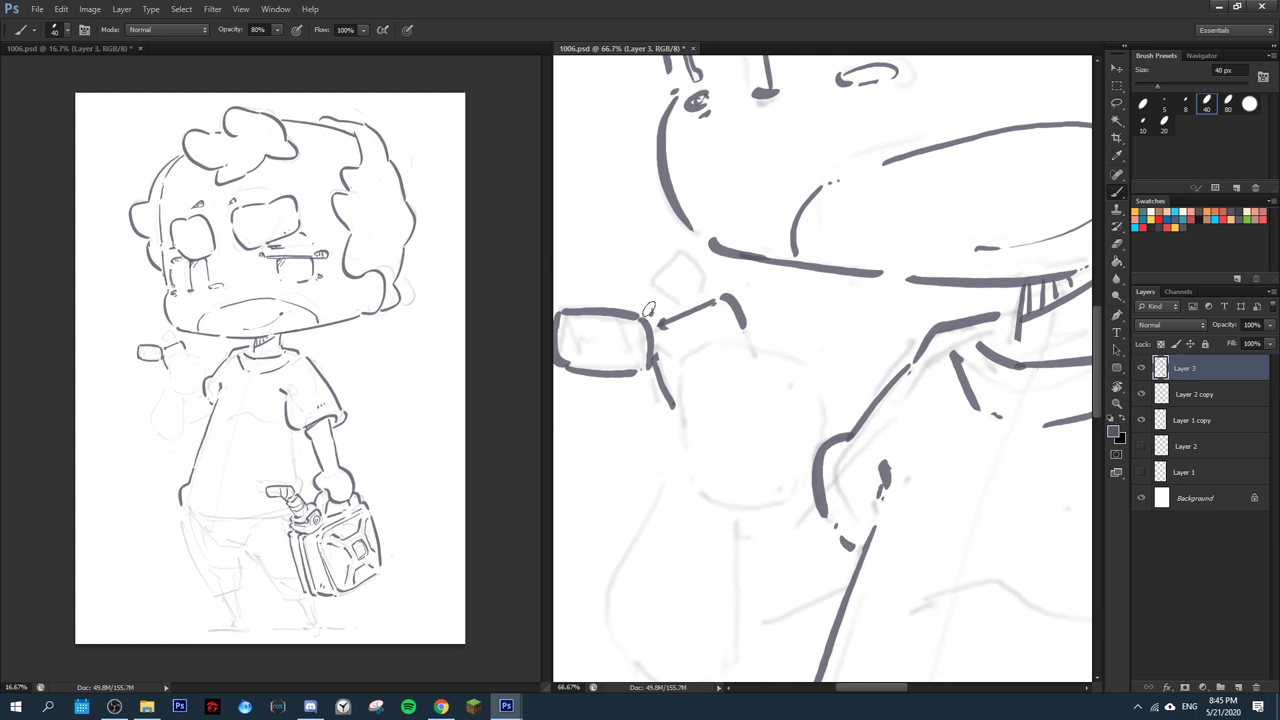
- Sketch an angular shape above the small box, erase it and ink a rounded, flame-like shape in its place
drag(649, 309, 684, 288)
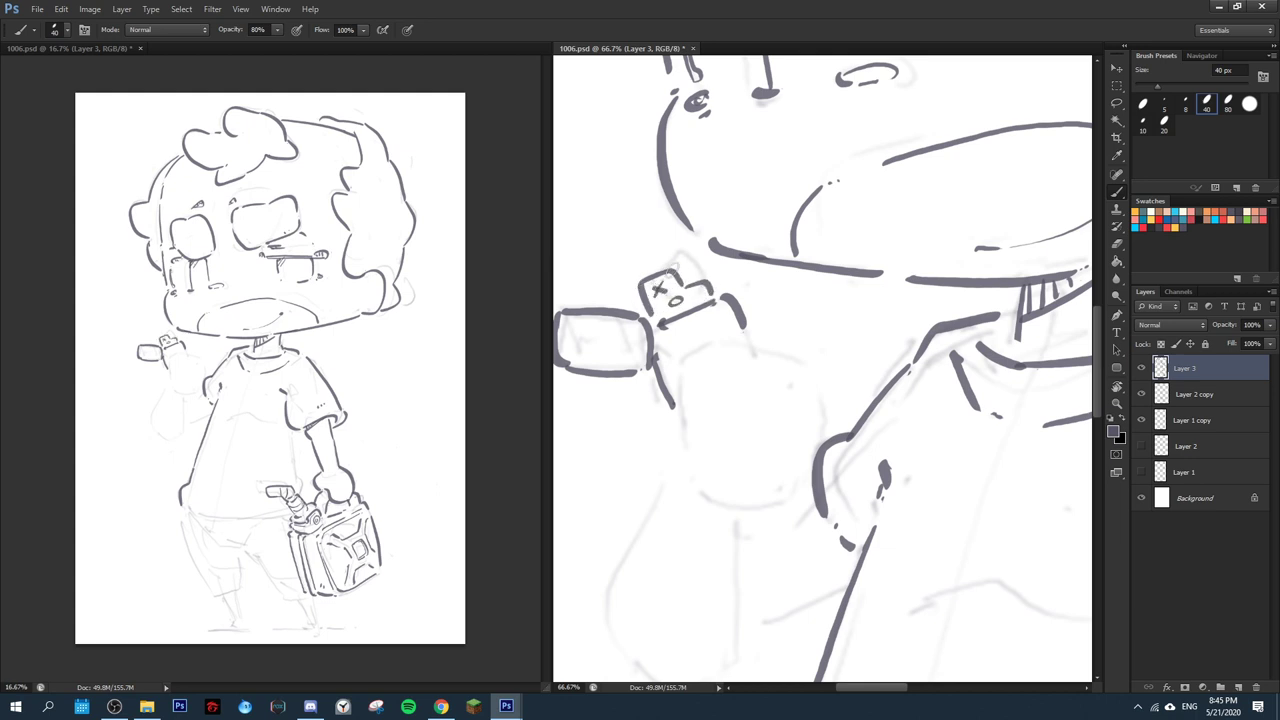
key(e)
mouse_move(660, 290)
mouse_down()
mouse_move(613, 286)
mouse_move(634, 298)
mouse_move(622, 289)
mouse_move(667, 283)
mouse_move(688, 264)
mouse_move(686, 293)
mouse_move(646, 310)
mouse_move(662, 313)
mouse_move(629, 312)
mouse_move(638, 238)
mouse_move(698, 296)
mouse_up()
key(b)
key(e)
key(b)
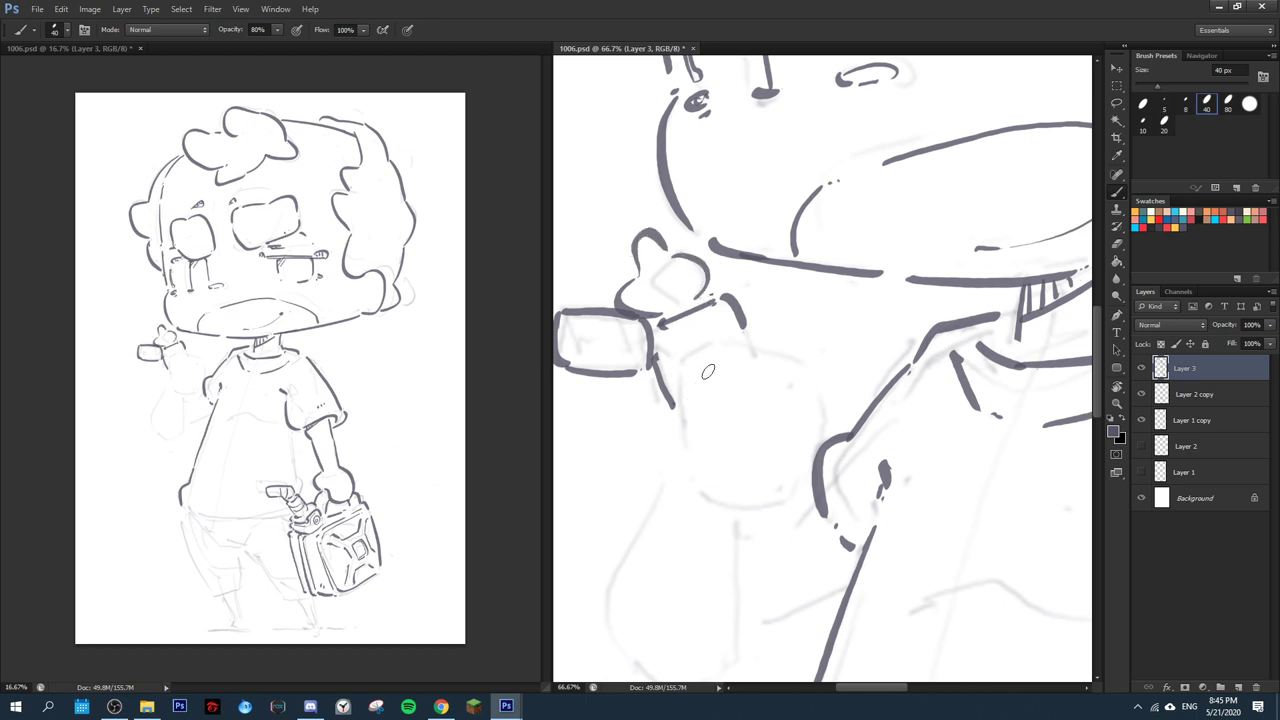
- Ink the finger and rounded fist of the raised hand, and the bent forearm, elbow and upper arm reaching the shirt
drag(714, 350, 684, 410)
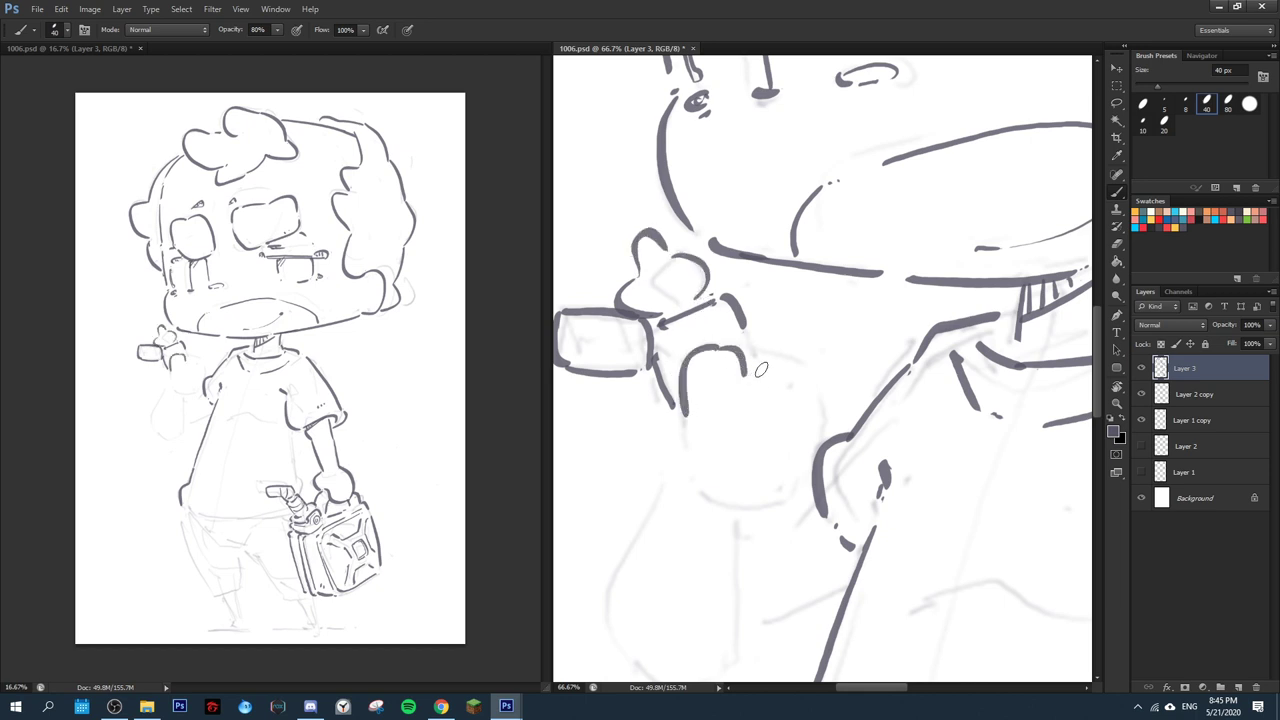
mouse_move(755, 366)
mouse_down()
mouse_move(806, 420)
mouse_move(730, 506)
mouse_move(795, 372)
mouse_up()
key(e)
key(b)
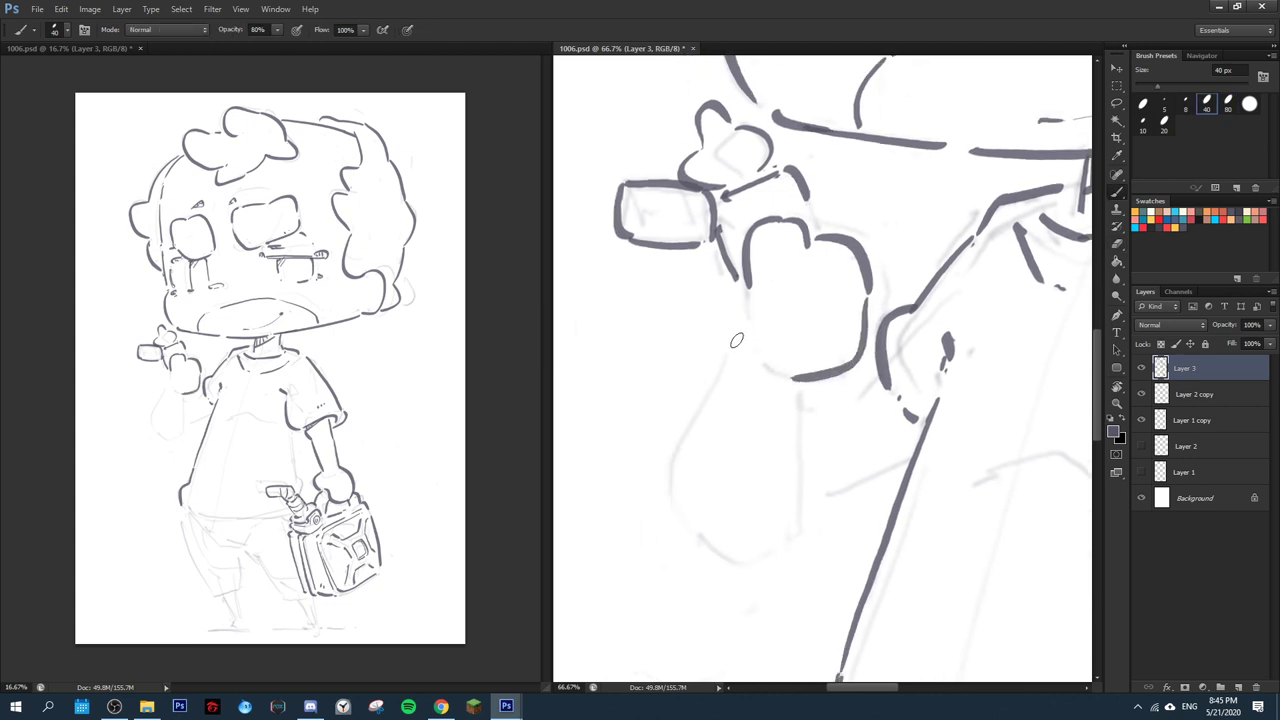
mouse_move(739, 333)
mouse_down()
mouse_move(680, 460)
mouse_move(701, 541)
mouse_move(718, 555)
mouse_move(798, 508)
mouse_up()
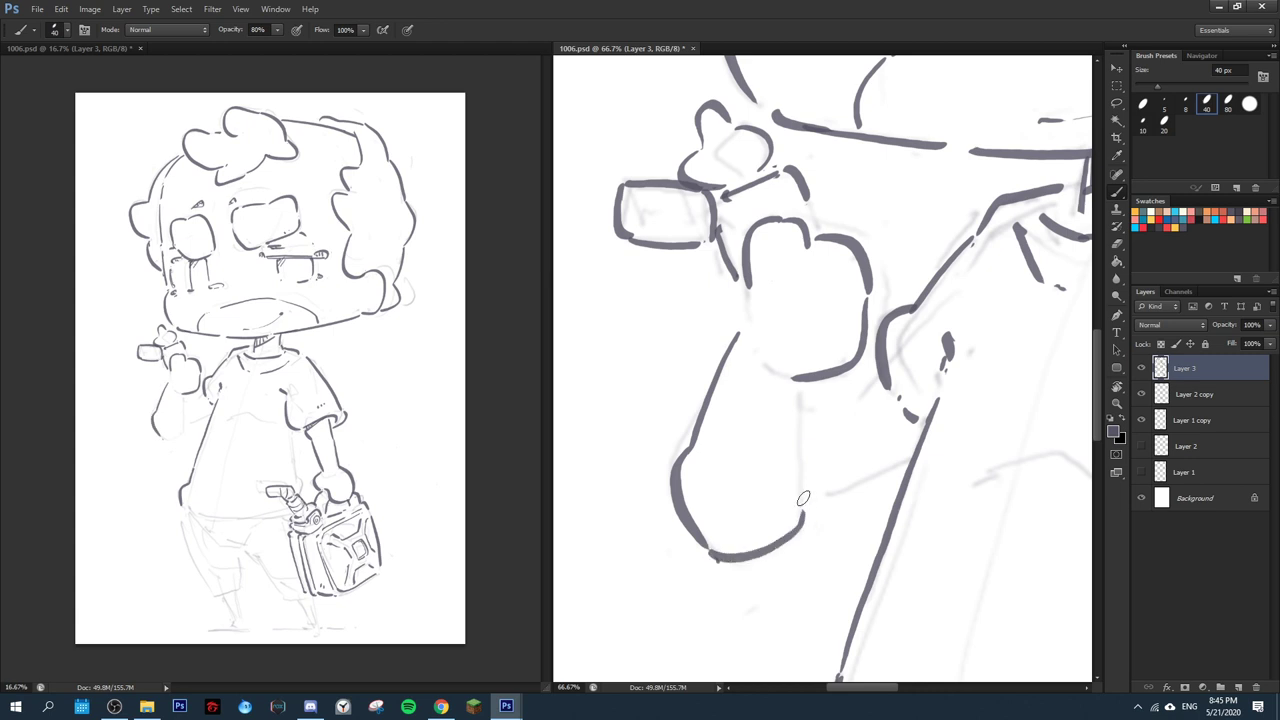
mouse_move(803, 402)
mouse_down()
mouse_move(800, 520)
mouse_move(900, 467)
mouse_up()
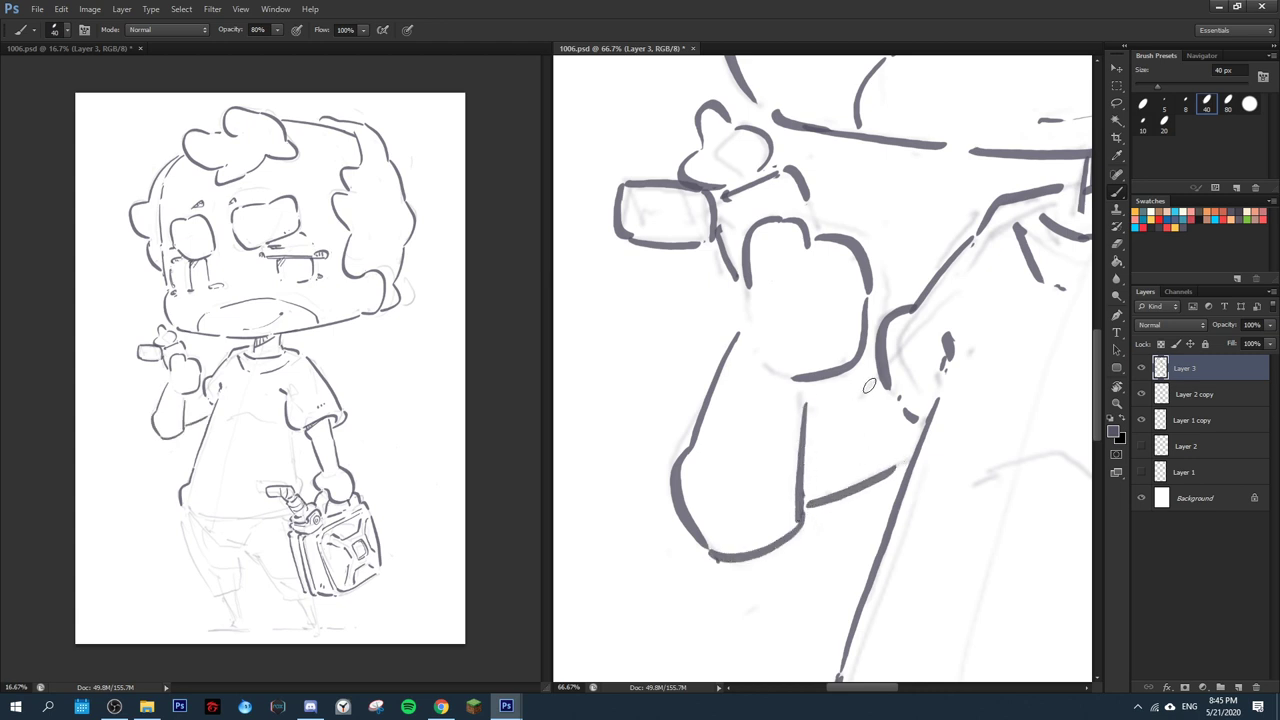
- Ink the shirt's hem from its left corner and the long right side curving down toward the can's nozzle
mouse_move(884, 374)
mouse_down()
mouse_move(810, 420)
mouse_move(736, 538)
mouse_move(729, 323)
mouse_up()
drag(785, 625, 691, 260)
mouse_move(592, 475)
mouse_down()
mouse_move(764, 406)
mouse_move(824, 340)
mouse_up()
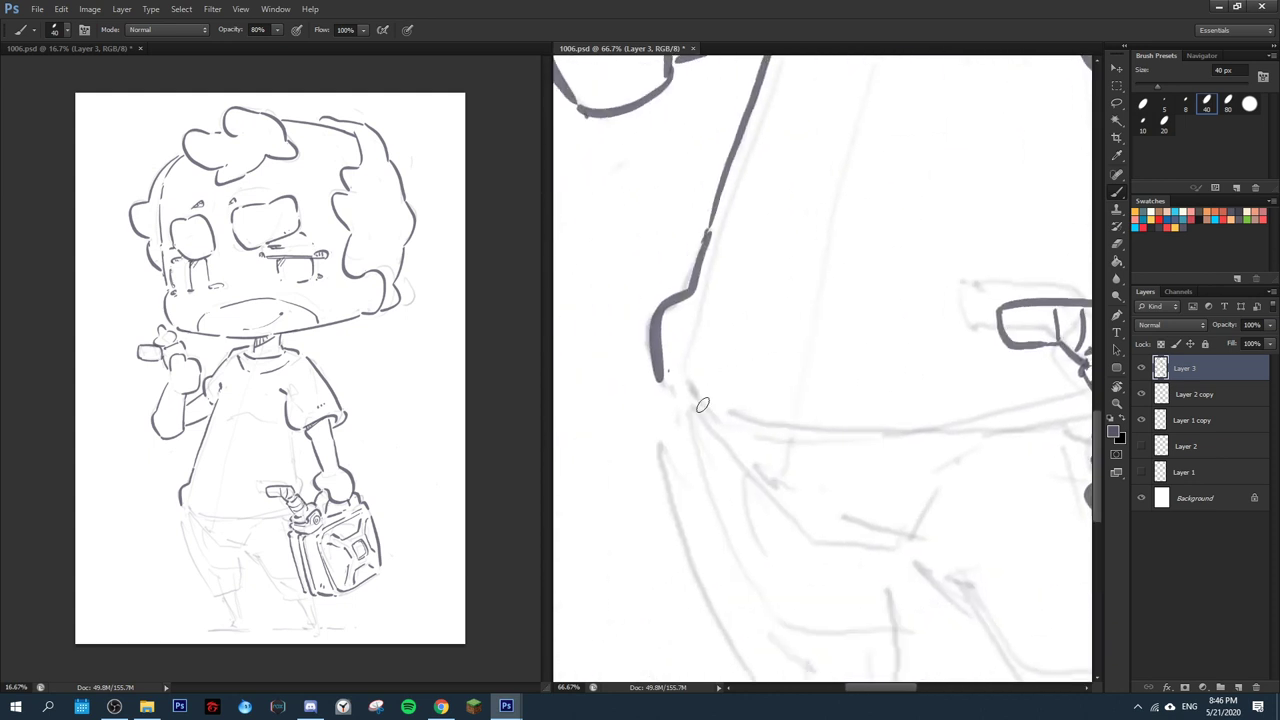
mouse_move(680, 388)
mouse_down()
mouse_move(705, 408)
mouse_move(911, 437)
mouse_move(613, 481)
mouse_up()
click(927, 434)
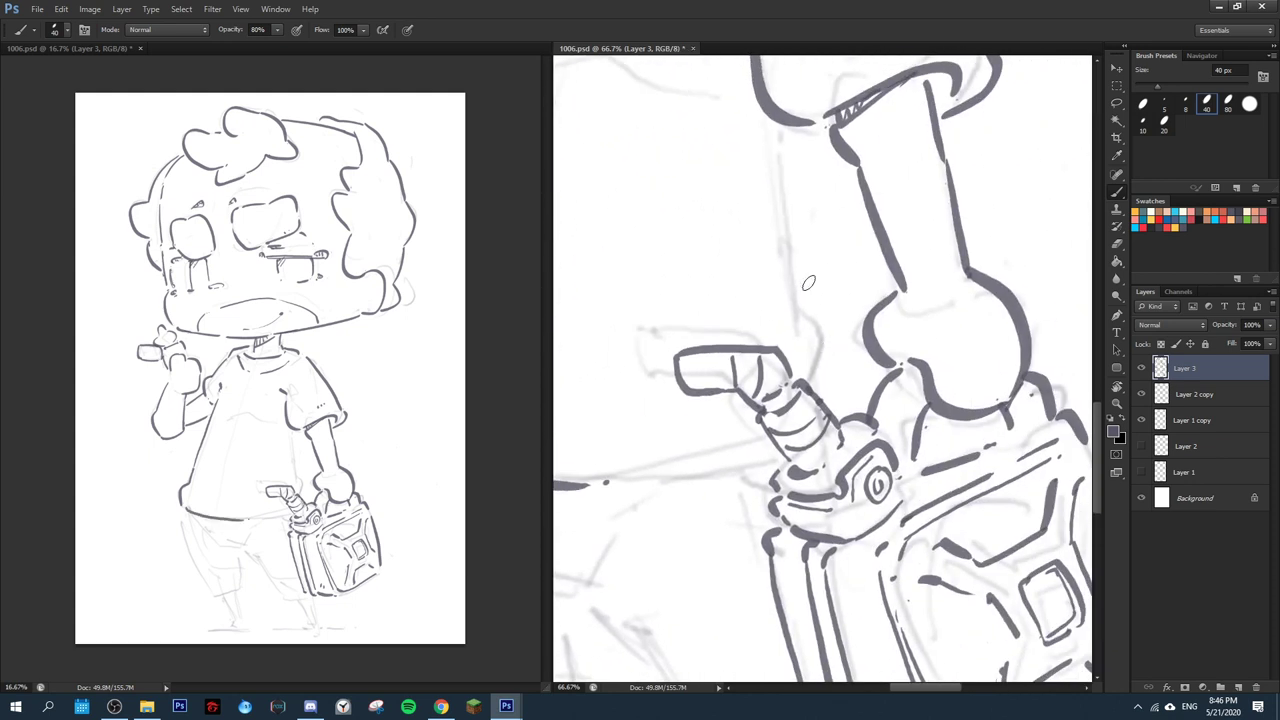
drag(777, 143, 826, 362)
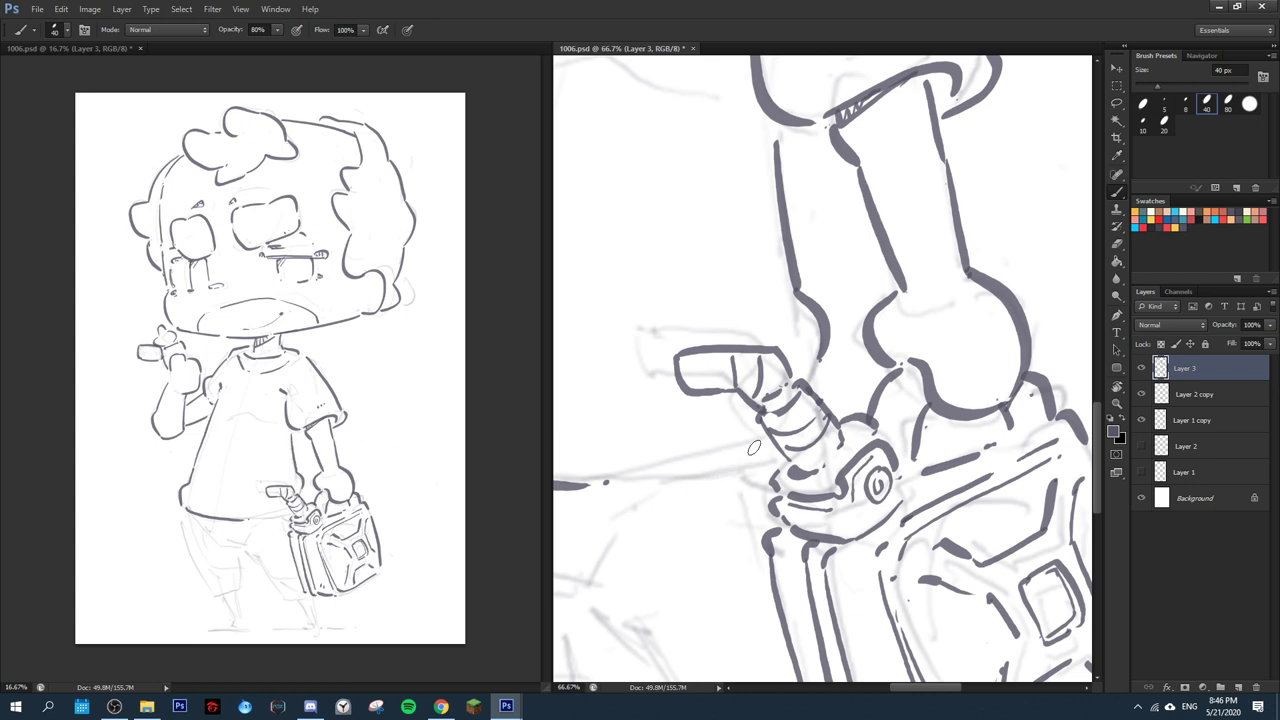
- Ink the crotch line, the inner edge and the rounded cuff of the shorts leg beside the jerry can
mouse_move(754, 449)
mouse_down()
mouse_move(646, 478)
mouse_move(965, 272)
mouse_up()
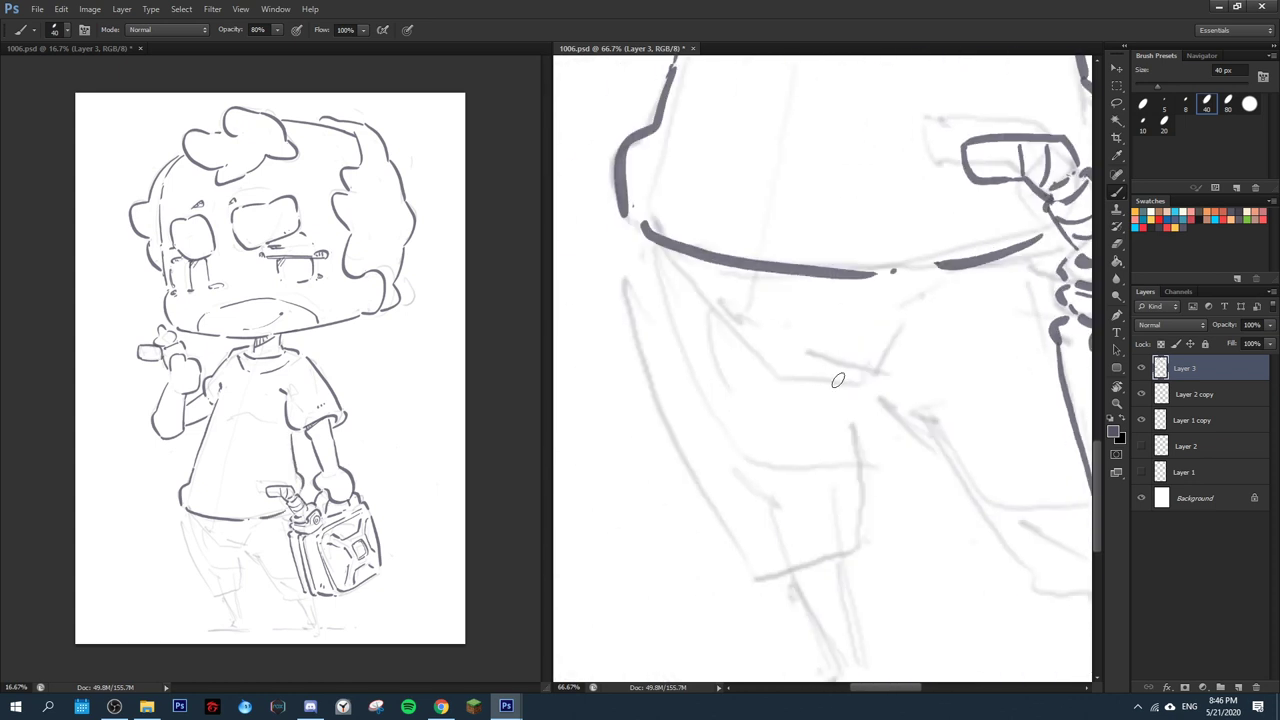
mouse_move(820, 374)
mouse_down()
mouse_move(909, 404)
mouse_move(687, 380)
mouse_move(764, 479)
mouse_move(774, 533)
mouse_move(822, 548)
mouse_up()
key(e)
mouse_move(776, 501)
mouse_down()
mouse_move(820, 536)
mouse_move(772, 486)
mouse_move(846, 539)
mouse_move(783, 503)
mouse_move(776, 536)
mouse_move(902, 547)
mouse_up()
key(b)
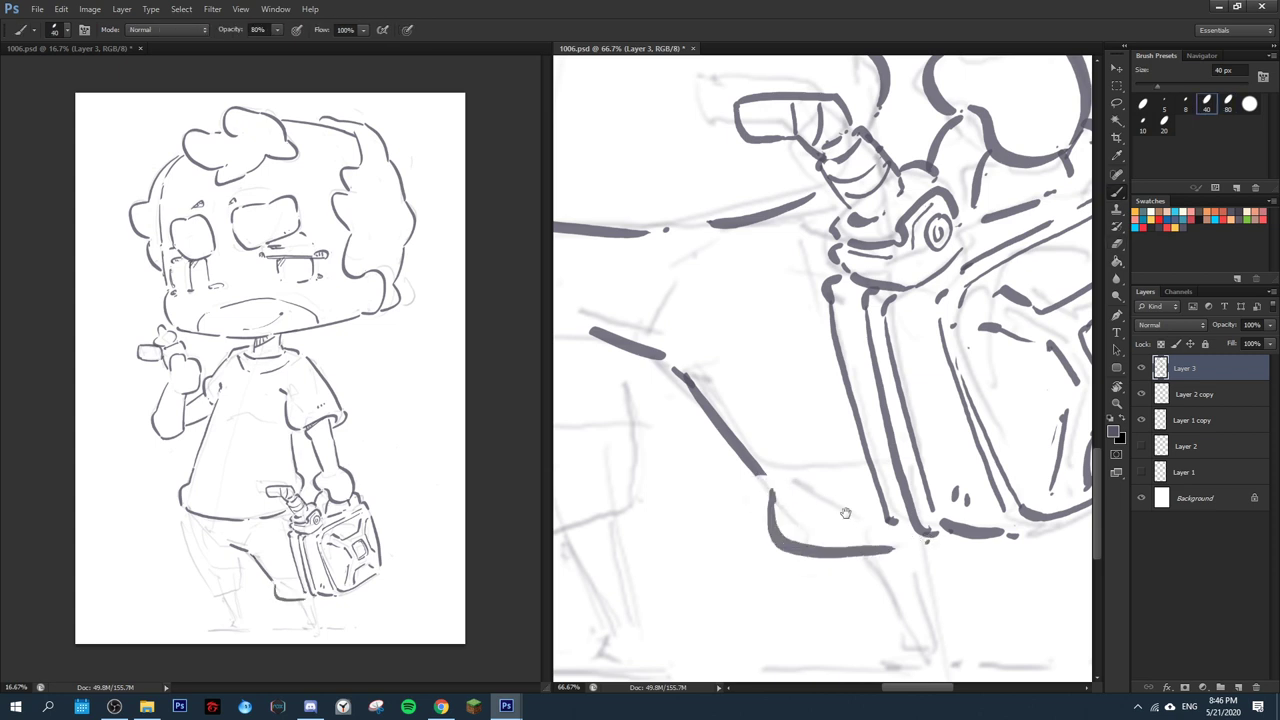
- Ink the other shorts leg with its inner edge, long outer curve and rolled cuff, and touch up the lines
drag(845, 513, 1025, 538)
mouse_move(805, 392)
mouse_down()
mouse_move(814, 474)
mouse_move(802, 518)
mouse_up()
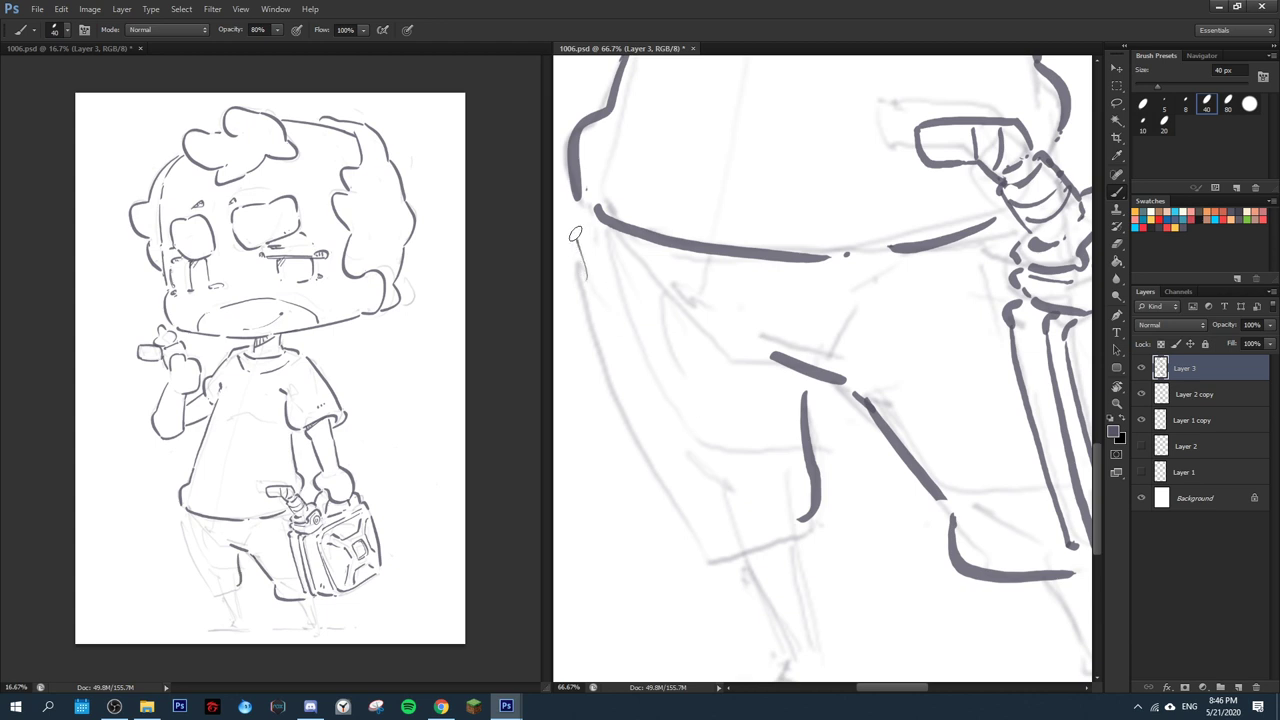
mouse_move(575, 235)
mouse_down()
mouse_move(607, 385)
mouse_move(662, 523)
mouse_move(715, 556)
mouse_move(790, 537)
mouse_up()
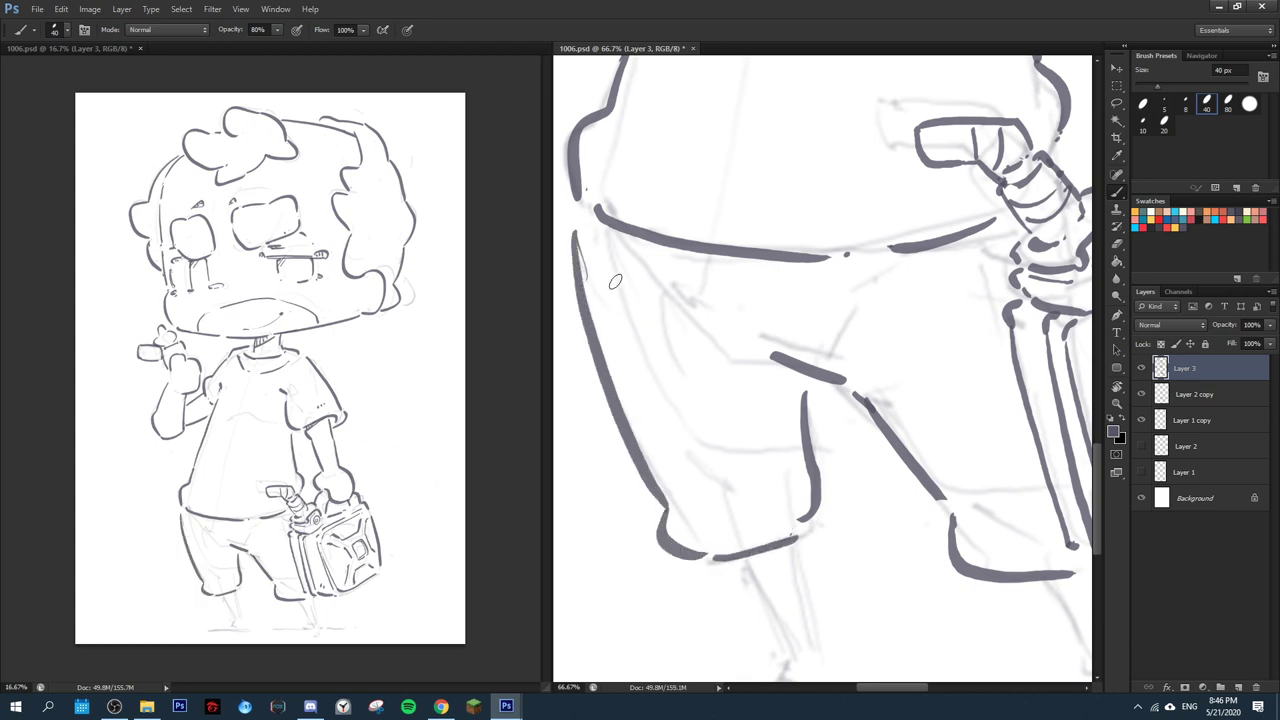
key(e)
drag(759, 428, 664, 318)
key(b)
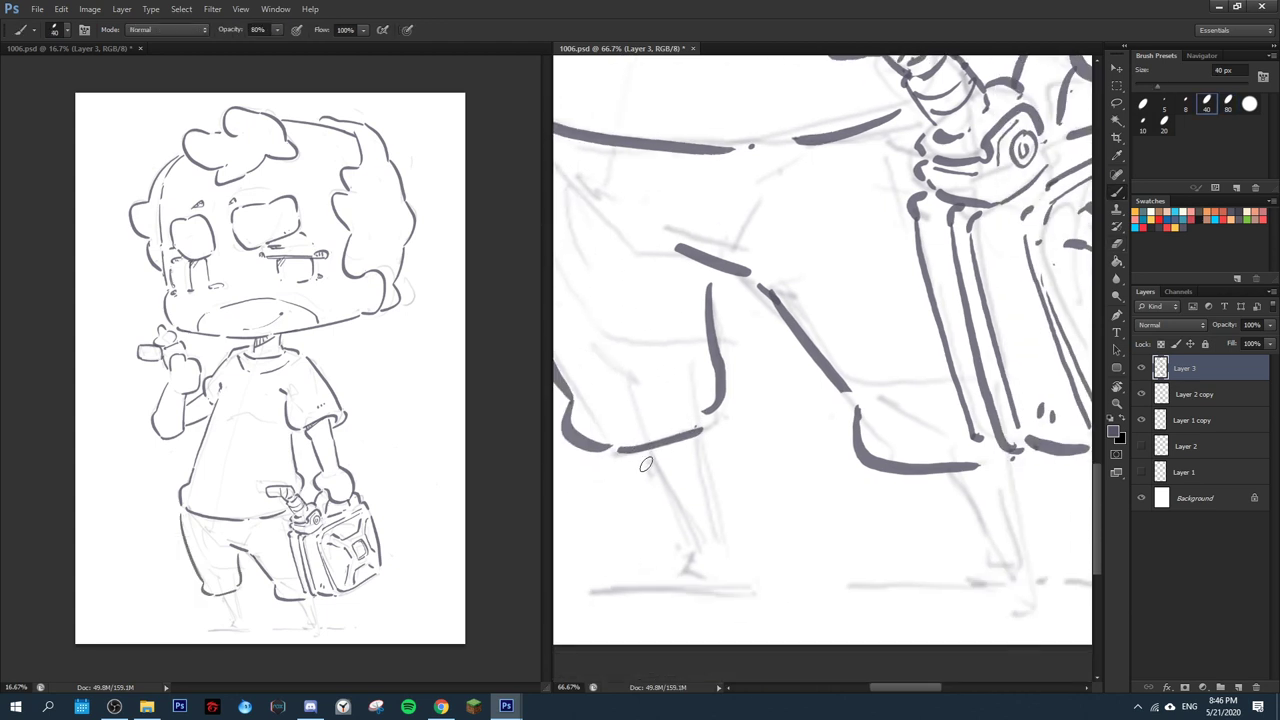
- Ink the lower leg and foot under the shorts leg farther from the can, with a ground line beneath
mouse_move(636, 454)
mouse_down()
mouse_move(691, 539)
mouse_move(660, 560)
mouse_move(708, 568)
mouse_up()
key(e)
key(b)
mouse_move(710, 431)
mouse_down()
mouse_move(715, 569)
mouse_move(672, 541)
mouse_move(684, 585)
mouse_move(660, 584)
mouse_move(751, 583)
mouse_up()
key(e)
key(b)
- Ink the lower leg and foot beside the can, rework its straight edge and redo the ground line beneath it
drag(1014, 527, 748, 482)
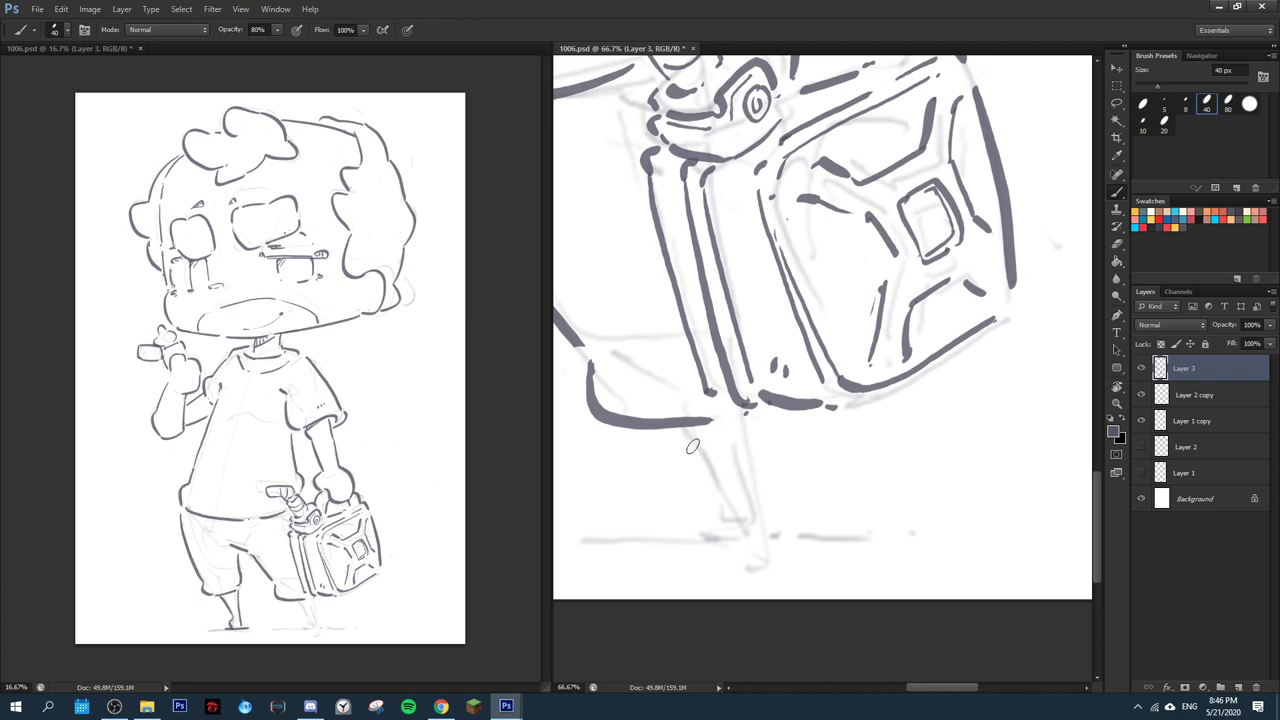
drag(682, 430, 720, 535)
drag(742, 432, 748, 525)
key(e)
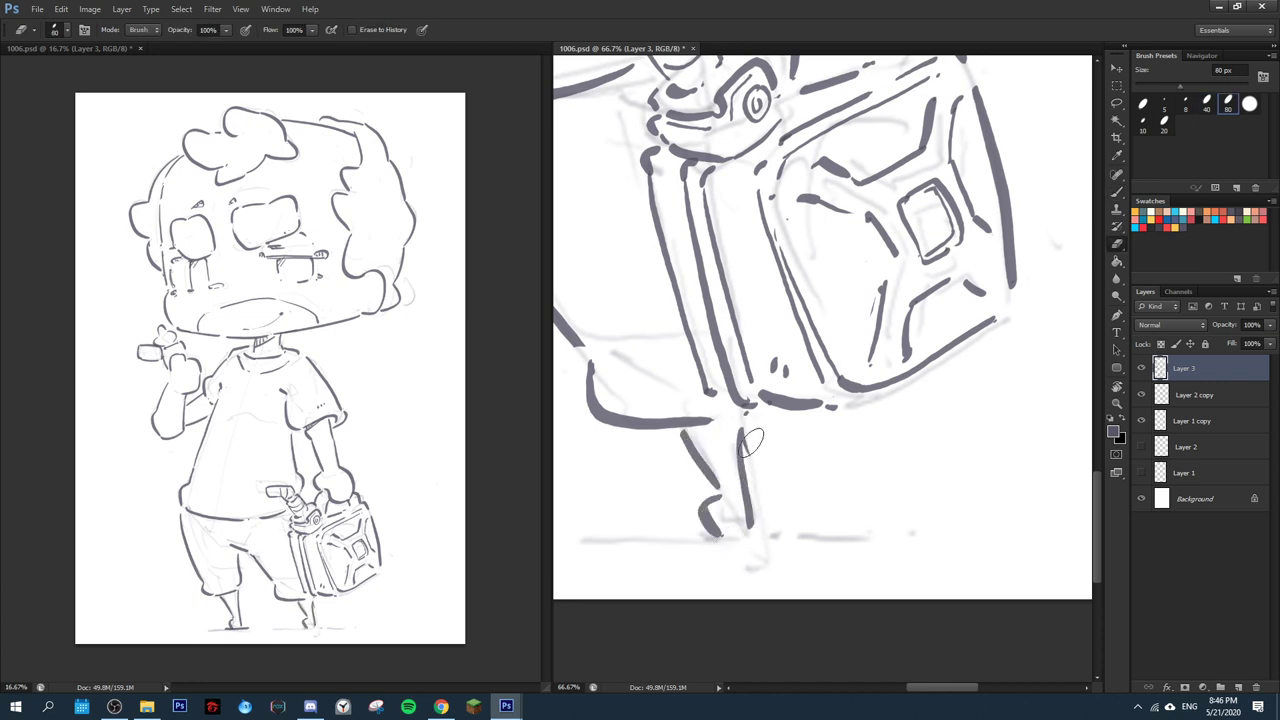
drag(750, 442, 745, 528)
key(b)
mouse_move(746, 426)
mouse_down()
mouse_move(753, 500)
mouse_move(733, 543)
mouse_move(721, 535)
mouse_move(810, 528)
mouse_up()
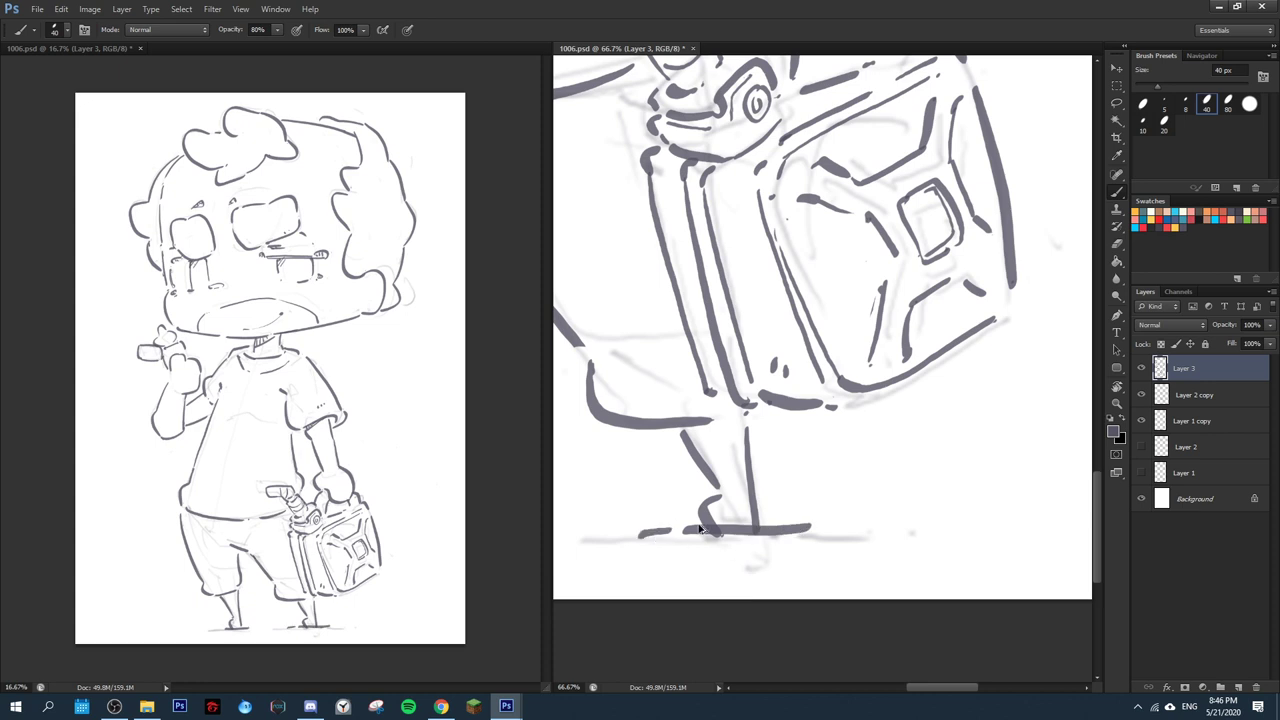
key(ctrl+z)
drag(655, 537, 840, 537)
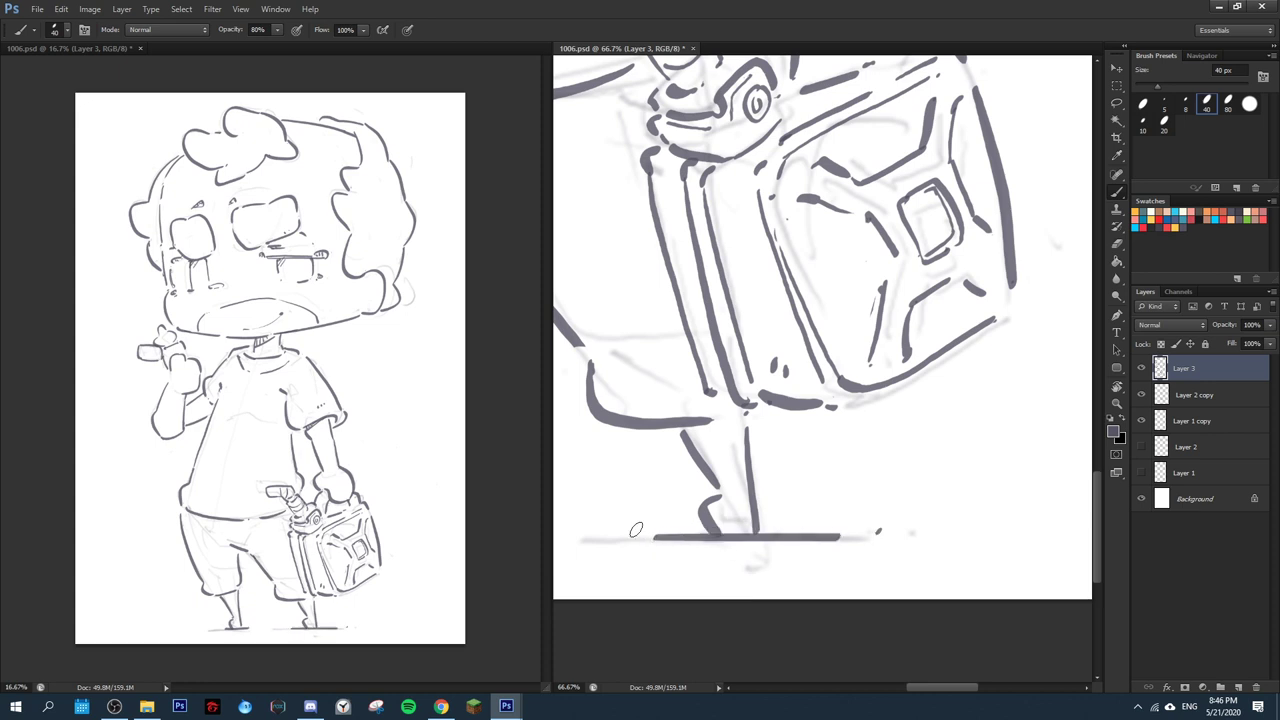
- Add short slanted fold strokes near the shirt's lower corner and small accent marks on its chest and sleeve
drag(806, 453, 886, 600)
drag(730, 245, 877, 433)
drag(771, 277, 876, 482)
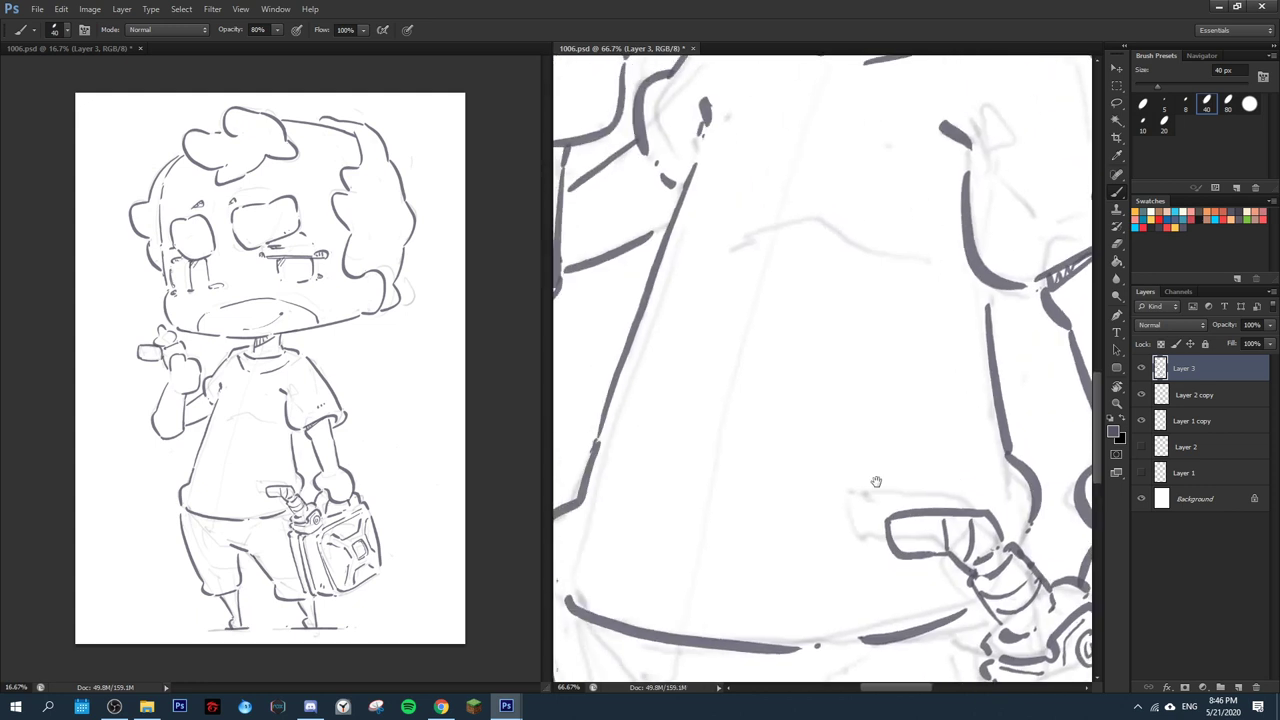
drag(709, 504, 820, 434)
mouse_move(726, 426)
mouse_down()
mouse_move(748, 458)
mouse_move(771, 464)
mouse_up()
mouse_move(786, 453)
mouse_down()
mouse_move(796, 457)
mouse_move(593, 639)
mouse_up()
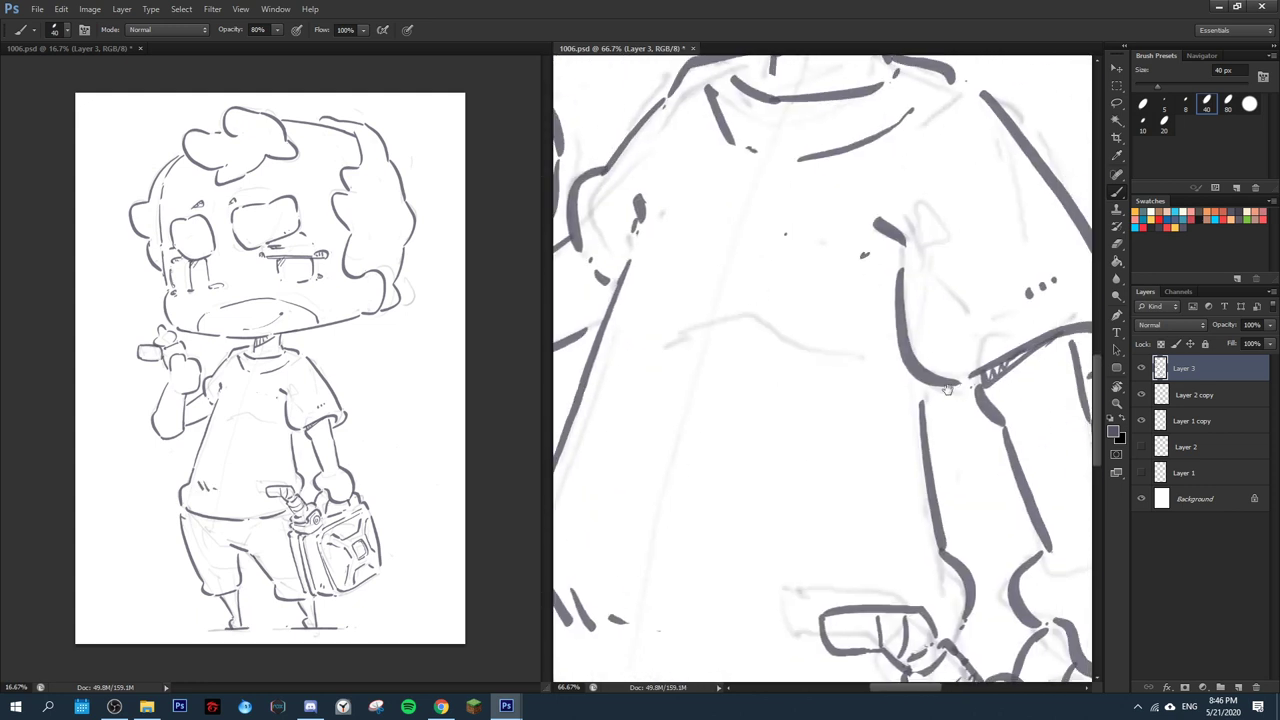
- Flip the canvas horizontally to check the line art in mirror view, and flip it back
drag(946, 390, 728, 322)
drag(895, 255, 872, 612)
drag(909, 199, 888, 416)
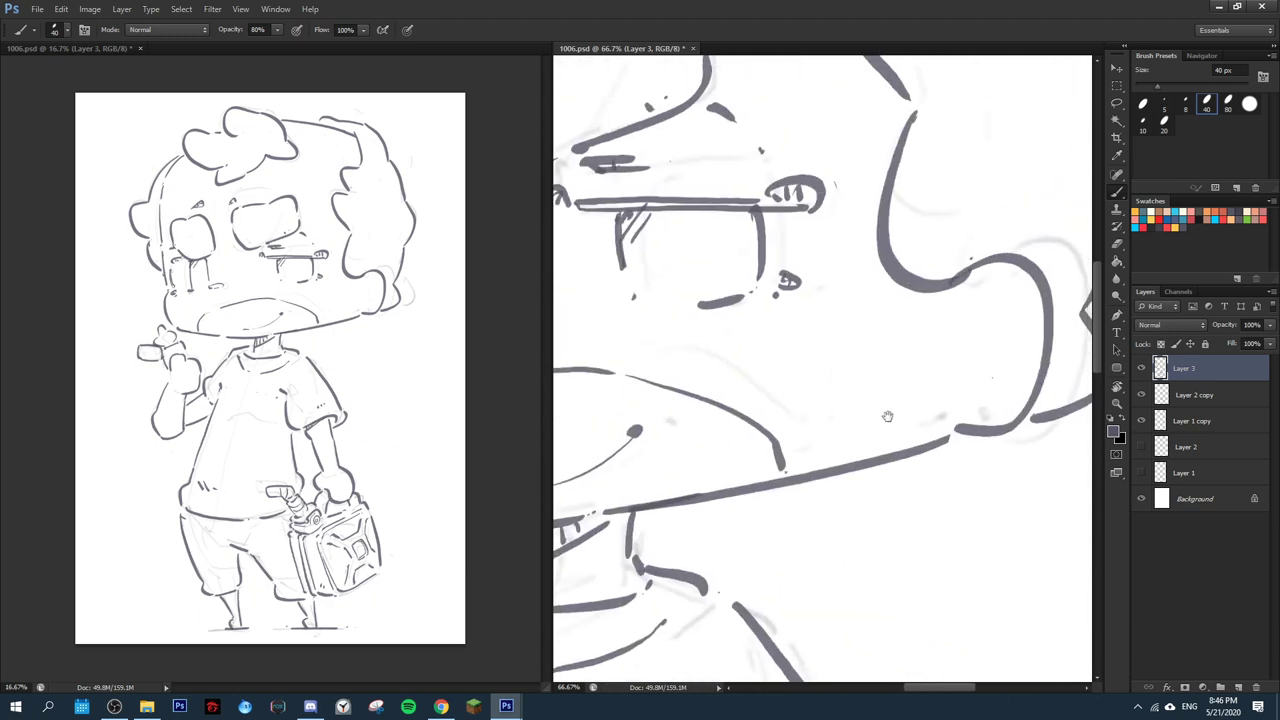
key(ctrl+shift+h)
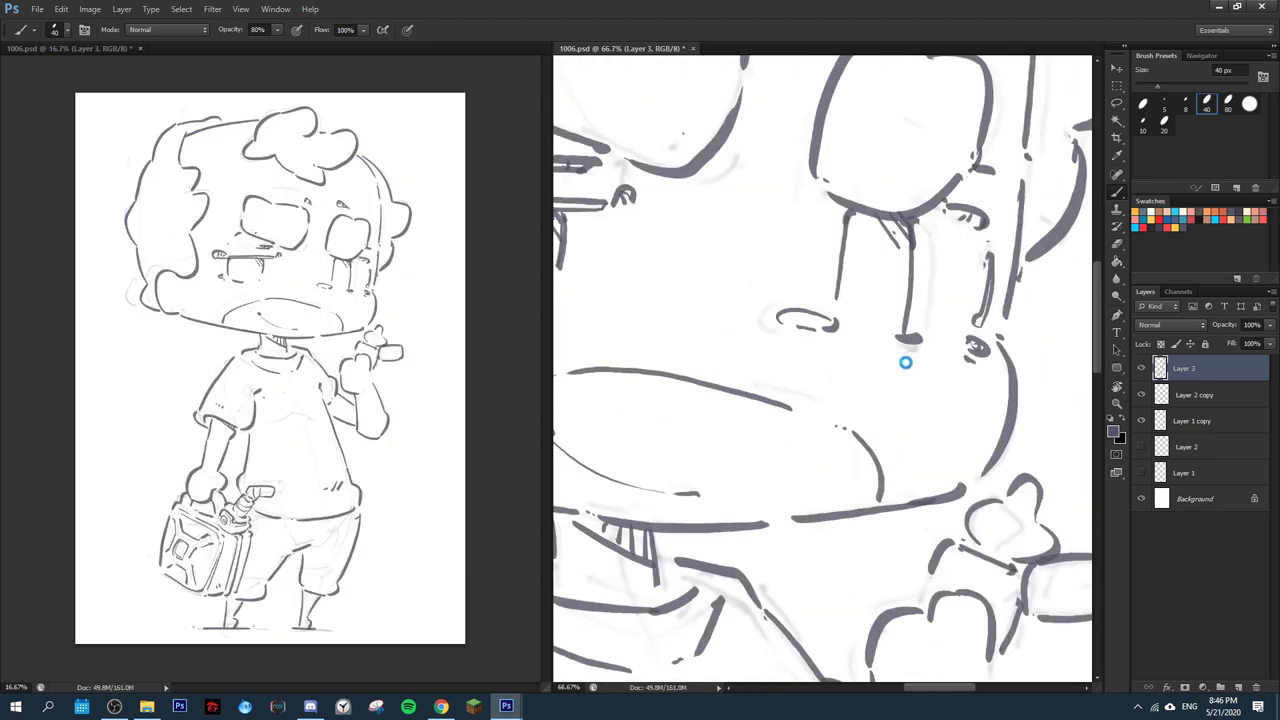
key(ctrl+shift+h)
- Duplicate Layer 3, hide the original and set the brush size to 80 px
key(ctrl+j)
click(1141, 394)
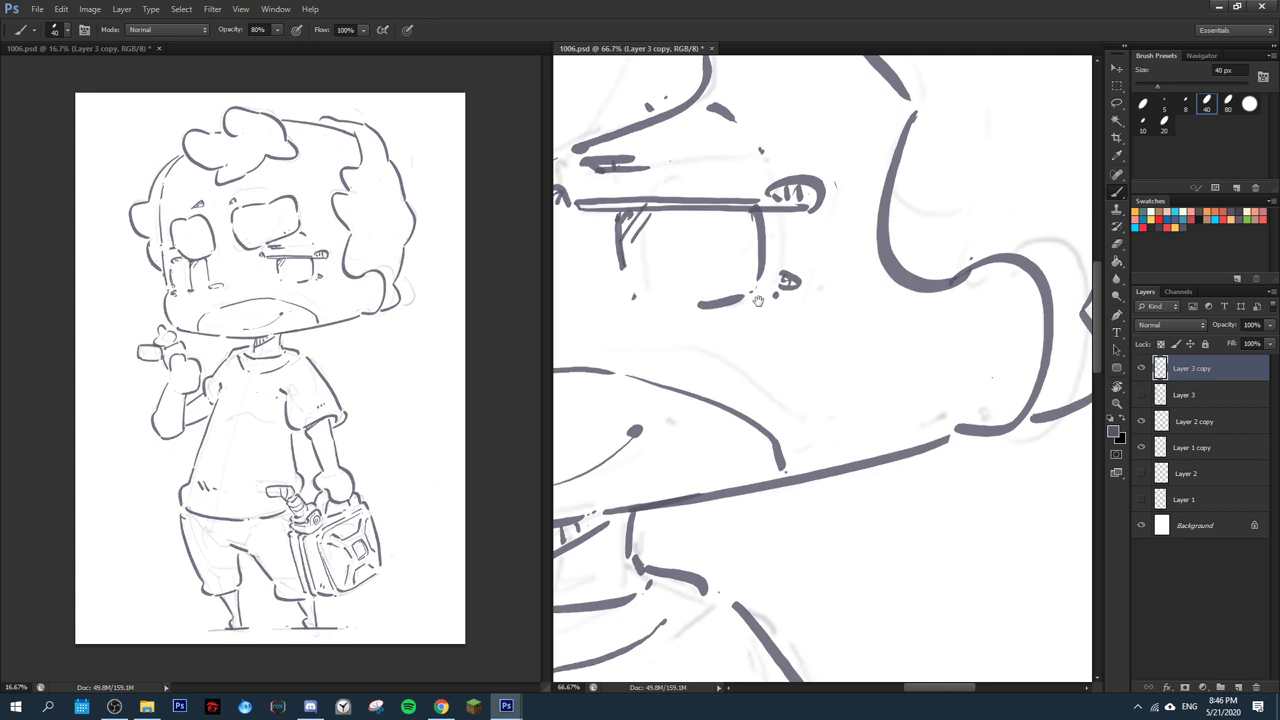
drag(759, 301, 889, 593)
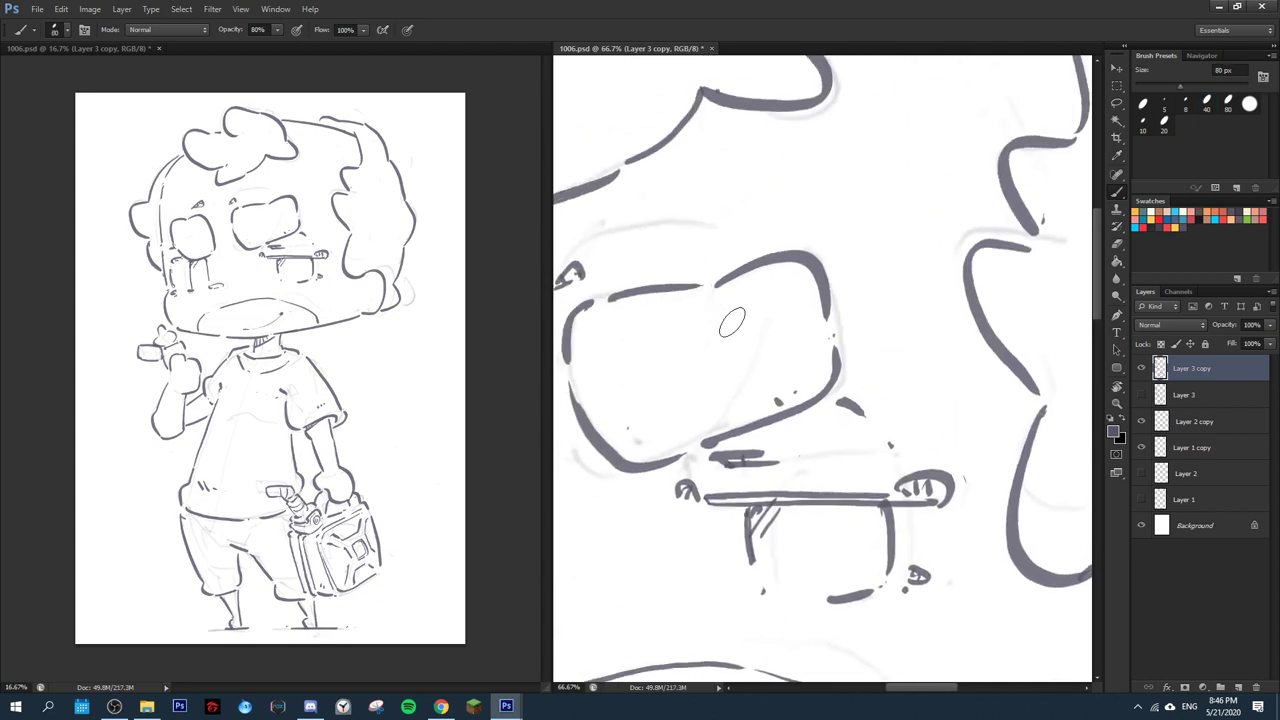
scroll(731, 321, up, 5)
scroll(820, 290, left, 1)
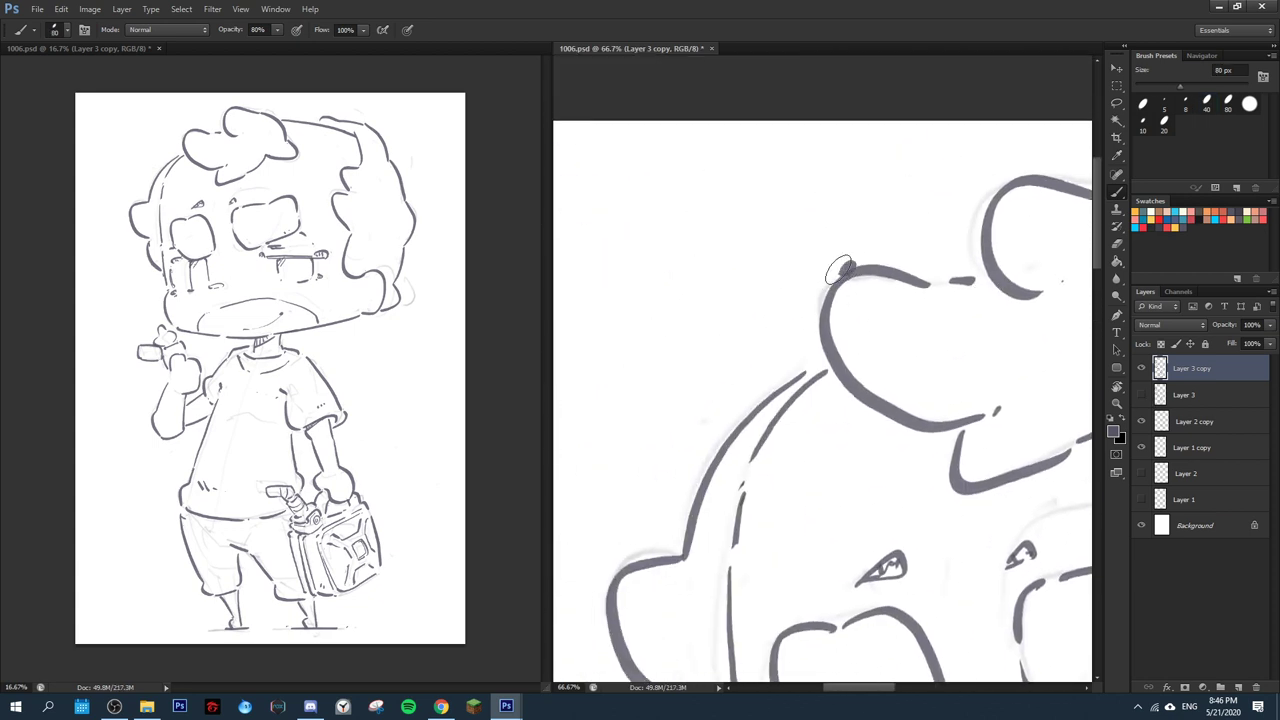
- Thicken the outer hair outline from the front tuft down around the bulge at the side of the head
mouse_move(839, 268)
mouse_down()
mouse_move(808, 320)
mouse_move(819, 346)
mouse_move(836, 284)
mouse_move(806, 364)
mouse_move(880, 237)
mouse_move(773, 344)
mouse_move(748, 420)
mouse_up()
mouse_move(855, 245)
mouse_down()
mouse_move(757, 360)
mouse_move(750, 422)
mouse_move(664, 485)
mouse_move(728, 584)
mouse_move(760, 598)
mouse_up()
drag(705, 430, 695, 572)
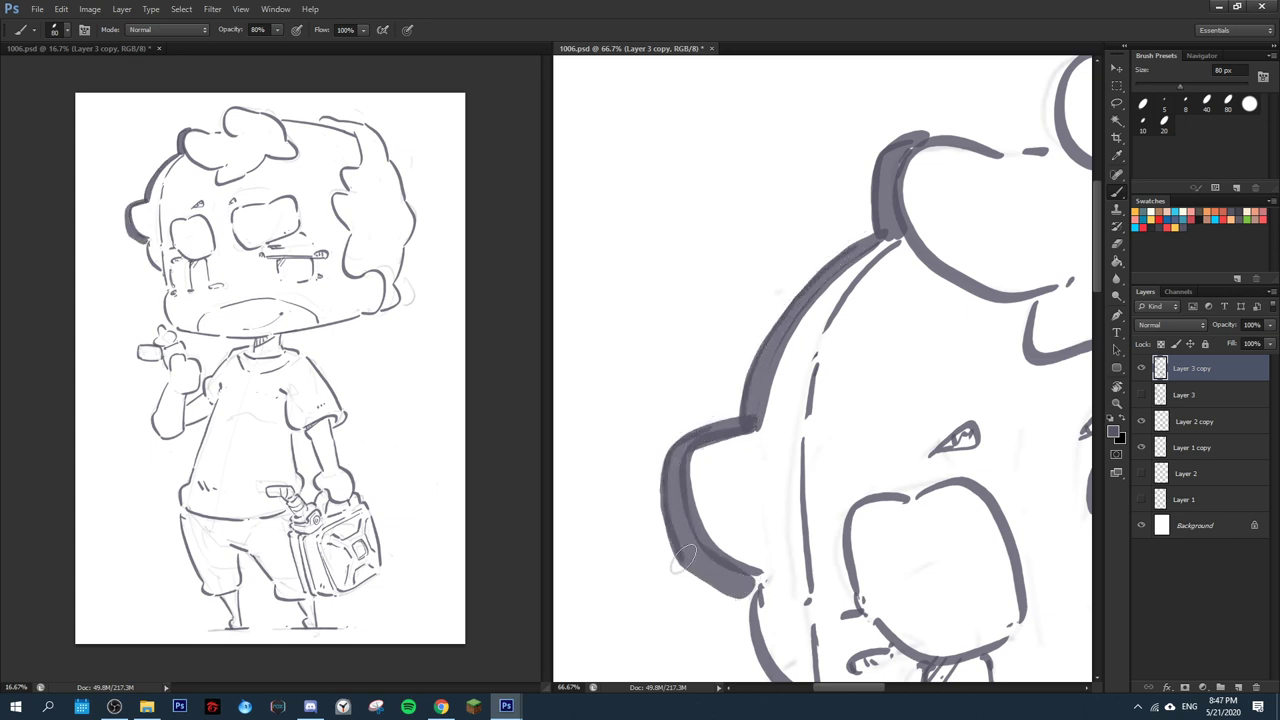
- Thicken the lower hair outline at the side of the head down to where the cheek begins
scroll(695, 560, down, 2)
mouse_move(660, 452)
mouse_down()
mouse_move(735, 485)
mouse_move(708, 345)
mouse_move(694, 426)
mouse_move(742, 453)
mouse_up()
mouse_move(680, 350)
mouse_down()
mouse_move(695, 443)
mouse_move(743, 456)
mouse_move(752, 515)
mouse_up()
drag(752, 458, 763, 530)
mouse_move(742, 480)
mouse_down()
mouse_move(768, 552)
mouse_move(700, 420)
mouse_move(716, 283)
mouse_up()
key(r)
key(b)
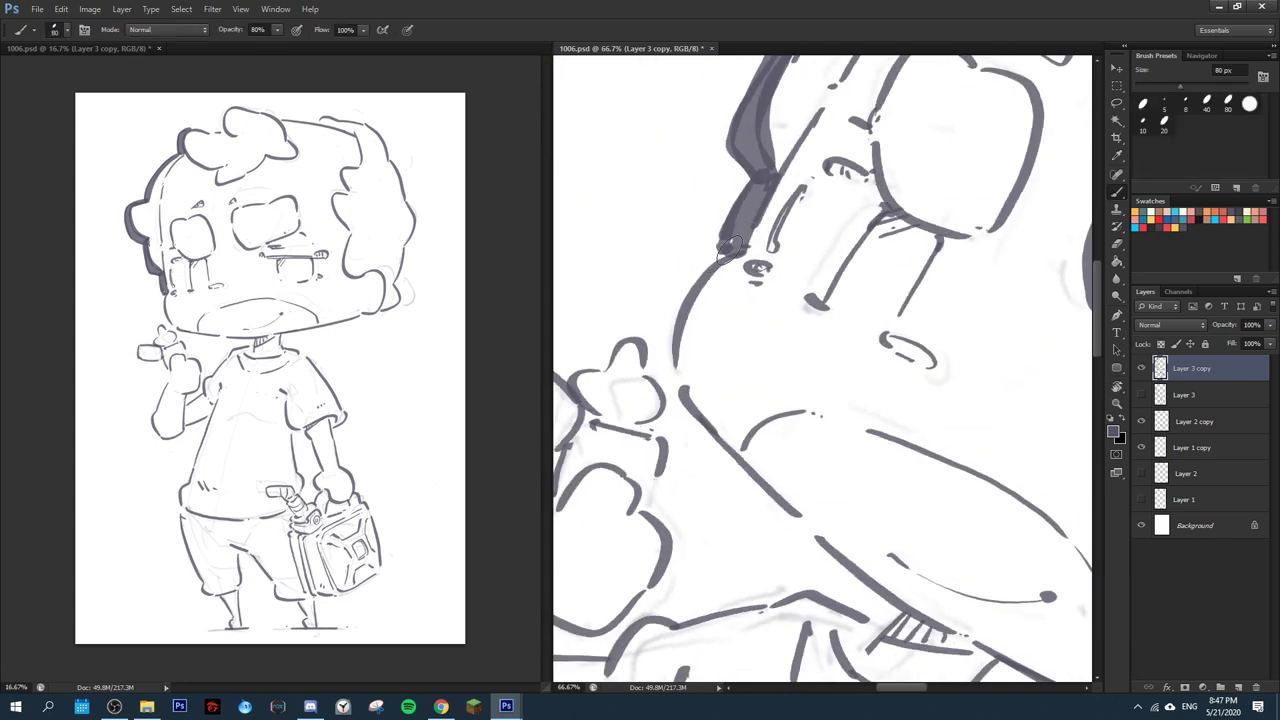
mouse_move(736, 236)
mouse_down()
mouse_move(668, 310)
mouse_move(693, 418)
mouse_move(812, 565)
mouse_up()
key(ctrl+z)
mouse_move(703, 265)
mouse_down()
mouse_move(672, 392)
mouse_move(890, 618)
mouse_up()
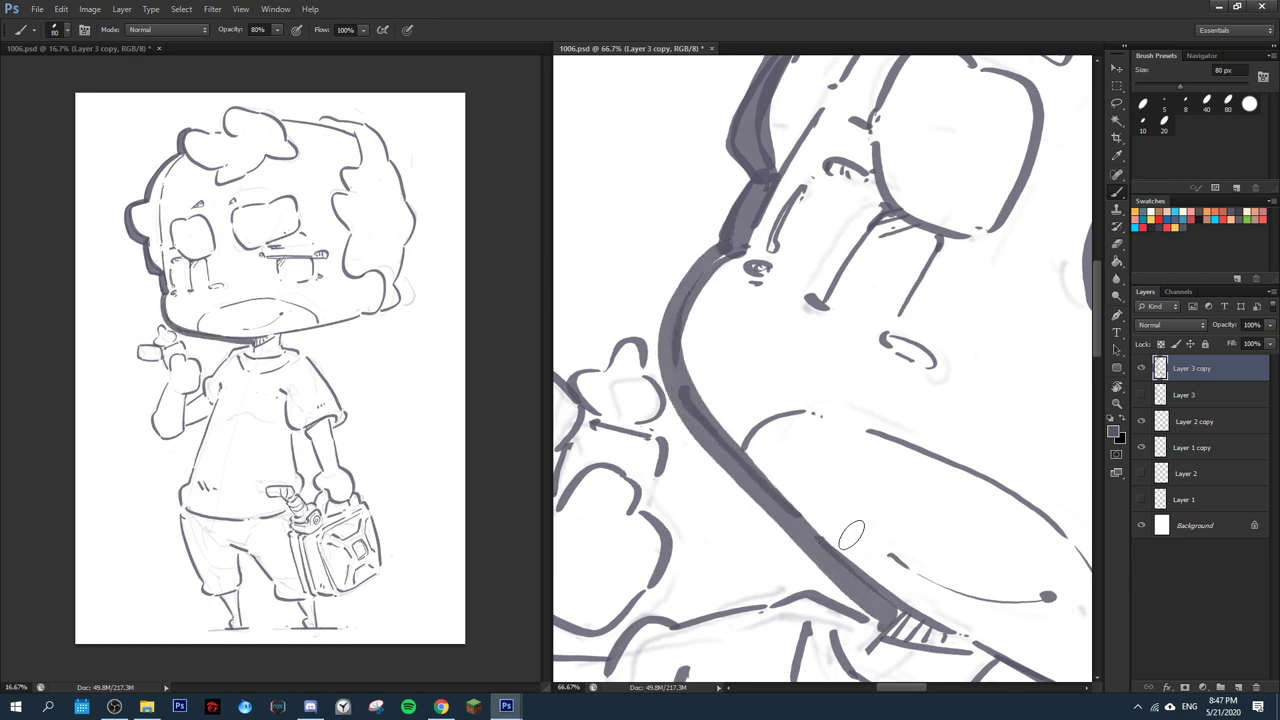
key(ctrl+z)
mouse_move(720, 248)
mouse_down()
mouse_move(672, 334)
mouse_move(678, 390)
mouse_up()
key(ctrl+z)
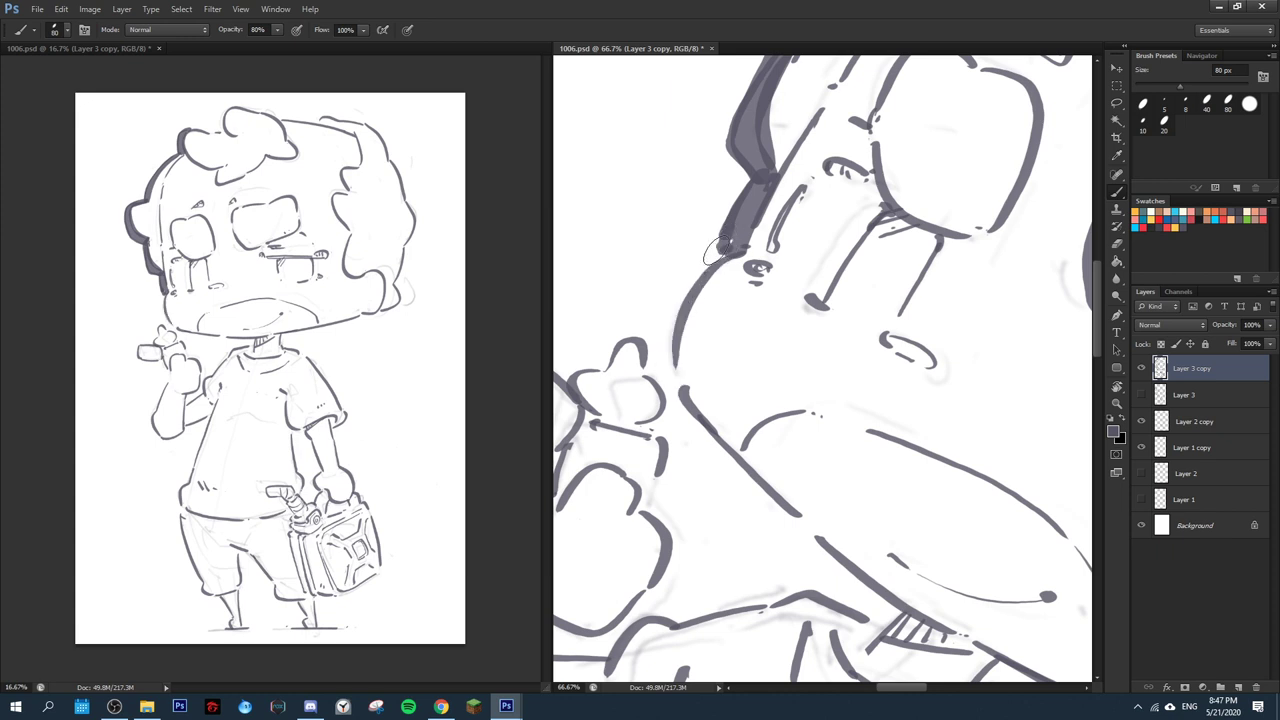
drag(725, 243, 697, 273)
key(ctrl+z)
- Thicken the outline of the cheek and continue it along the jaw to the neck
drag(725, 250, 680, 414)
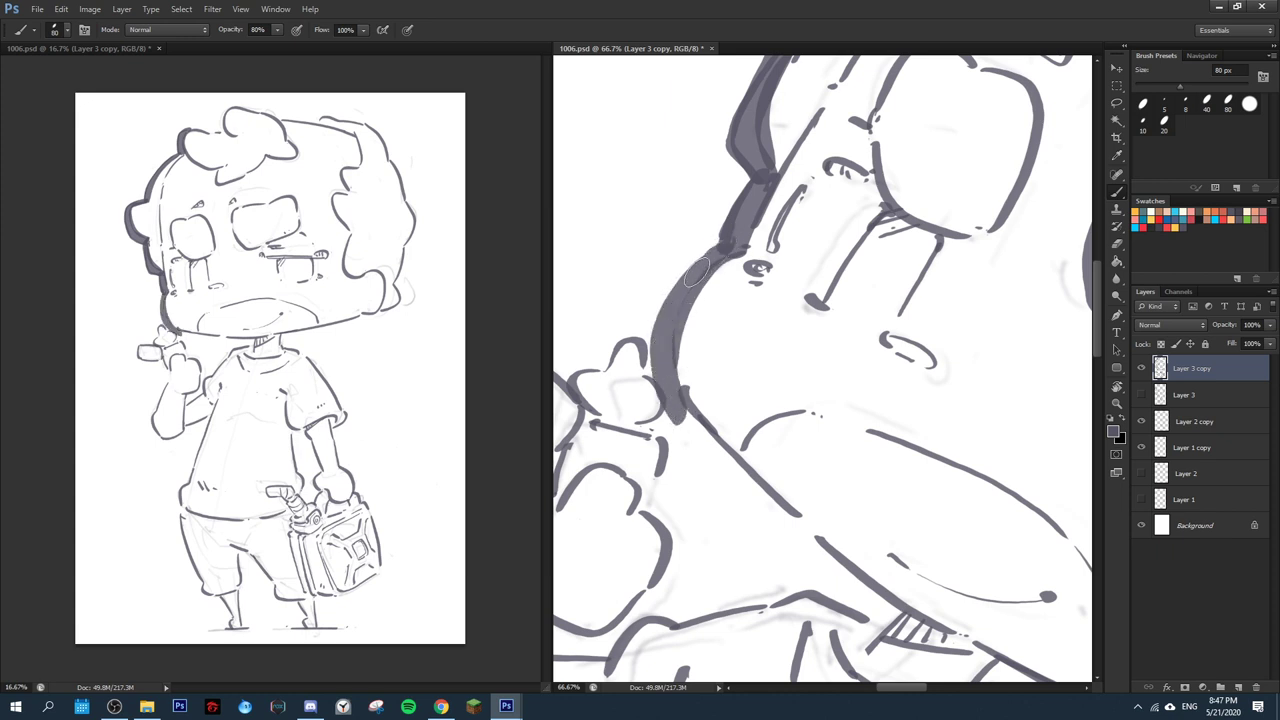
mouse_move(708, 257)
mouse_down()
mouse_move(656, 350)
mouse_move(669, 388)
mouse_move(694, 284)
mouse_move(688, 348)
mouse_up()
key(r)
key(b)
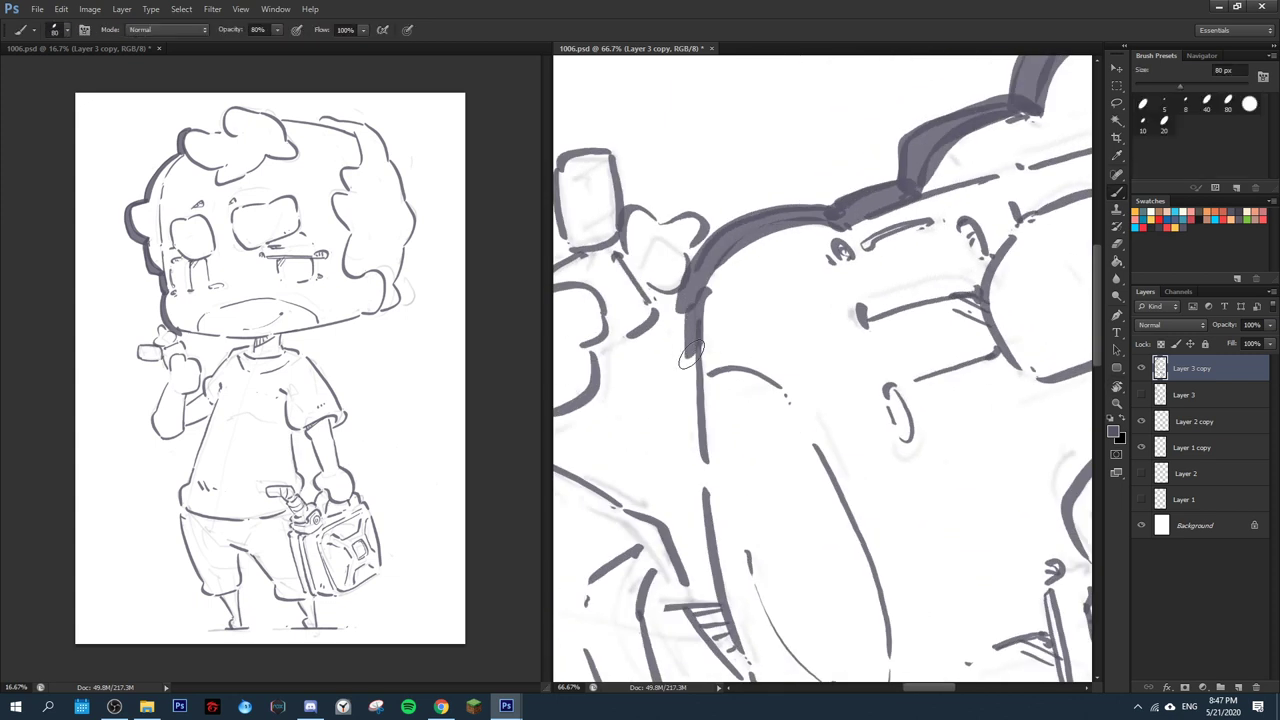
mouse_move(692, 298)
mouse_down()
mouse_move(688, 435)
mouse_move(714, 605)
mouse_up()
mouse_move(690, 315)
mouse_down()
mouse_move(678, 400)
mouse_move(697, 578)
mouse_move(771, 605)
mouse_up()
- Thicken the outer outline of the raised hand, from the finger around the fist to its lower edge
key(r)
mouse_move(627, 366)
mouse_down()
mouse_move(709, 166)
mouse_move(631, 292)
mouse_move(748, 396)
mouse_up()
key(b)
mouse_move(738, 328)
mouse_down()
mouse_move(727, 380)
mouse_move(742, 353)
mouse_move(731, 374)
mouse_move(758, 449)
mouse_up()
key(ctrl+z)
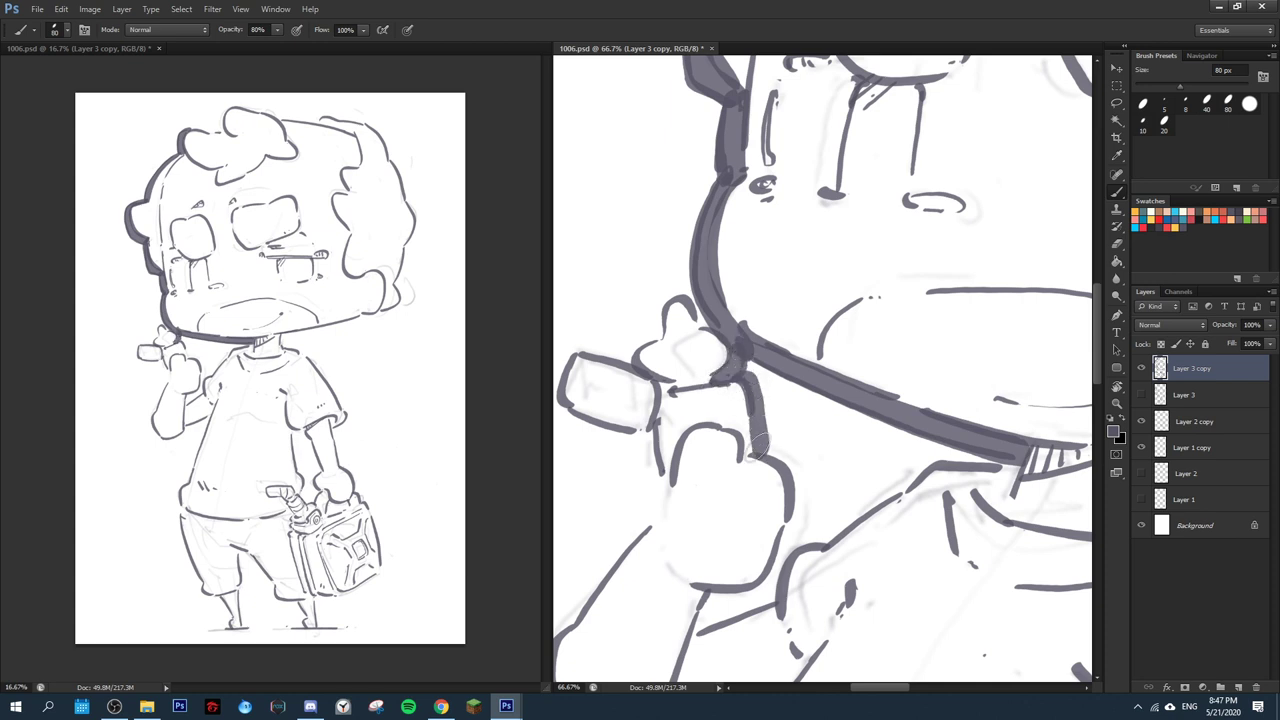
mouse_move(743, 381)
mouse_down()
mouse_move(765, 453)
mouse_move(795, 491)
mouse_move(783, 552)
mouse_up()
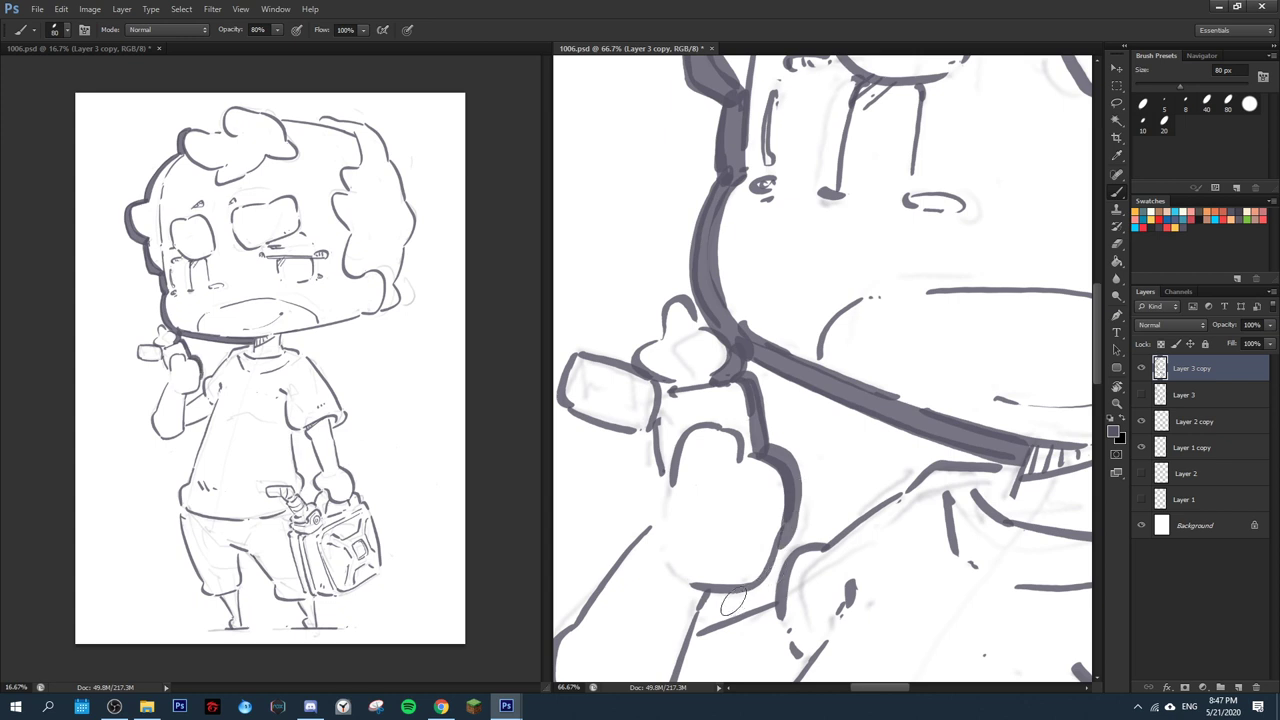
mouse_move(708, 598)
mouse_down()
mouse_move(758, 595)
mouse_move(779, 552)
mouse_up()
drag(704, 599, 778, 594)
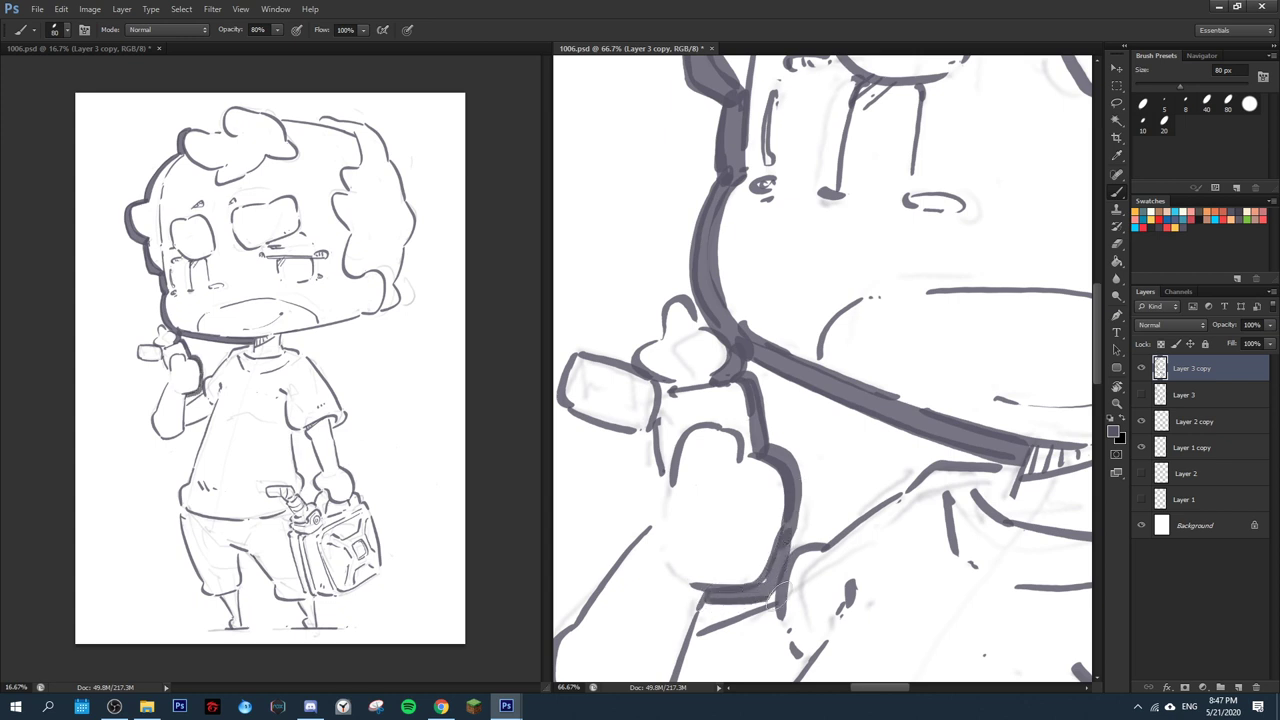
- Thicken the shoulder line between the fist and collar, and darken the neck shadow and neck side under the chin
mouse_move(790, 542)
mouse_down()
mouse_move(838, 540)
mouse_move(927, 457)
mouse_move(992, 461)
mouse_move(760, 401)
mouse_up()
key(r)
drag(899, 359, 897, 351)
mouse_move(820, 390)
mouse_down()
mouse_move(928, 388)
mouse_move(927, 428)
mouse_up()
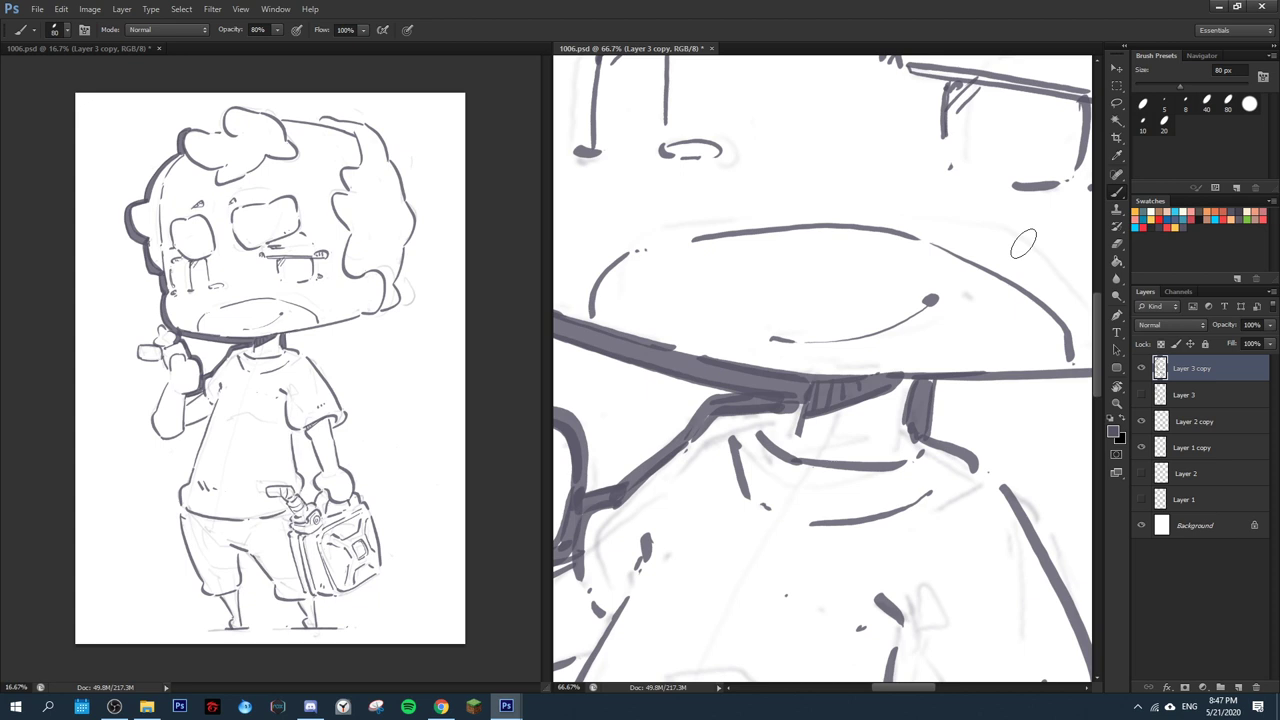
- Thicken the outline of the flame-like shape above the raised hand and erase a thin gap between it and the cheek
key(r)
mouse_move(855, 348)
mouse_down()
mouse_move(932, 191)
mouse_move(872, 129)
mouse_up()
drag(771, 278, 954, 214)
mouse_move(647, 208)
mouse_down()
mouse_move(740, 297)
mouse_move(697, 365)
mouse_move(711, 384)
mouse_move(703, 415)
mouse_up()
key(b)
key(r)
mouse_move(723, 295)
mouse_down()
mouse_move(785, 254)
mouse_move(806, 343)
mouse_up()
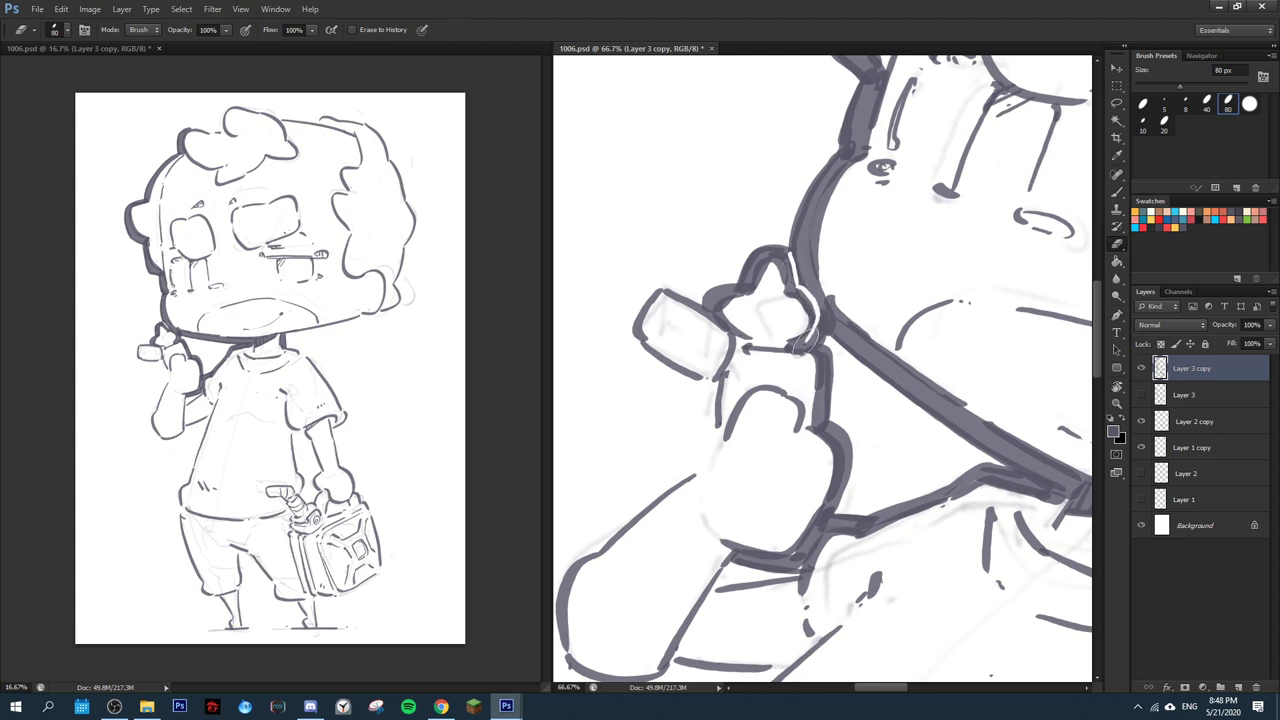
- Thicken the outline around the small box held in the raised hand, redoing the first stroke
key(r)
drag(718, 308, 680, 402)
key(b)
key(ctrl+z)
mouse_move(709, 360)
mouse_down()
mouse_move(691, 401)
mouse_move(652, 413)
mouse_move(652, 475)
mouse_move(760, 450)
mouse_move(762, 464)
mouse_up()
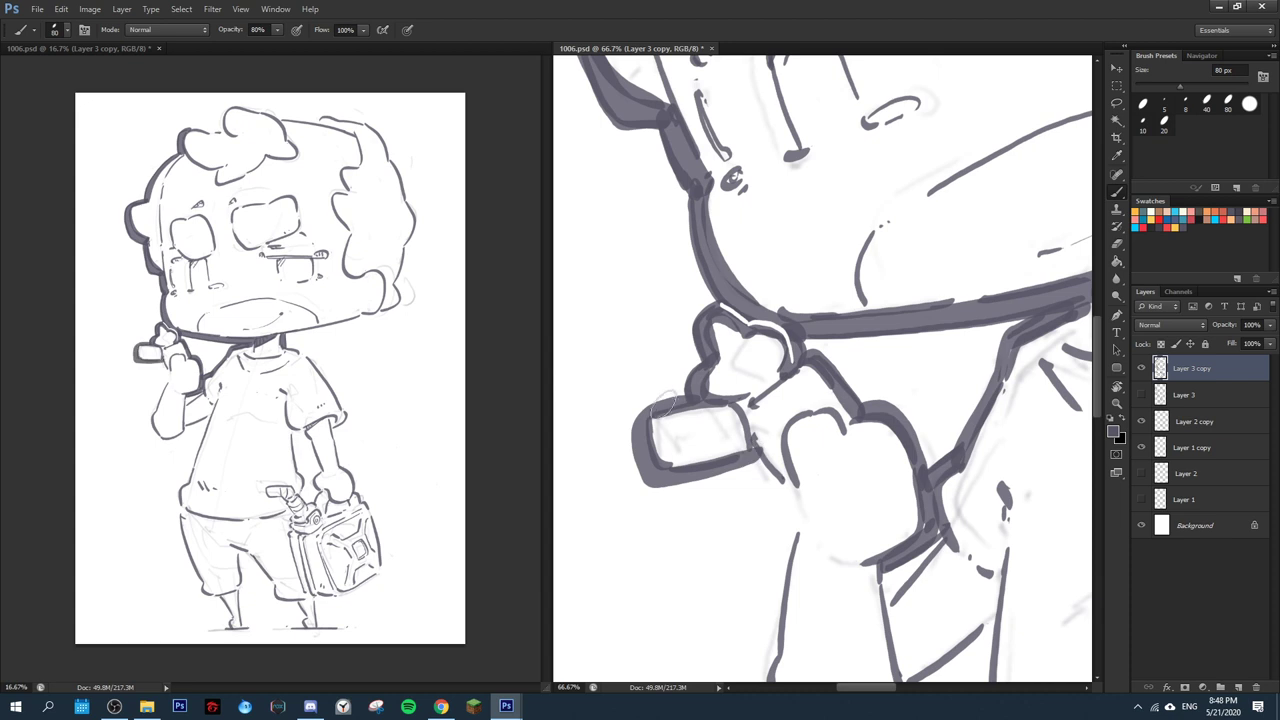
mouse_move(660, 402)
mouse_down()
mouse_move(636, 470)
mouse_move(756, 459)
mouse_up()
key(r)
drag(683, 297, 778, 220)
key(b)
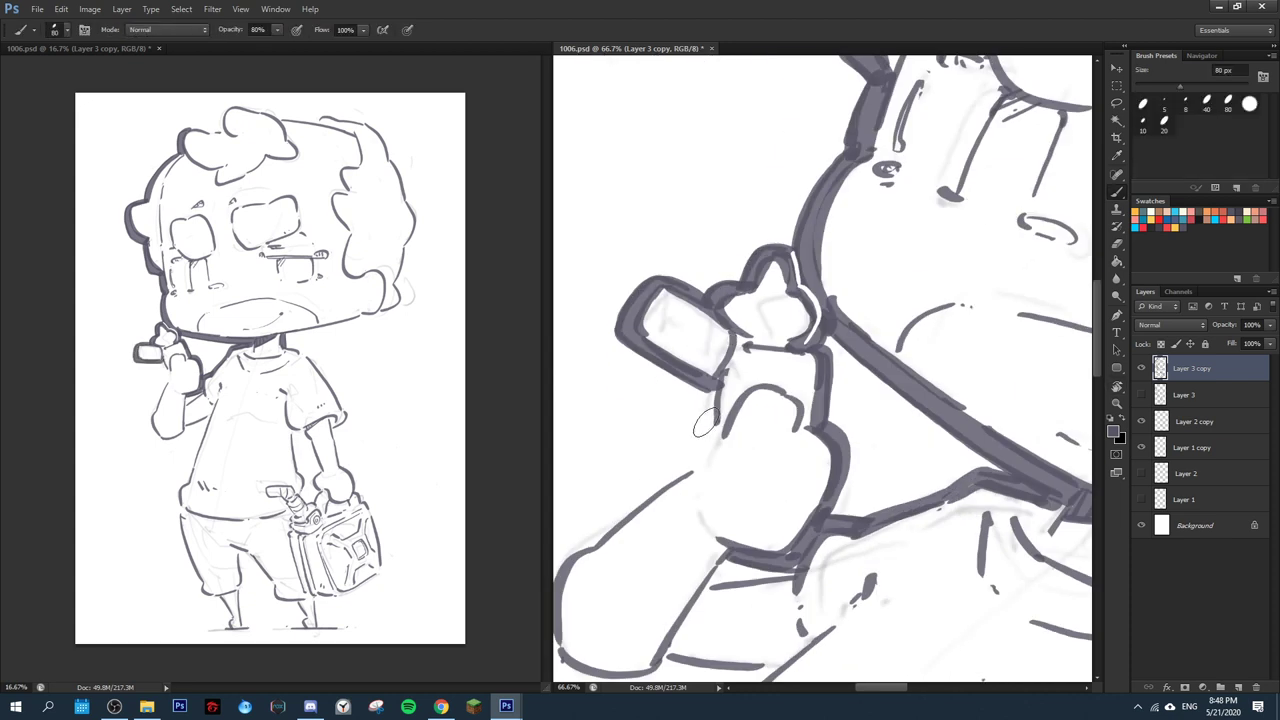
- Thicken the short finger line below the small box and try a heavier stroke on the side of the thumb
drag(717, 388, 702, 443)
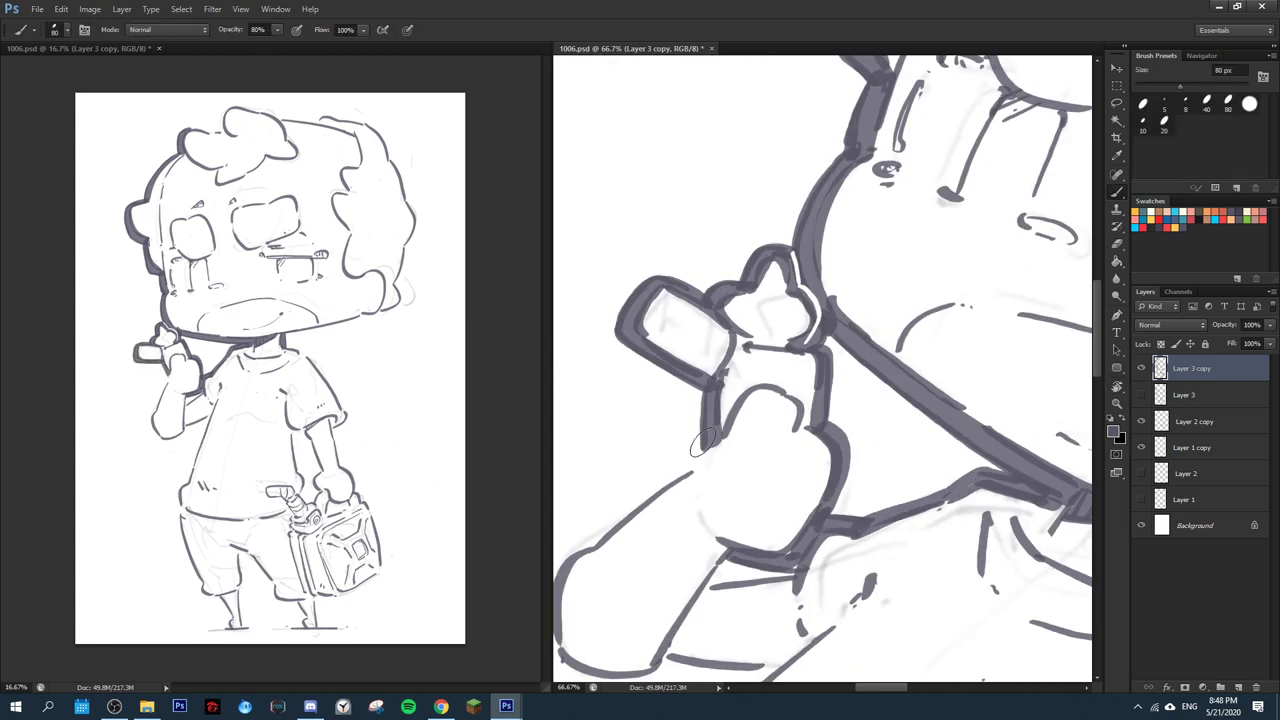
key(r)
drag(788, 297, 752, 334)
drag(752, 334, 755, 206)
mouse_move(796, 288)
mouse_down()
mouse_move(768, 308)
mouse_move(778, 362)
mouse_up()
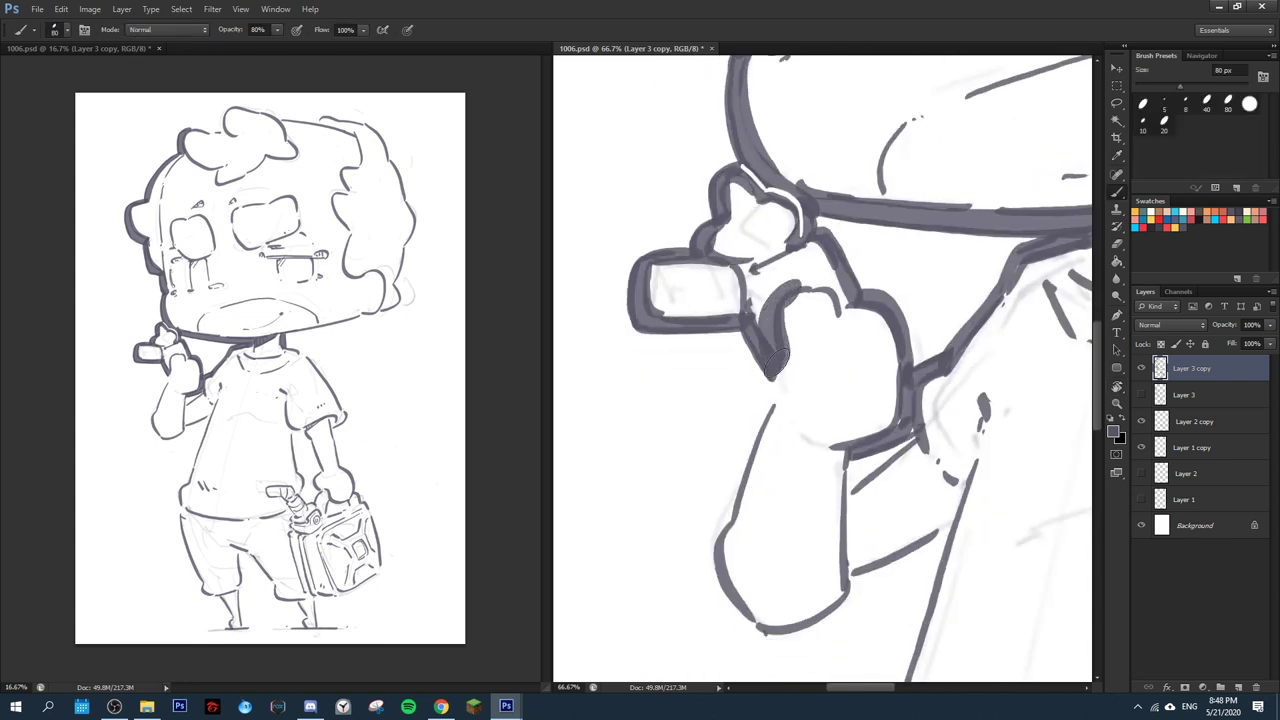
key(ctrl+z)
- Thicken the raised arm's outline around the elbow and up to the torso, and erase part of the line between forearm and sleeve
mouse_move(796, 290)
mouse_down()
mouse_move(774, 342)
mouse_move(771, 409)
mouse_move(702, 550)
mouse_move(700, 605)
mouse_move(796, 640)
mouse_move(939, 536)
mouse_up()
drag(826, 583, 864, 413)
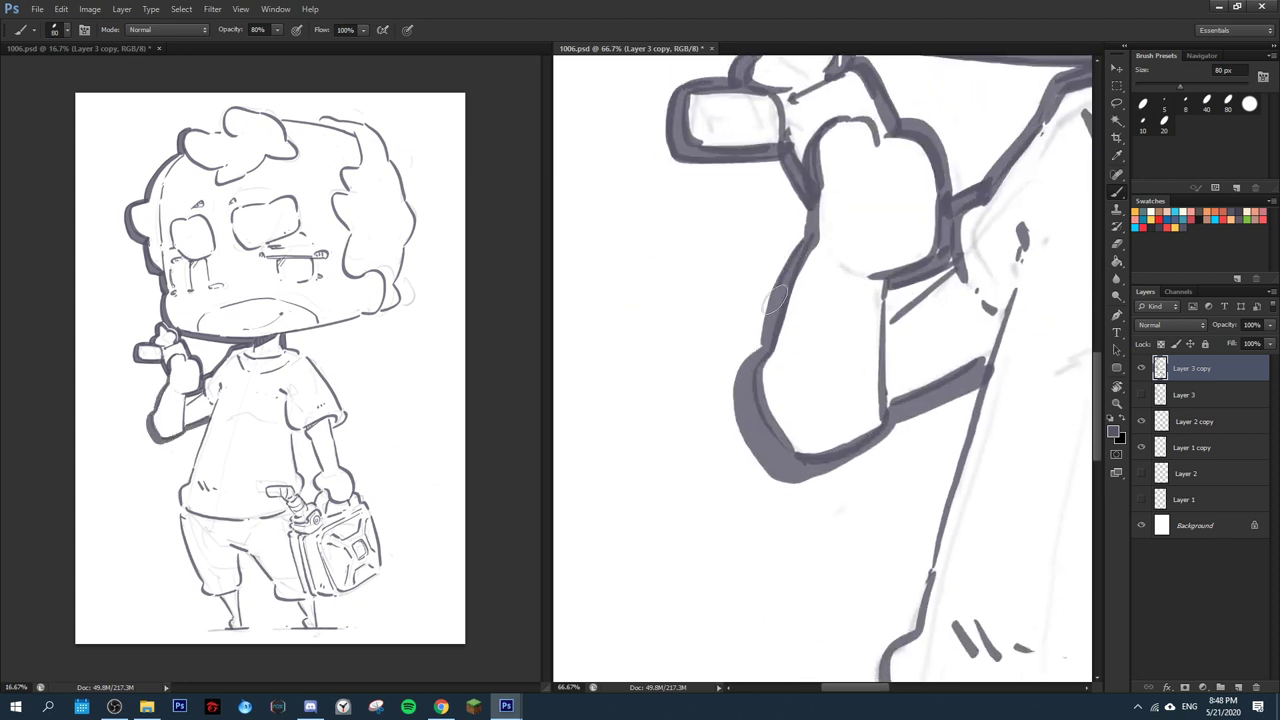
mouse_move(763, 345)
mouse_down()
mouse_move(738, 415)
mouse_move(795, 482)
mouse_move(985, 368)
mouse_up()
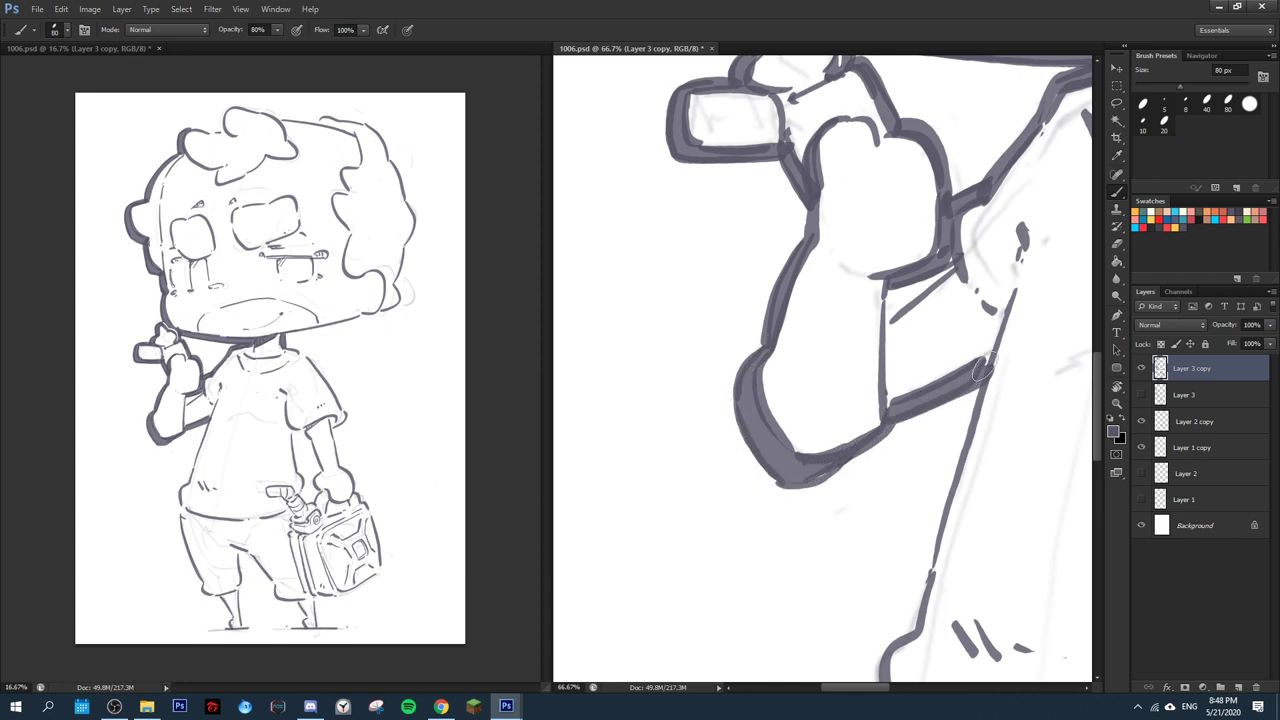
drag(958, 273, 893, 318)
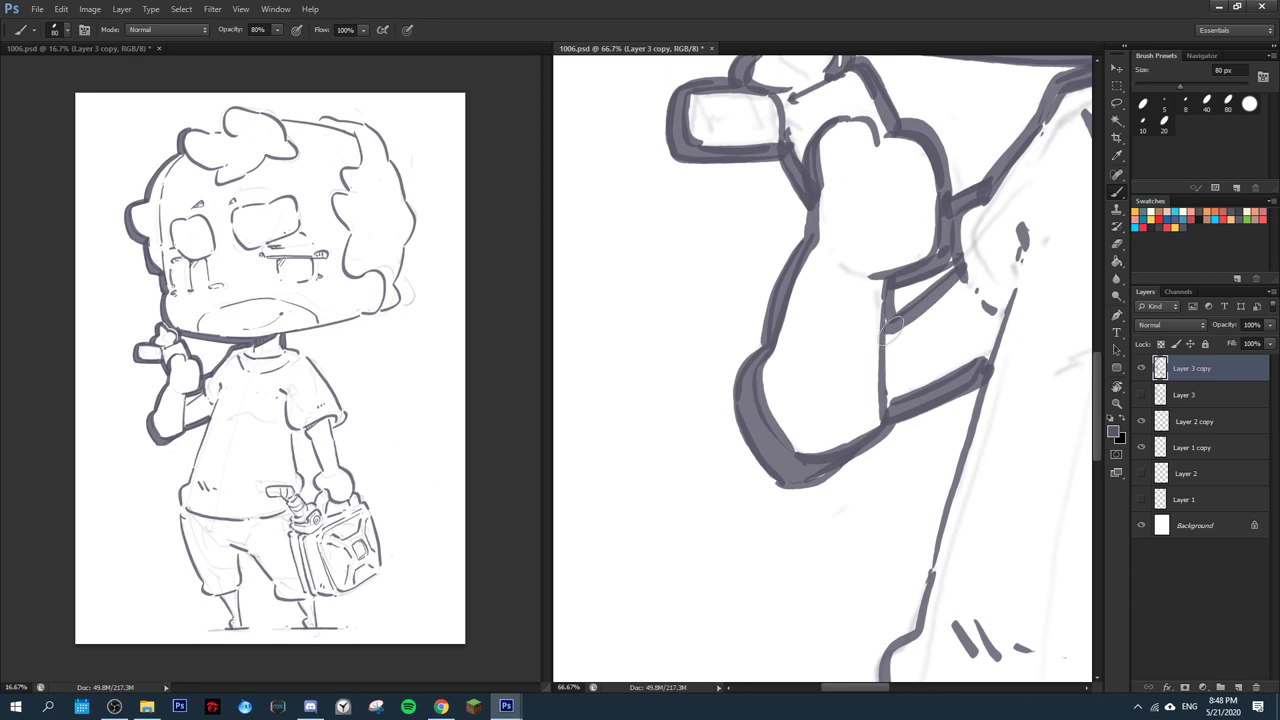
key(e)
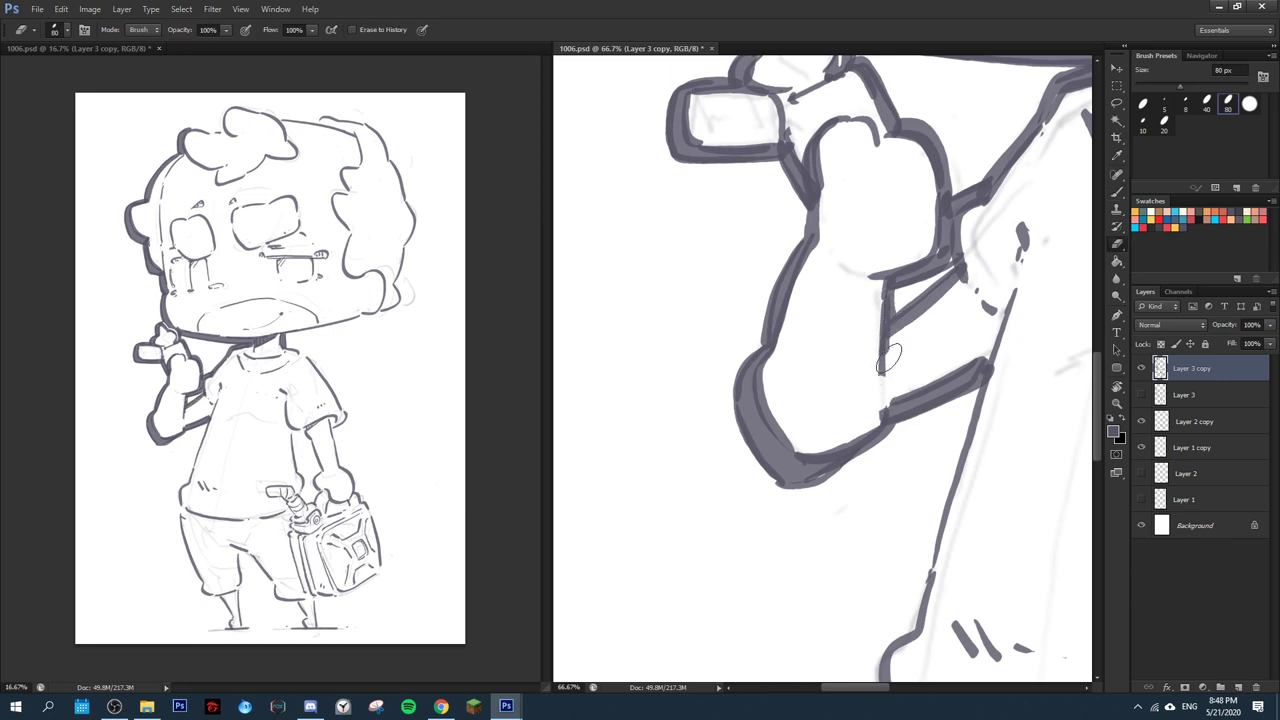
key(b)
- Thicken the shirt's side from the raised arm down to the rounded hem corner, and fill the dark wedge below the hem
mouse_move(943, 360)
mouse_down()
mouse_move(840, 370)
mouse_move(872, 255)
mouse_up()
key(r)
mouse_move(950, 228)
mouse_down()
mouse_move(923, 207)
mouse_move(893, 257)
mouse_move(852, 612)
mouse_up()
key(b)
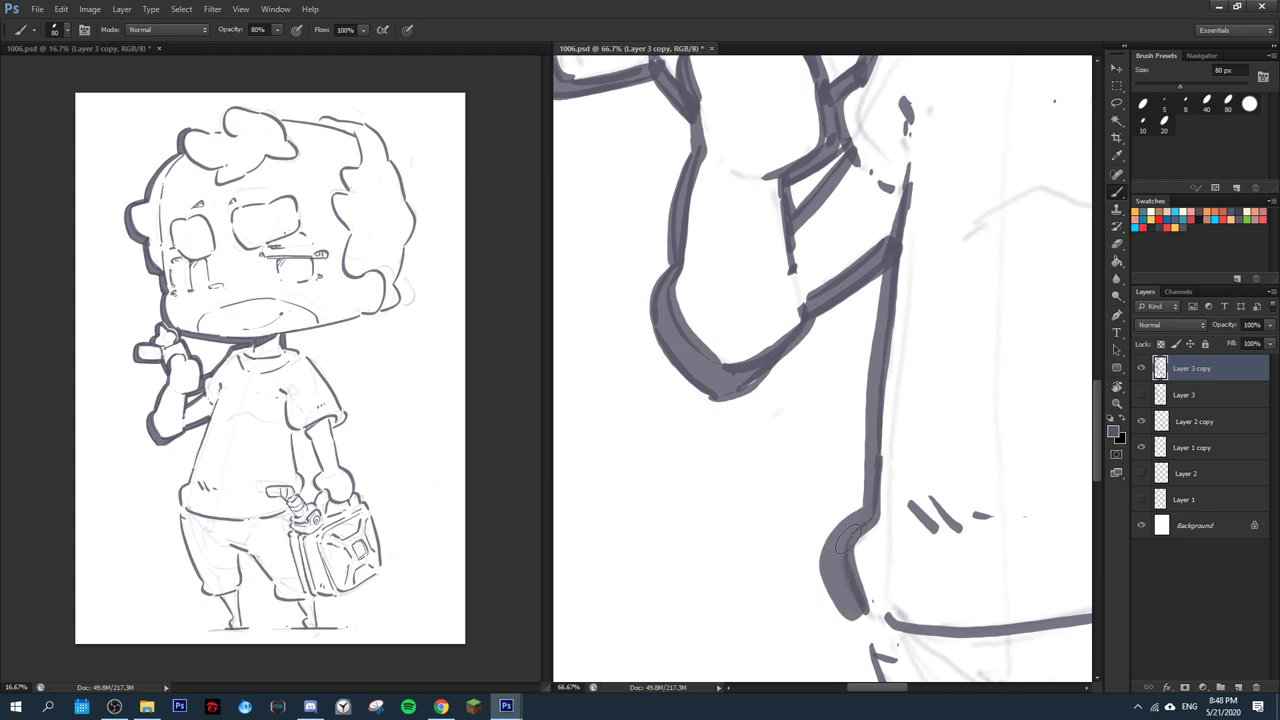
mouse_move(845, 540)
mouse_down()
mouse_move(787, 330)
mouse_move(791, 285)
mouse_move(792, 312)
mouse_move(933, 285)
mouse_move(830, 300)
mouse_move(819, 316)
mouse_move(855, 298)
mouse_move(778, 264)
mouse_move(849, 286)
mouse_move(816, 316)
mouse_up()
mouse_move(779, 265)
mouse_down()
mouse_move(807, 330)
mouse_move(950, 277)
mouse_up()
mouse_move(909, 340)
mouse_down()
mouse_move(830, 200)
mouse_move(807, 215)
mouse_up()
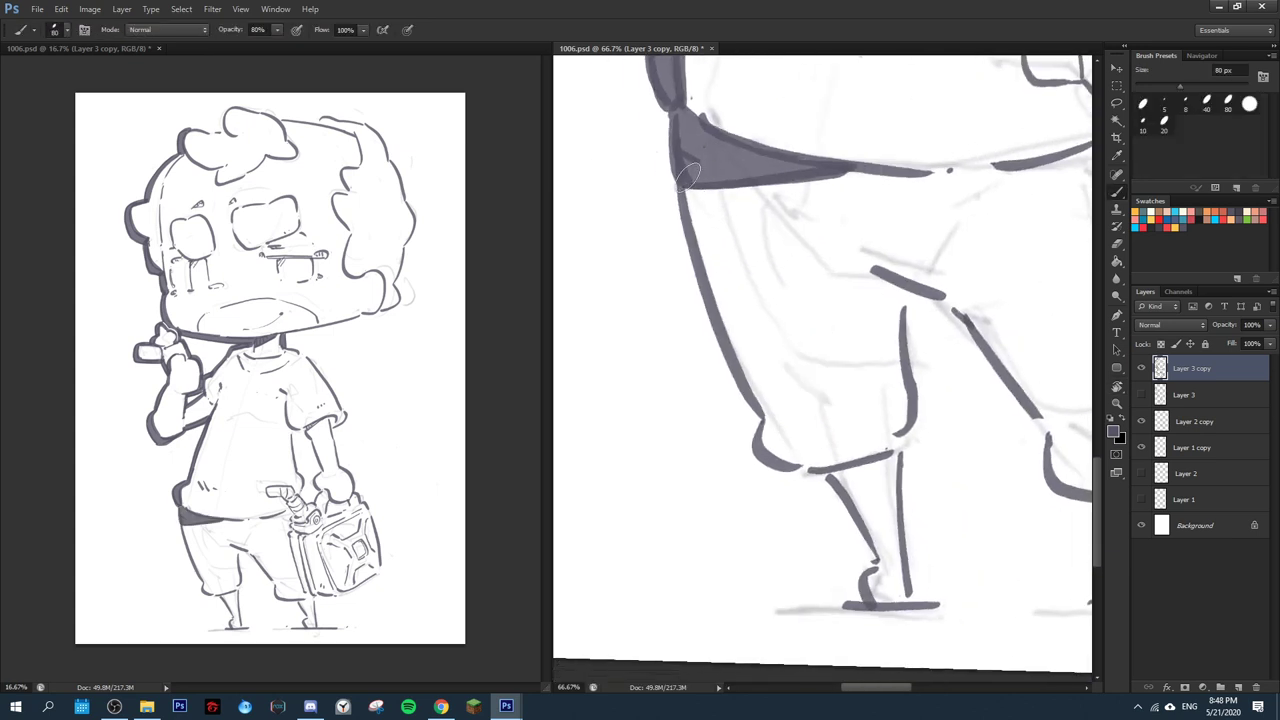
- Thicken the outer edge and cuff corner of the shorts on the raised-arm side, cleaning up the inside of the fold
mouse_move(685, 160)
mouse_down()
mouse_move(747, 375)
mouse_move(777, 424)
mouse_move(758, 441)
mouse_move(805, 479)
mouse_move(774, 436)
mouse_move(762, 428)
mouse_move(810, 482)
mouse_up()
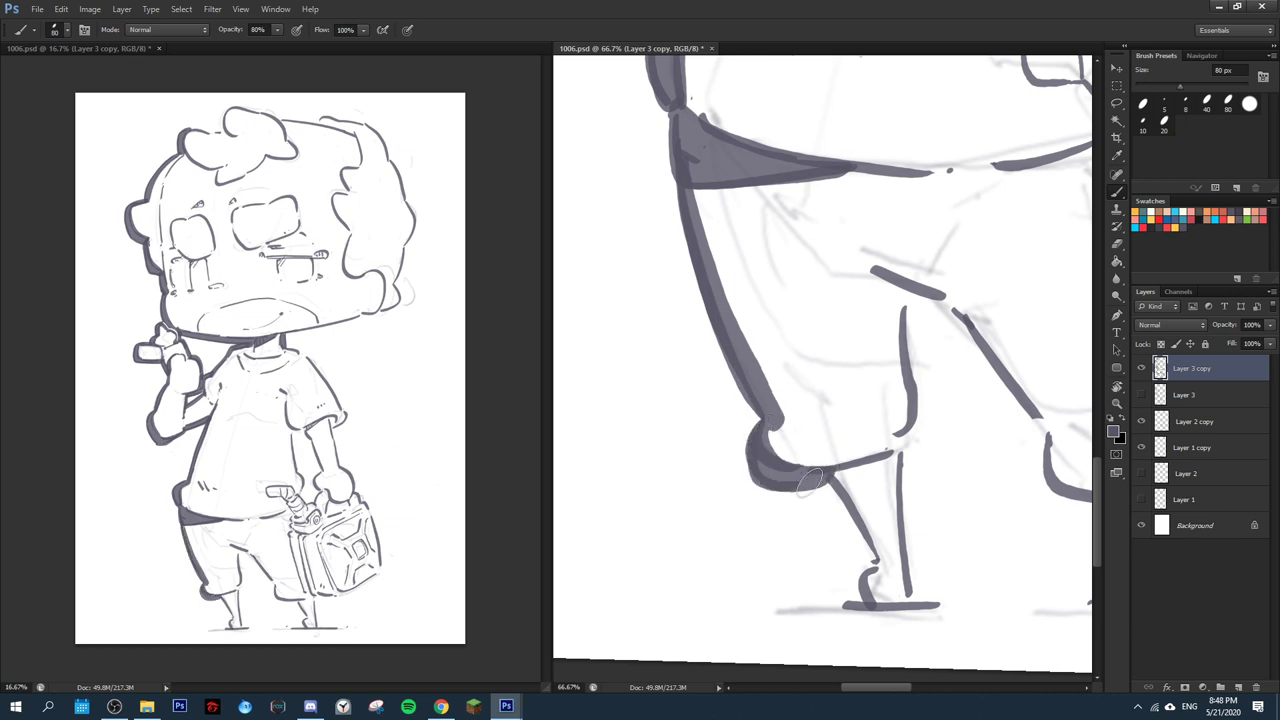
drag(699, 214, 786, 434)
key(e)
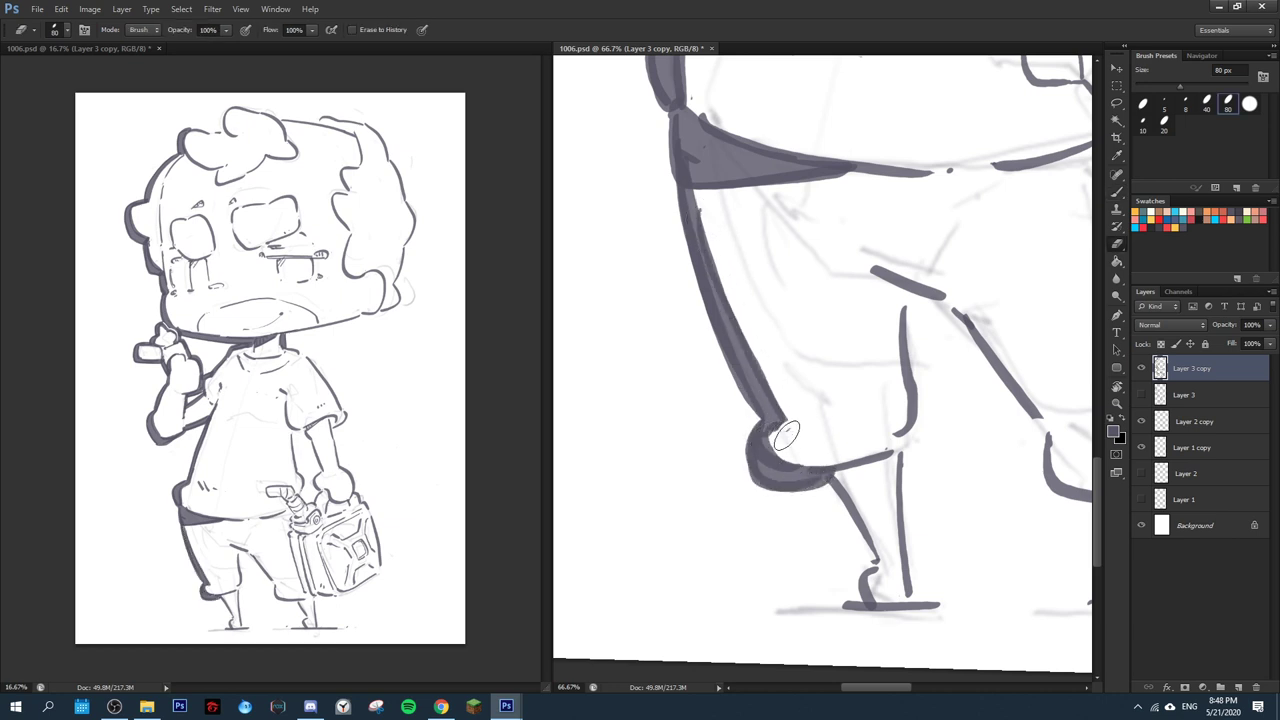
key(b)
- Thicken both sides of the lower leg and the heel below the first shorts cuff
mouse_move(834, 507)
mouse_down()
mouse_move(808, 414)
mouse_move(848, 470)
mouse_move(820, 500)
mouse_move(832, 505)
mouse_up()
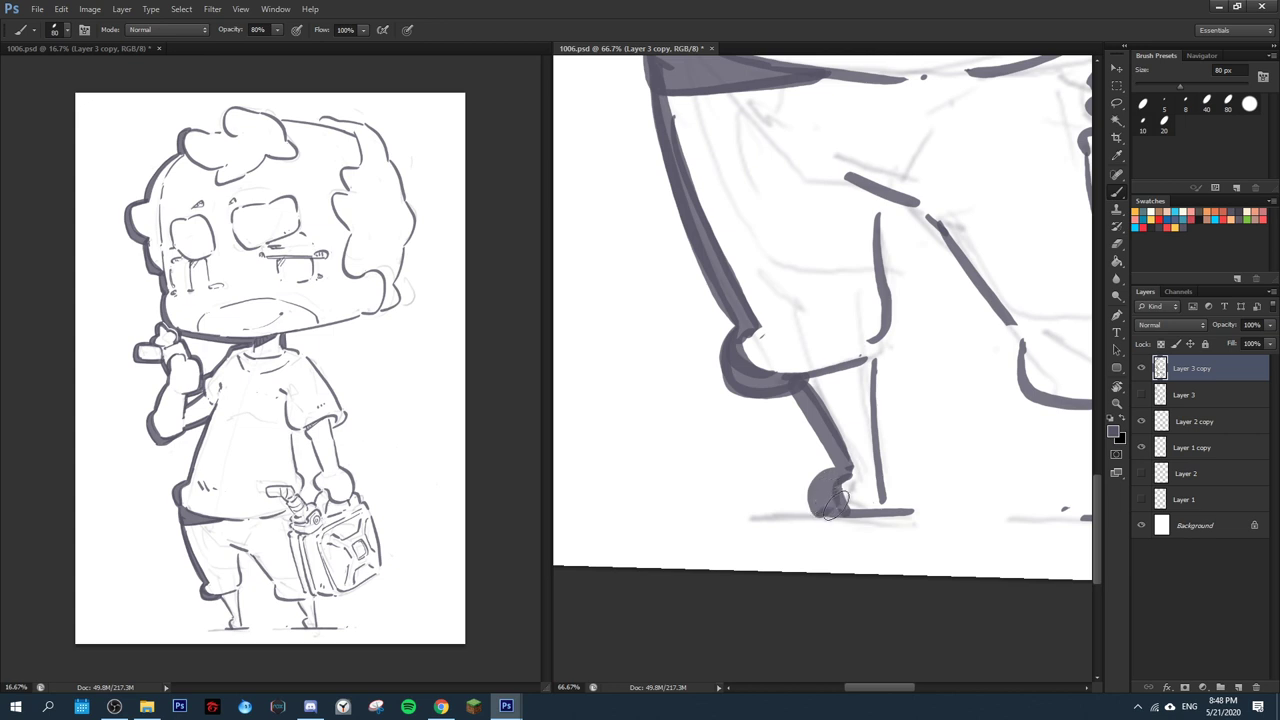
mouse_move(799, 392)
mouse_down()
mouse_move(833, 471)
mouse_move(817, 502)
mouse_up()
drag(880, 345, 886, 498)
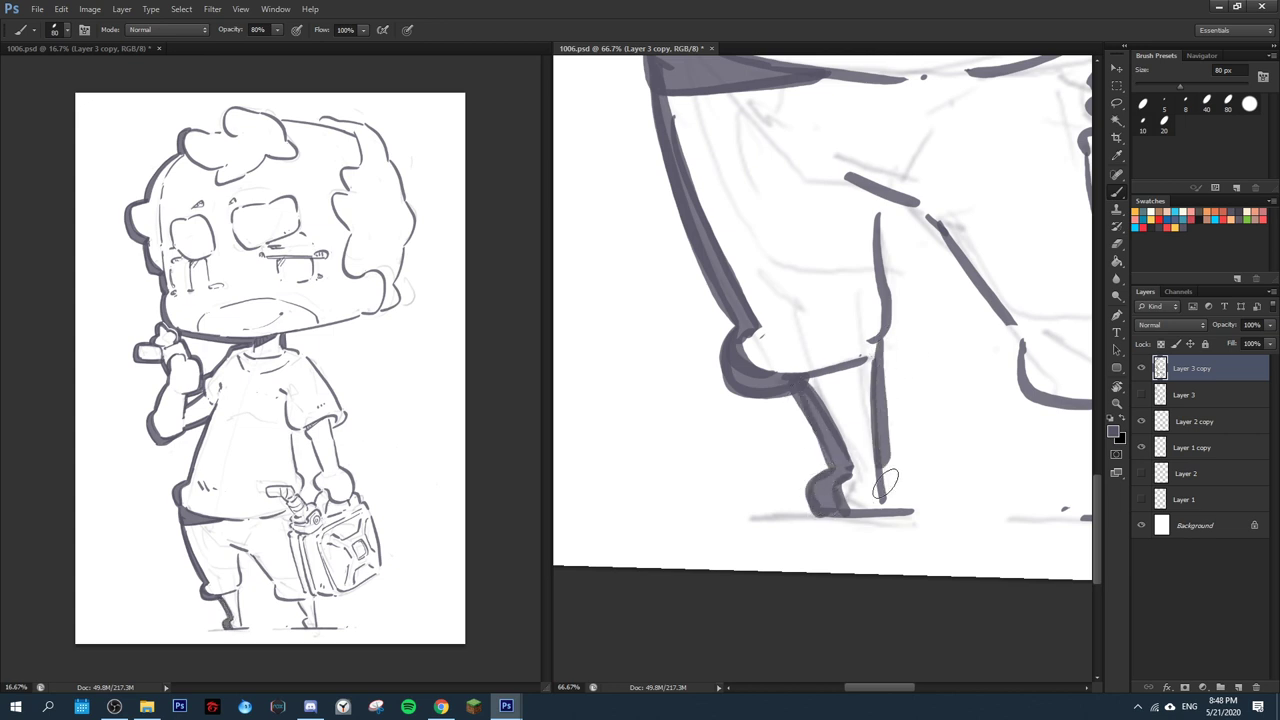
drag(882, 338, 900, 508)
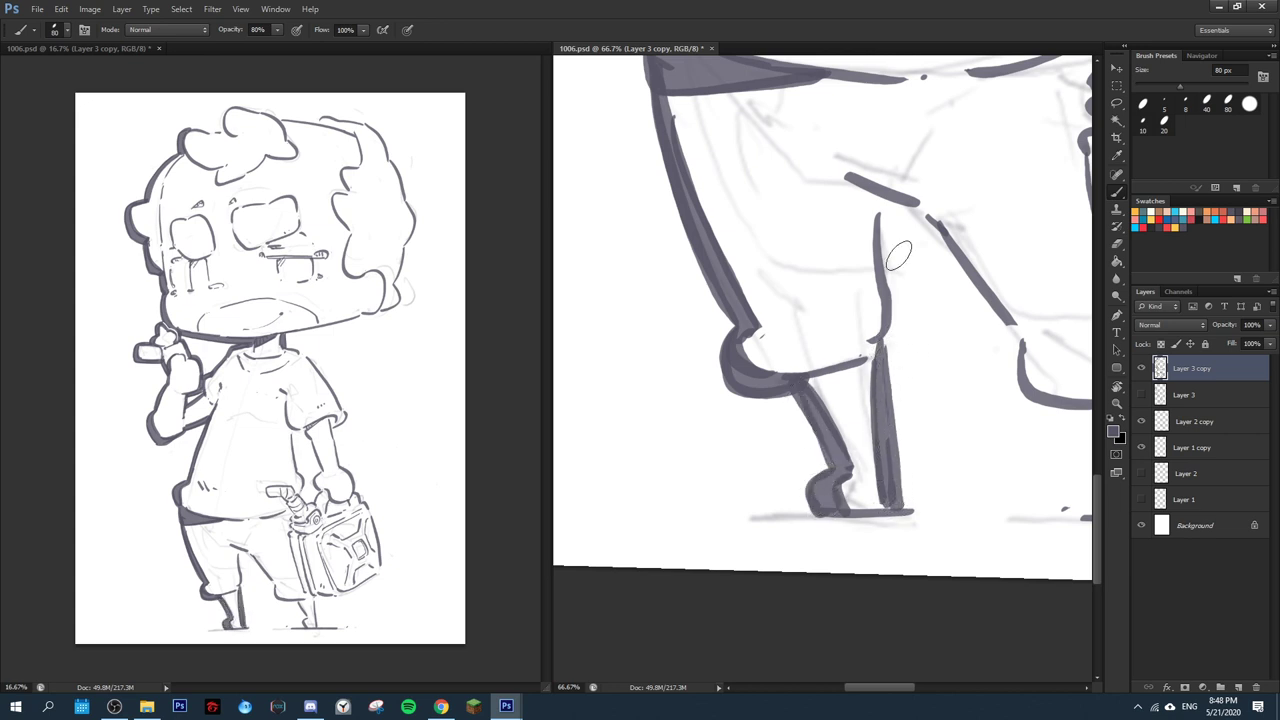
- Thicken the inner lines of the shorts from the first cuff through the crotch and down around the second cuff
drag(882, 206, 897, 320)
drag(887, 218, 890, 345)
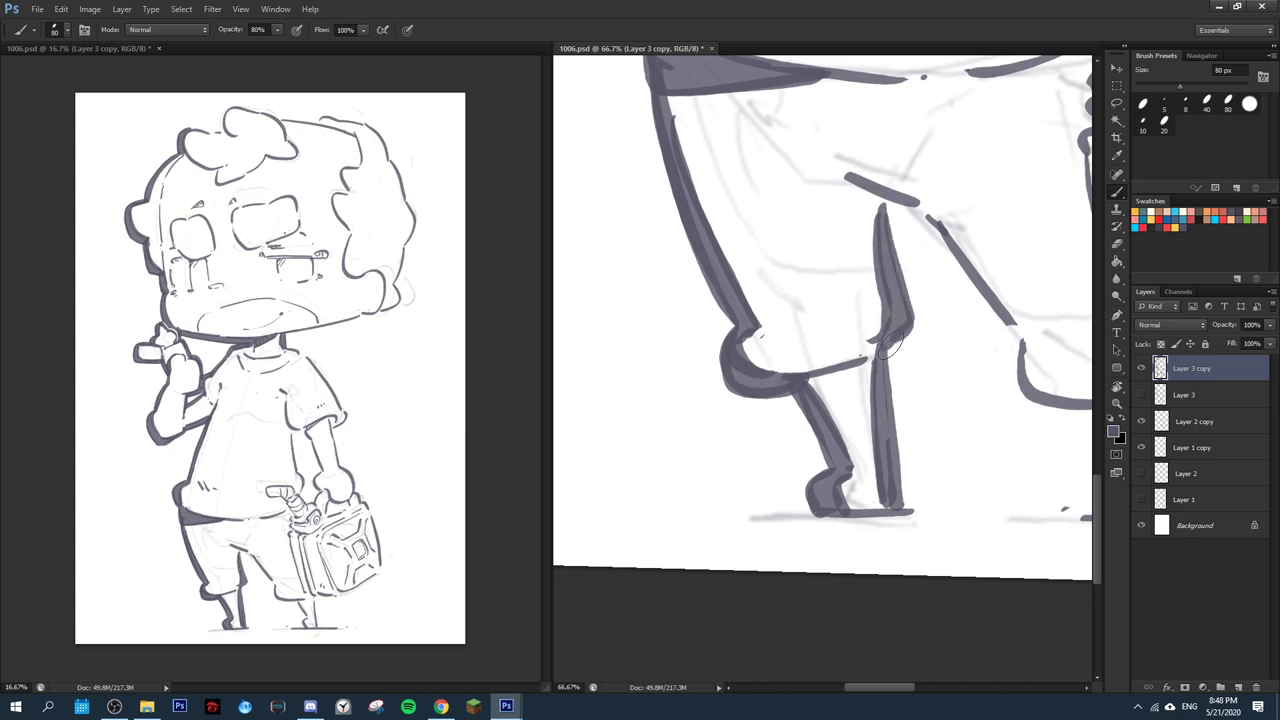
key(r)
drag(921, 184, 1025, 367)
key(space)
drag(886, 291, 706, 216)
mouse_move(818, 238)
mouse_down()
mouse_move(818, 330)
mouse_move(814, 237)
mouse_move(811, 340)
mouse_move(821, 313)
mouse_move(763, 450)
mouse_move(718, 483)
mouse_move(737, 573)
mouse_up()
drag(712, 488, 732, 560)
drag(733, 464, 767, 428)
key(r)
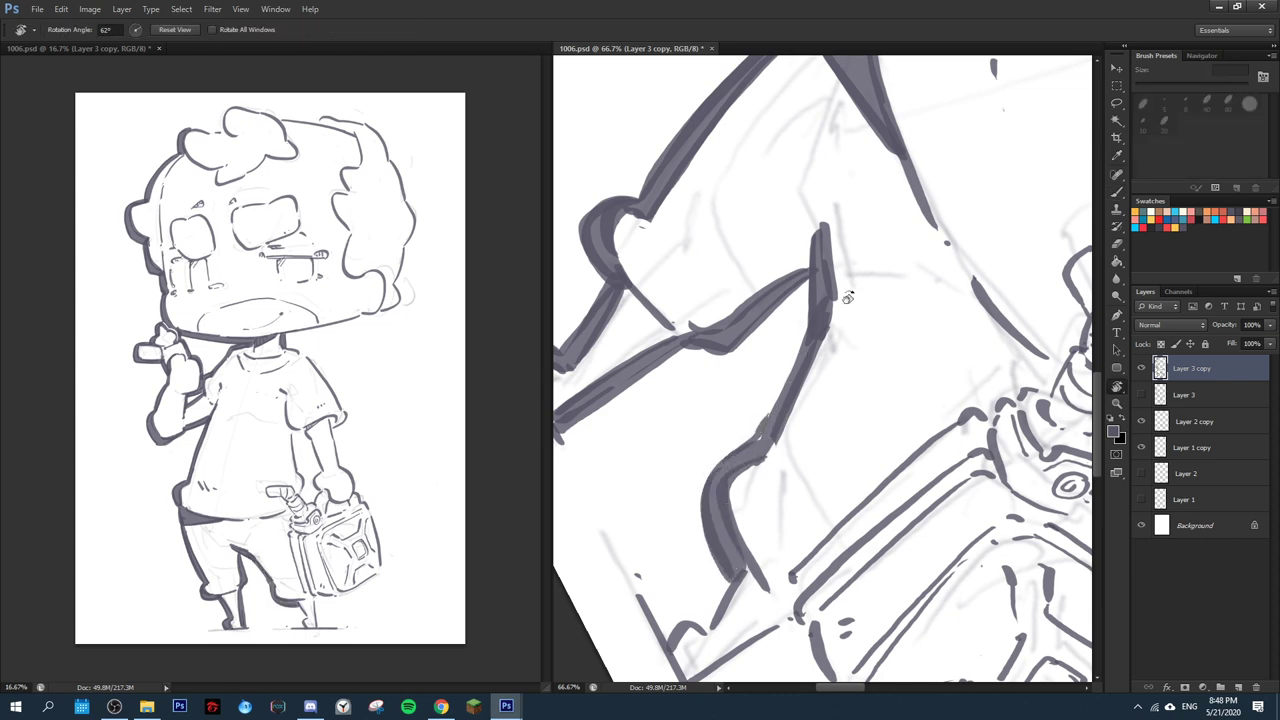
drag(848, 297, 955, 201)
drag(955, 201, 760, 115)
key(b)
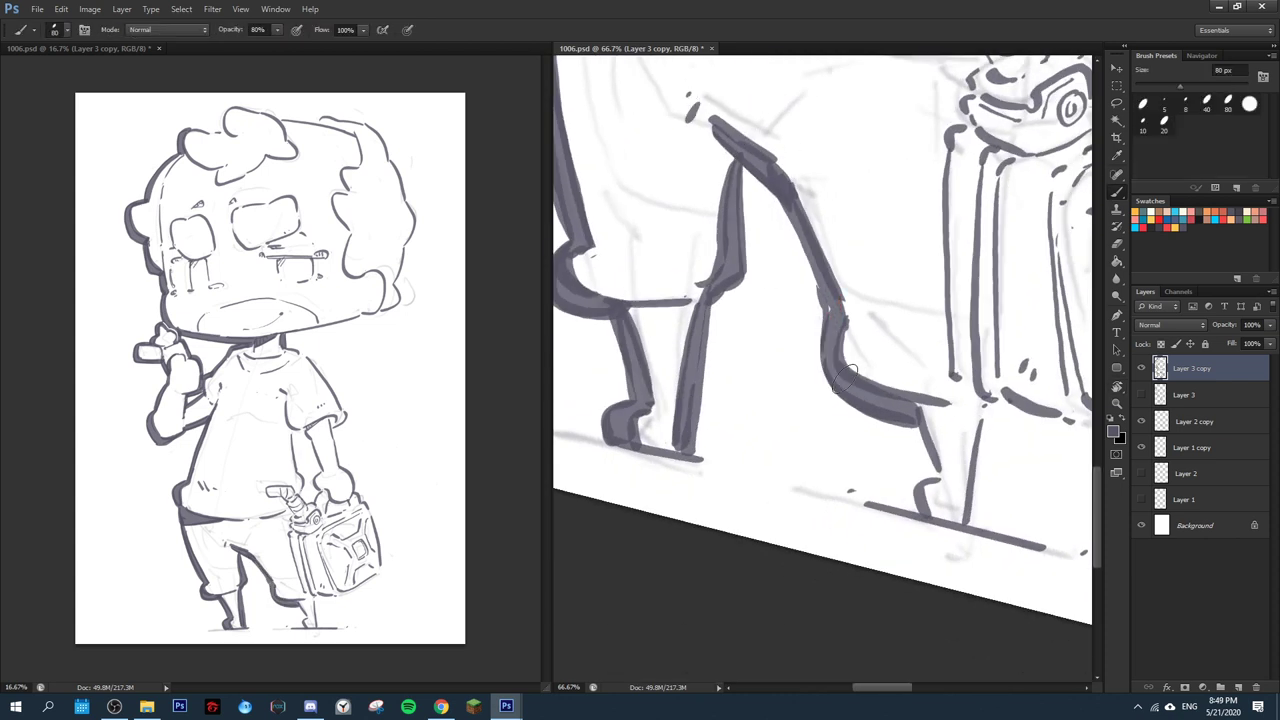
- Thicken the shin line and heel of the leg beside the jerry can, undoing a stray stroke
mouse_move(905, 415)
mouse_down()
mouse_move(927, 478)
mouse_move(913, 493)
mouse_move(932, 462)
mouse_up()
key(r)
mouse_move(932, 462)
mouse_down()
mouse_move(819, 397)
mouse_move(786, 412)
mouse_move(924, 395)
mouse_up()
key(b)
key(ctrl+z)
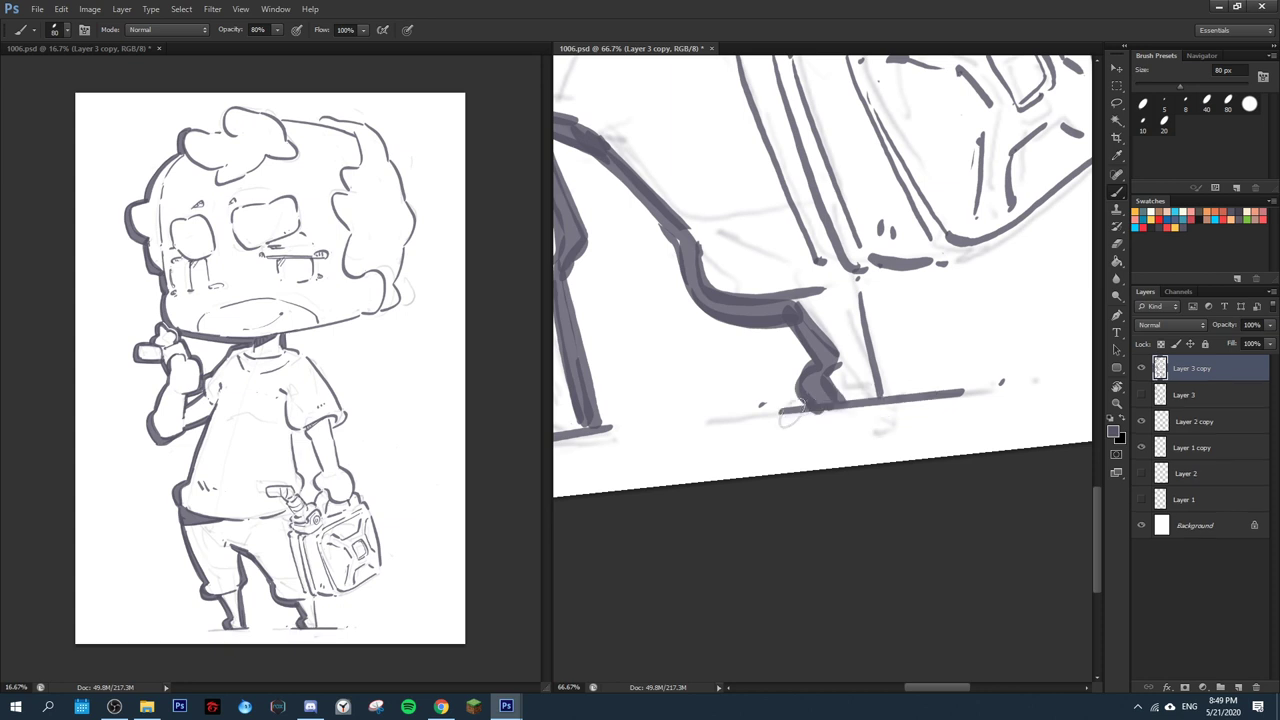
- Thicken the ground lines under both feet and the rear edge of the leg below the jerry can
drag(786, 412, 922, 394)
key(space)
mouse_move(764, 415)
mouse_down()
mouse_move(1054, 382)
mouse_move(932, 390)
mouse_up()
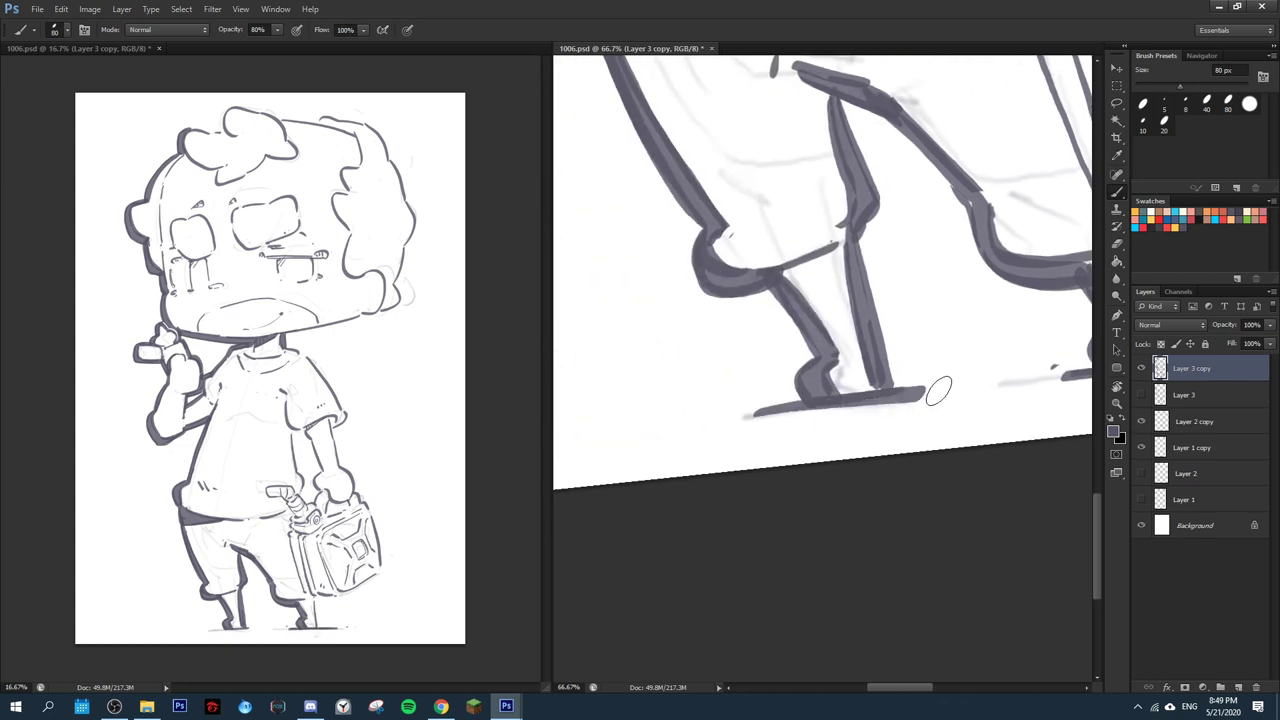
click(960, 386)
key(space)
drag(1003, 347, 554, 480)
drag(698, 378, 730, 492)
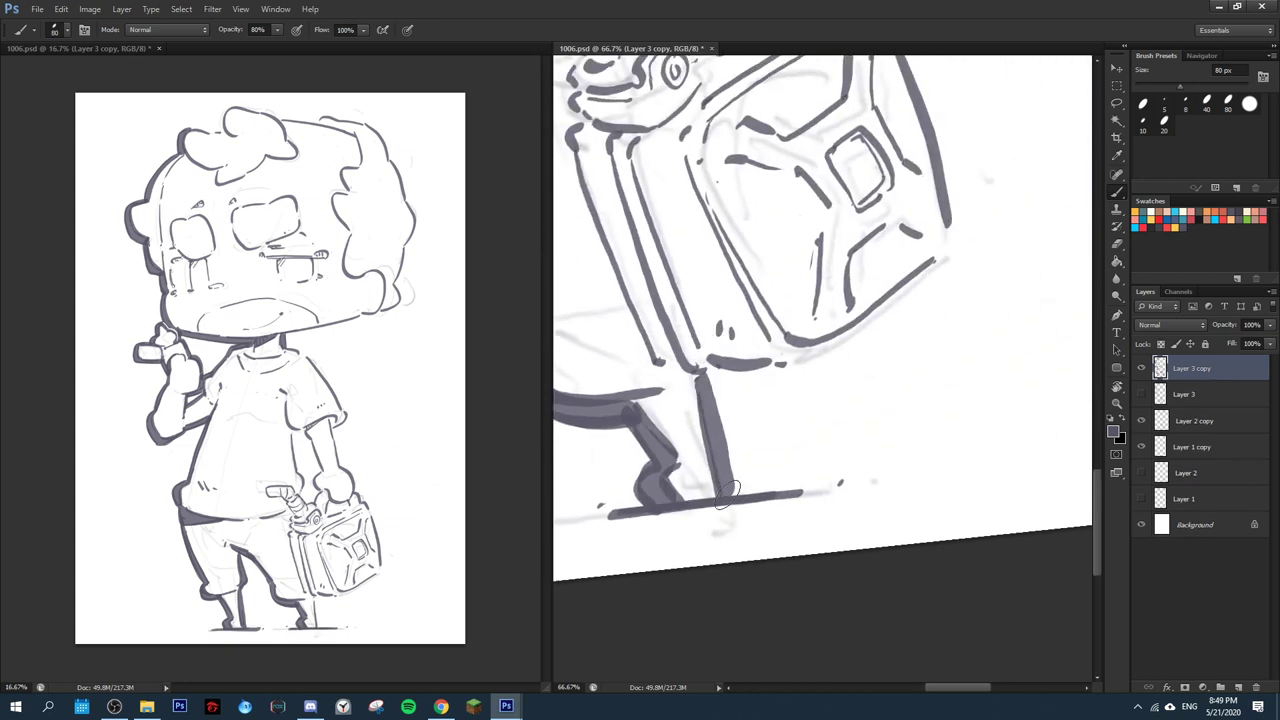
- Thicken the underside of the hanging arm's sleeve, the torso side beside it, and the arm's inner line down to the hand
scroll(814, 402, up, 10)
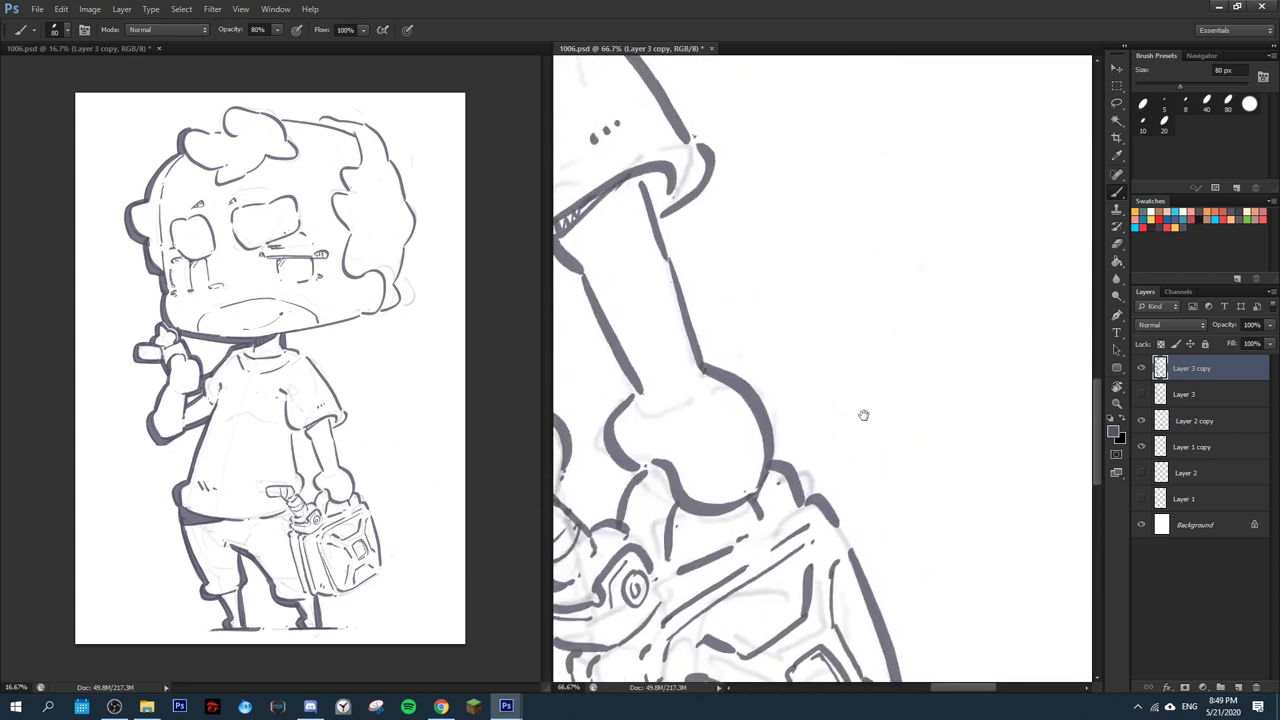
mouse_move(692, 381)
mouse_down()
mouse_move(733, 524)
mouse_move(724, 506)
mouse_move(765, 561)
mouse_move(762, 608)
mouse_up()
mouse_move(711, 441)
mouse_down()
mouse_move(736, 517)
mouse_move(760, 529)
mouse_move(765, 612)
mouse_up()
mouse_move(650, 288)
mouse_down()
mouse_move(675, 360)
mouse_move(728, 367)
mouse_move(683, 357)
mouse_move(728, 365)
mouse_move(733, 350)
mouse_move(673, 323)
mouse_move(660, 330)
mouse_move(742, 367)
mouse_move(755, 384)
mouse_move(722, 353)
mouse_move(770, 406)
mouse_up()
key(ctrl+z)
mouse_move(730, 358)
mouse_down()
mouse_move(816, 508)
mouse_move(772, 409)
mouse_move(819, 496)
mouse_move(763, 398)
mouse_move(807, 516)
mouse_move(806, 501)
mouse_move(793, 564)
mouse_move(818, 598)
mouse_up()
mouse_move(800, 522)
mouse_down()
mouse_move(774, 561)
mouse_move(815, 585)
mouse_up()
- Thicken the jerry can's outline along the spout, the long edge facing the legs, and the bottom corner
scroll(750, 490, down, 5)
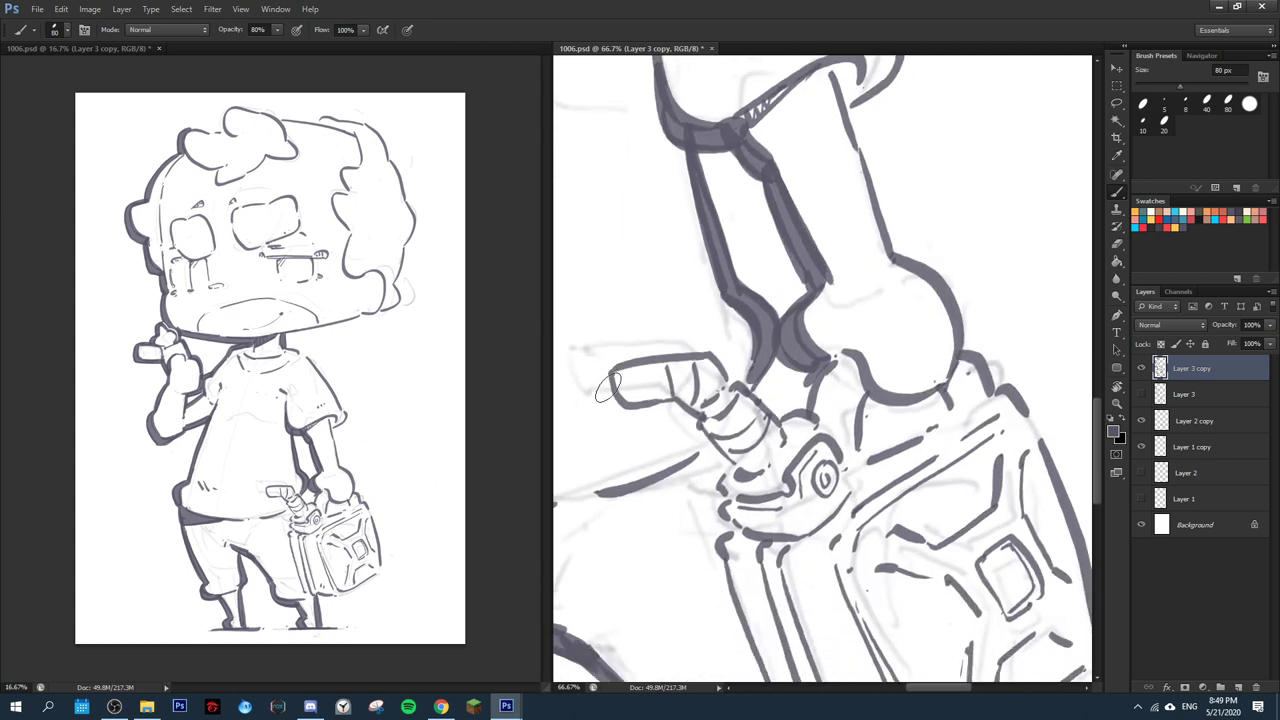
mouse_move(607, 389)
mouse_down()
mouse_move(687, 412)
mouse_move(729, 466)
mouse_move(719, 516)
mouse_move(707, 499)
mouse_move(722, 531)
mouse_move(714, 284)
mouse_move(710, 328)
mouse_move(764, 458)
mouse_move(796, 524)
mouse_move(845, 545)
mouse_up()
drag(860, 495, 750, 465)
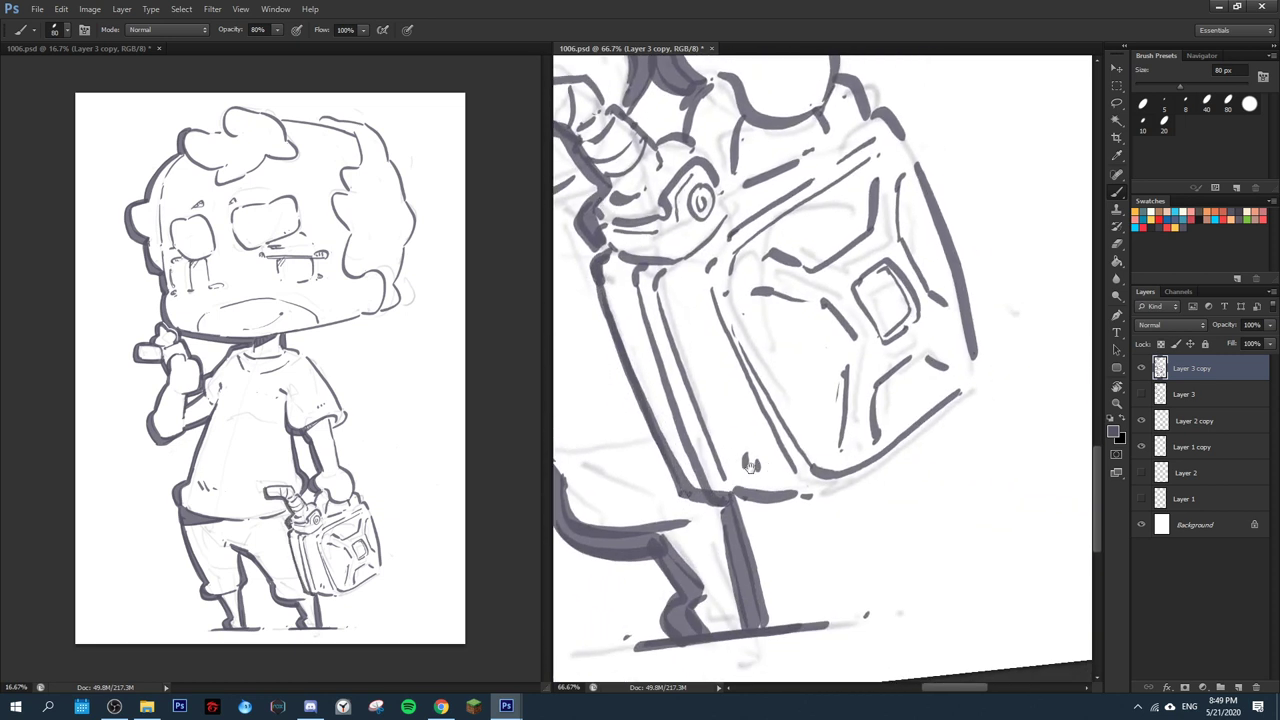
drag(740, 508, 822, 488)
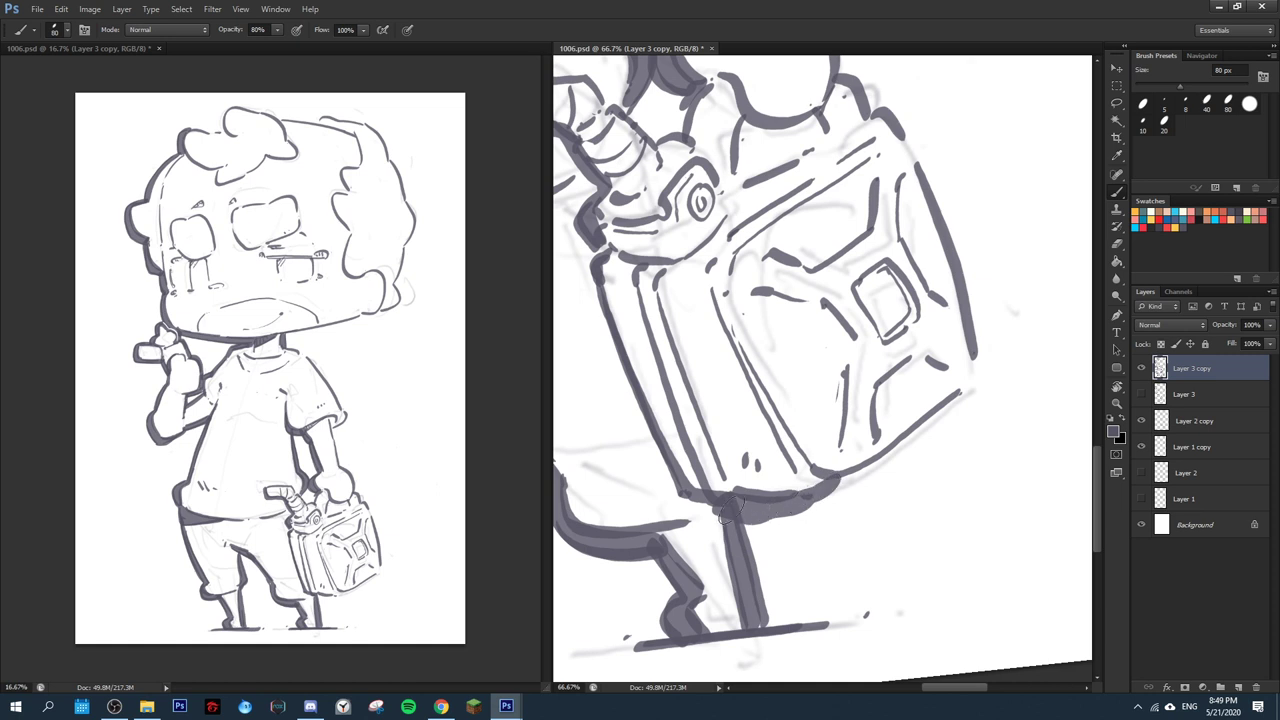
drag(744, 513, 849, 471)
- Thicken the end of the jerry can's handle and the can's outer side edge, redoing one stroke
drag(949, 232, 812, 339)
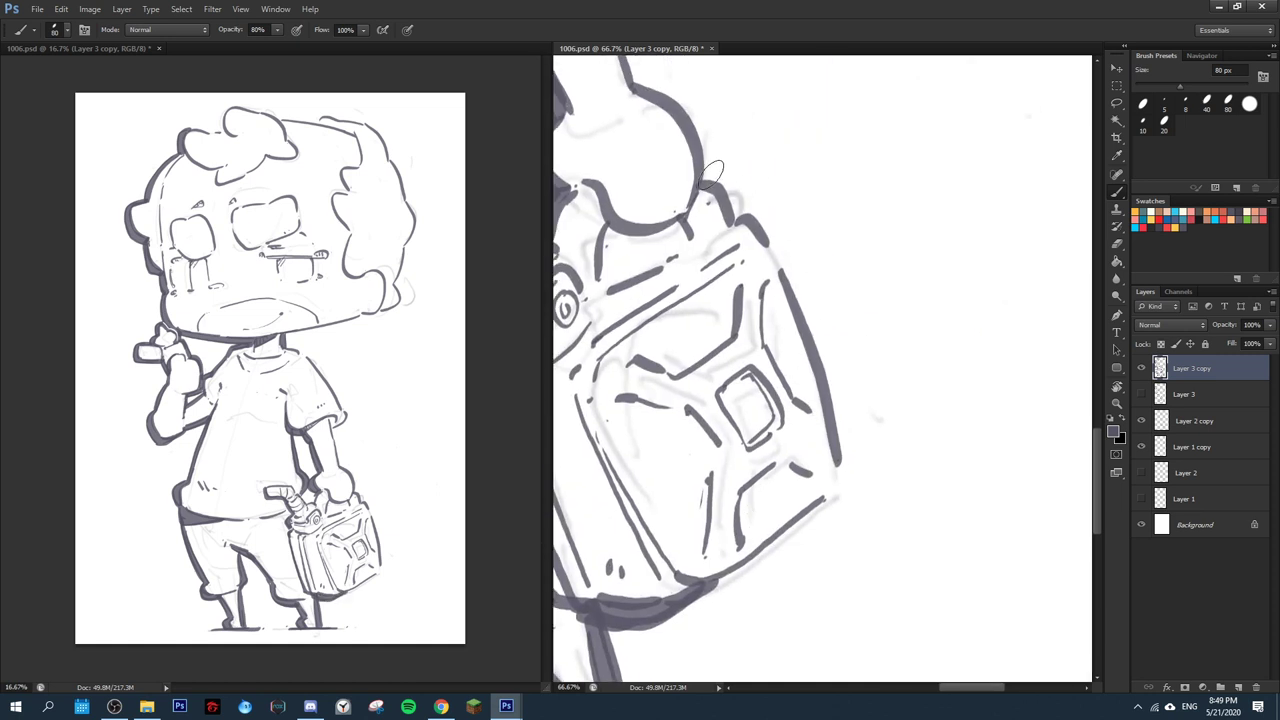
mouse_move(711, 172)
mouse_down()
mouse_move(740, 212)
mouse_move(767, 222)
mouse_move(791, 272)
mouse_move(846, 470)
mouse_up()
mouse_move(762, 214)
mouse_down()
mouse_move(805, 294)
mouse_move(851, 453)
mouse_up()
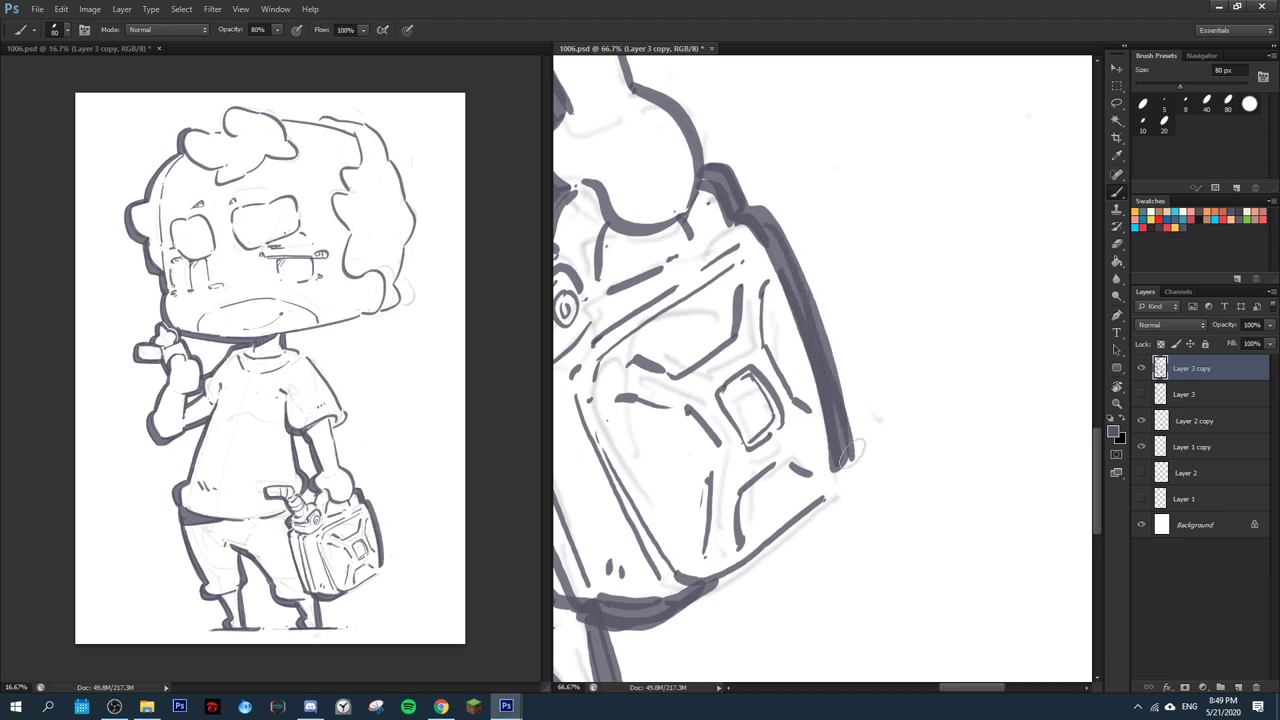
key(ctrl+z)
mouse_move(750, 207)
mouse_down()
mouse_move(781, 236)
mouse_move(853, 438)
mouse_move(883, 276)
mouse_up()
- Thicken the jerry can's slanted bottom edge up to its outer lower corner
key(r)
drag(928, 350, 791, 406)
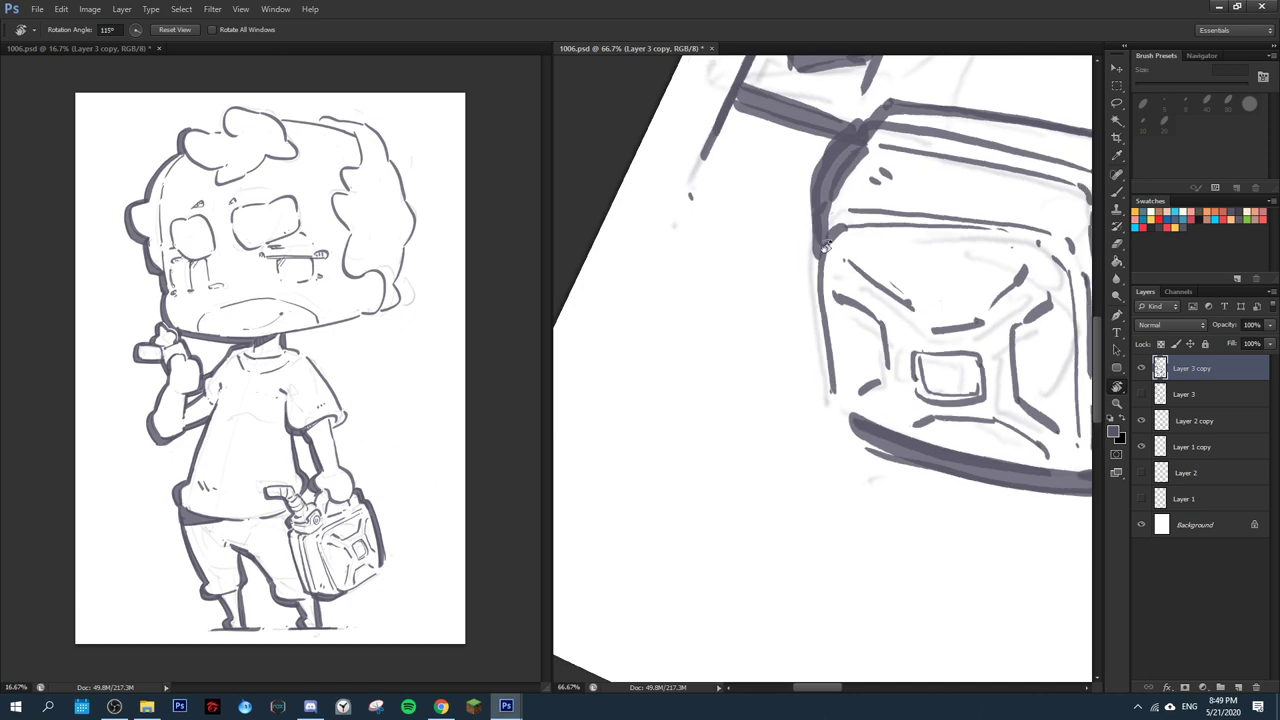
mouse_move(824, 228)
mouse_down()
mouse_move(820, 262)
mouse_move(868, 449)
mouse_up()
mouse_move(826, 340)
mouse_down()
mouse_move(853, 443)
mouse_move(890, 451)
mouse_move(874, 466)
mouse_up()
key(e)
- Thicken the outlines of the handle opening below the fist and the small gap between the spout and the hand
key(r)
drag(934, 263, 745, 265)
mouse_move(745, 265)
mouse_down()
mouse_move(620, 481)
mouse_move(591, 577)
mouse_up()
mouse_move(862, 210)
mouse_down()
mouse_move(804, 205)
mouse_move(825, 325)
mouse_move(905, 352)
mouse_move(820, 376)
mouse_up()
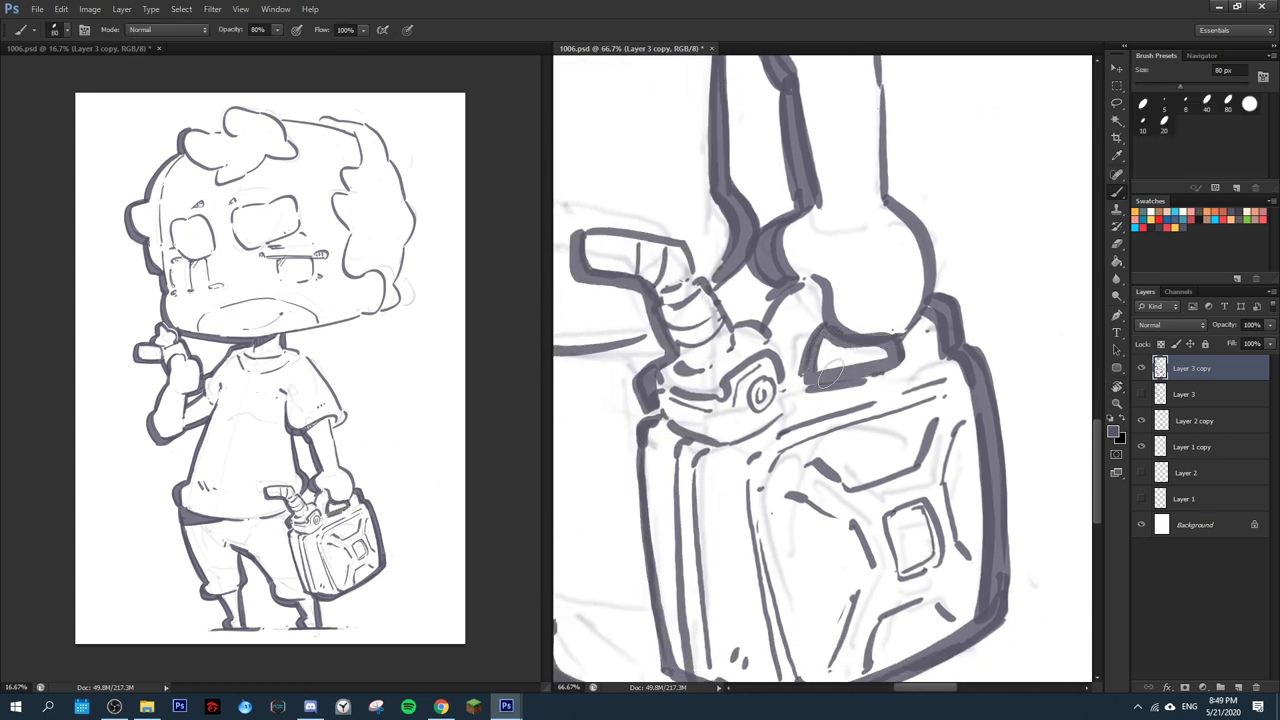
drag(725, 286, 739, 328)
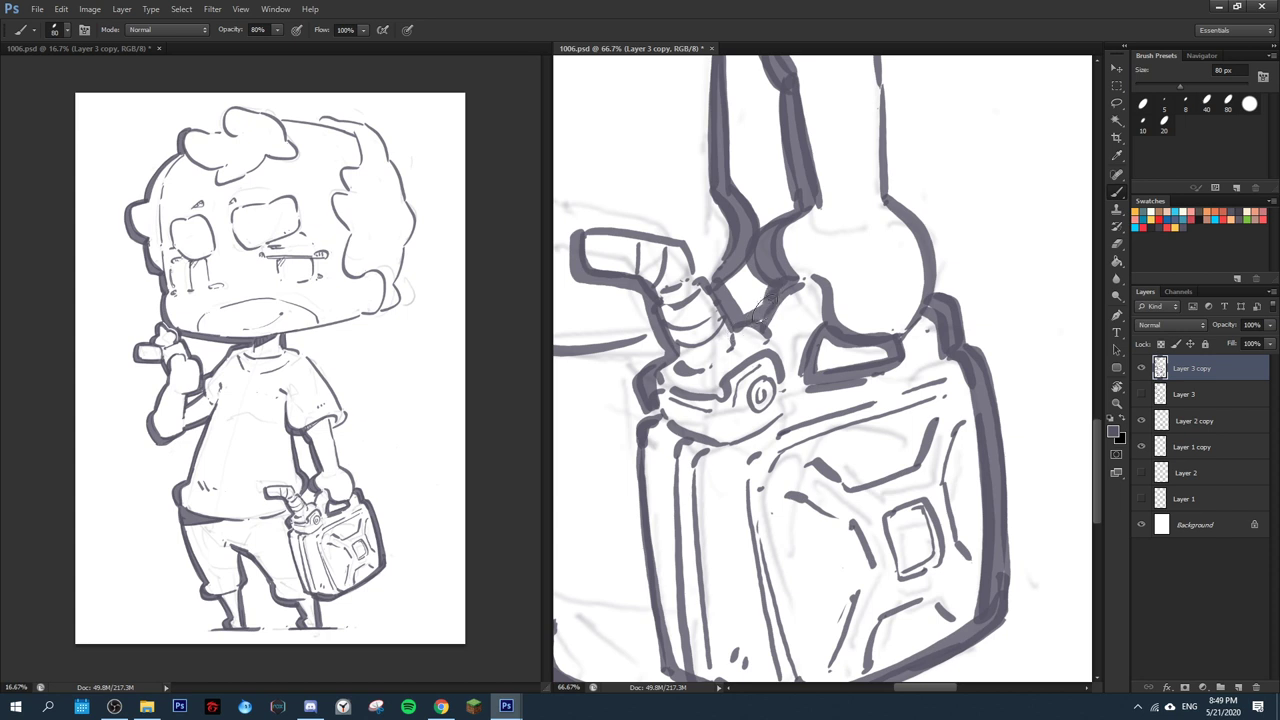
- Thicken the outer line of the hanging arm from the sleeve down around the fist
drag(832, 231, 742, 552)
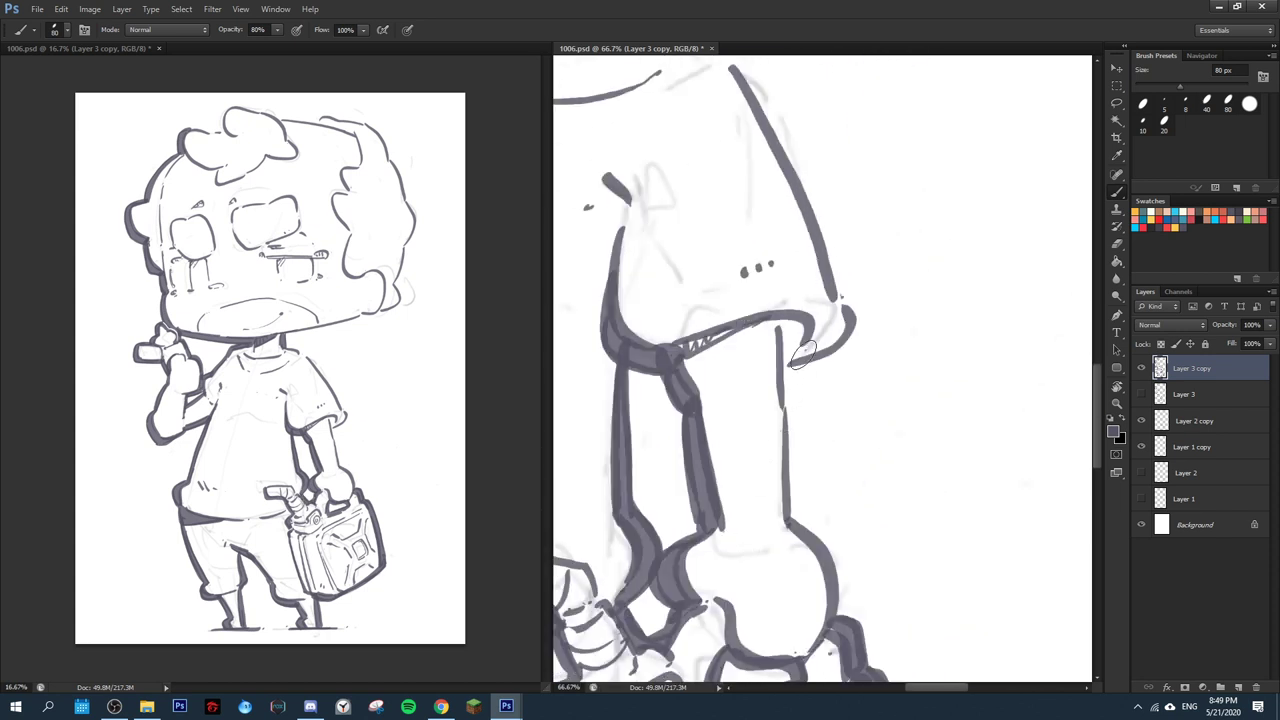
mouse_move(783, 345)
mouse_down()
mouse_move(800, 495)
mouse_move(850, 610)
mouse_up()
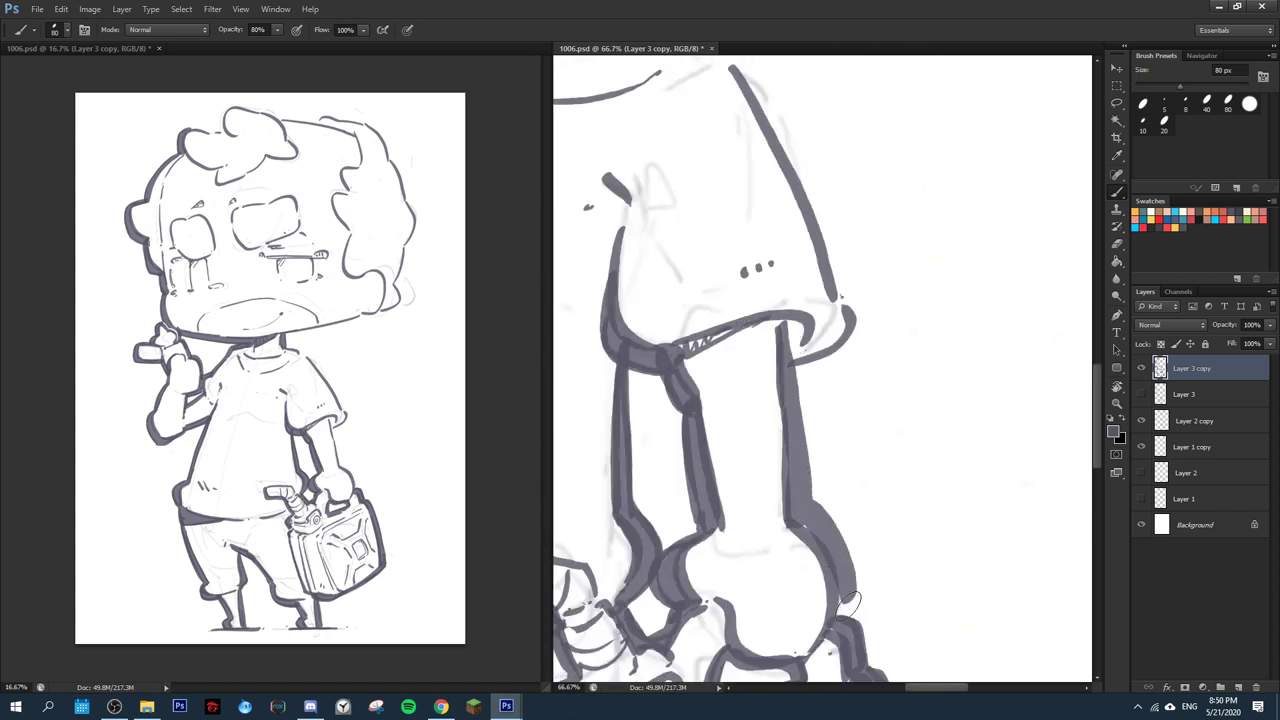
mouse_move(805, 381)
mouse_down()
mouse_move(808, 500)
mouse_move(860, 615)
mouse_up()
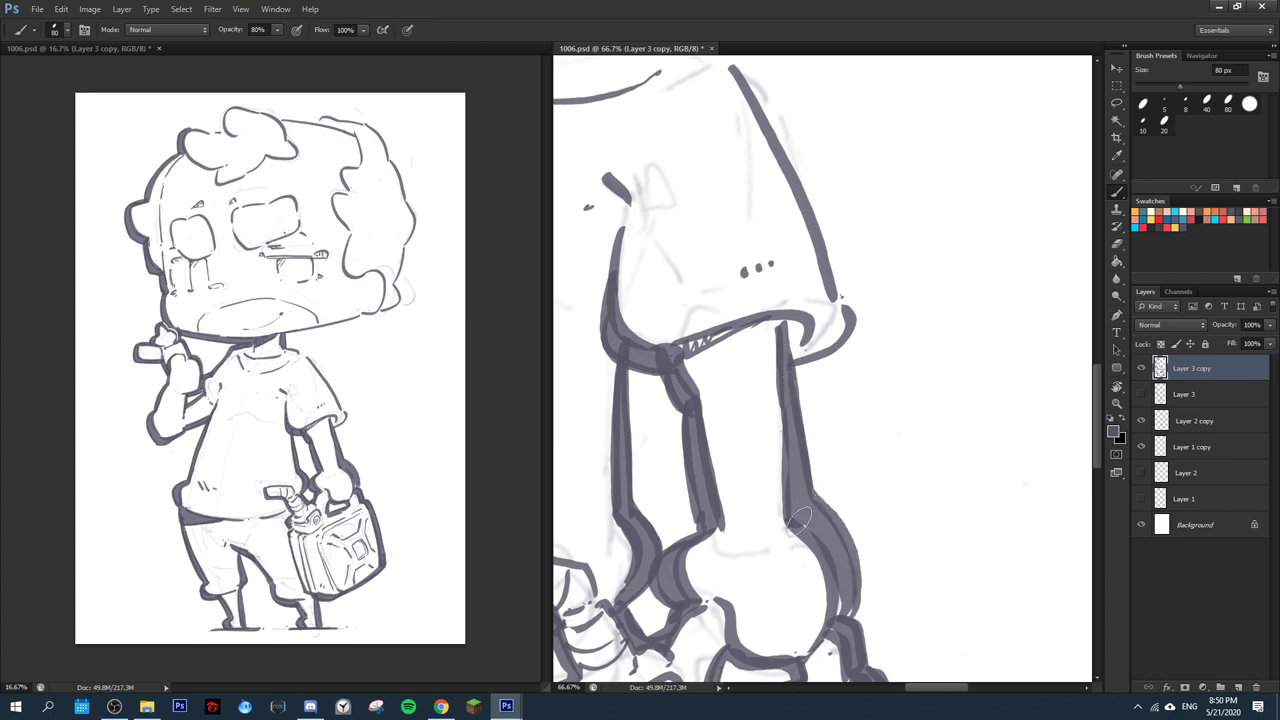
drag(830, 480, 818, 622)
- Thicken the hanging arm's sleeve along its outer edge and cuff, continuing over the shoulder to the neck
mouse_move(720, 202)
mouse_down()
mouse_move(856, 478)
mouse_move(786, 512)
mouse_up()
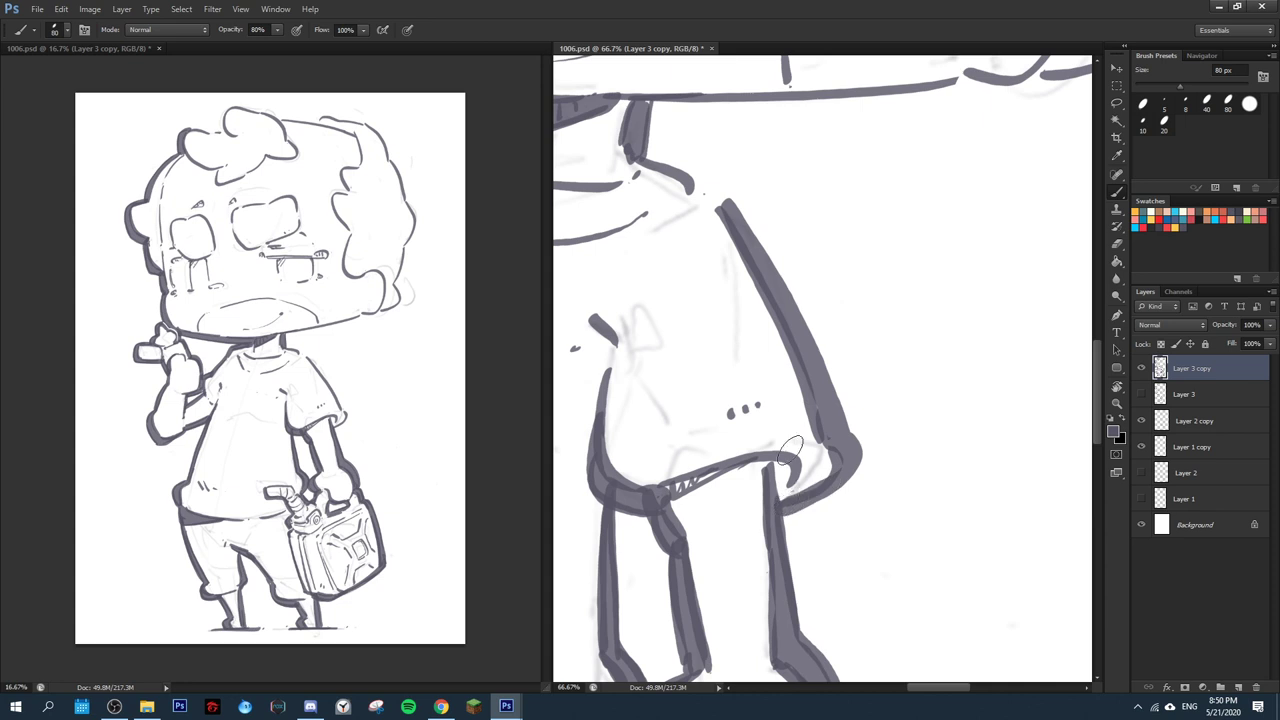
drag(745, 232, 840, 410)
key(r)
mouse_move(838, 232)
mouse_down()
mouse_move(706, 283)
mouse_move(668, 410)
mouse_up()
mouse_move(662, 411)
mouse_down()
mouse_move(766, 200)
mouse_move(707, 235)
mouse_up()
mouse_move(799, 338)
mouse_down()
mouse_move(810, 404)
mouse_move(804, 328)
mouse_move(806, 438)
mouse_move(787, 452)
mouse_up()
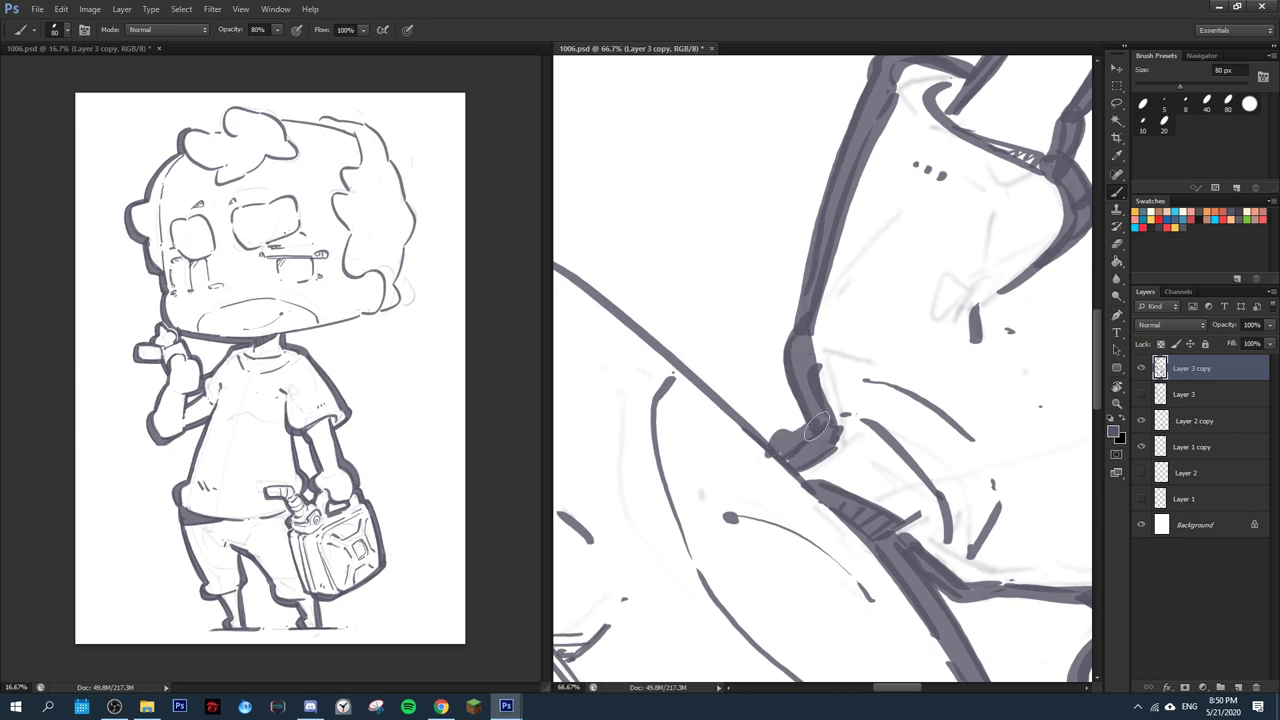
key(e)
key(b)
- Thicken the jaw line from the neck to the hair at the back of the head, and clean up the overlap there
key(r)
mouse_move(787, 455)
mouse_down()
mouse_move(720, 454)
mouse_move(640, 370)
mouse_move(640, 244)
mouse_move(727, 124)
mouse_move(718, 132)
mouse_up()
drag(655, 225, 815, 565)
mouse_move(668, 240)
mouse_down()
mouse_move(785, 530)
mouse_move(818, 574)
mouse_move(725, 416)
mouse_move(716, 345)
mouse_move(705, 441)
mouse_move(730, 464)
mouse_move(784, 465)
mouse_up()
key(space)
key(r)
key(e)
drag(722, 418, 768, 452)
key(b)
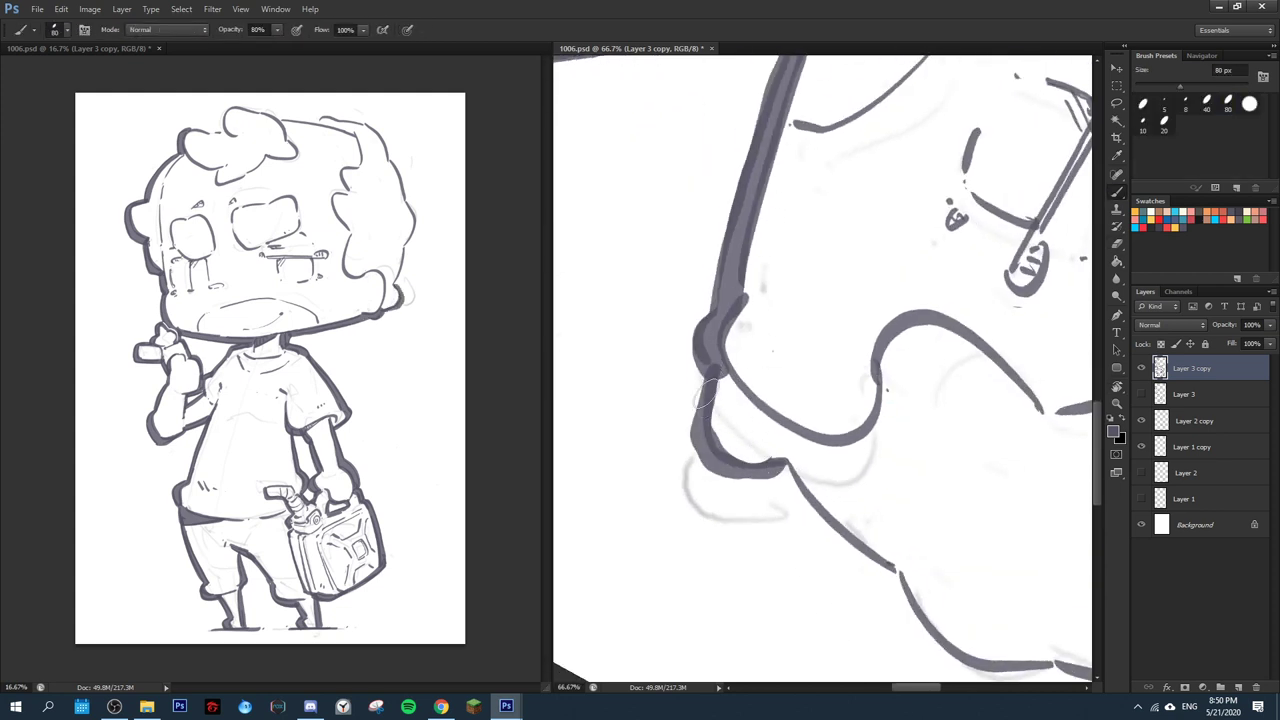
- Thicken the outer edge of the lowest hair curl behind the jaw and the hair segment directly above it
mouse_move(706, 388)
mouse_down()
mouse_move(762, 473)
mouse_move(782, 466)
mouse_up()
key(r)
drag(935, 425, 817, 513)
key(space)
drag(817, 513, 757, 249)
mouse_move(757, 249)
mouse_down()
mouse_move(660, 206)
mouse_move(631, 243)
mouse_move(696, 372)
mouse_up()
key(b)
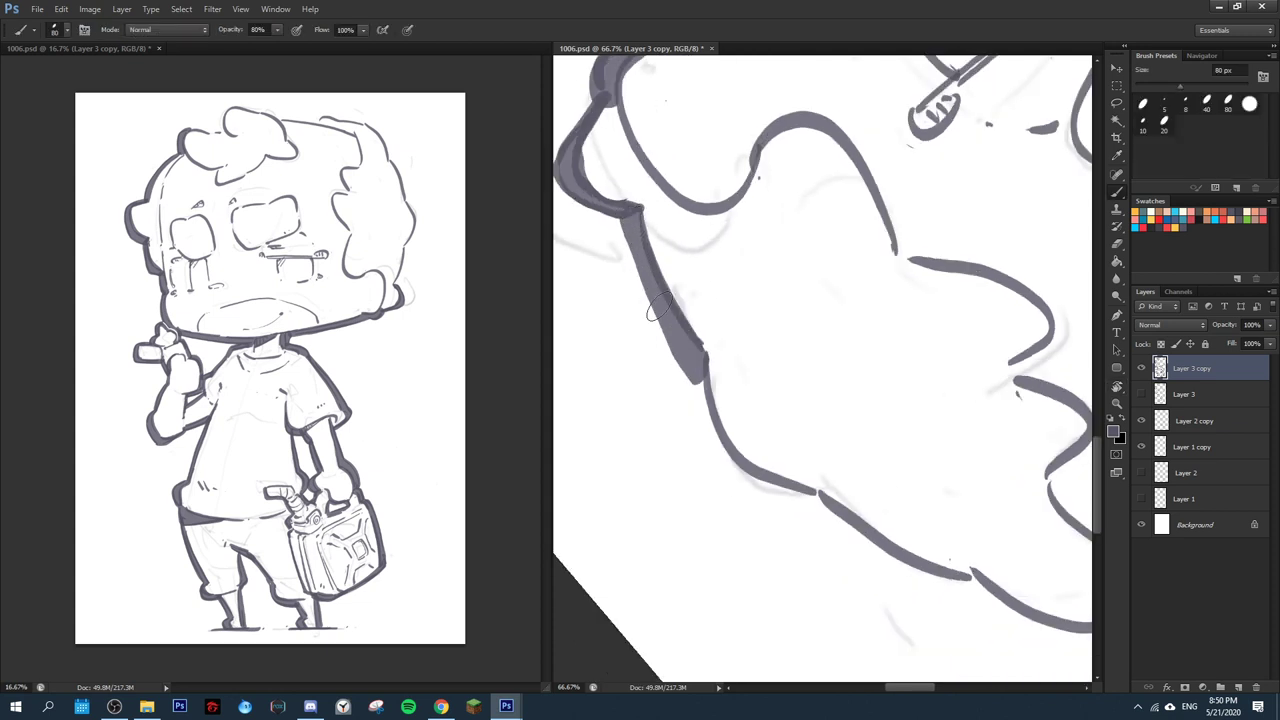
mouse_move(633, 226)
mouse_down()
mouse_move(667, 351)
mouse_move(689, 376)
mouse_up()
- Thicken the bulging middle hair segments along the back of the head
key(r)
drag(683, 196, 761, 154)
key(b)
mouse_move(699, 308)
mouse_down()
mouse_move(692, 349)
mouse_move(720, 465)
mouse_move(765, 485)
mouse_up()
mouse_move(700, 345)
mouse_down()
mouse_move(745, 485)
mouse_move(760, 485)
mouse_up()
key(r)
mouse_move(808, 430)
mouse_down()
mouse_move(780, 420)
mouse_move(740, 211)
mouse_up()
key(space)
mouse_move(740, 211)
mouse_down()
mouse_move(688, 220)
mouse_move(666, 310)
mouse_move(740, 448)
mouse_up()
key(b)
mouse_move(666, 276)
mouse_down()
mouse_move(677, 342)
mouse_move(733, 444)
mouse_up()
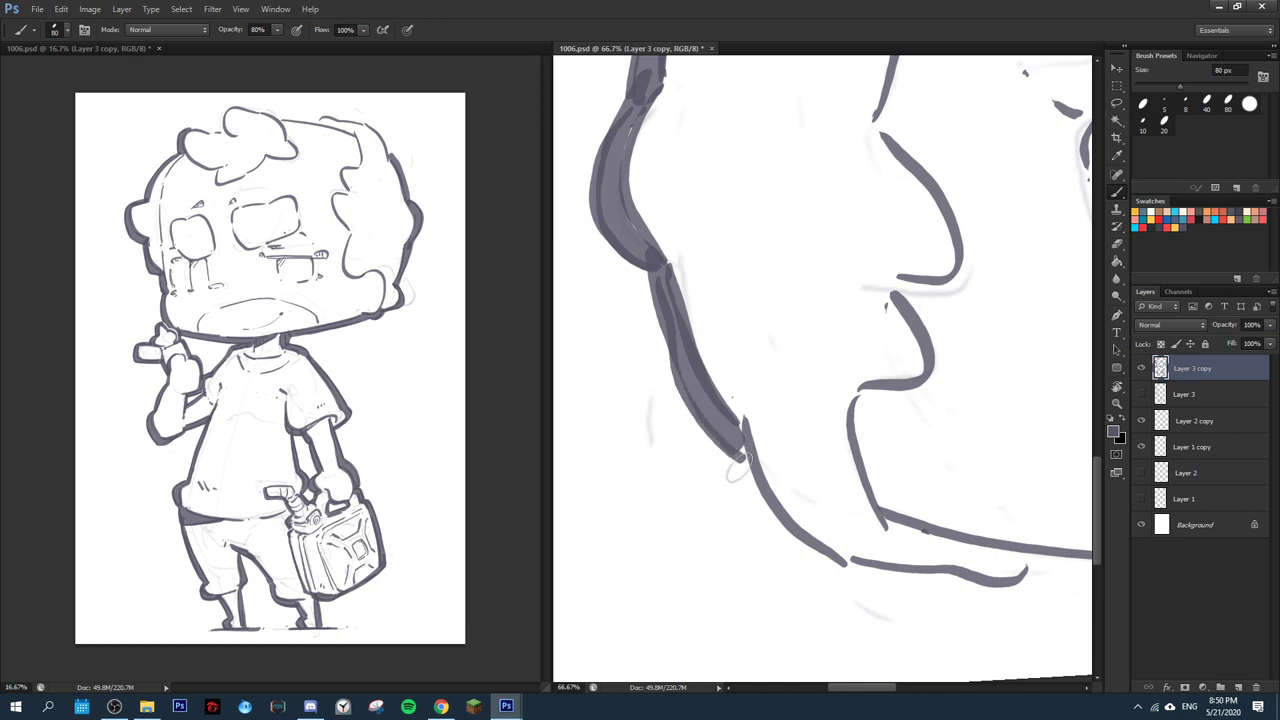
- Thicken the upper back hair outline around to the short hair tip at the top of the head
key(space)
key(r)
mouse_move(763, 350)
mouse_down()
mouse_move(711, 149)
mouse_move(805, 124)
mouse_up()
key(b)
mouse_move(750, 182)
mouse_down()
mouse_move(795, 365)
mouse_move(985, 452)
mouse_move(952, 442)
mouse_move(934, 471)
mouse_move(900, 458)
mouse_up()
key(e)
key(b)
mouse_move(783, 357)
mouse_down()
mouse_move(888, 413)
mouse_move(972, 432)
mouse_up()
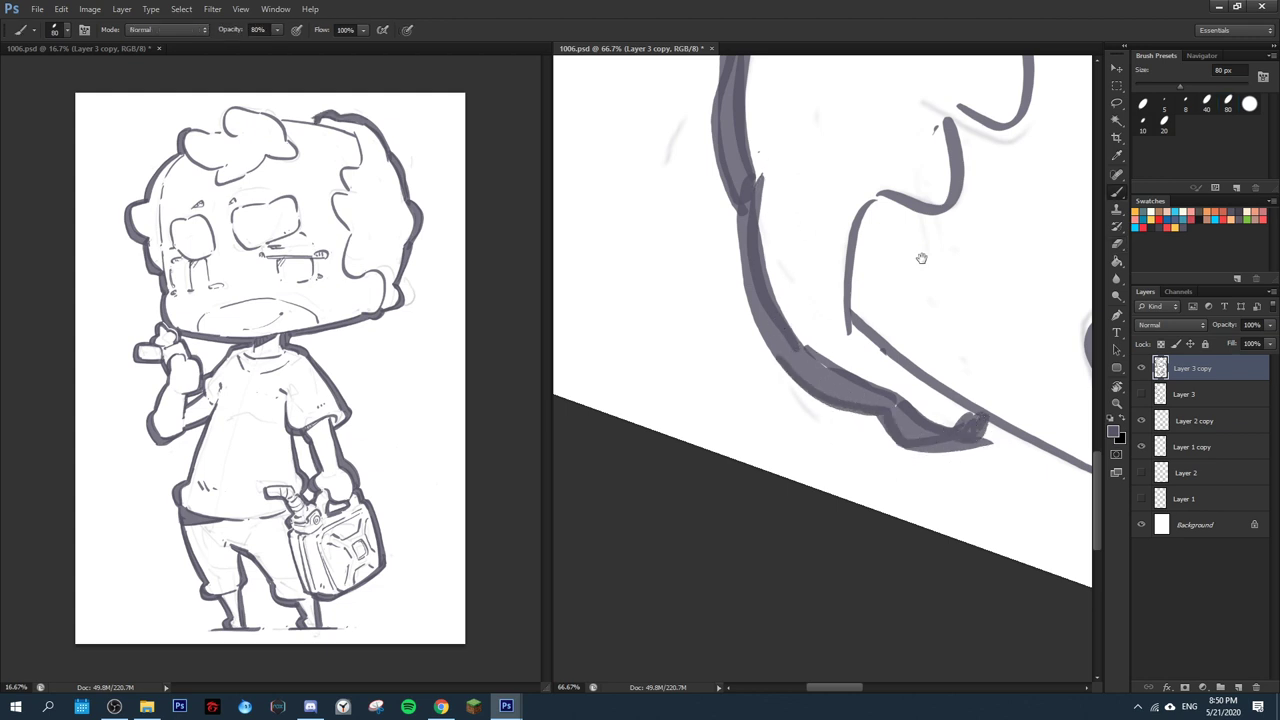
- Thicken the top-of-head outline from the back hair tip toward the front hair tuft and clean up the overlap at the tip
drag(921, 258, 644, 331)
key(r)
drag(660, 225, 752, 164)
key(e)
drag(639, 446, 662, 428)
key(b)
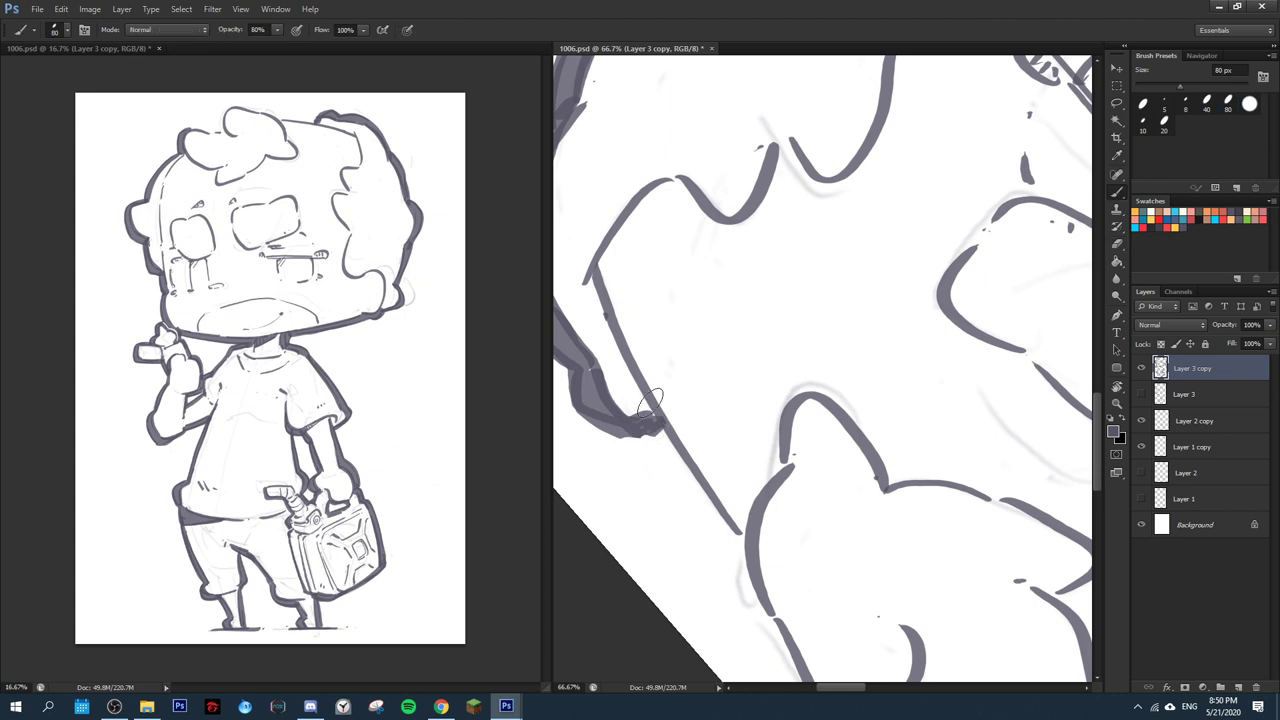
drag(640, 380, 739, 547)
mouse_move(654, 442)
mouse_down()
mouse_move(730, 544)
mouse_move(670, 298)
mouse_up()
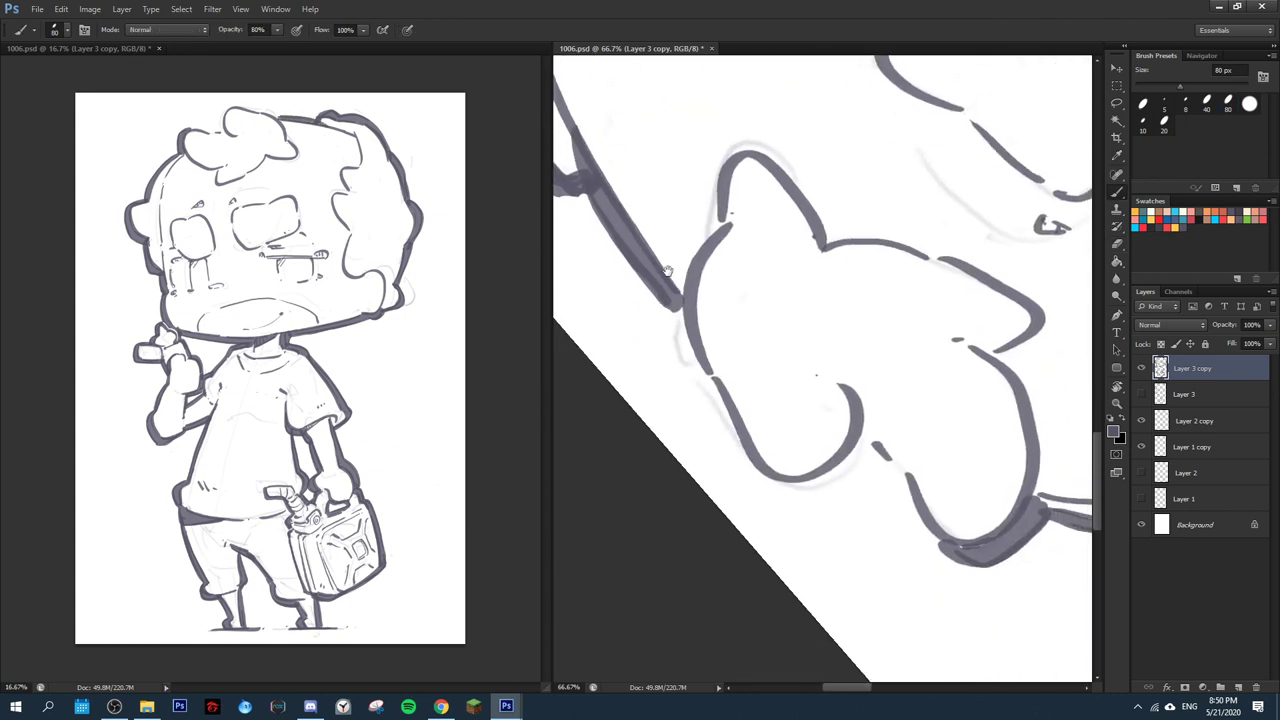
- Thicken the outer outline of the front hair tuft, following its curved segments to the forehead side
mouse_move(722, 222)
mouse_down()
mouse_move(682, 335)
mouse_move(725, 425)
mouse_move(852, 455)
mouse_move(878, 418)
mouse_up()
mouse_move(697, 372)
mouse_down()
mouse_move(742, 493)
mouse_move(880, 433)
mouse_move(955, 548)
mouse_up()
key(e)
key(b)
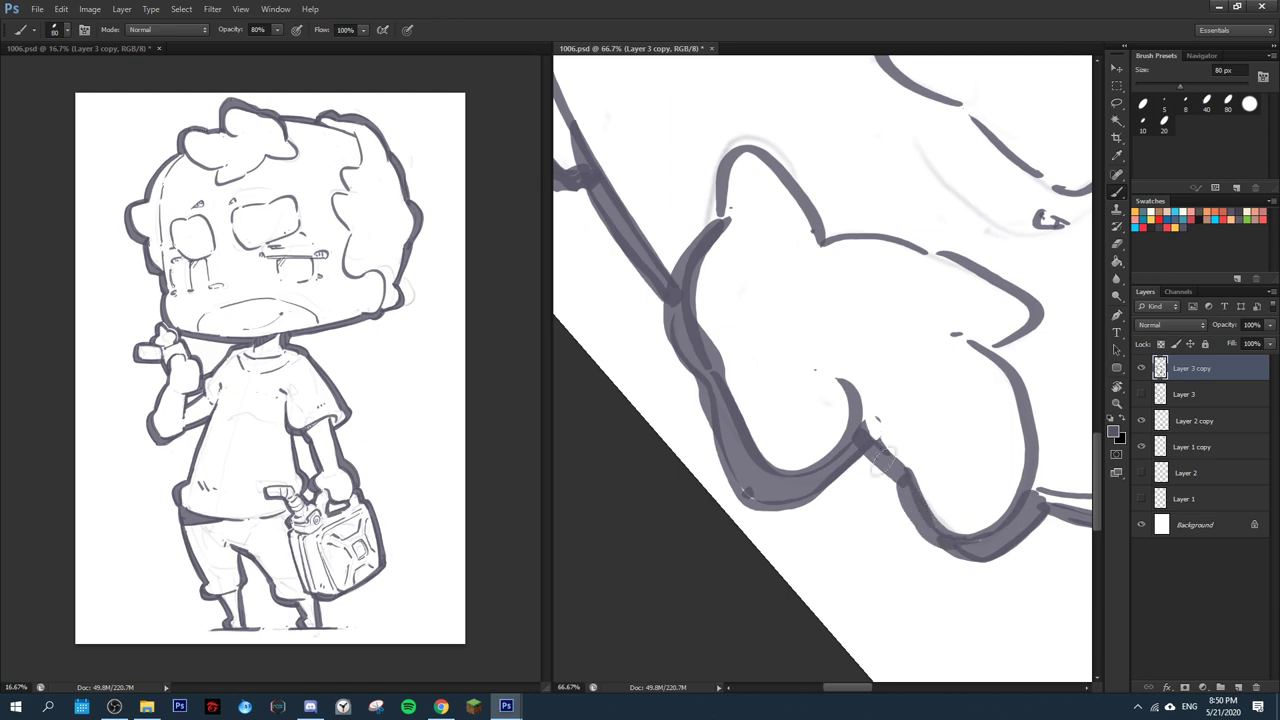
key(r)
mouse_move(895, 470)
mouse_down()
mouse_move(760, 420)
mouse_move(780, 250)
mouse_move(910, 134)
mouse_move(929, 167)
mouse_up()
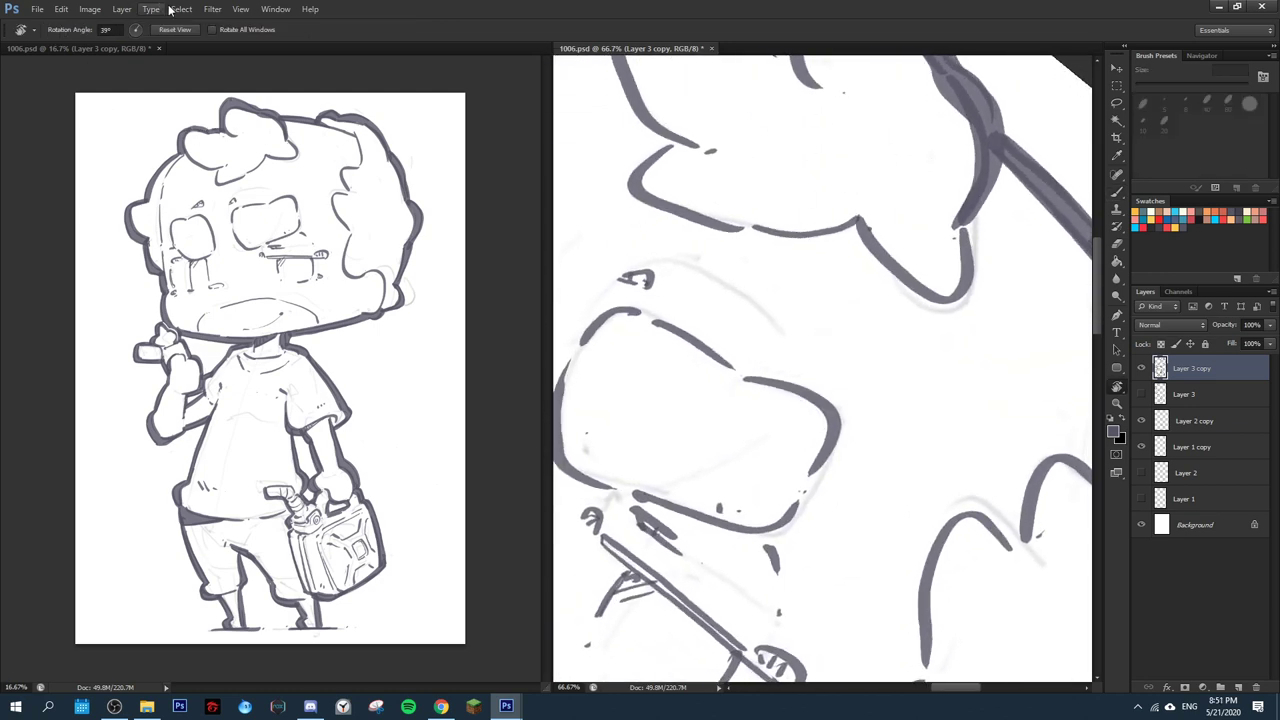
- Reset the view rotation and examine the thickened outline around the head, jaw and shirt
click(190, 29)
key(ctrl+minus)
key(ctrl+minus)
key(ctrl+minus)
key(ctrl+minus)
key(ctrl+minus)
key(ctrl+minus)
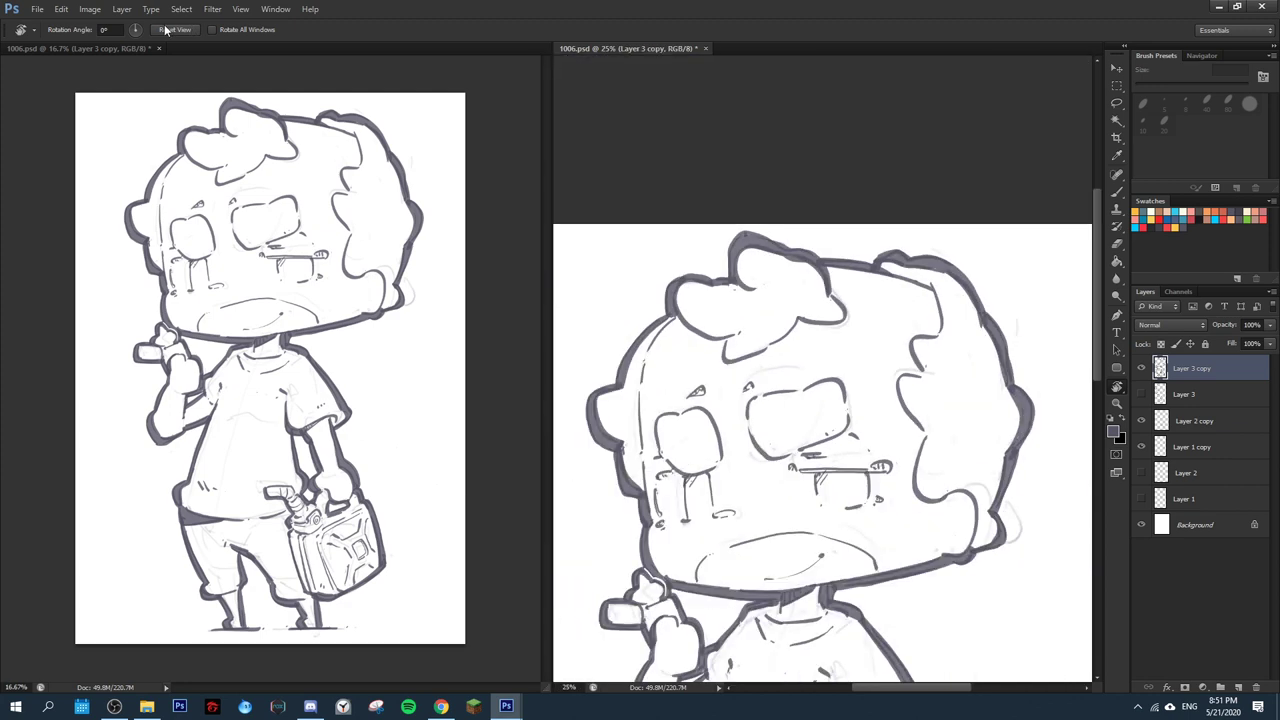
key(ctrl+plus)
key(ctrl+plus)
key(ctrl+plus)
key(ctrl+plus)
key(ctrl+plus)
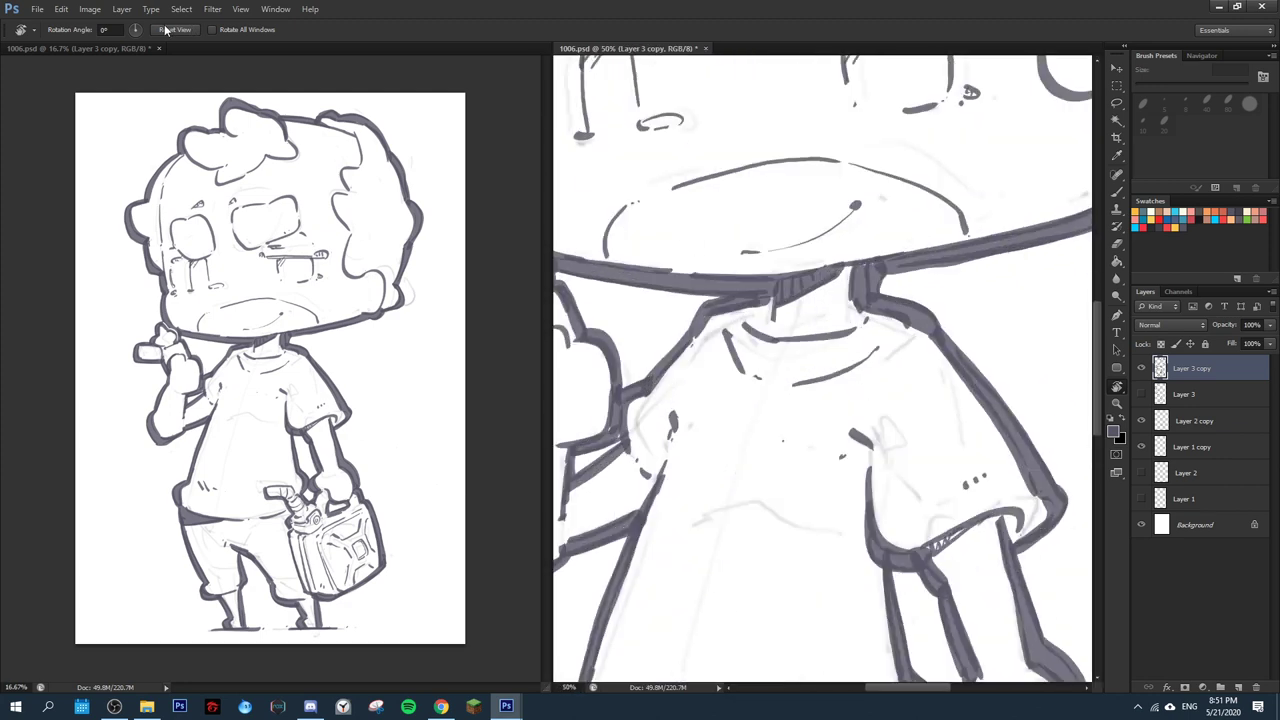
mouse_move(957, 196)
mouse_down()
mouse_move(832, 435)
mouse_move(653, 537)
mouse_up()
key(b)
mouse_move(860, 418)
mouse_down()
mouse_move(874, 242)
mouse_move(872, 353)
mouse_up()
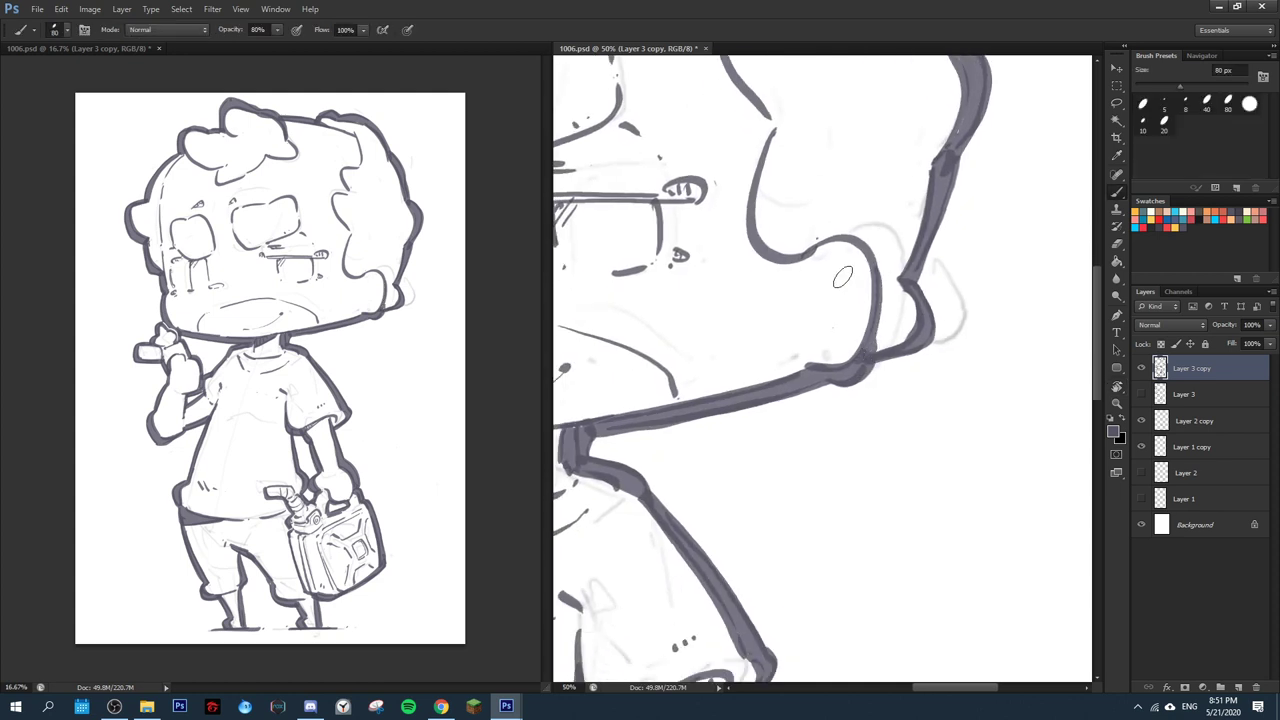
- Duplicate Layer 3 copy, hide the original, and thicken the front tuft's lower line where it meets the forehead
key(ctrl+j)
click(1141, 394)
drag(714, 250, 1123, 636)
key(ctrl+plus)
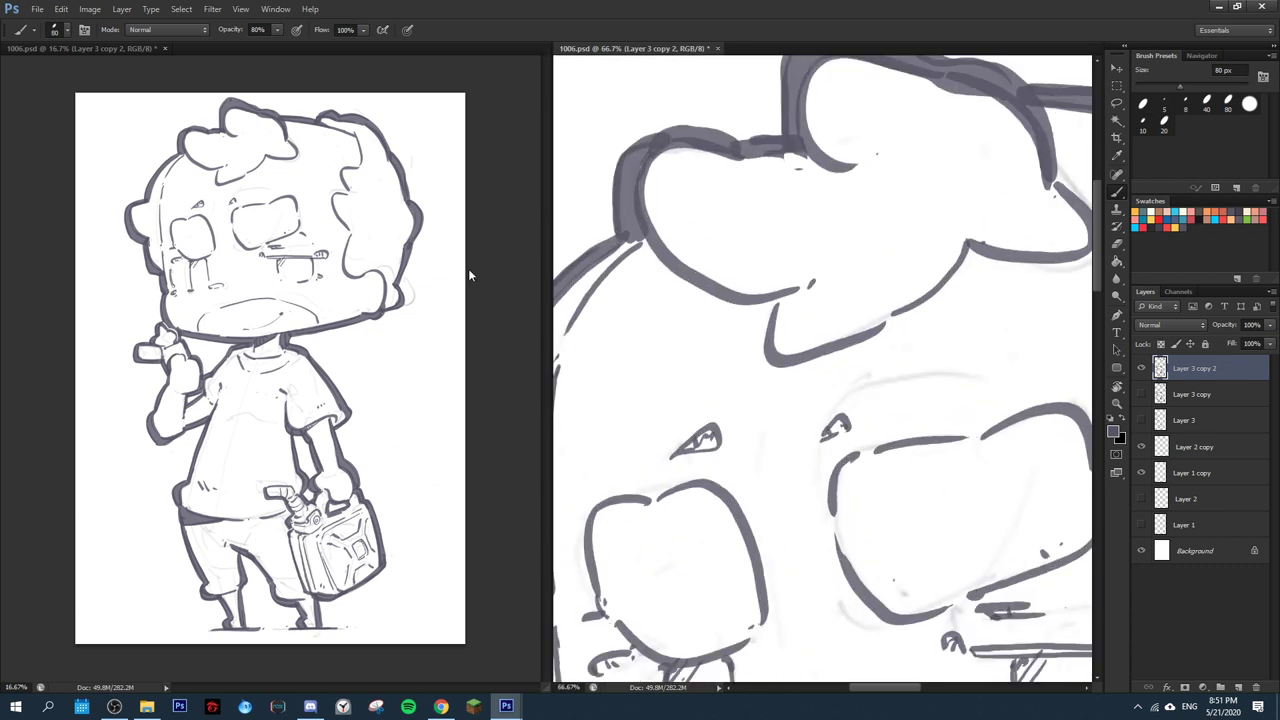
drag(728, 249, 762, 332)
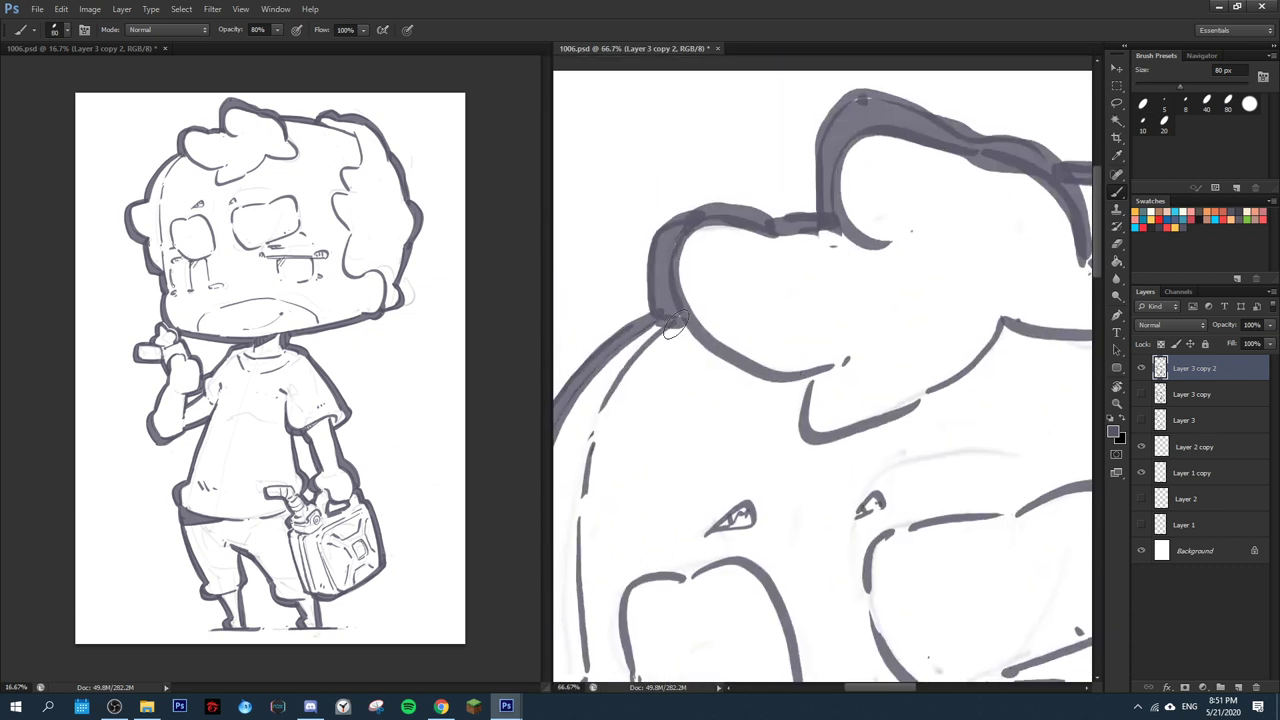
drag(676, 321, 761, 371)
drag(669, 343, 786, 181)
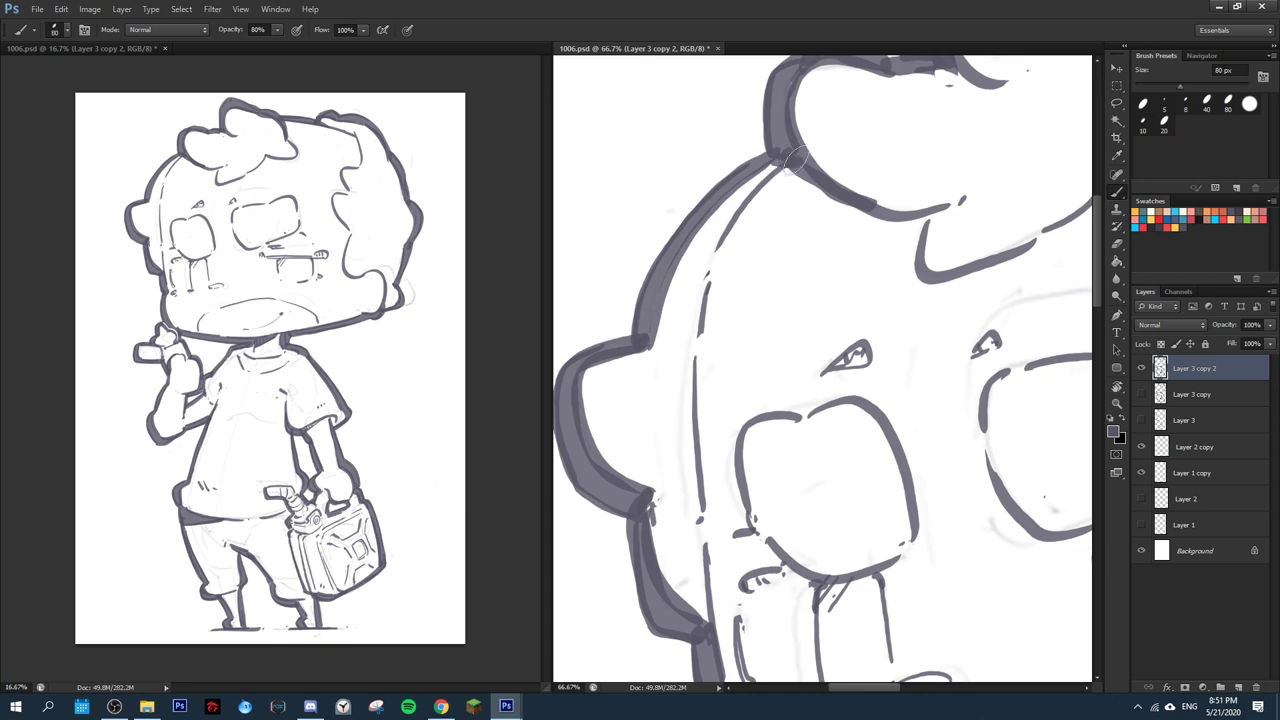
- Thicken the outer upper corner of the smaller eye outline and both upper corners of the larger eye outline
mouse_move(728, 228)
mouse_down()
mouse_move(788, 166)
mouse_move(722, 238)
mouse_move(731, 275)
mouse_move(751, 252)
mouse_move(735, 249)
mouse_up()
scroll(725, 238, down, 4)
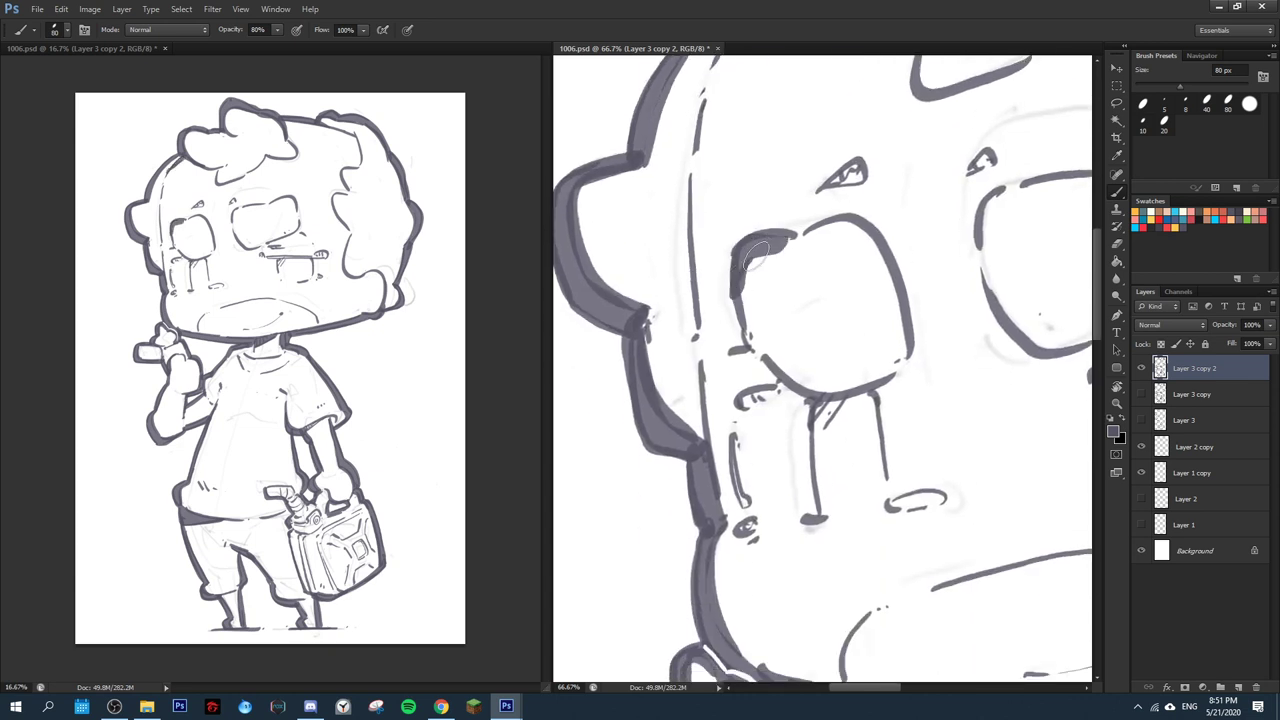
drag(856, 235, 620, 284)
mouse_move(750, 309)
mouse_down()
mouse_move(757, 253)
mouse_move(846, 227)
mouse_move(756, 320)
mouse_up()
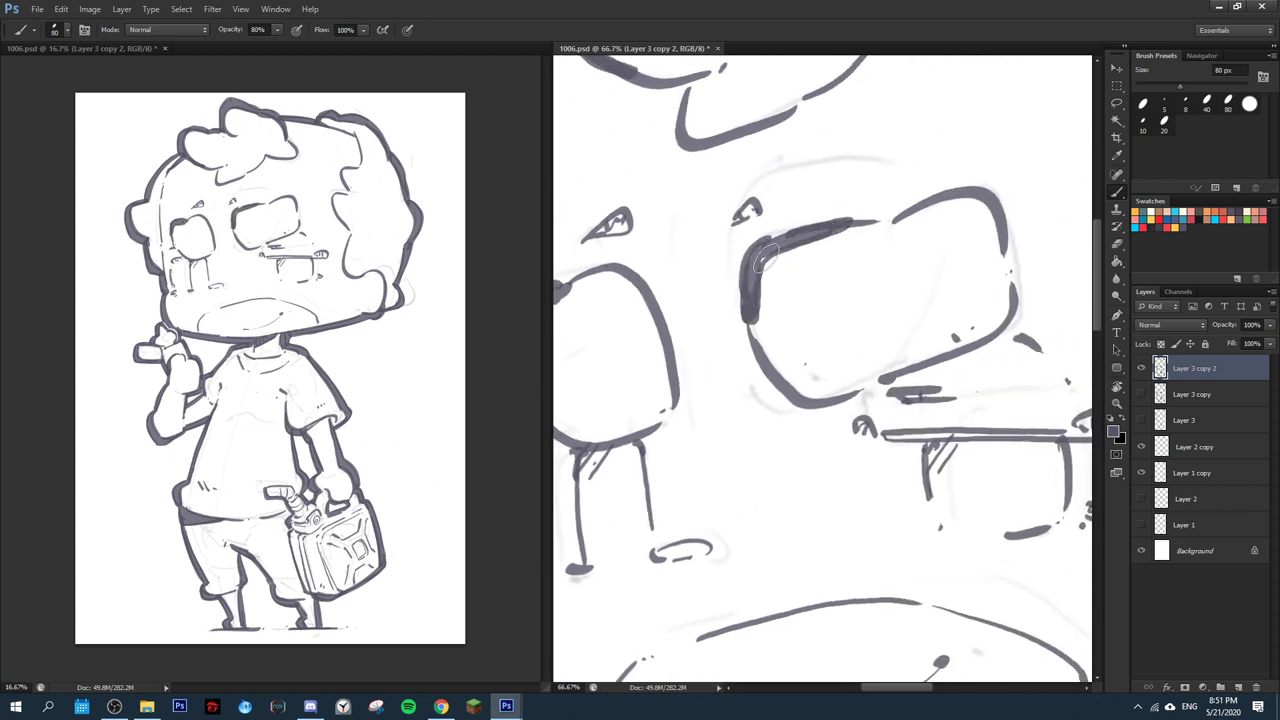
mouse_move(905, 216)
mouse_down()
mouse_move(970, 192)
mouse_move(1008, 268)
mouse_up()
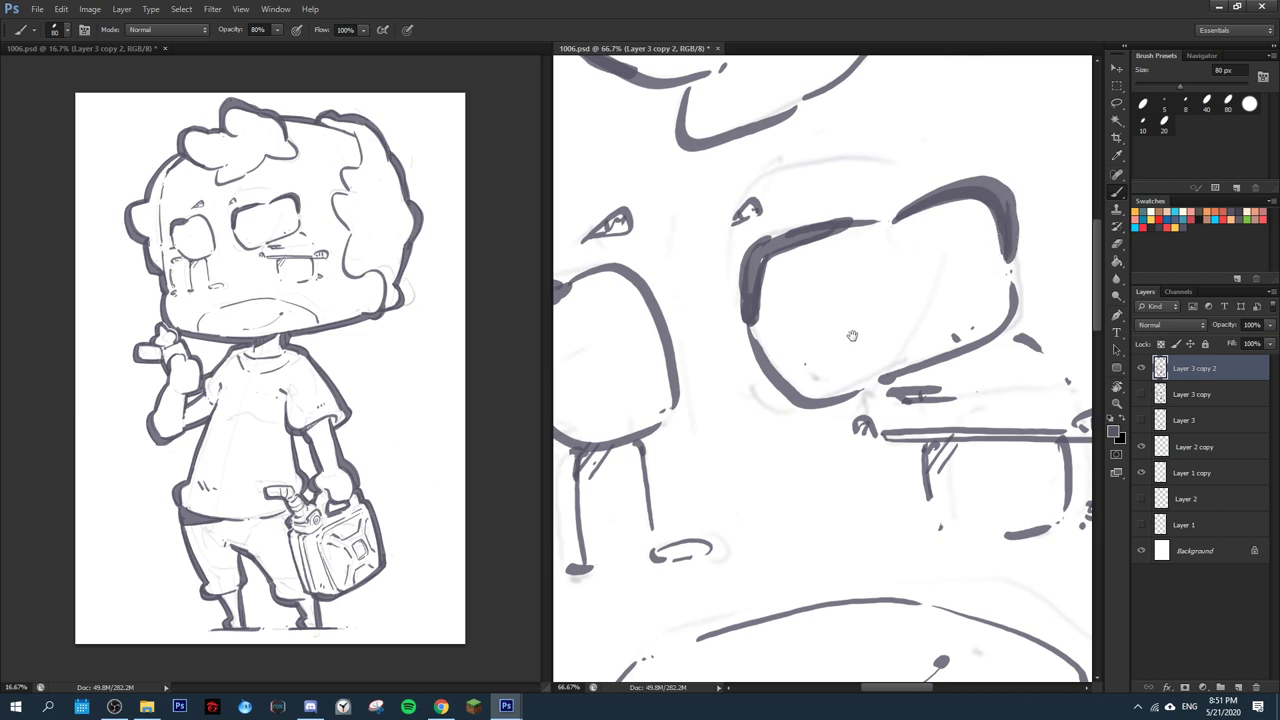
- Thicken the smaller eye's lower inner corner and the vertical line running down from it
scroll(852, 336, down, 3)
scroll(852, 336, left, 2)
mouse_move(680, 319)
mouse_down()
mouse_move(738, 275)
mouse_move(705, 309)
mouse_move(715, 362)
mouse_up()
key(ctrl+z)
mouse_move(746, 347)
mouse_down()
mouse_move(630, 389)
mouse_move(596, 430)
mouse_up()
key(e)
key(b)
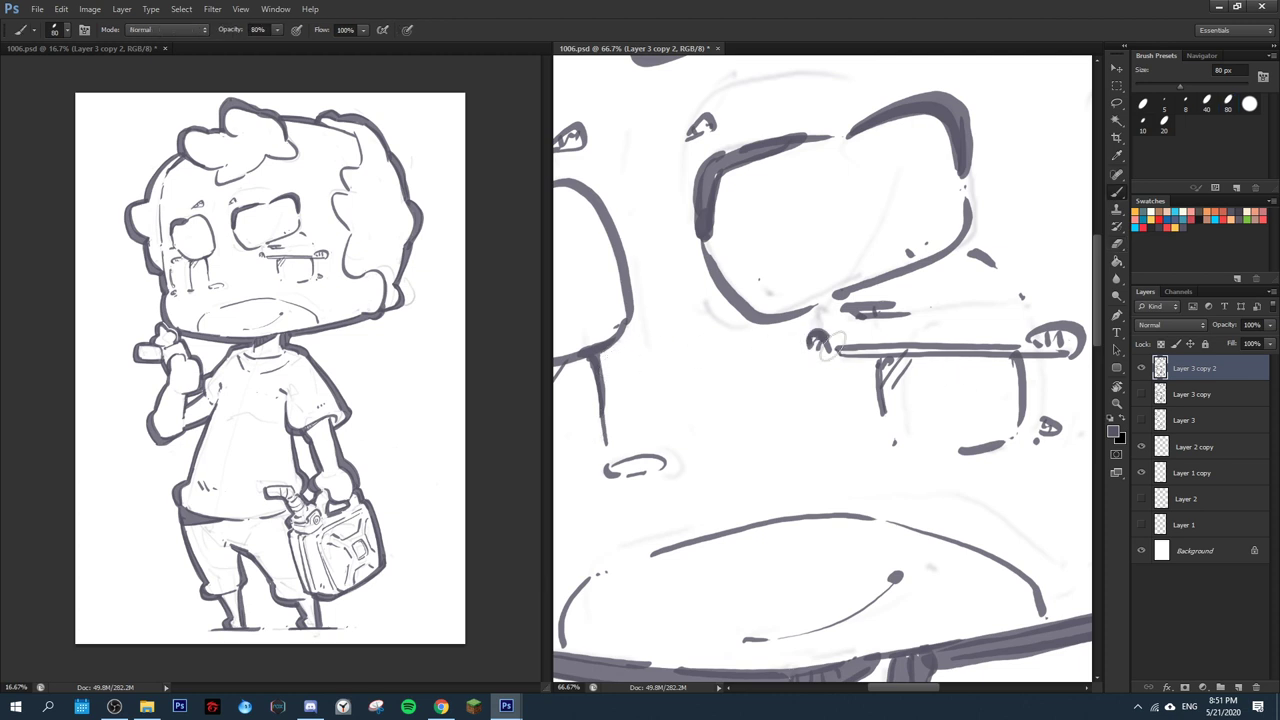
- Thicken both ends of the horizontal line under the larger eye and darken the small marks below the smaller eye
drag(828, 342, 839, 351)
mouse_move(888, 343)
mouse_down()
mouse_move(771, 321)
mouse_move(938, 332)
mouse_up()
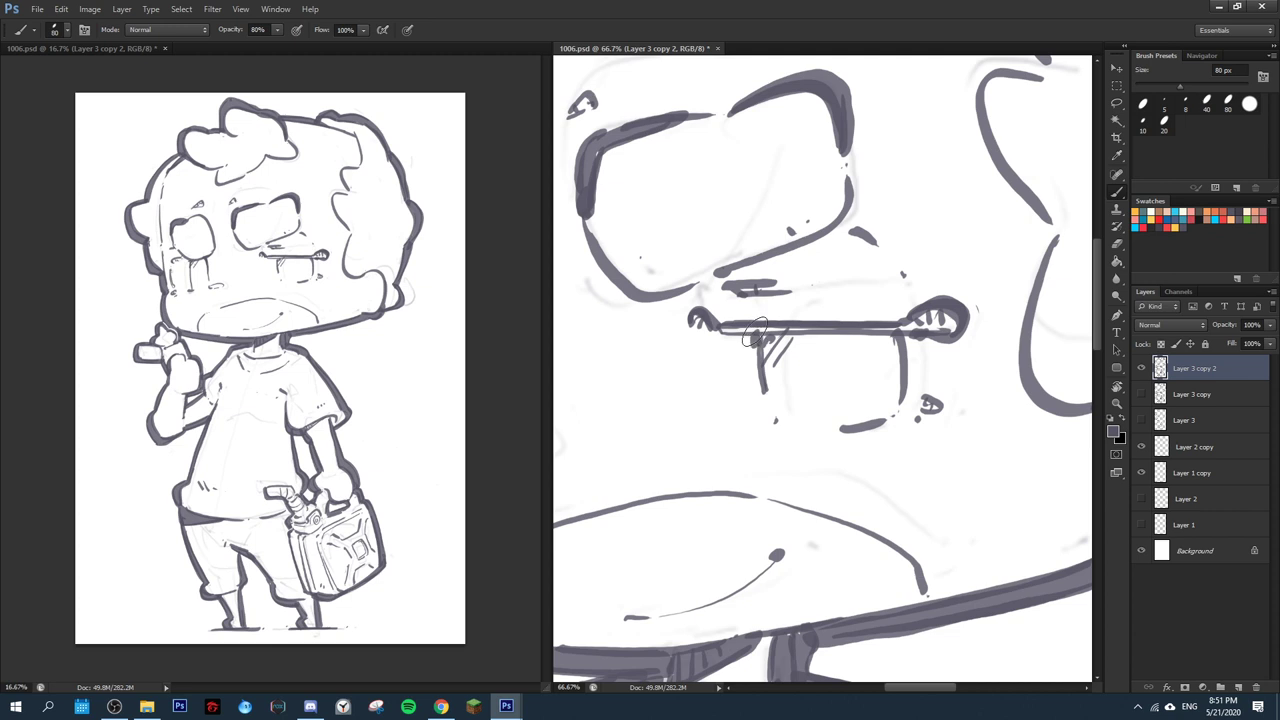
drag(783, 343, 908, 291)
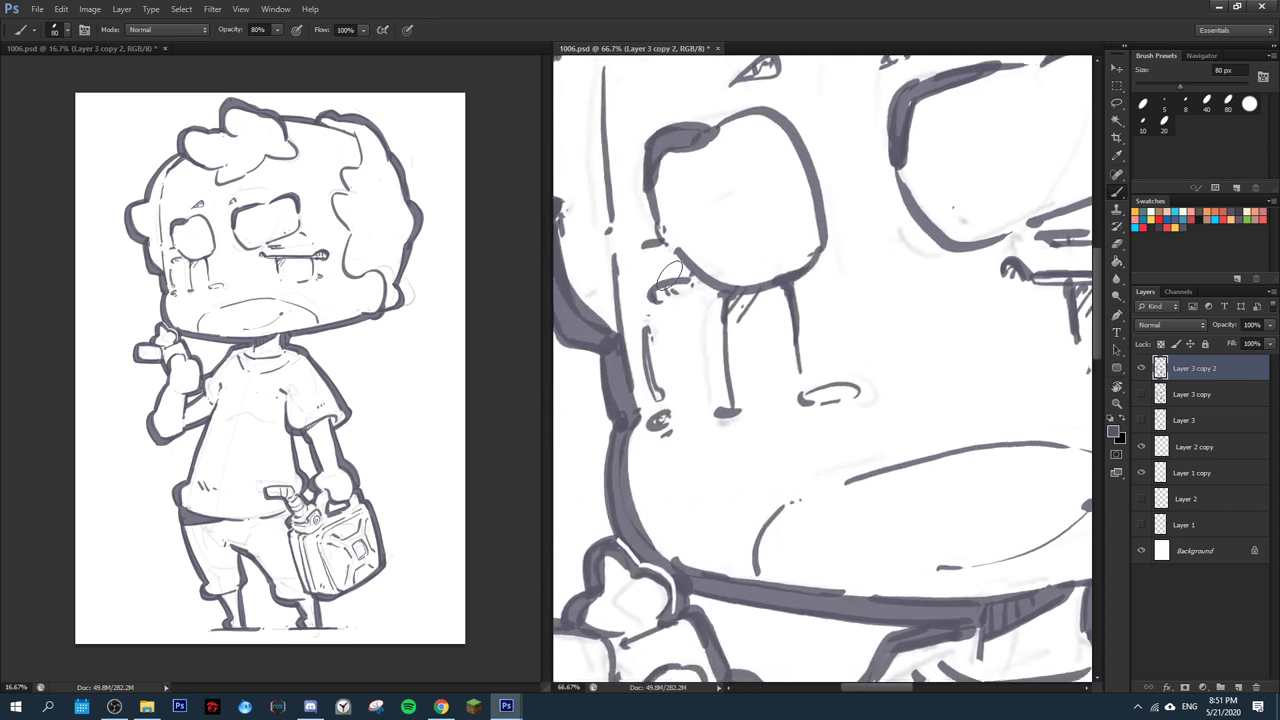
drag(668, 273, 680, 275)
- Hatch the inside of the lowest hair curl behind the jaw and darken the neck shadow under the chin
drag(968, 455, 690, 255)
mouse_move(1065, 208)
mouse_down()
mouse_move(786, 357)
mouse_move(625, 416)
mouse_up()
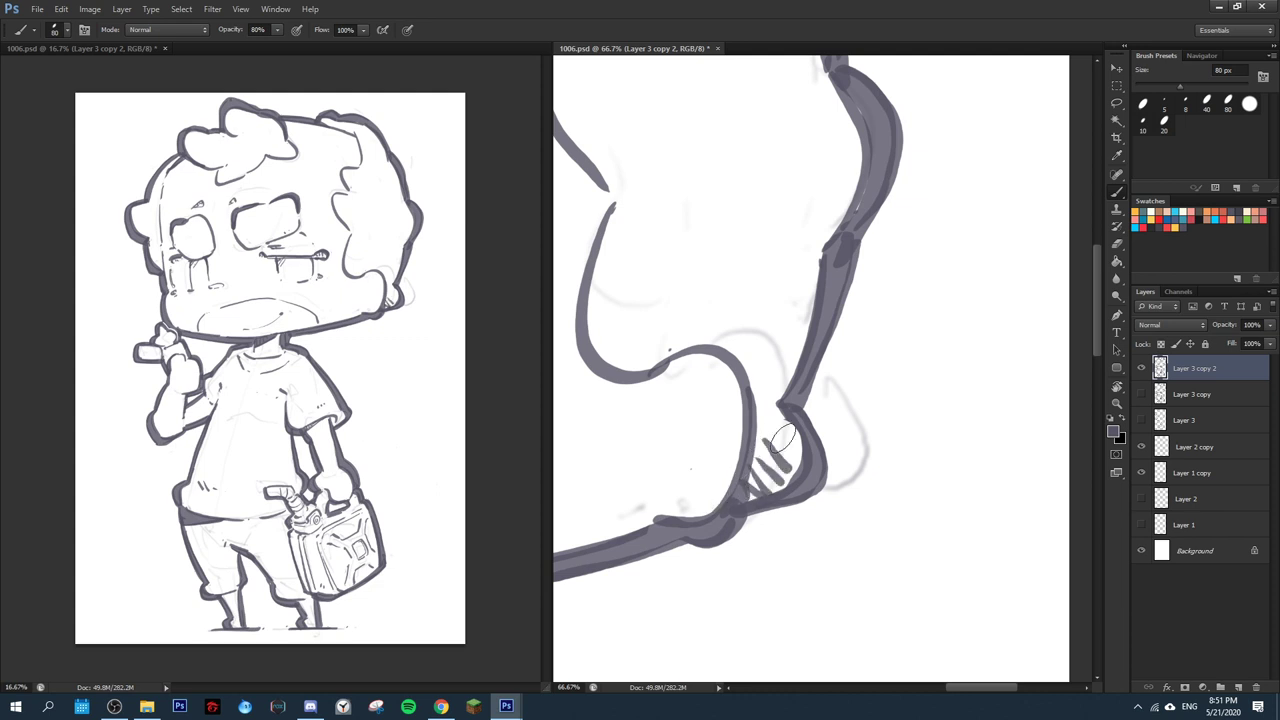
mouse_move(754, 386)
mouse_down()
mouse_move(878, 332)
mouse_move(728, 272)
mouse_up()
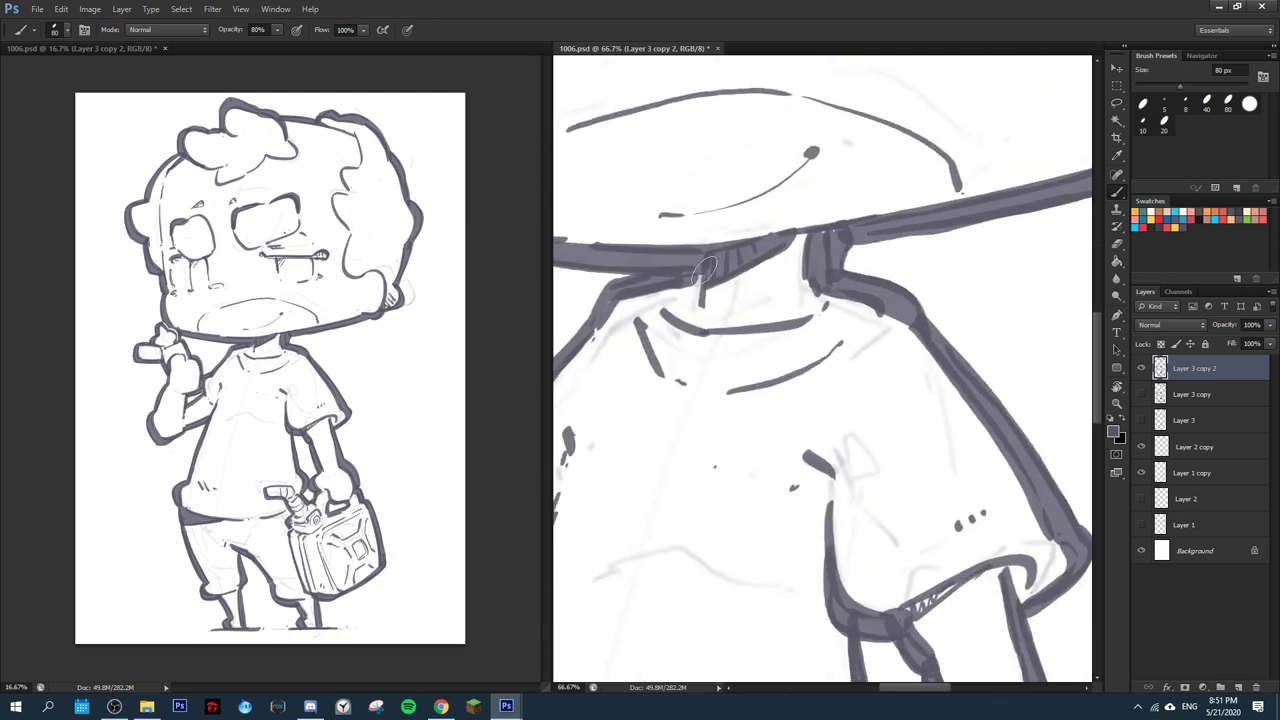
drag(786, 336, 746, 246)
- Thicken the outline of the fuel can's nozzle end and save the document
drag(783, 508, 740, 318)
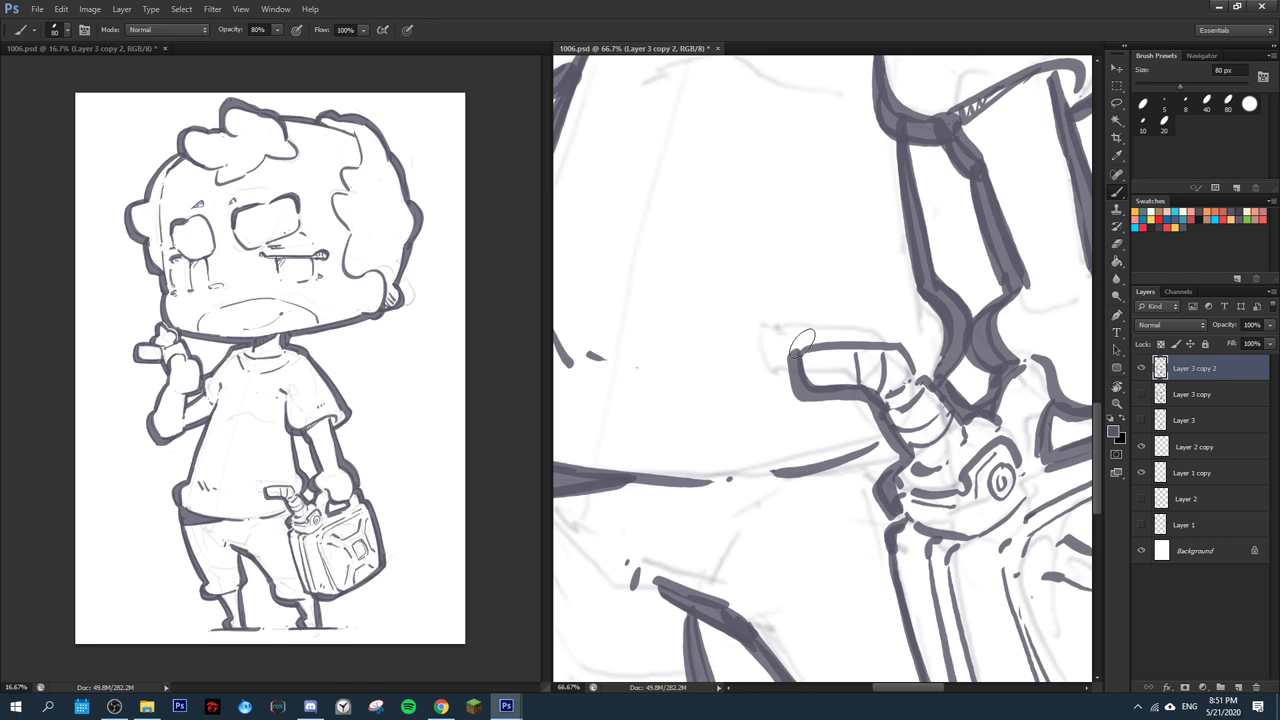
drag(802, 344, 922, 369)
mouse_move(826, 419)
mouse_down()
mouse_move(963, 349)
mouse_move(760, 480)
mouse_up()
key(ctrl+s)
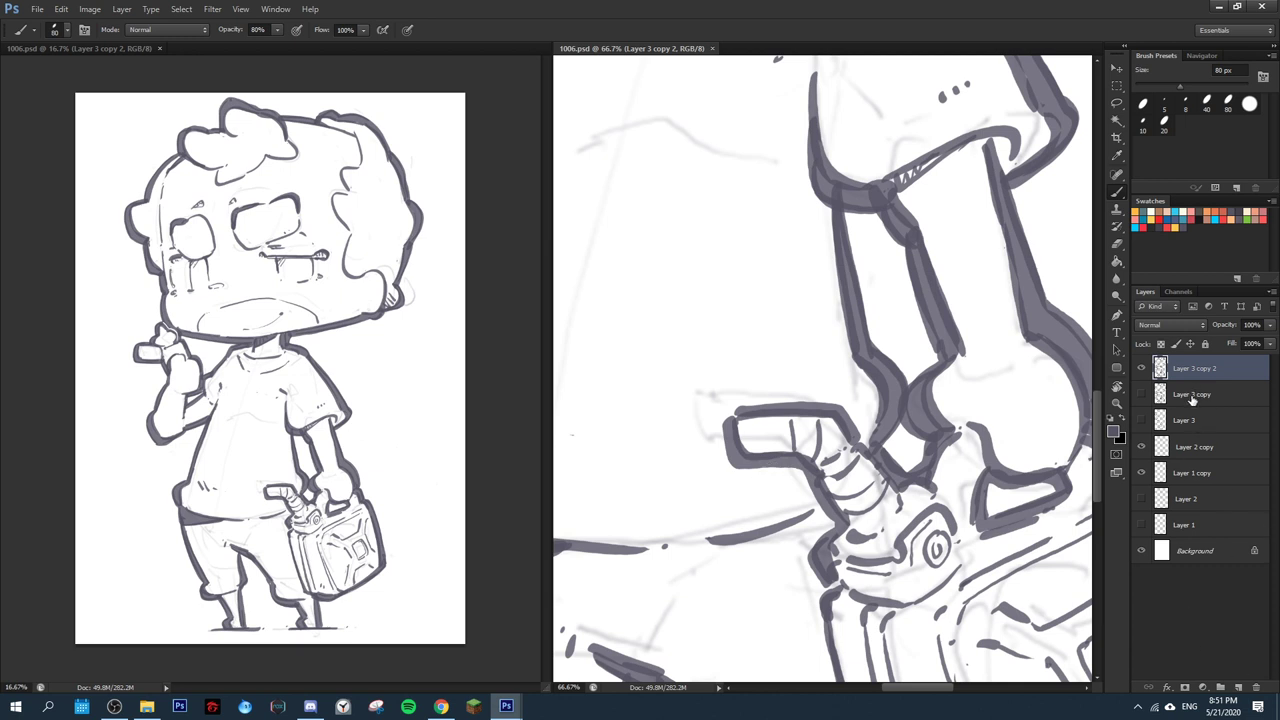
- Duplicate the Layer 3 copy 2 line art and add an empty layer between the two copies
click(1238, 688)
mouse_move(1176, 376)
mouse_down()
mouse_move(1178, 396)
mouse_move(1181, 360)
mouse_up()
click(1183, 391)
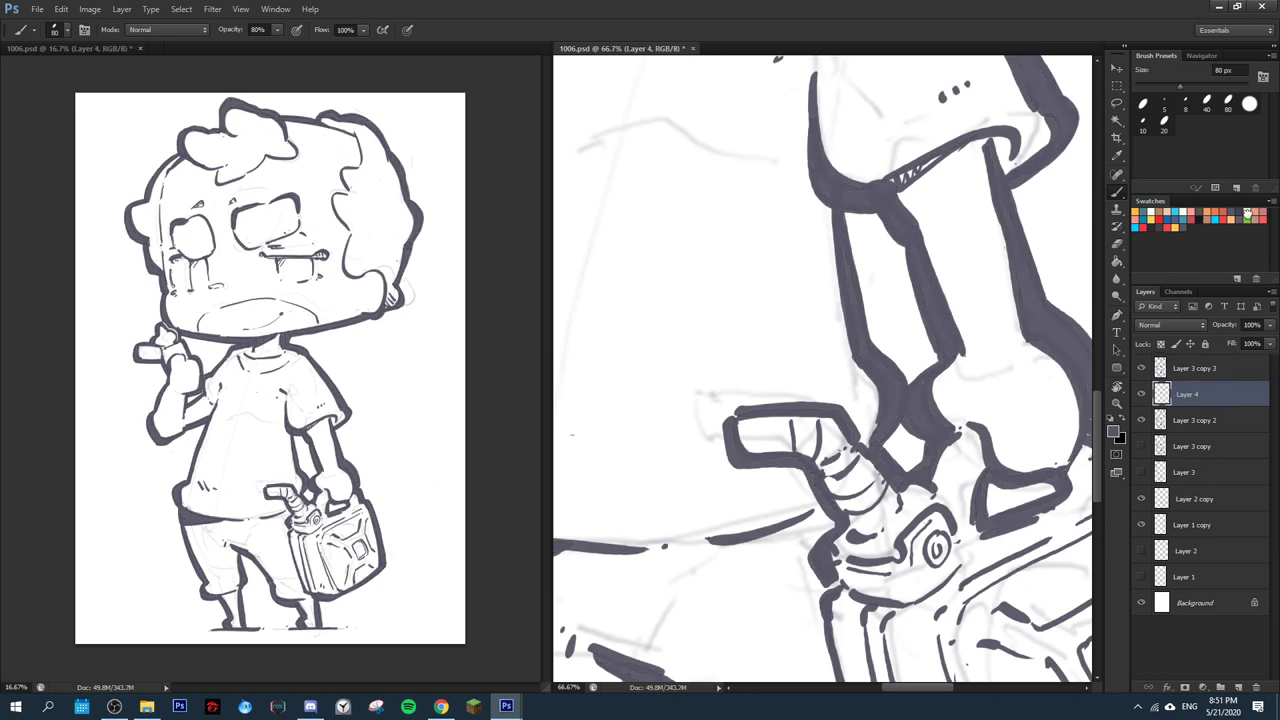
- Fill the new empty layer with the light cream swatch colour
click(1247, 214)
key(g)
click(861, 234)
key(b)
click(1186, 376)
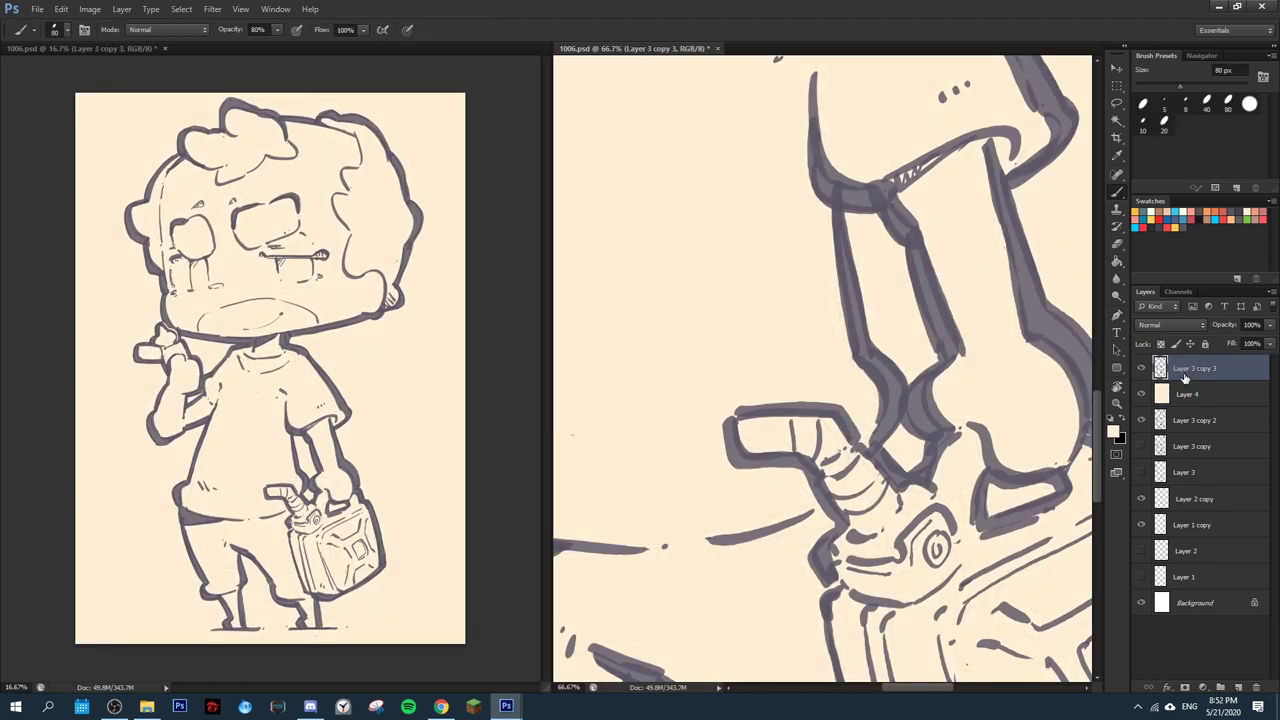
key(ctrl+u)
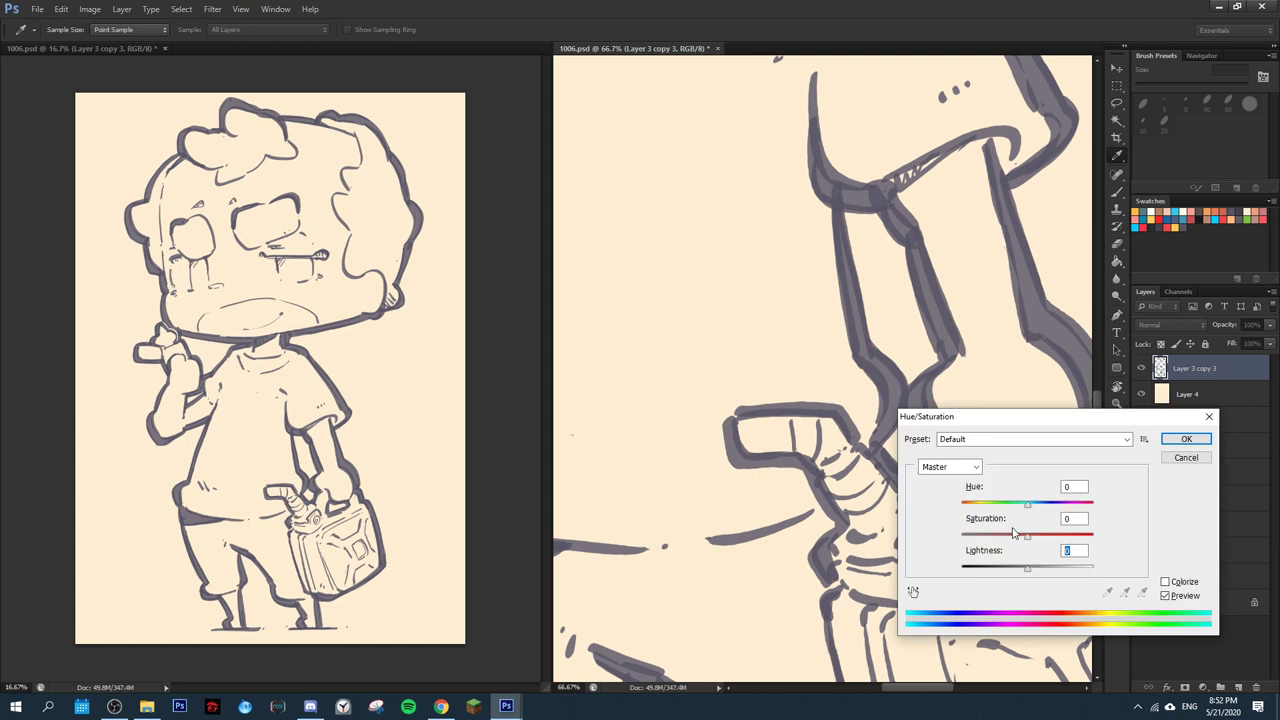
key(Escape)
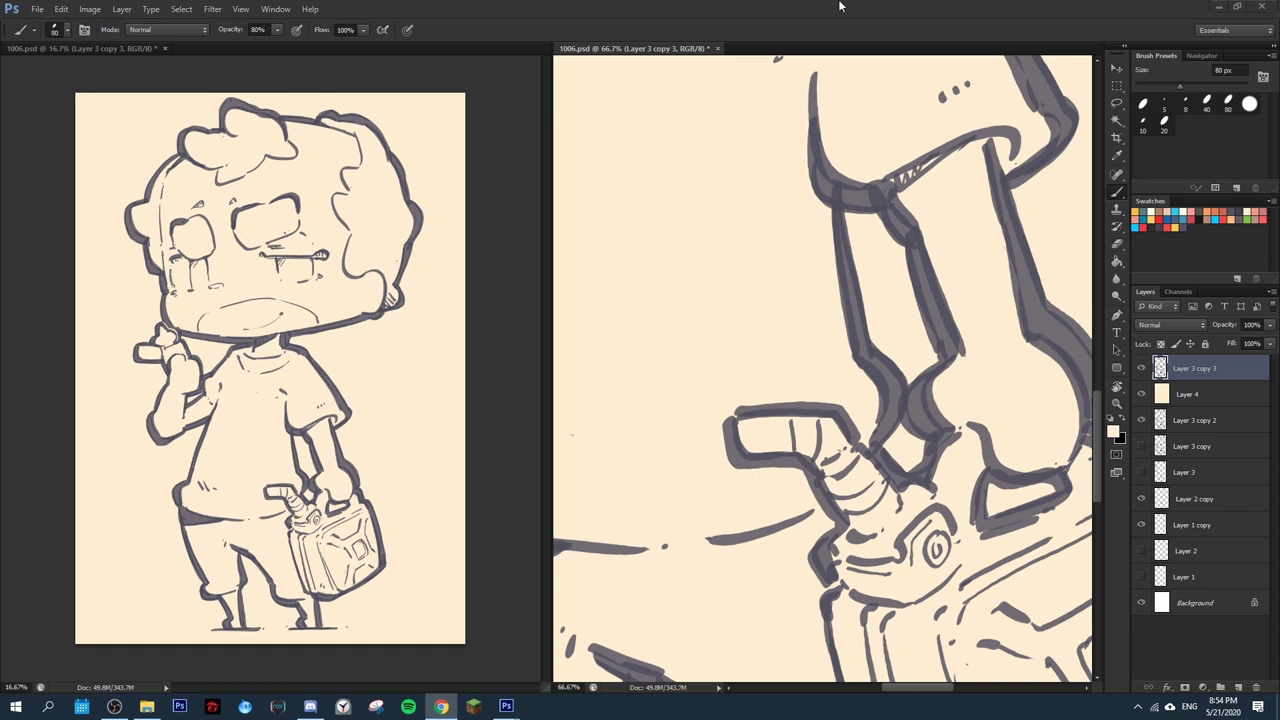
- Select the cream layer, dock the GTA 5 Trevor reference image beside the drawing, and fit the drawing to its window
click(735, 6)
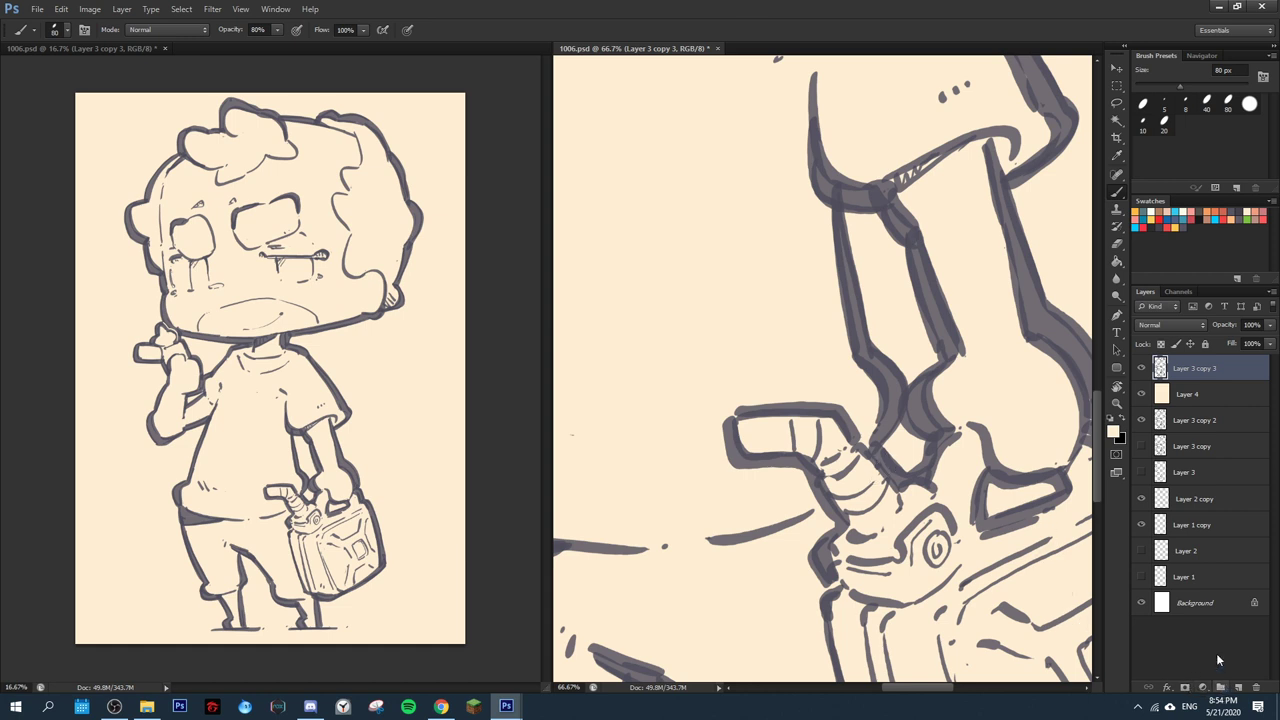
click(1176, 393)
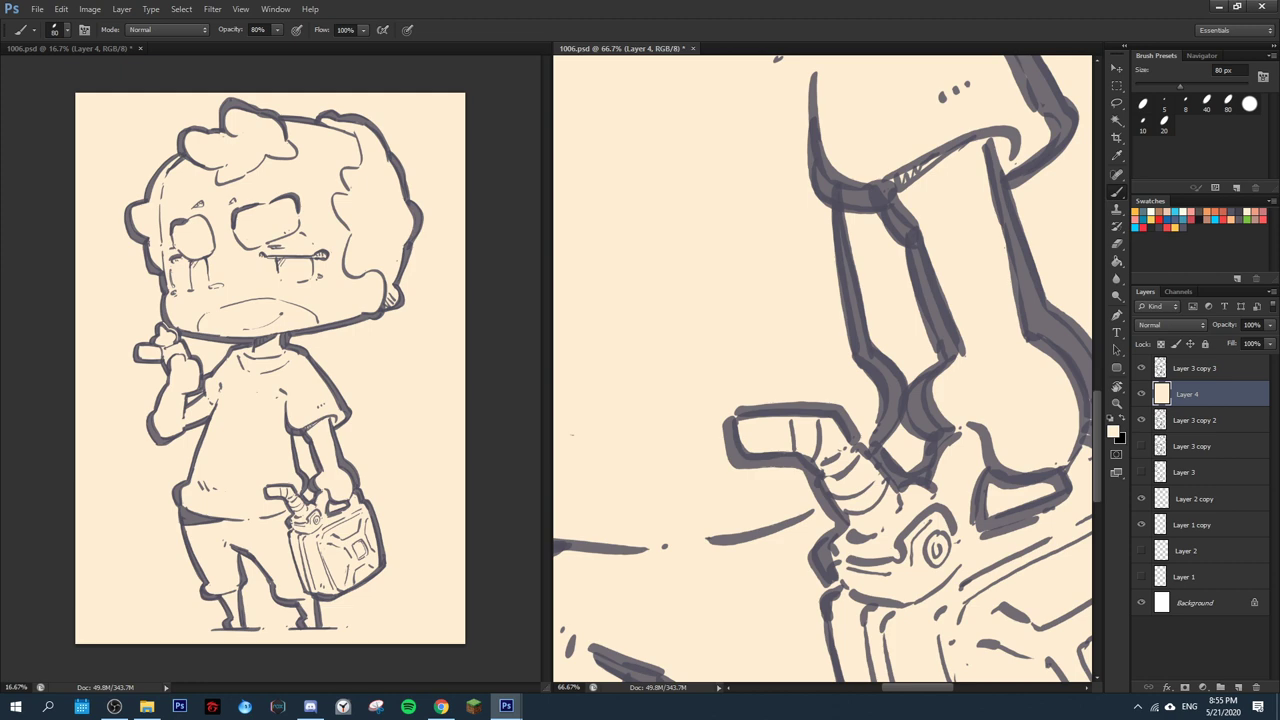
key(ctrl+Tab)
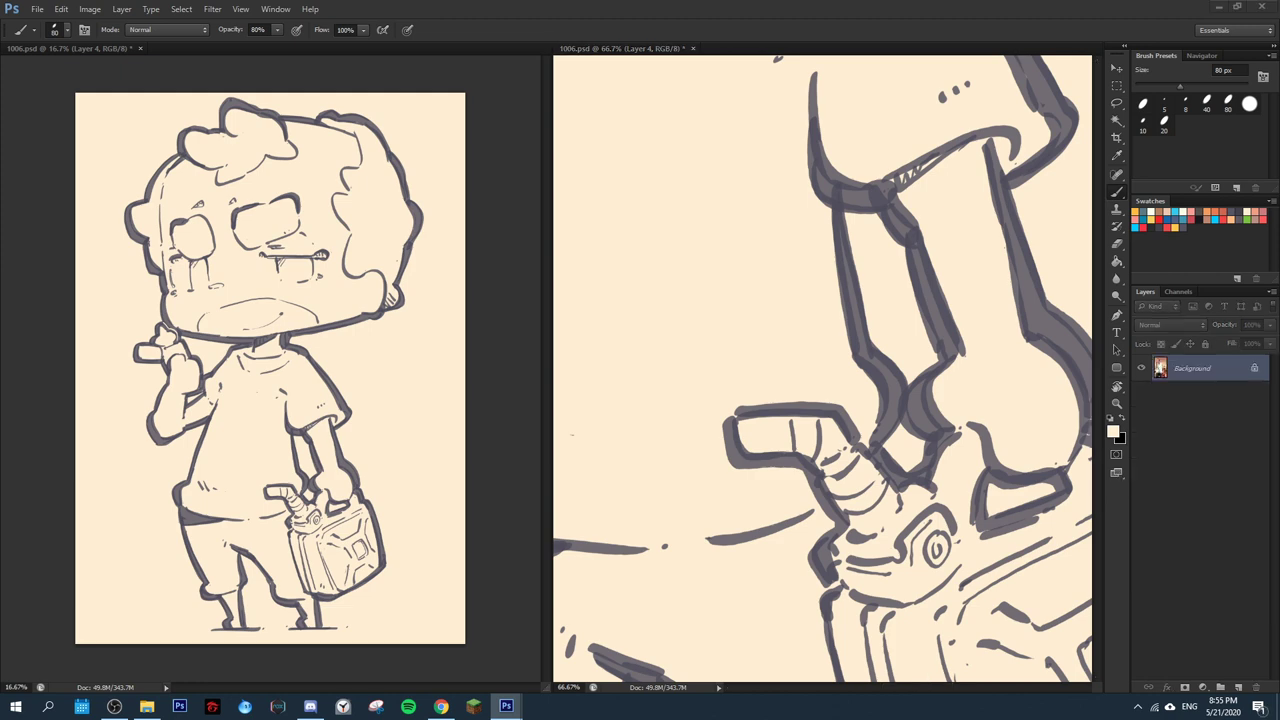
drag(0, 46, 294, 54)
drag(285, 52, 290, 50)
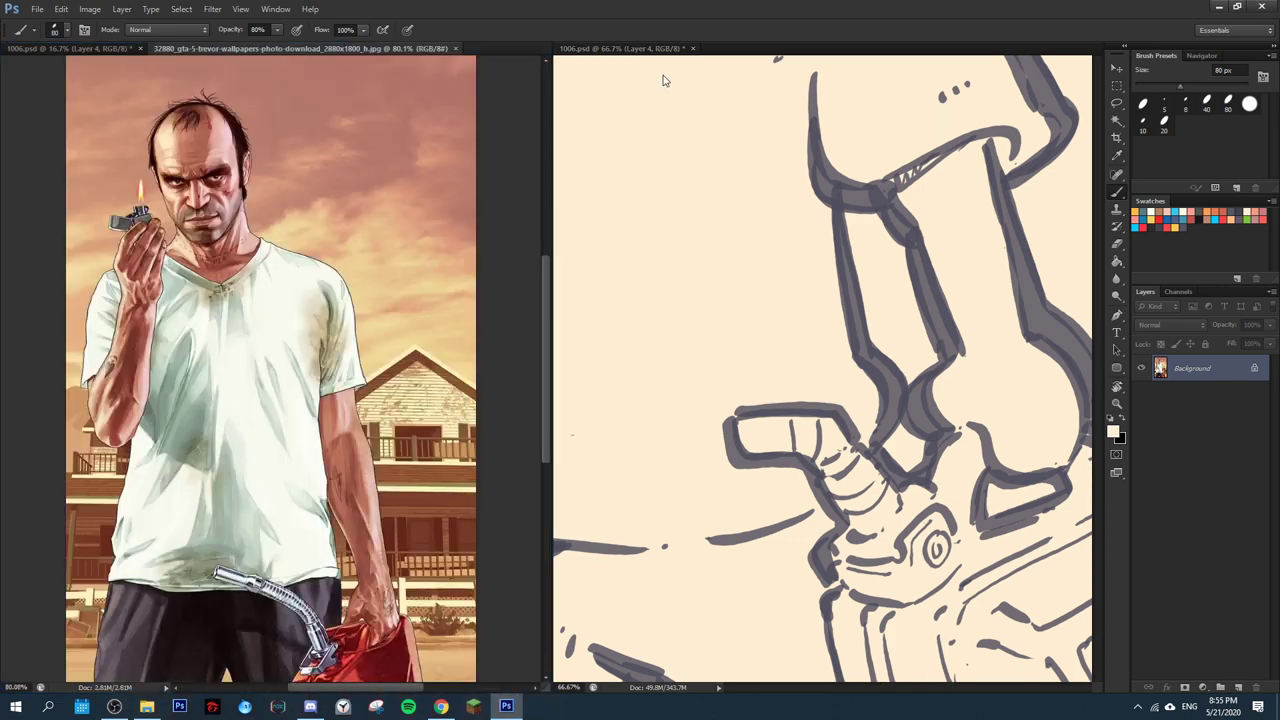
click(612, 55)
key(ctrl+0)
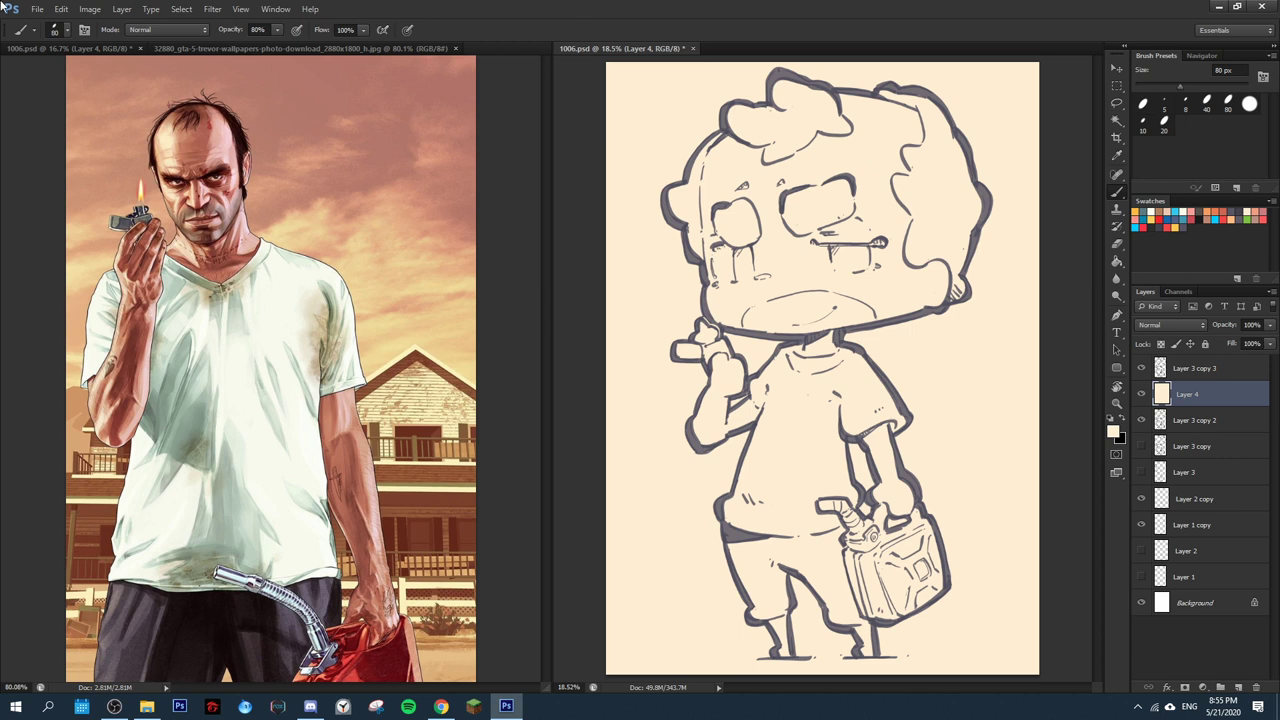
- Set the foreground colour to #ffe6c0 and the brush size to 175 px
click(1114, 431)
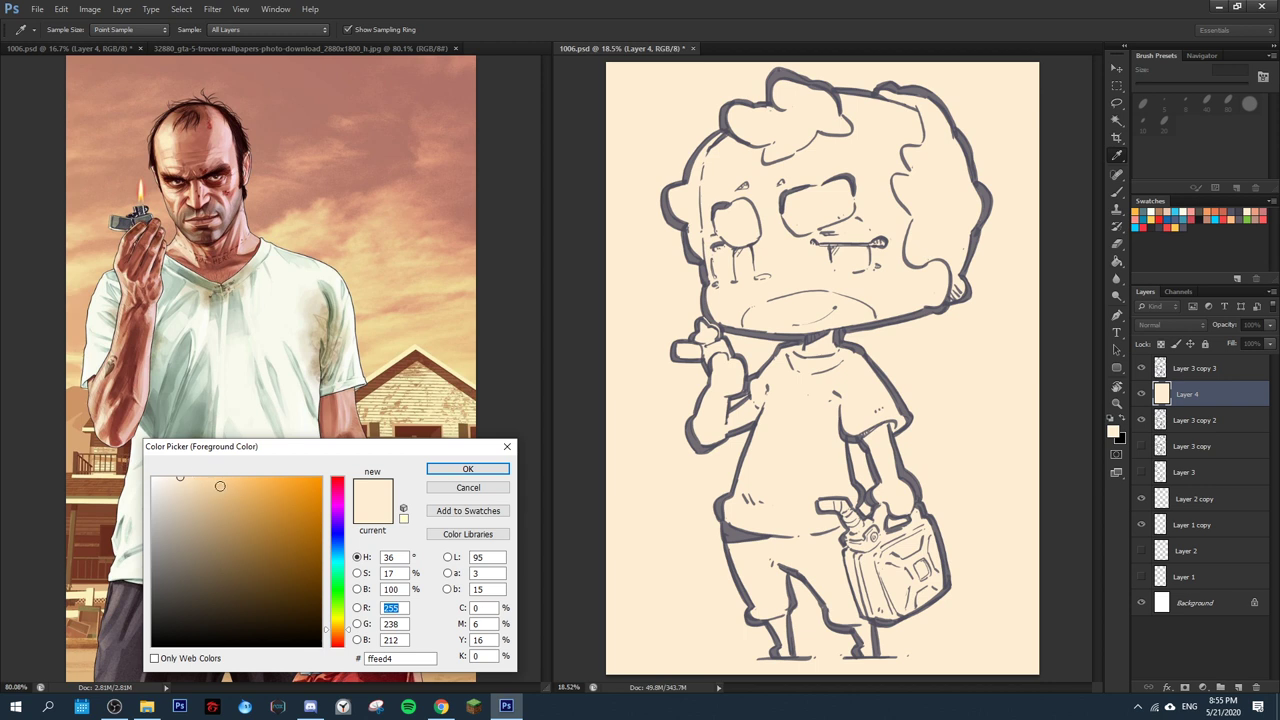
drag(220, 486, 193, 477)
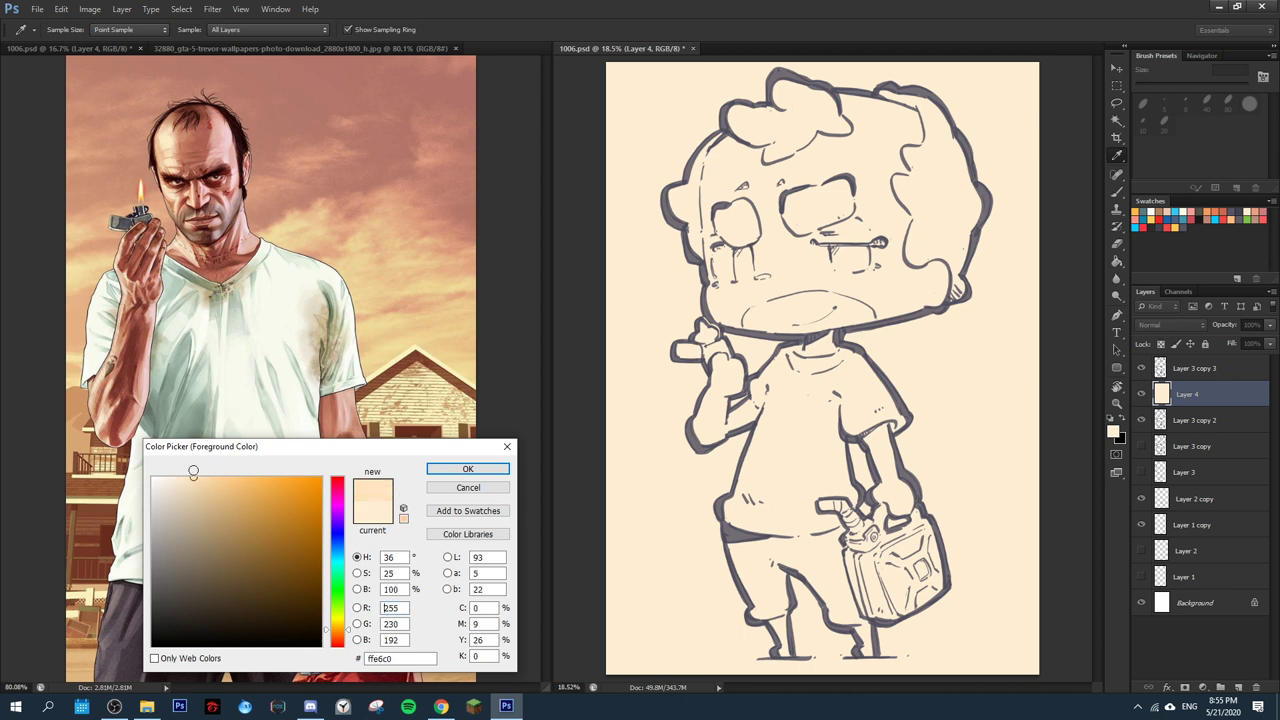
click(469, 470)
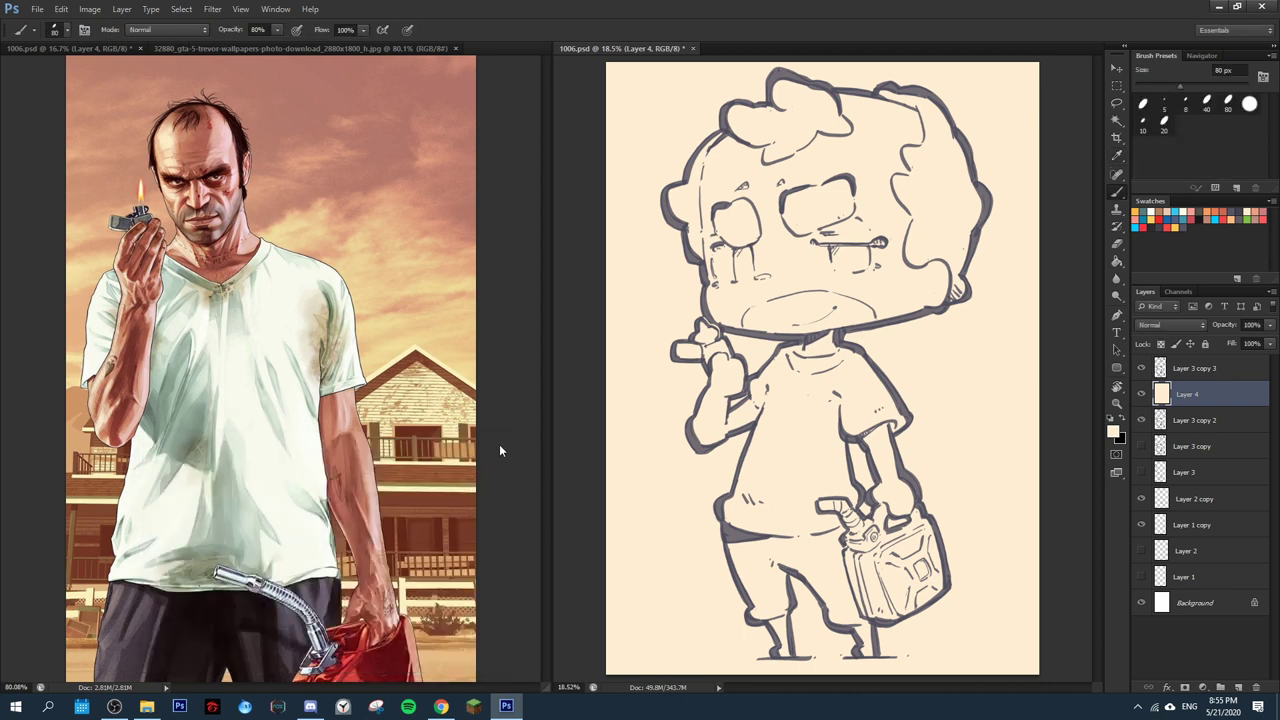
key(bracketright)
key(bracketright)
key(bracketright)
key(bracketright)
key(super)
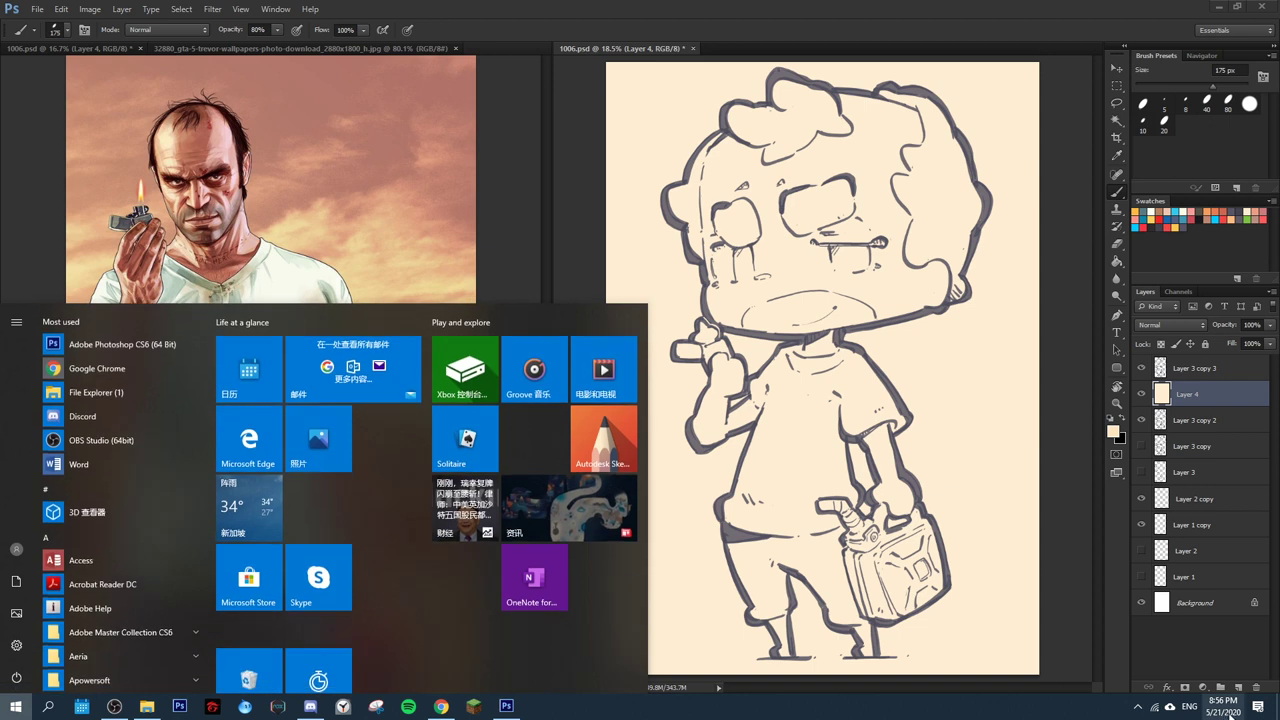
click(1222, 706)
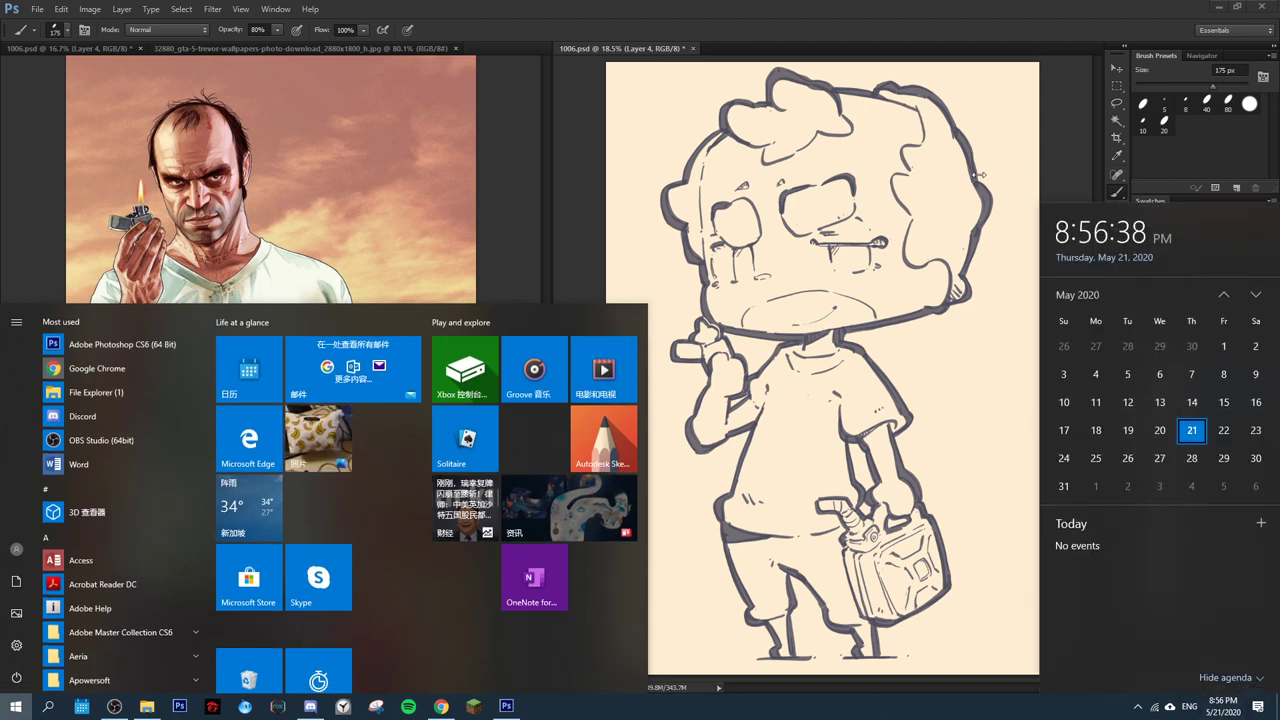
click(925, 6)
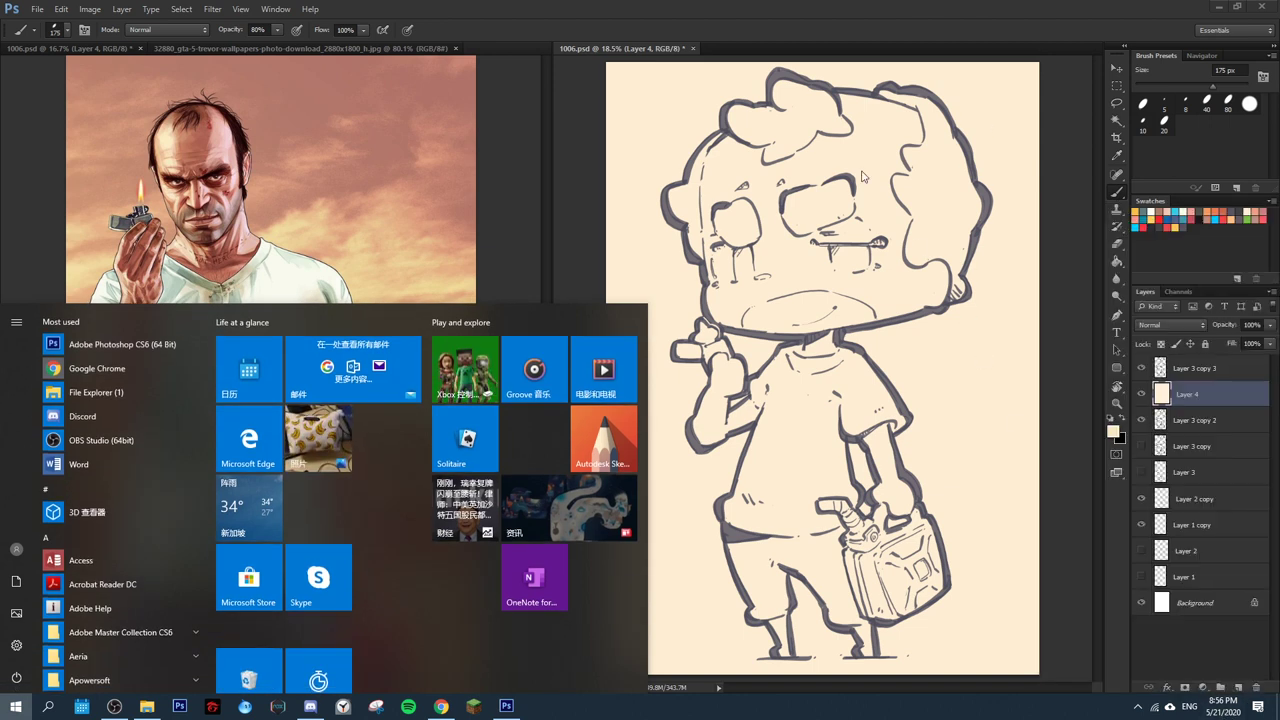
- Enlarge the brush to 250 px and paint the face, both arms and the legs with the #ffe6c0 base skin tone
click(996, 372)
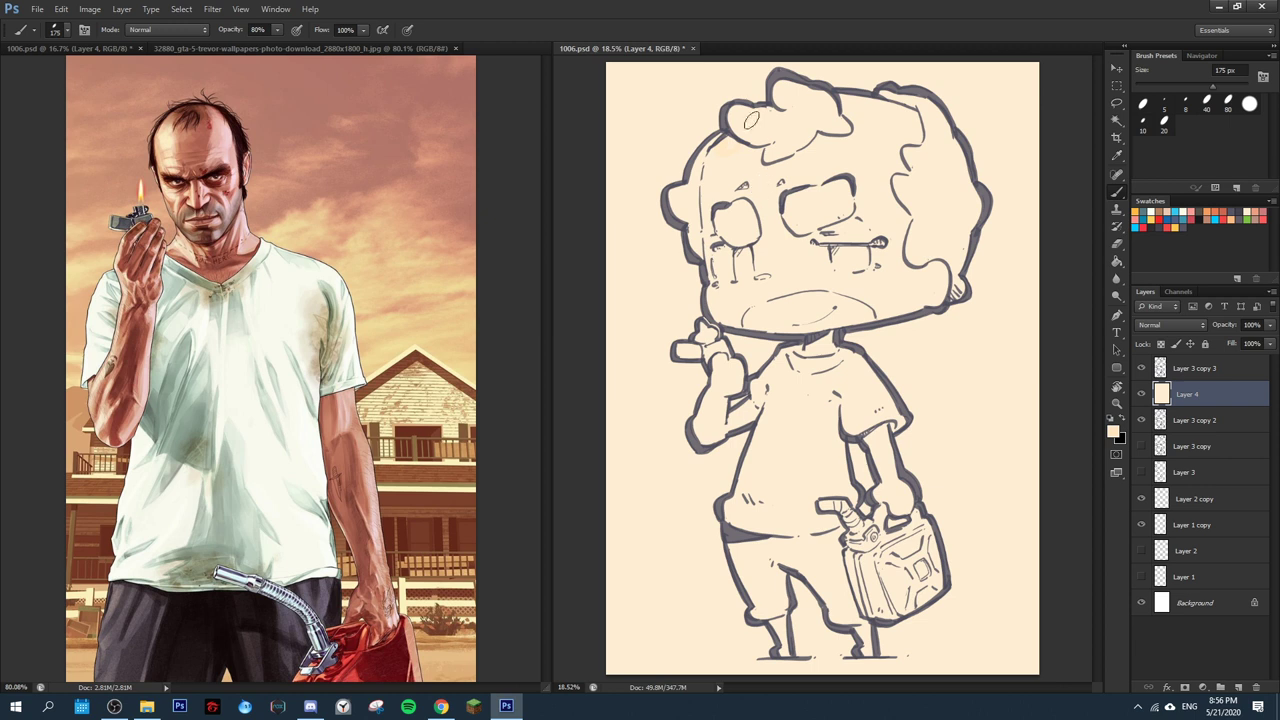
key(bracketright)
key(bracketright)
drag(879, 439, 886, 447)
drag(884, 491, 903, 503)
drag(710, 443, 710, 448)
mouse_move(777, 618)
mouse_down()
mouse_move(777, 631)
mouse_move(841, 622)
mouse_up()
drag(750, 230, 746, 239)
- Set the foreground colour to #f6c8a6 and shade the face edge, the hairline, the forehead and the area around the eye
click(1112, 431)
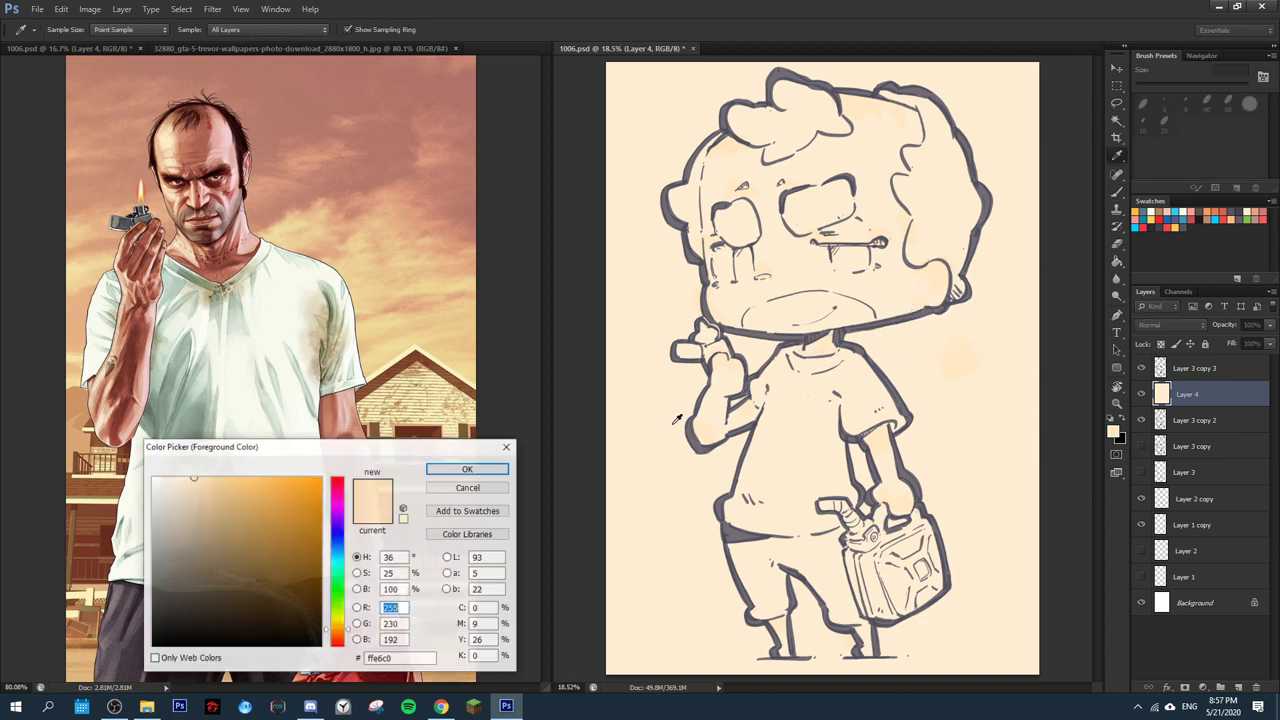
click(206, 483)
click(328, 634)
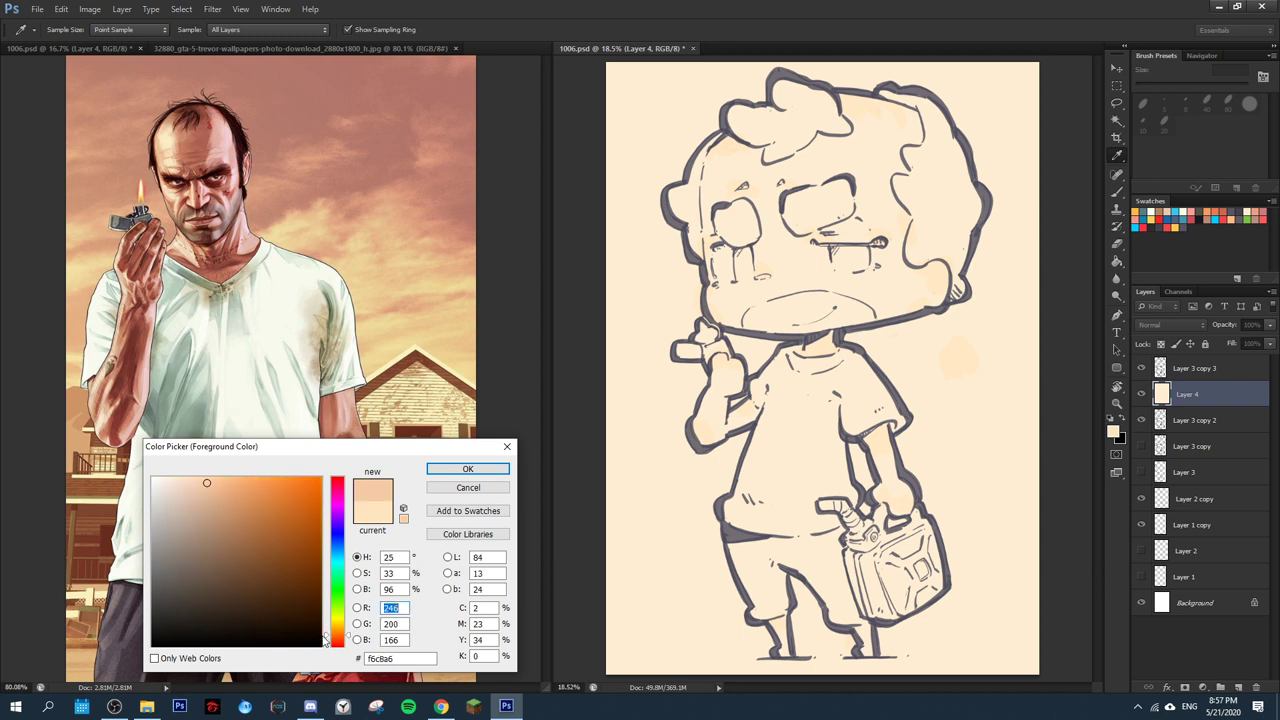
click(467, 469)
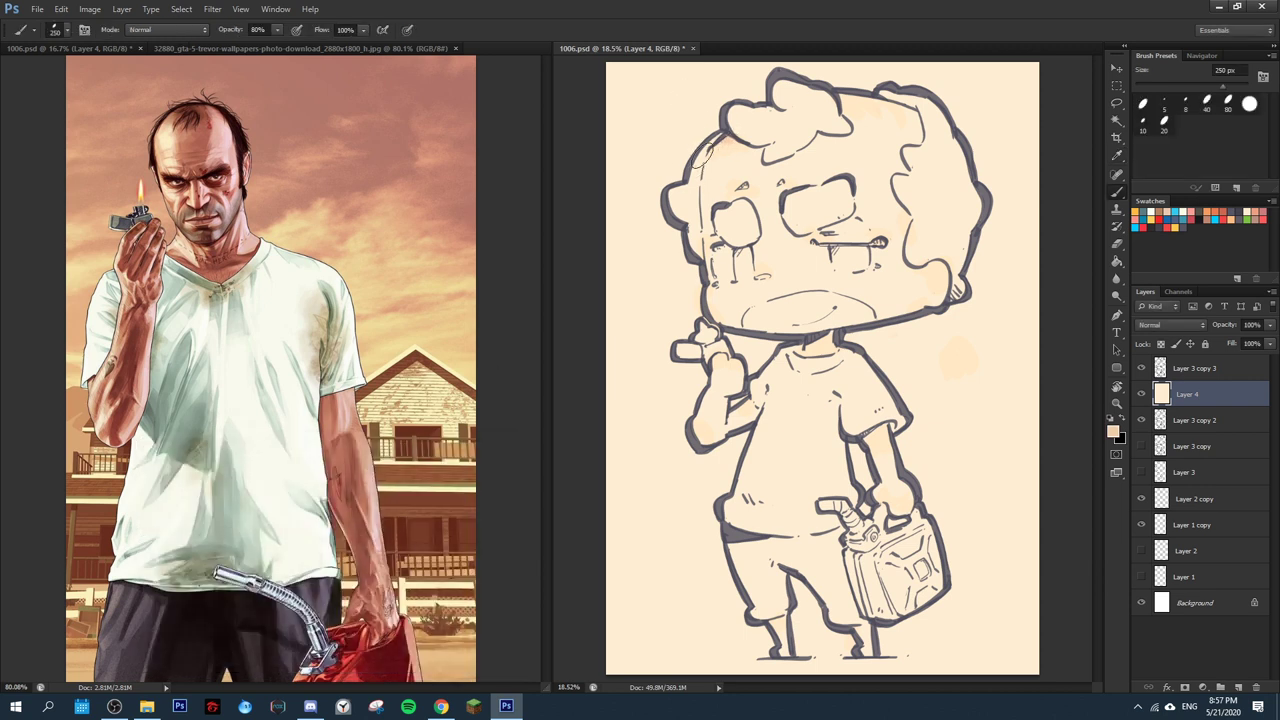
mouse_move(704, 154)
mouse_down()
mouse_move(698, 220)
mouse_move(710, 236)
mouse_up()
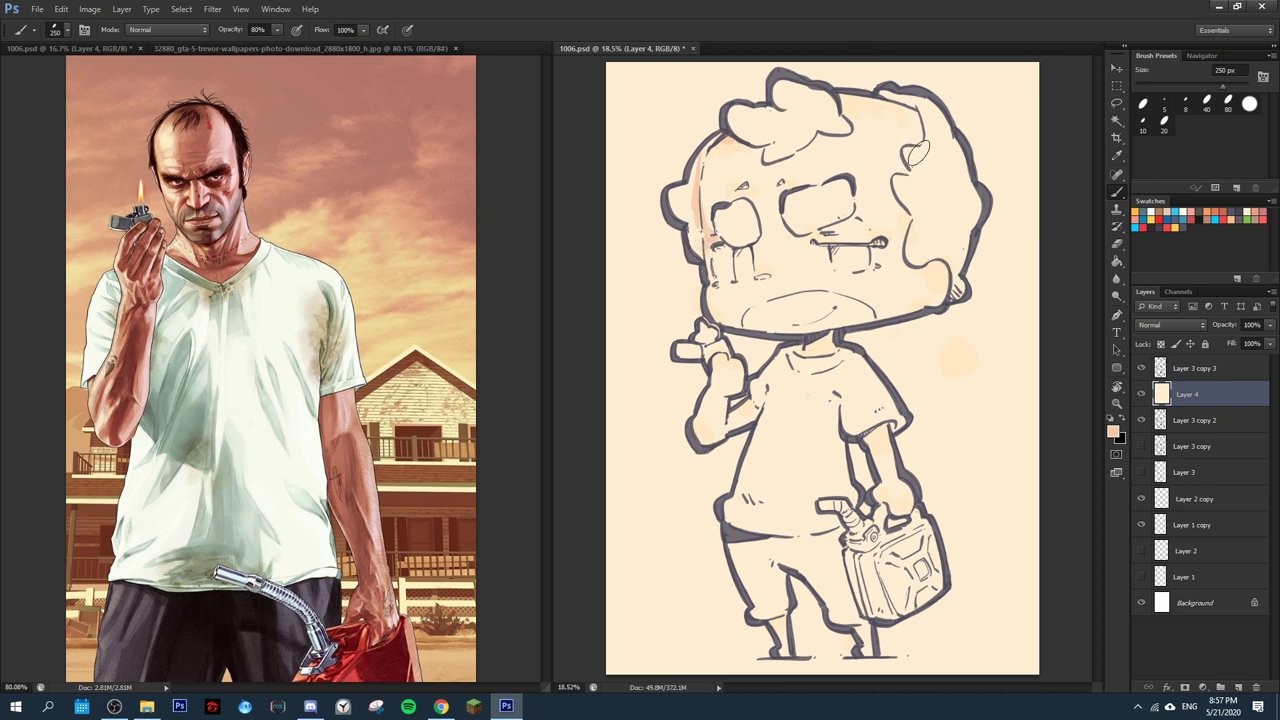
drag(915, 118, 916, 144)
drag(834, 223, 805, 237)
drag(746, 142, 760, 156)
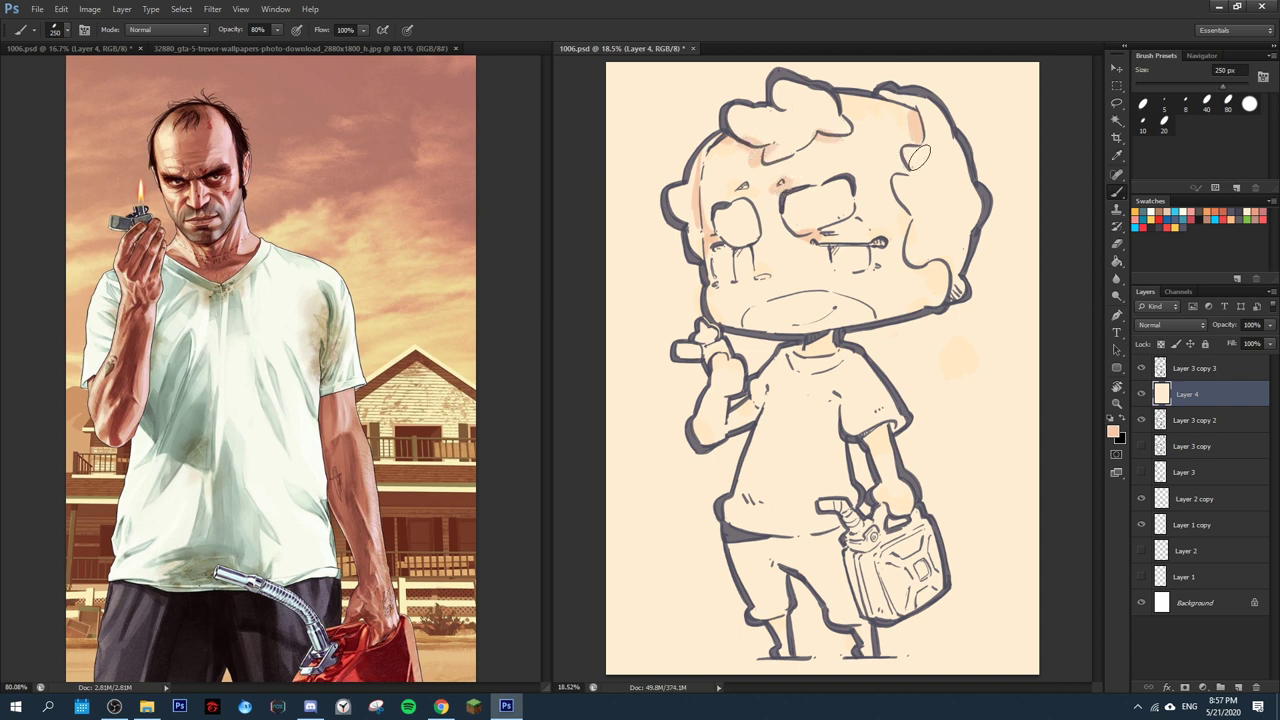
- Add the same peach shading to the jaw, the brow, the raised hand and elbow, and the hanging arm below the sleeve
drag(942, 285, 955, 284)
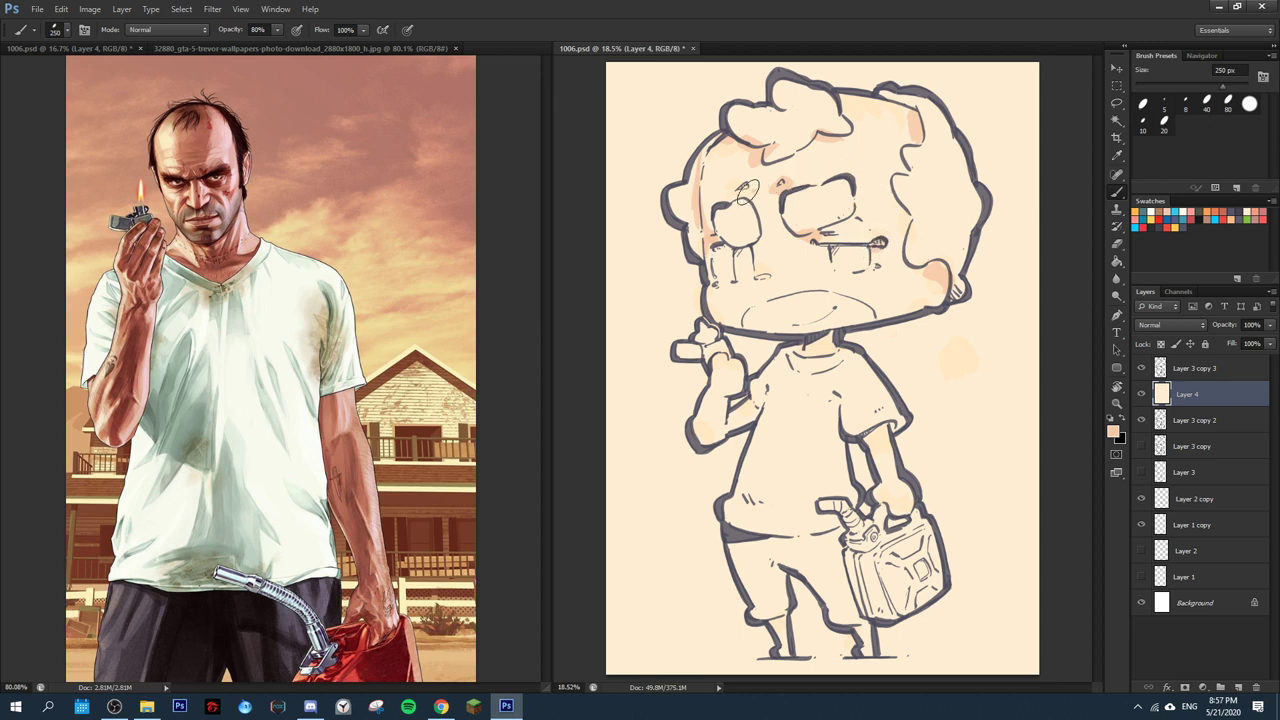
drag(760, 190, 774, 196)
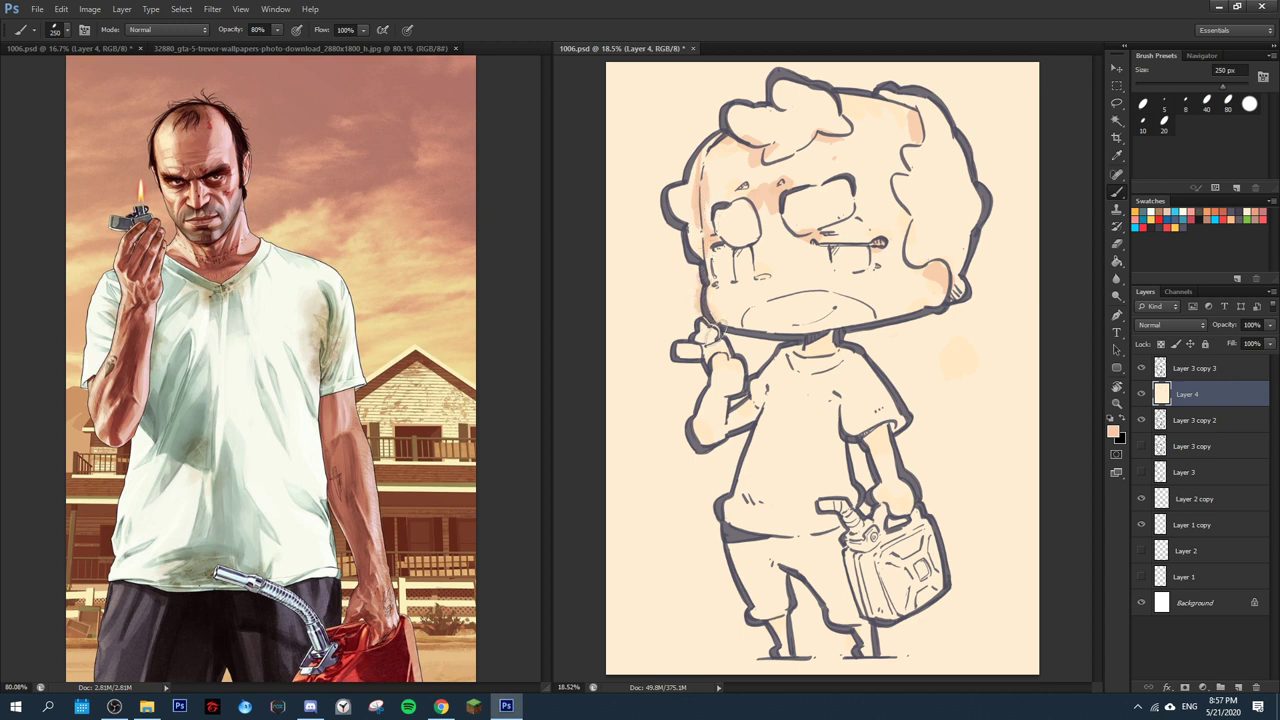
mouse_move(719, 362)
mouse_down()
mouse_move(744, 397)
mouse_move(697, 437)
mouse_up()
drag(879, 455, 888, 434)
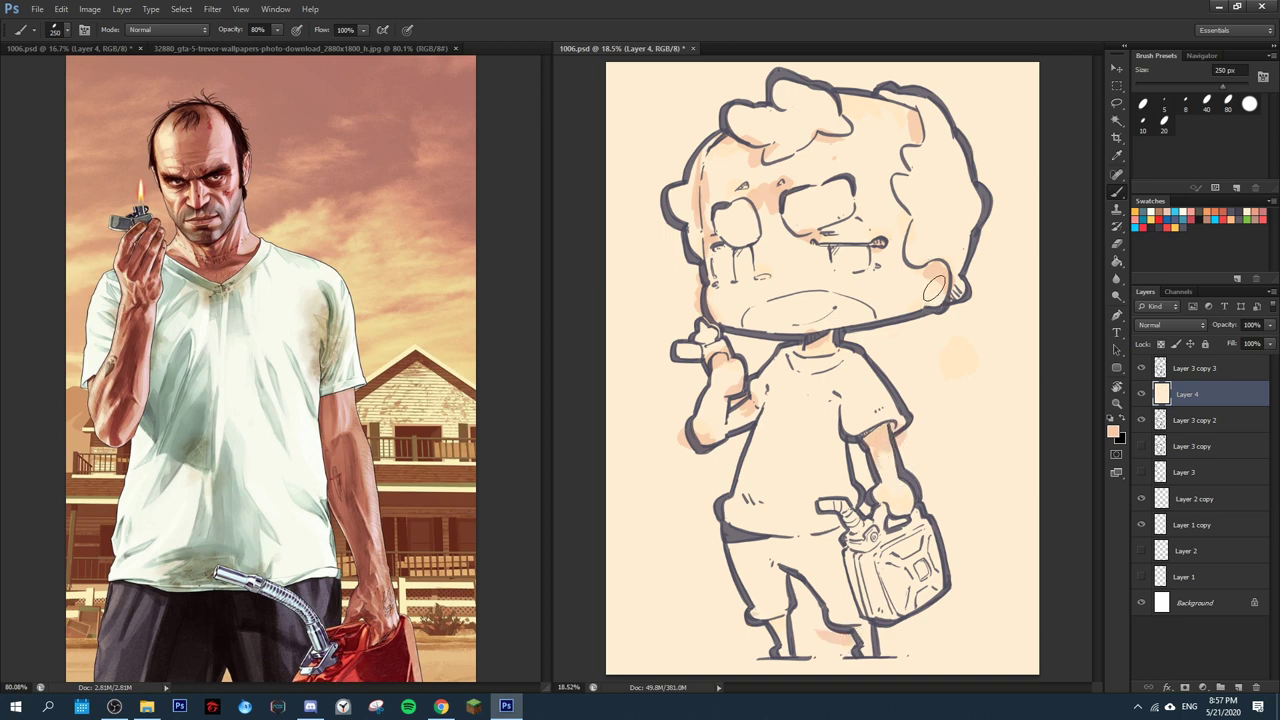
drag(934, 288, 928, 292)
- Switch to a slightly pinker peach colour and add blush patches to the forehead, eye area, cheek, both arms and legs
click(1113, 431)
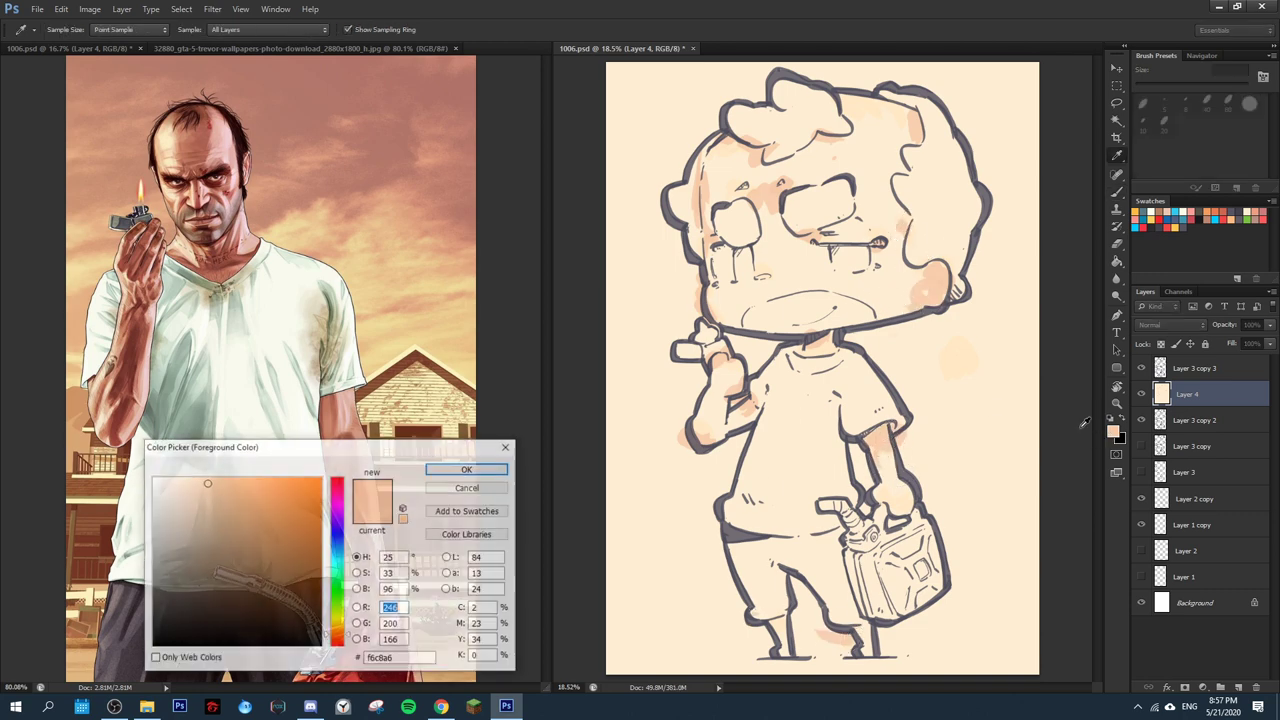
click(206, 479)
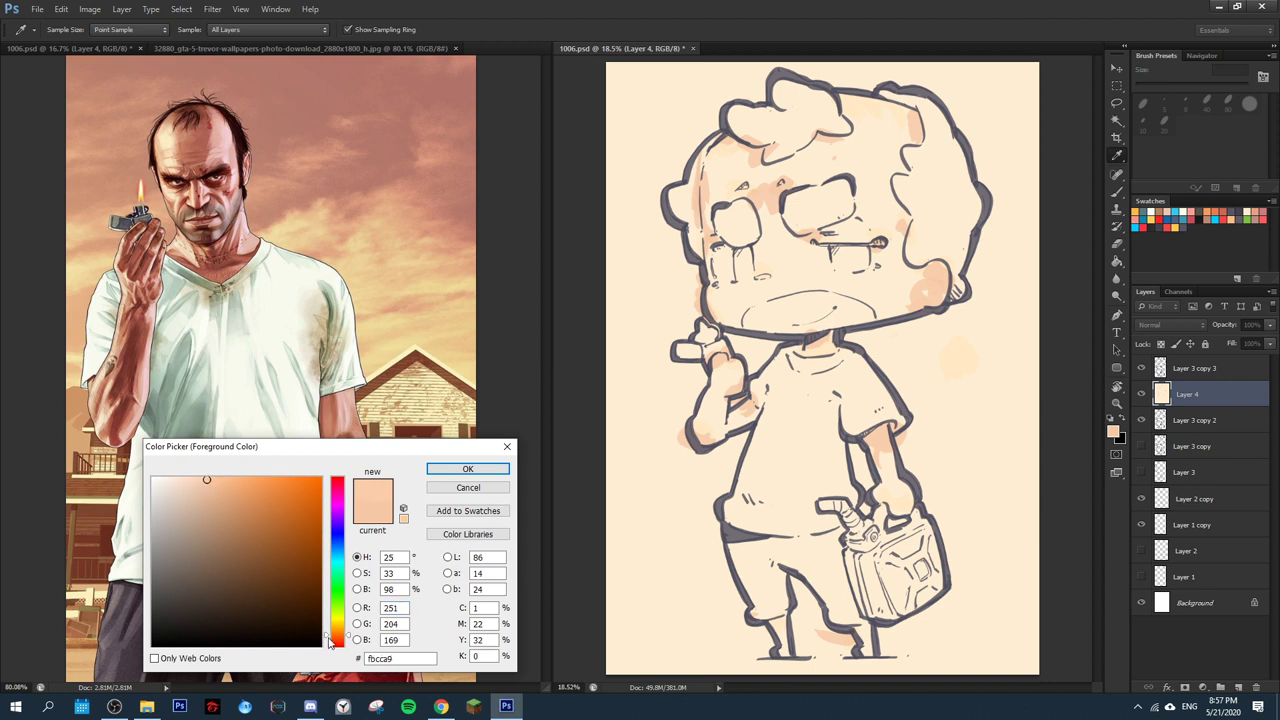
drag(328, 641, 323, 641)
click(462, 470)
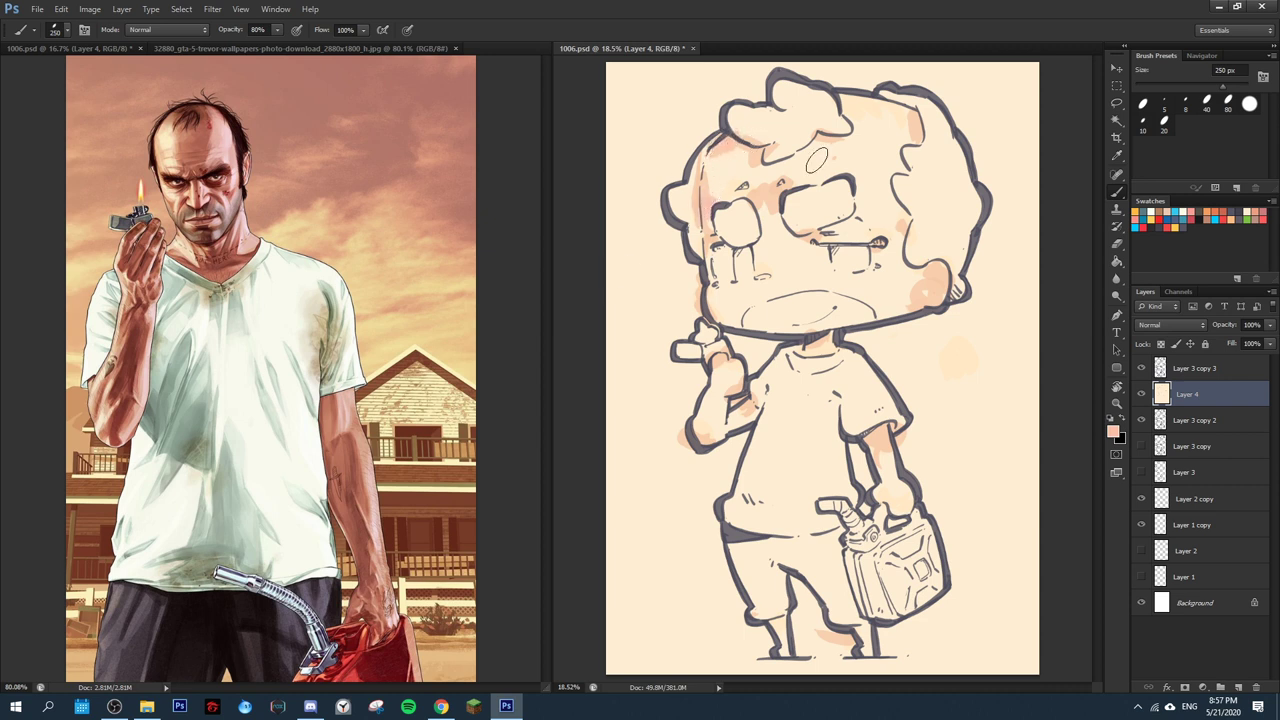
drag(811, 147, 822, 145)
mouse_move(860, 105)
mouse_down()
mouse_move(848, 99)
mouse_move(876, 102)
mouse_up()
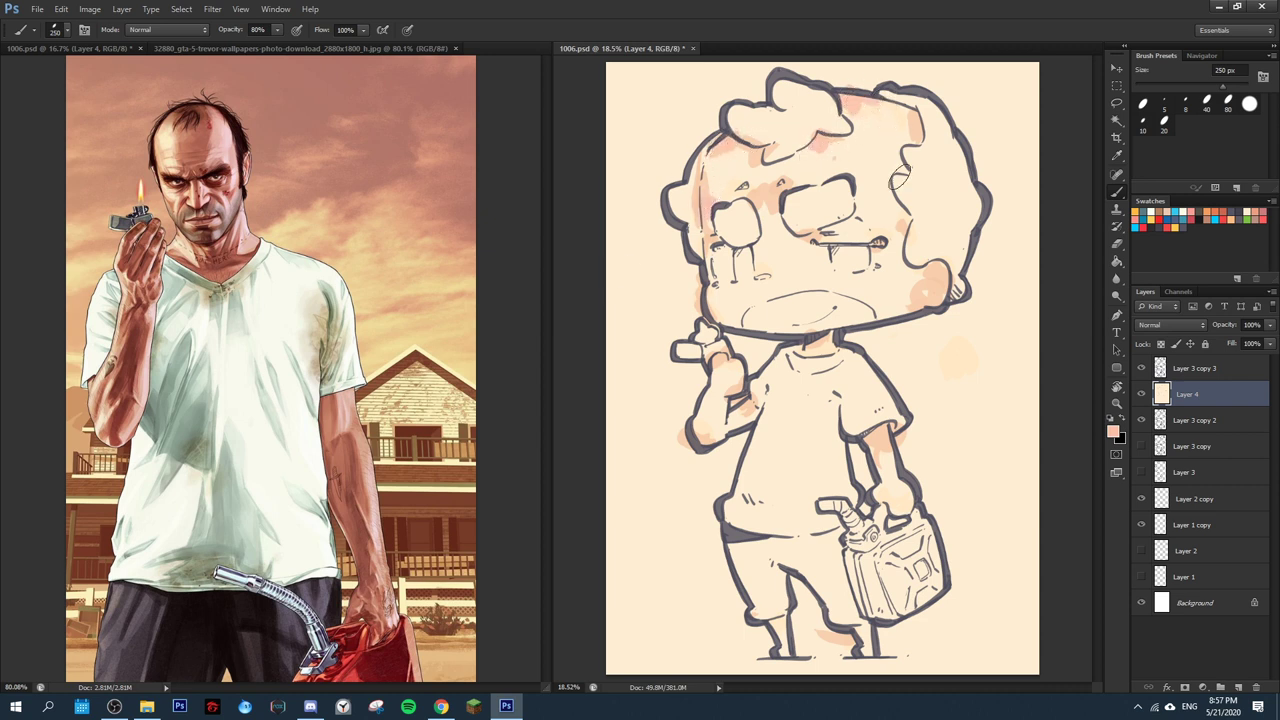
drag(862, 229, 887, 236)
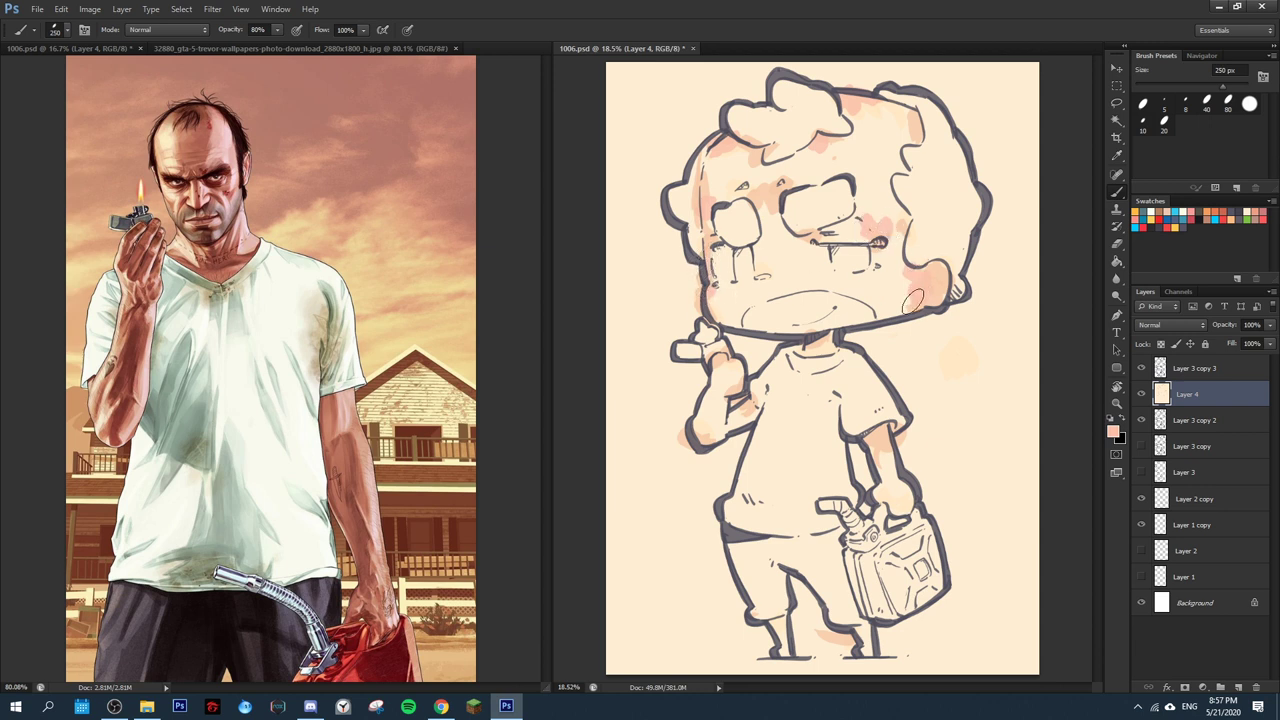
drag(770, 257, 766, 265)
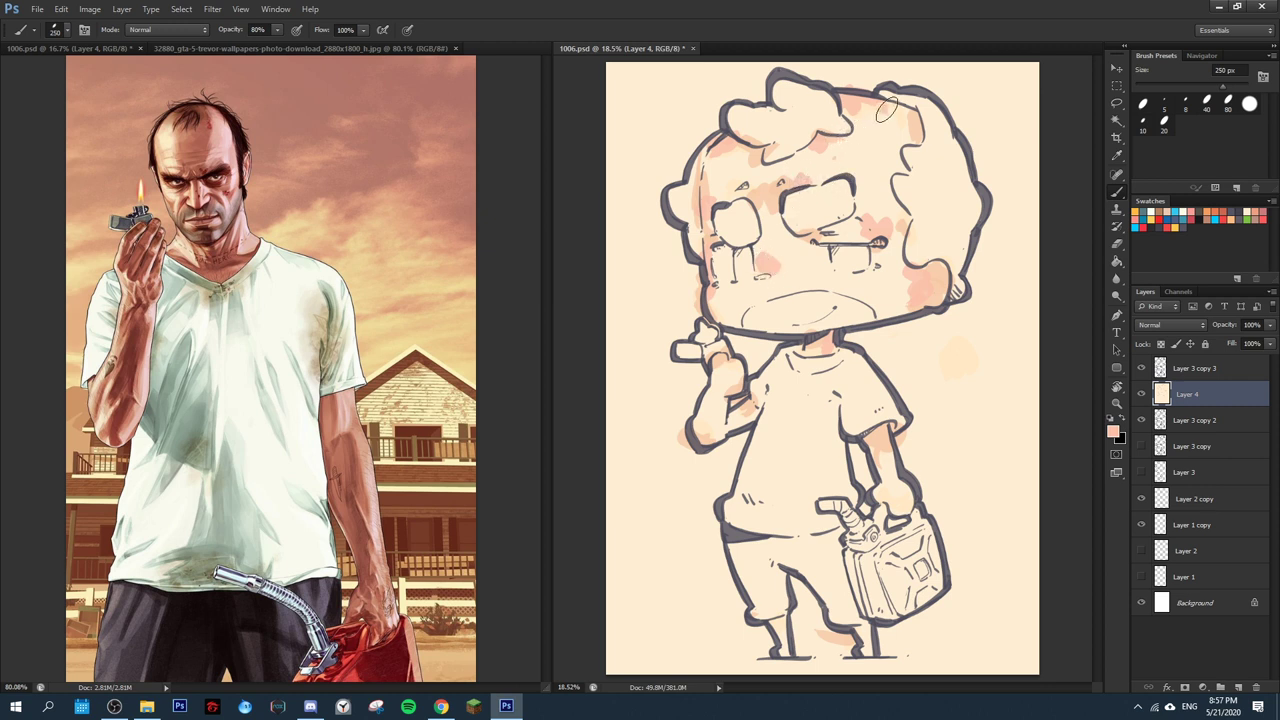
drag(729, 391, 750, 408)
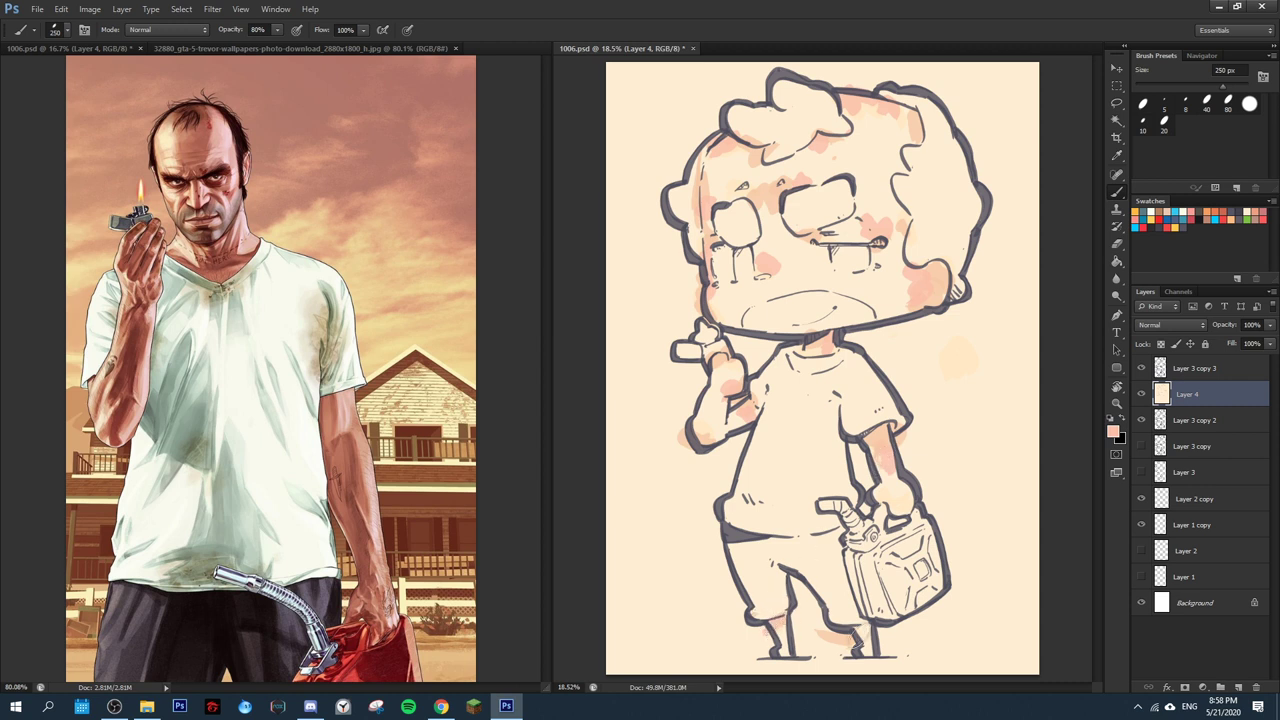
click(860, 636)
- Sample nearby skin tones and blend the shading over the lower cheek by the mouth and between the eyes
alt+click(720, 285)
drag(718, 305, 722, 296)
alt+click(721, 291)
alt+click(724, 296)
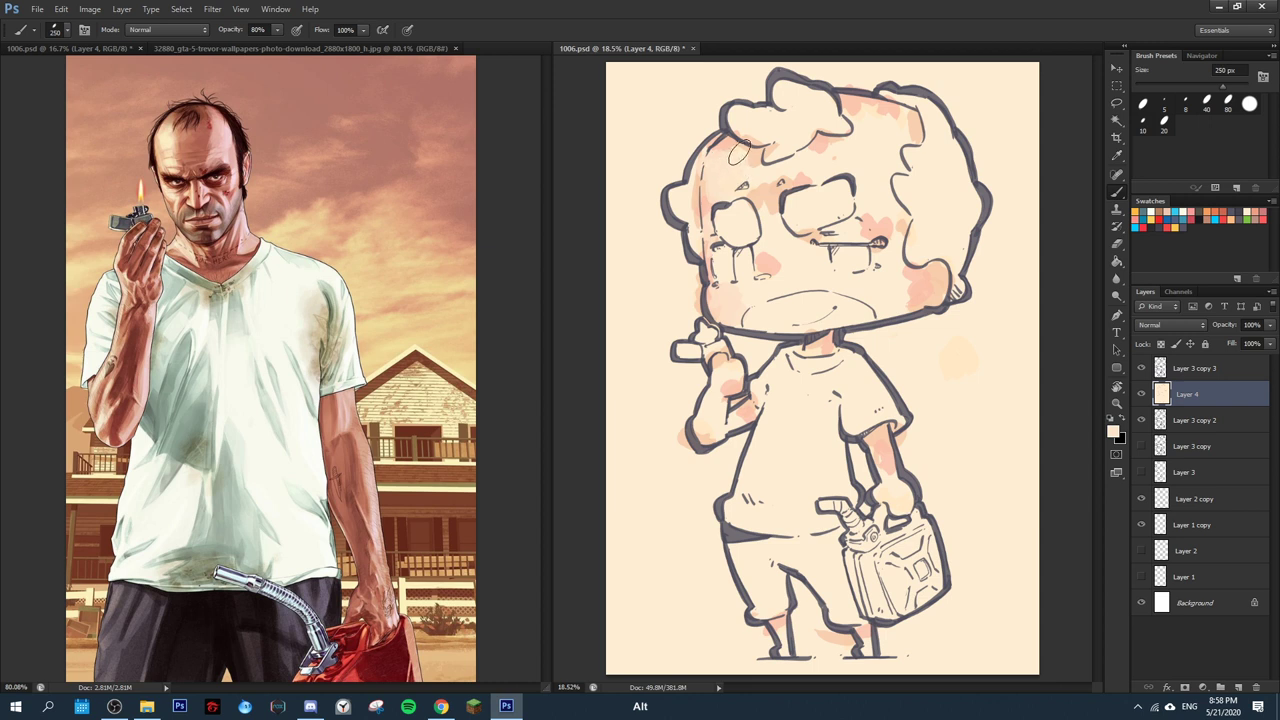
alt+click(716, 306)
alt+click(772, 218)
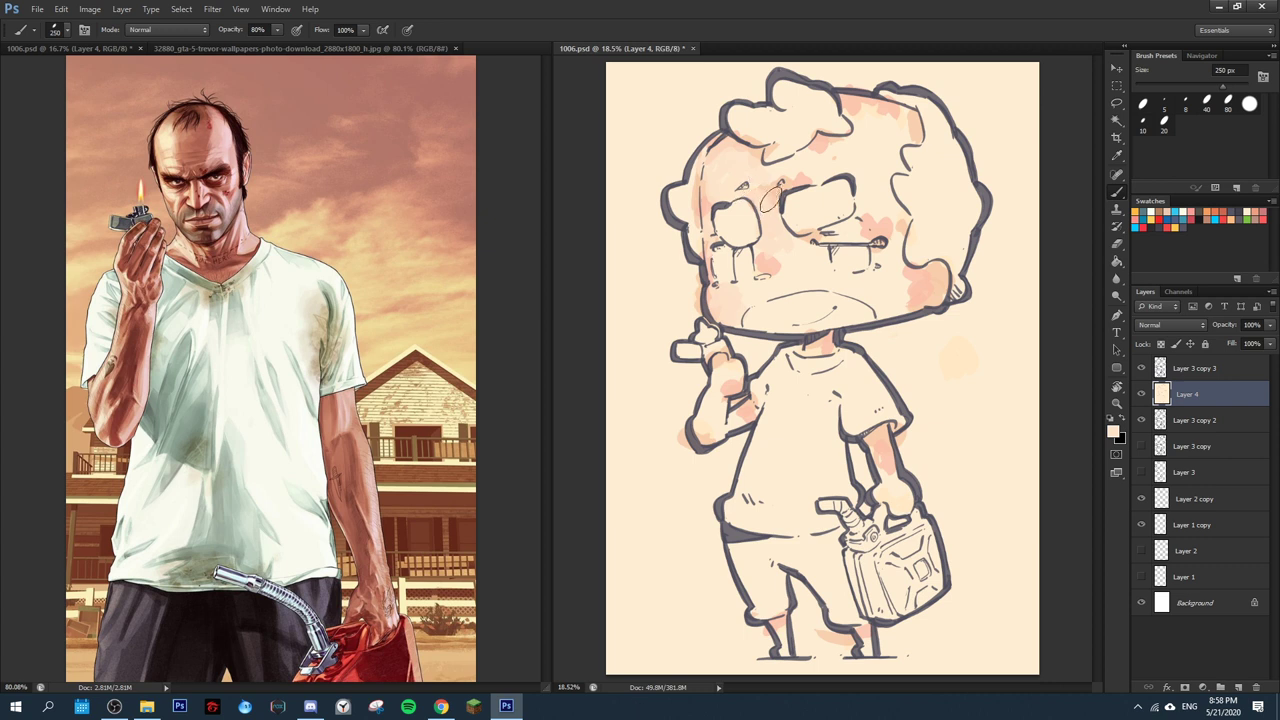
- Sample further skin tones from the cheek, temple and nose bridge to soften the shading across the face and forehead
alt+click(765, 263)
key(alt)
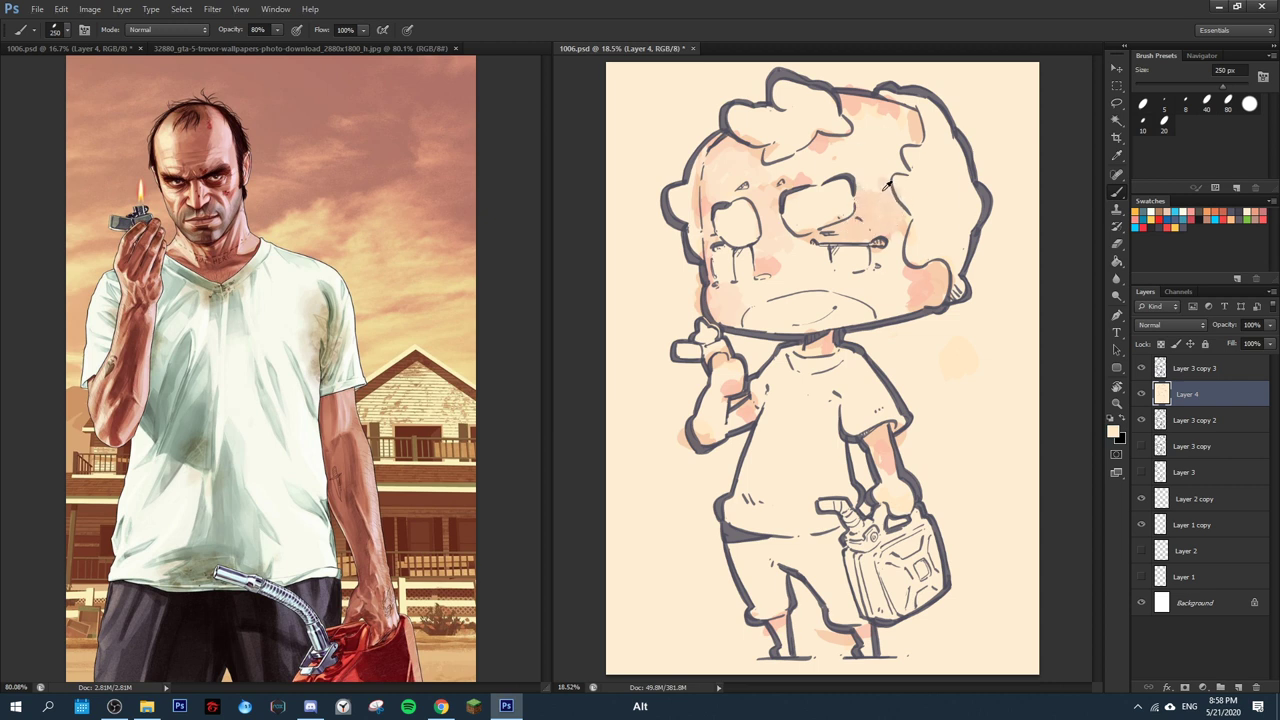
alt+click(886, 192)
alt+click(780, 201)
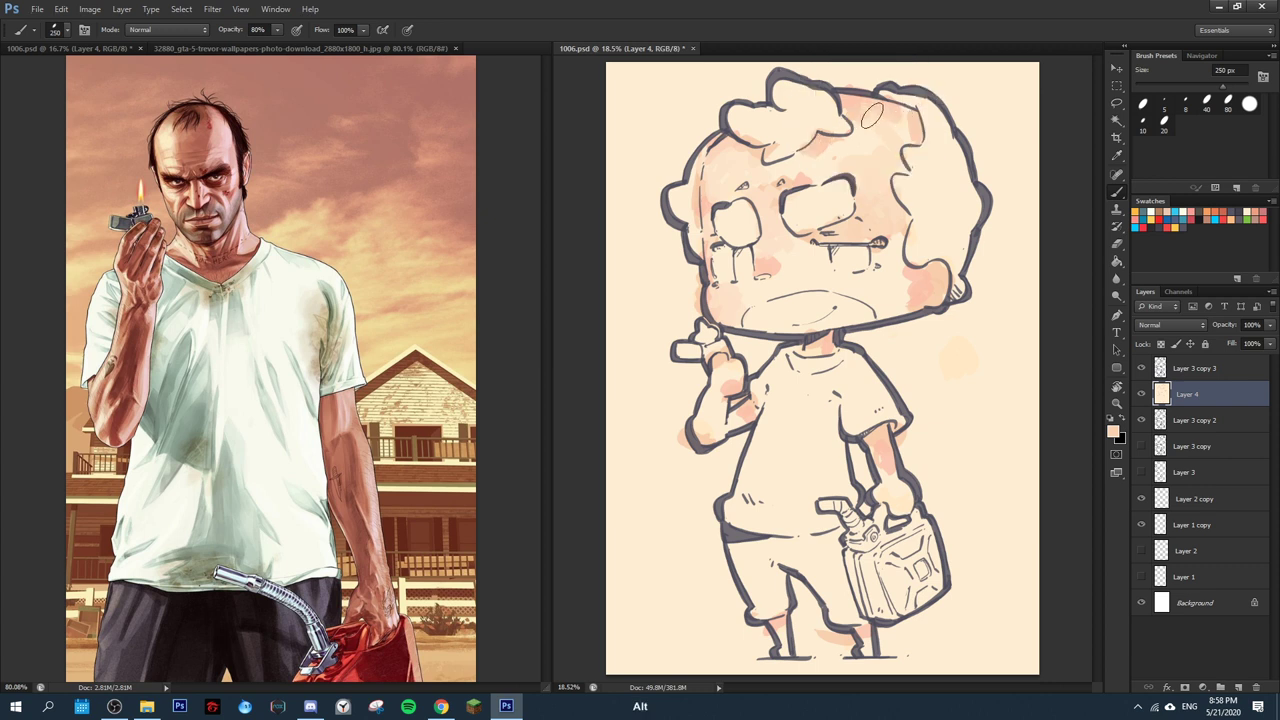
alt+click(856, 134)
drag(872, 135, 900, 140)
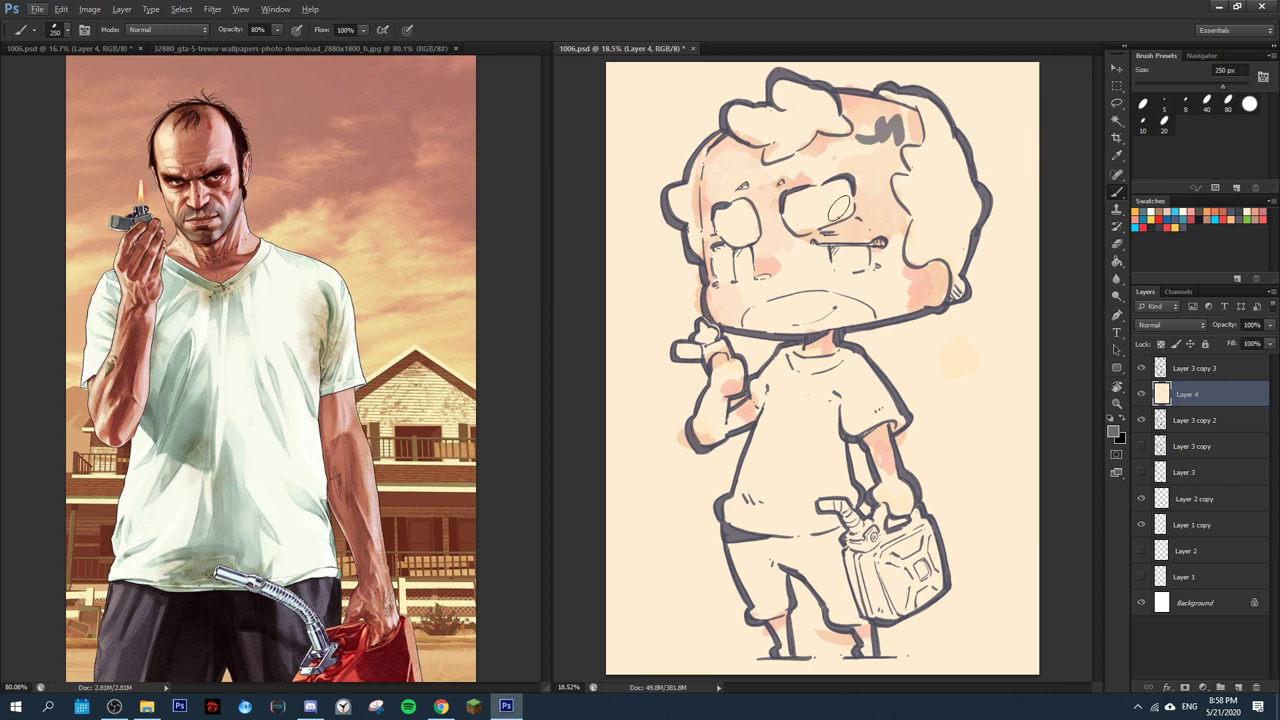
key(ctrl+z)
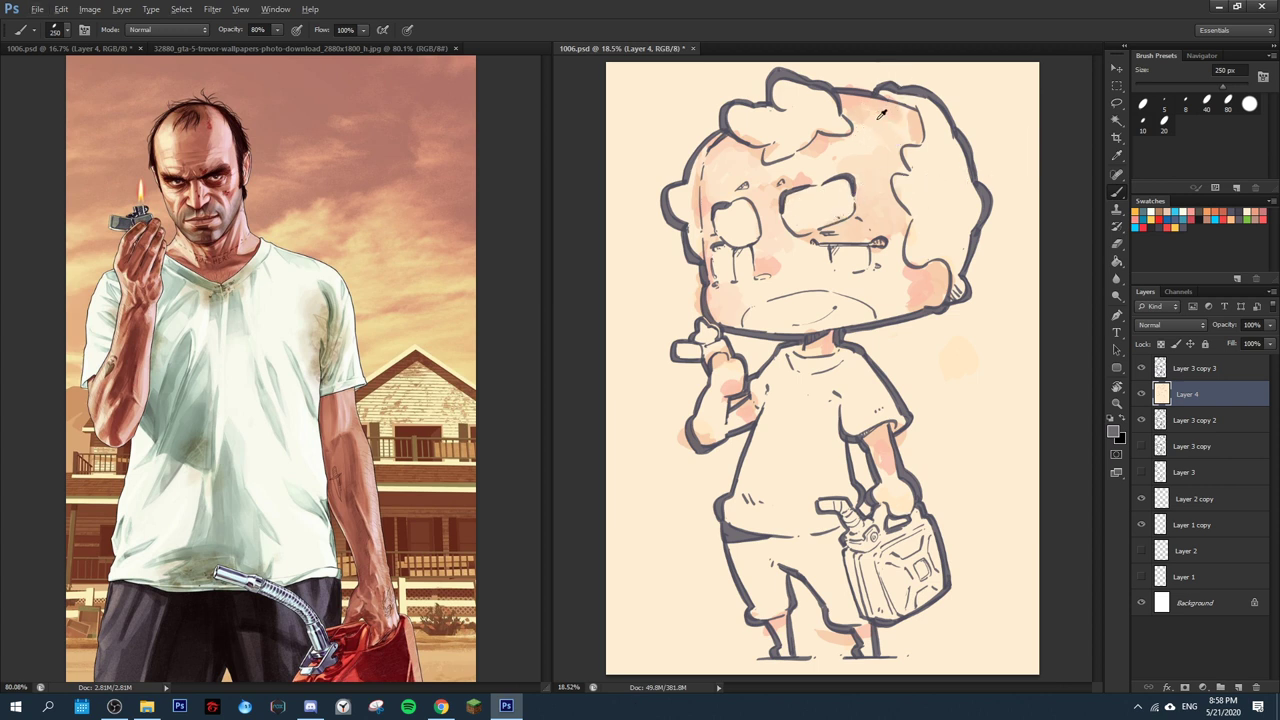
- Sample the light skin tone from the forehead and blend the blush beside the sideburn and jaw
alt+click(881, 114)
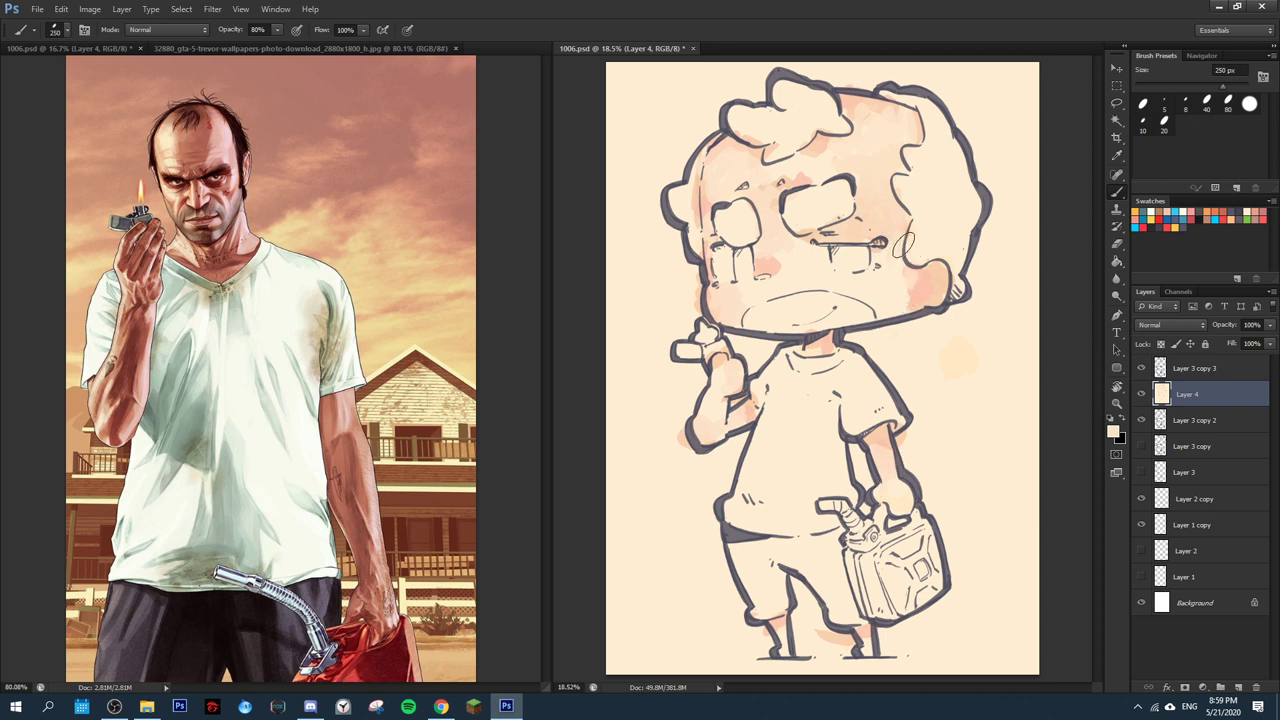
mouse_move(911, 279)
mouse_down()
mouse_move(919, 297)
mouse_move(907, 292)
mouse_up()
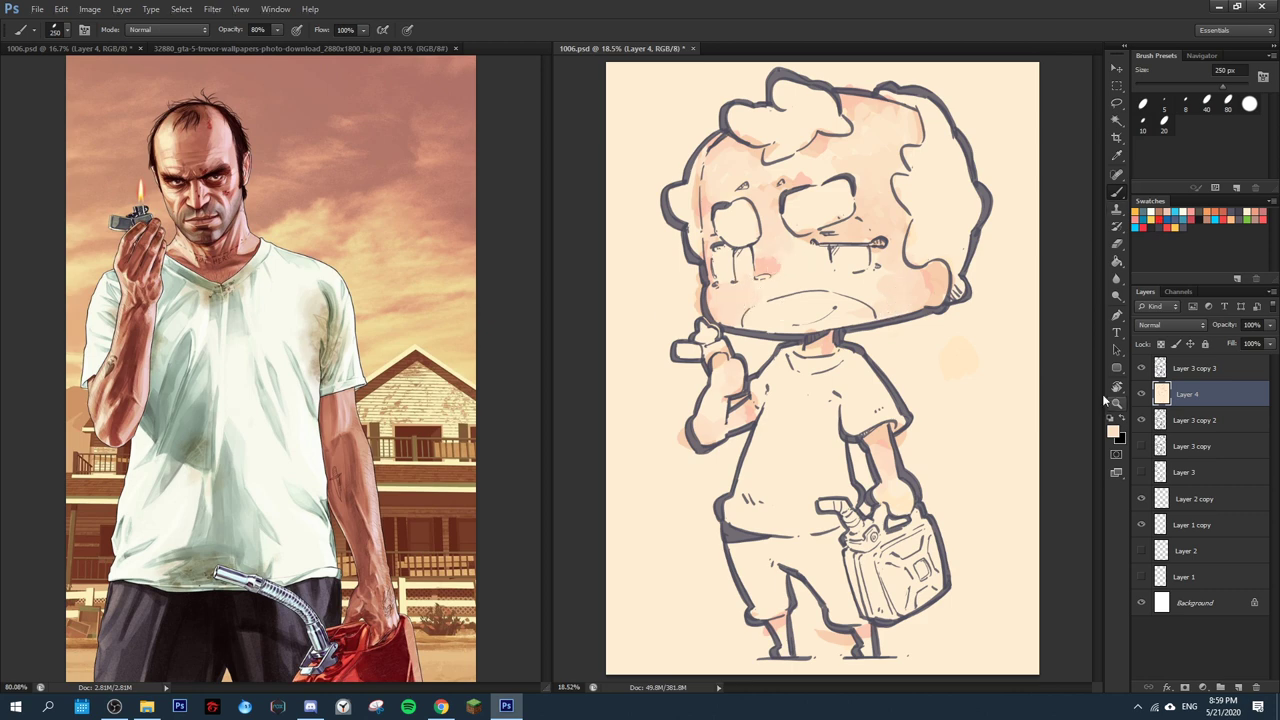
- Set the foreground colour to #ffcbc1 and add pink tints around the eye, along the hairline and down the forehead edge
click(1116, 432)
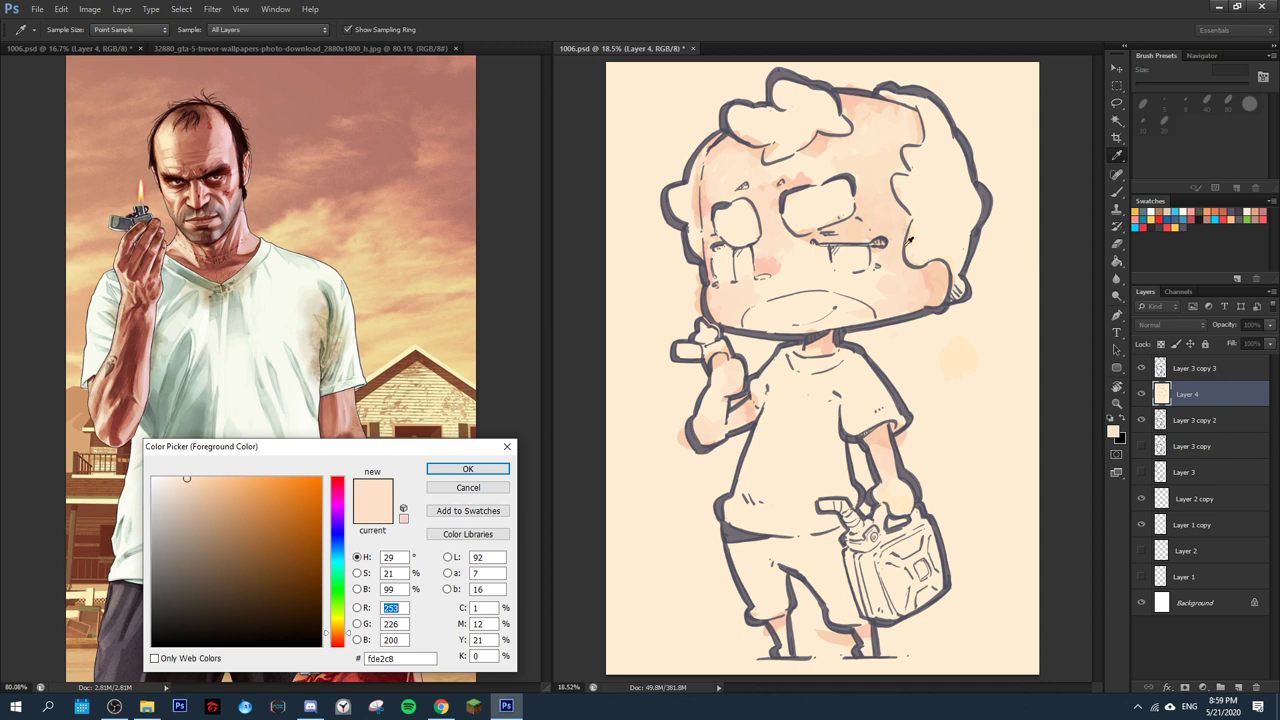
click(938, 281)
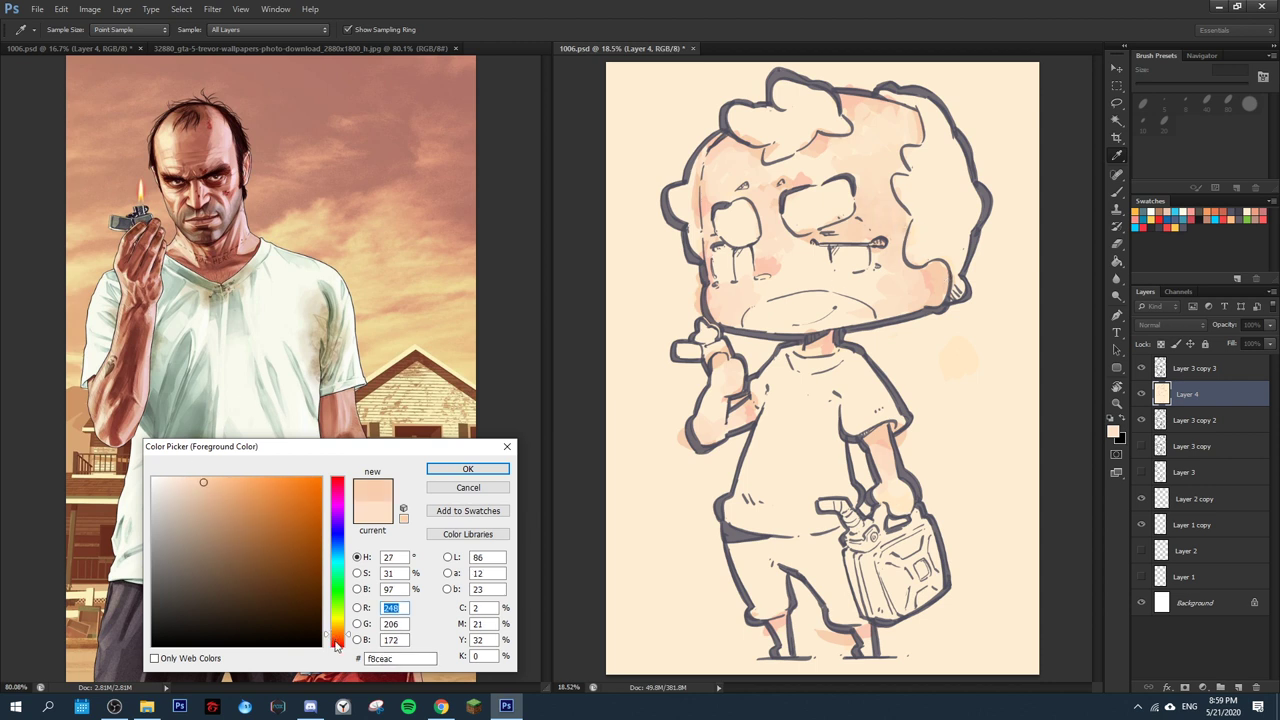
drag(334, 634, 337, 644)
drag(225, 505, 196, 479)
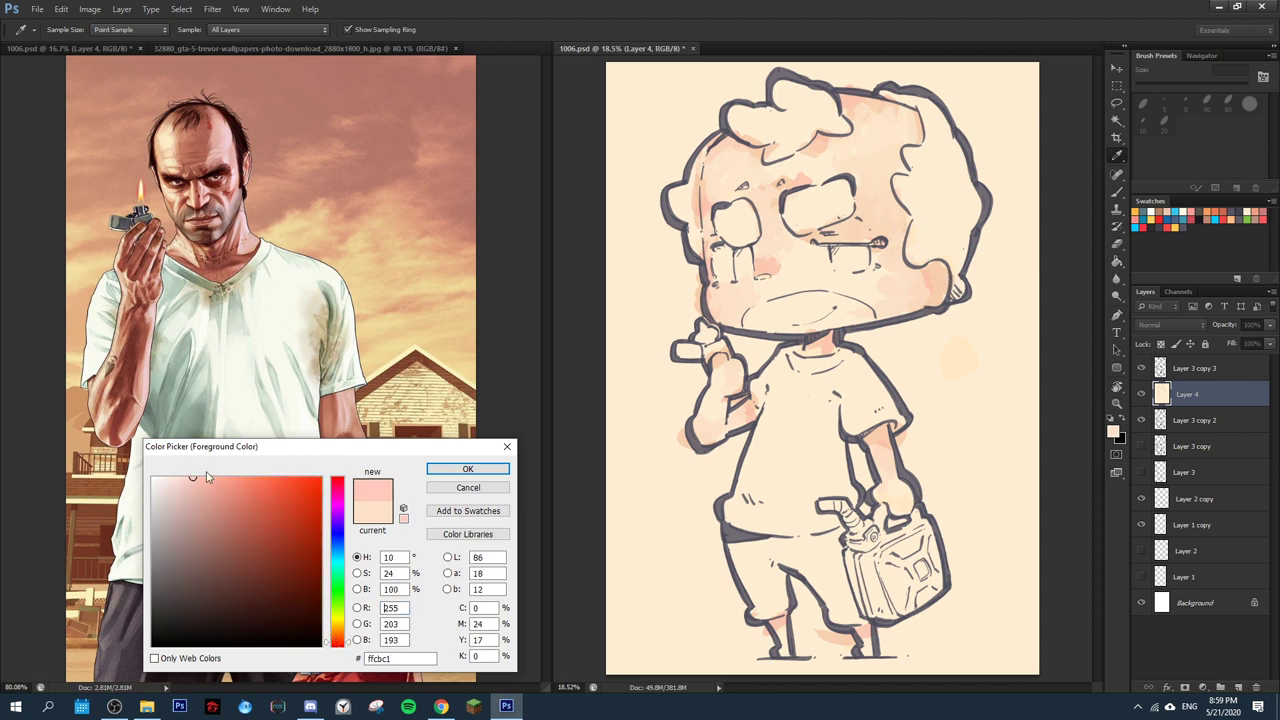
click(468, 469)
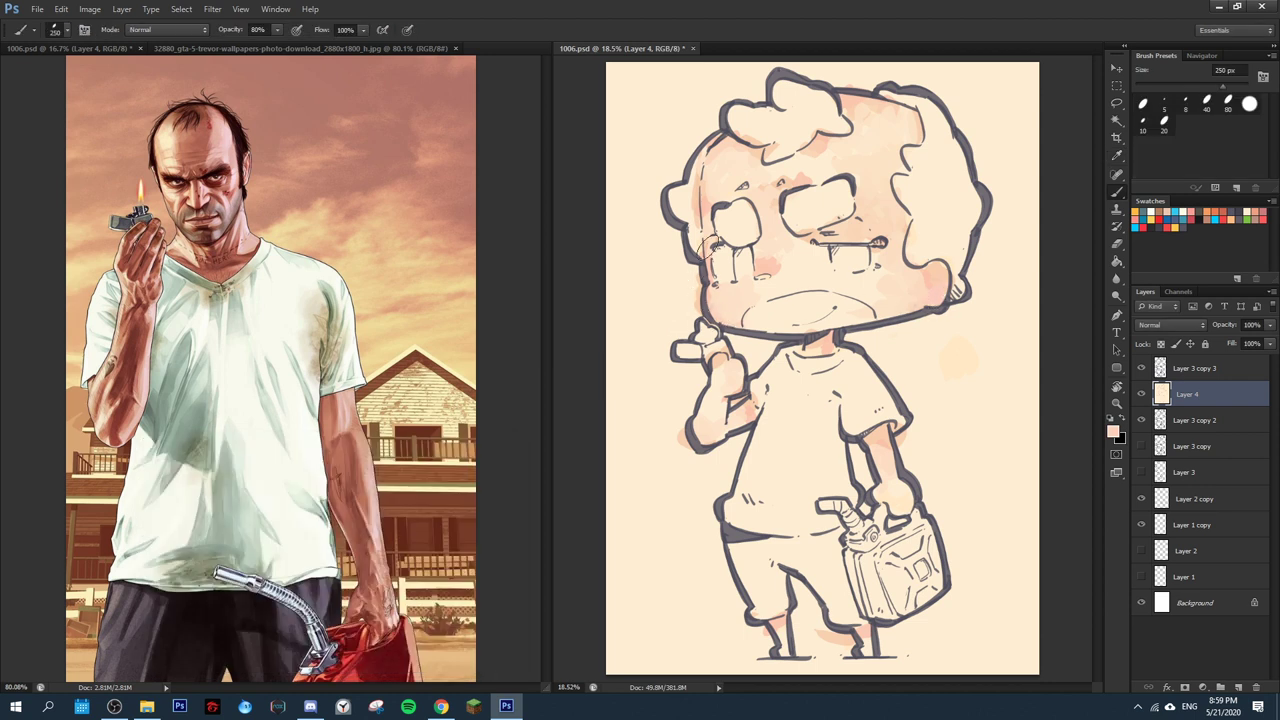
mouse_move(869, 238)
mouse_down()
mouse_move(900, 222)
mouse_move(894, 234)
mouse_up()
drag(900, 124, 909, 115)
mouse_move(846, 90)
mouse_down()
mouse_move(909, 115)
mouse_move(910, 133)
mouse_move(718, 146)
mouse_move(698, 199)
mouse_up()
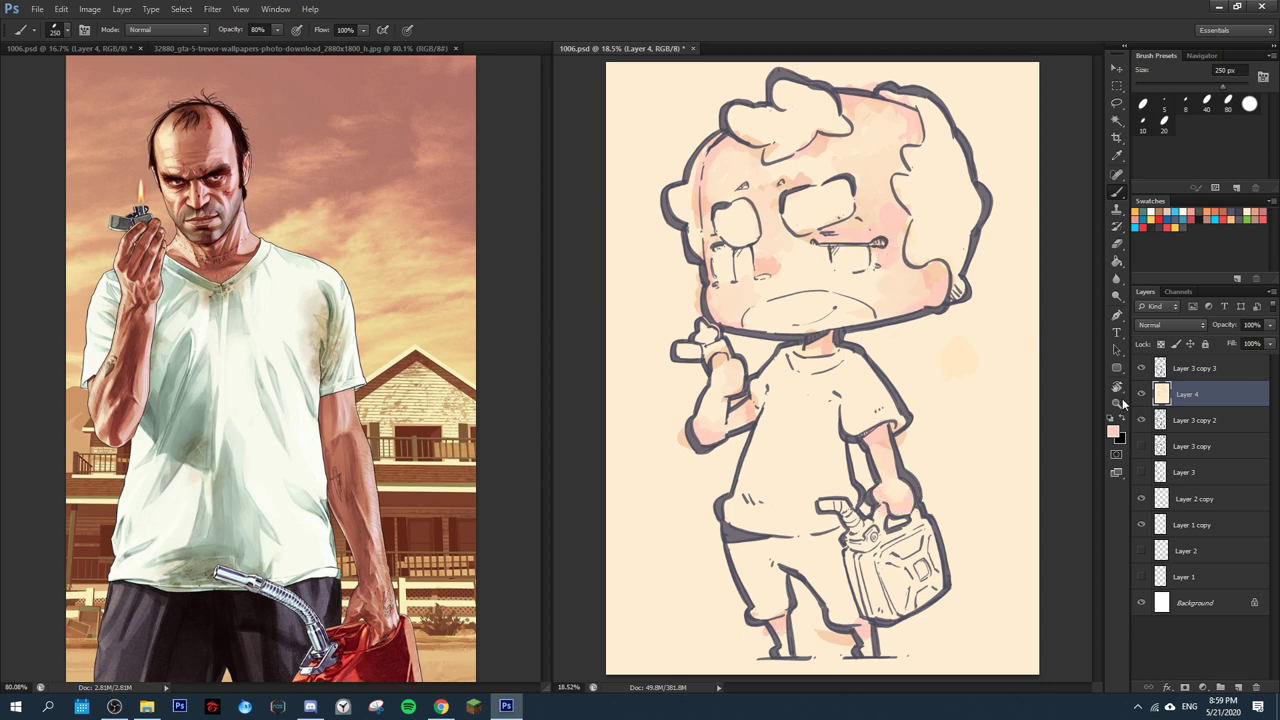
- Set the foreground colour to #ffb6a3, sample a tone near the chin and dab a pink test patch on the canvas beside the face
click(1113, 431)
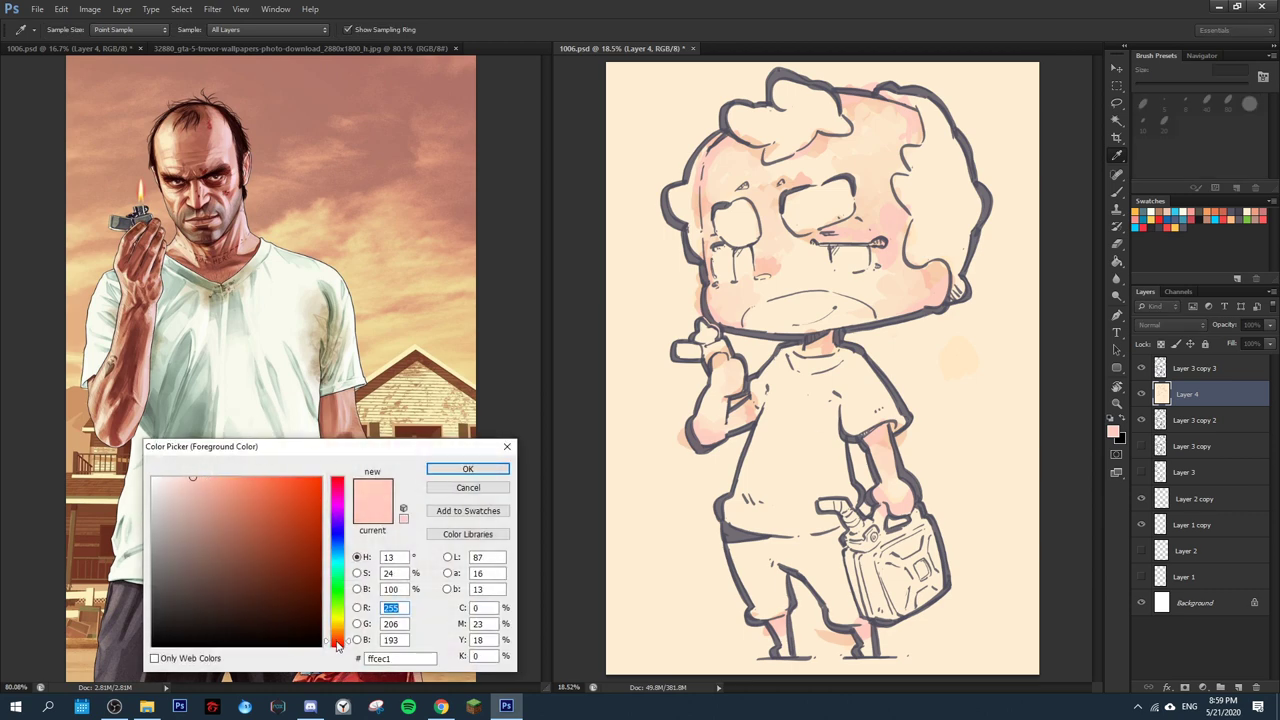
click(208, 474)
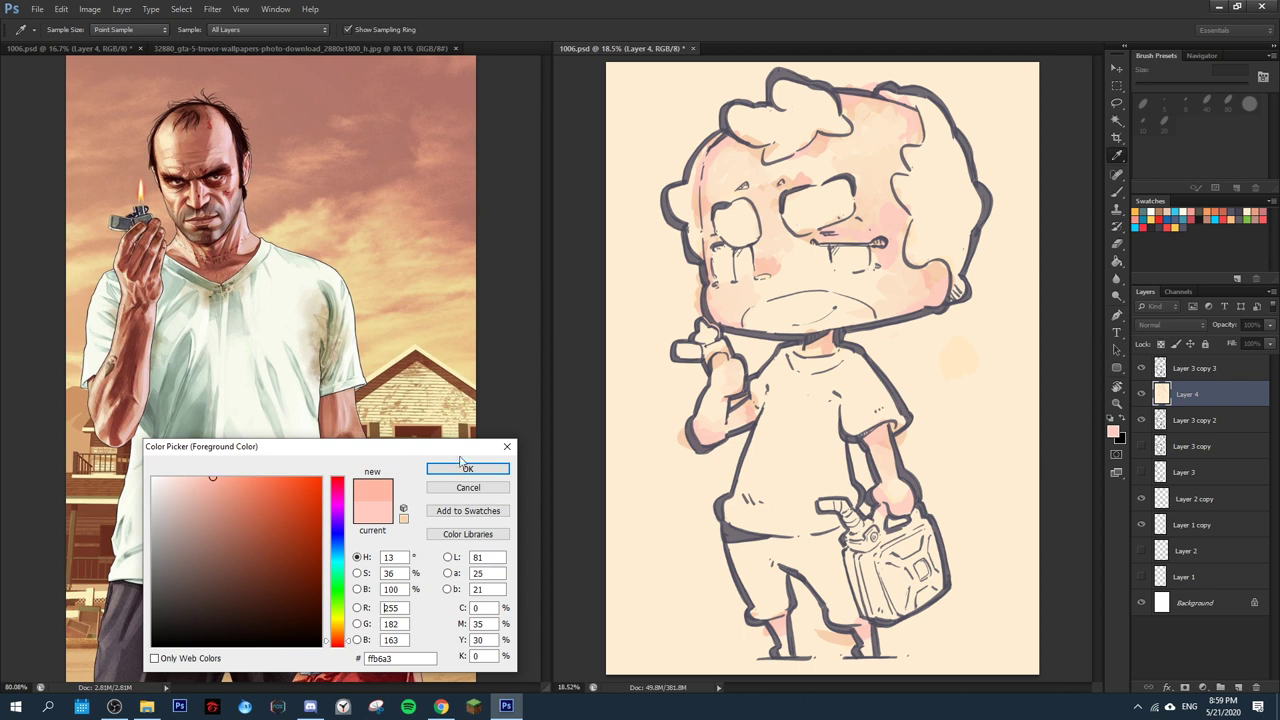
click(467, 468)
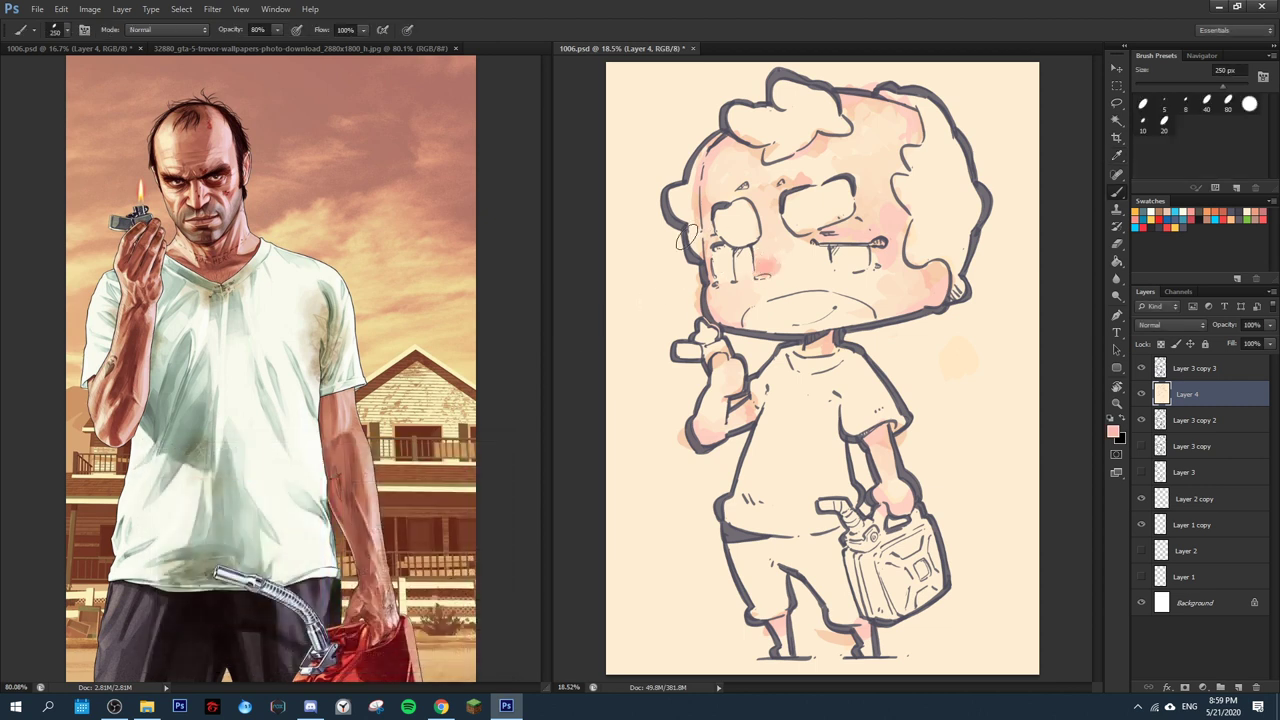
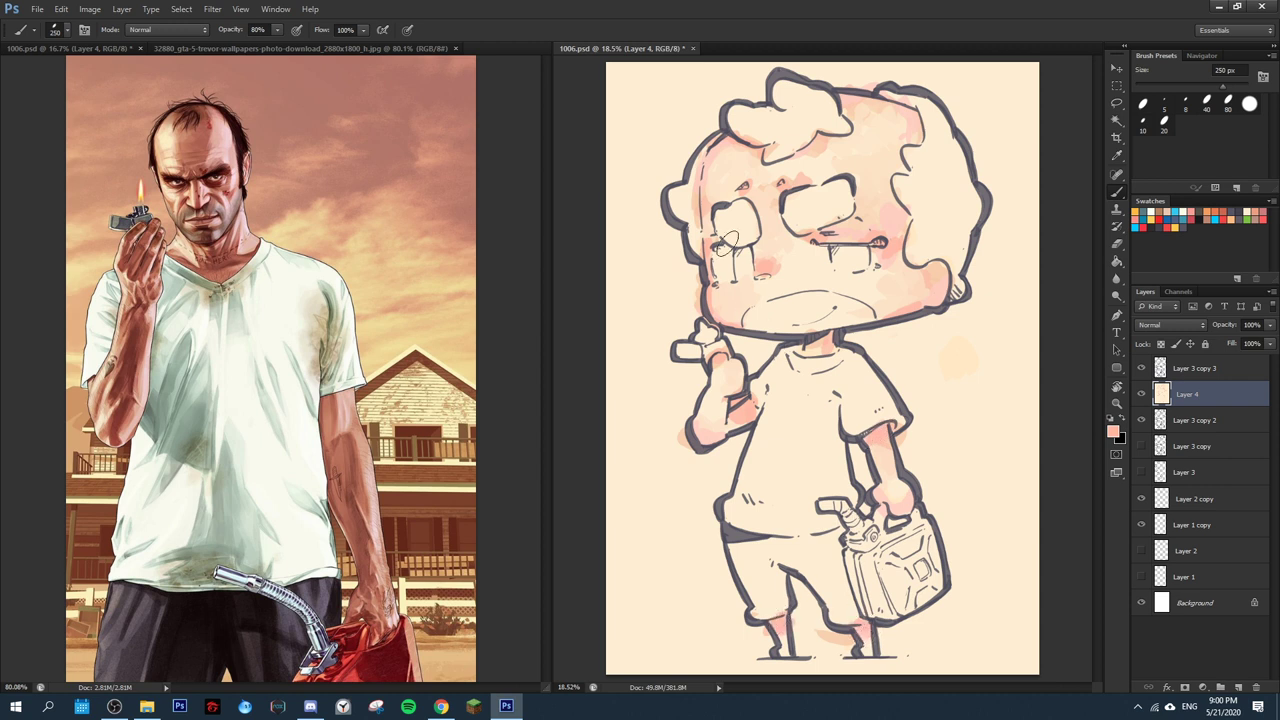
alt+click(718, 316)
click(638, 291)
drag(642, 296, 656, 294)
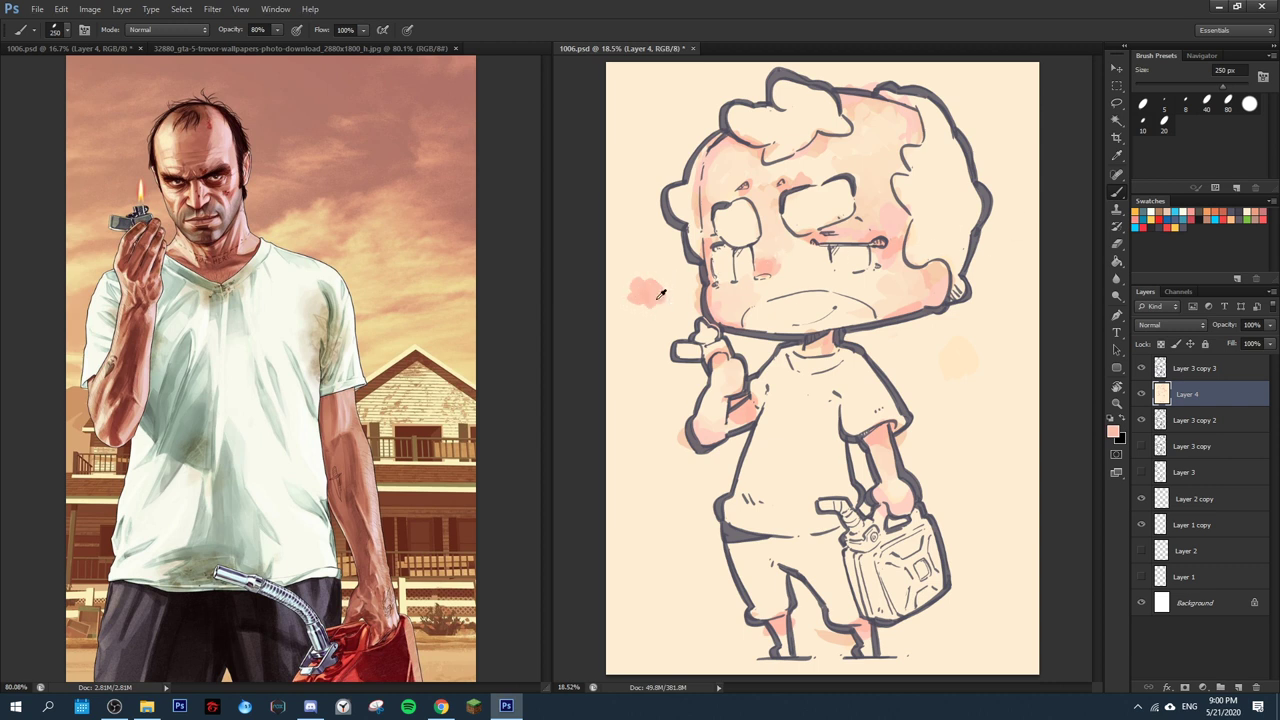
- Sample skin tones from the cheek and jaw and shade the face along the hairline down to the temple
alt+click(745, 300)
alt+click(917, 304)
mouse_move(910, 106)
mouse_down()
mouse_move(926, 138)
mouse_move(908, 195)
mouse_up()
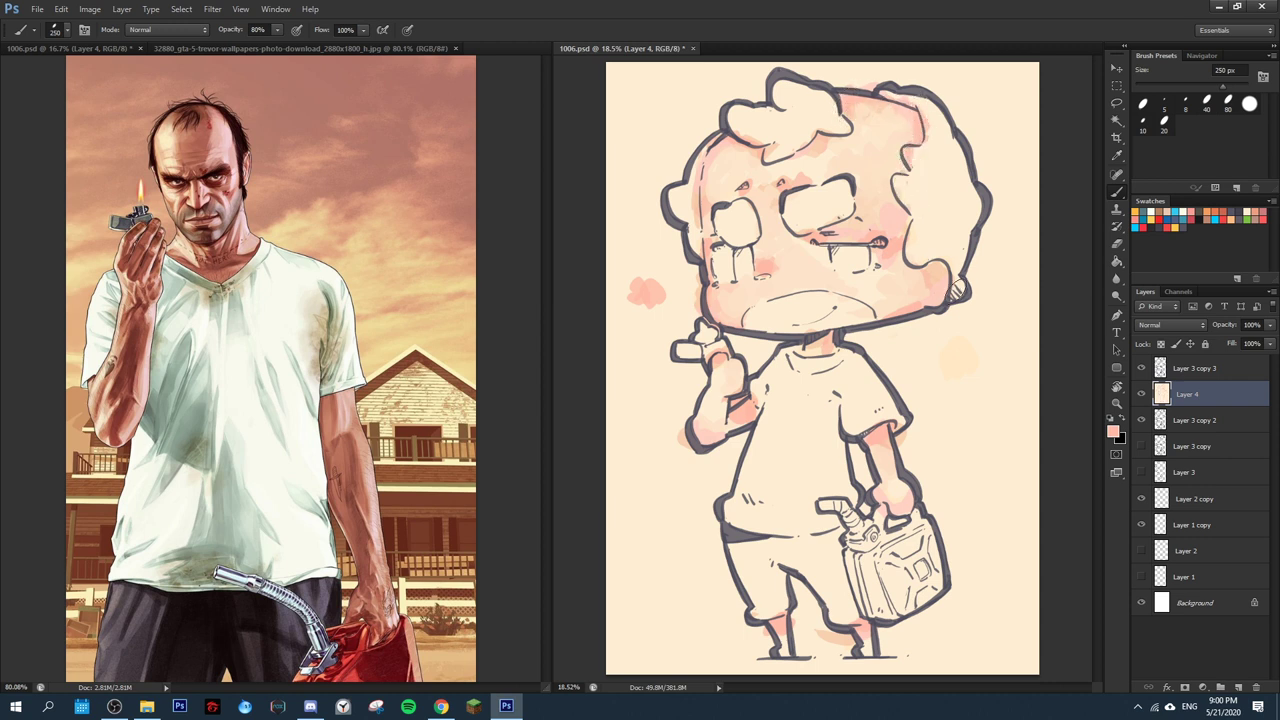
- Sample the skin beside the mouth, set the foreground to a muted greyish pink and dab a mauve test patch beside the body
alt+click(864, 292)
click(1113, 431)
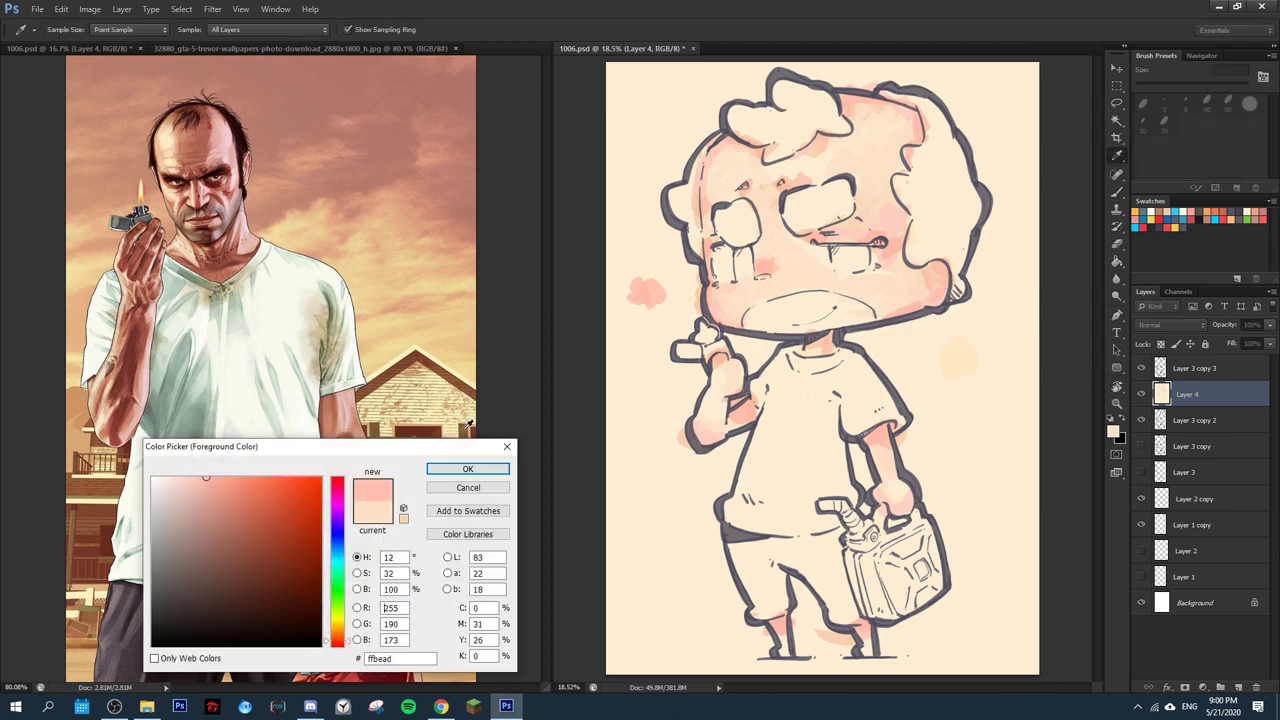
mouse_move(196, 502)
mouse_down()
mouse_move(186, 497)
mouse_move(188, 510)
mouse_up()
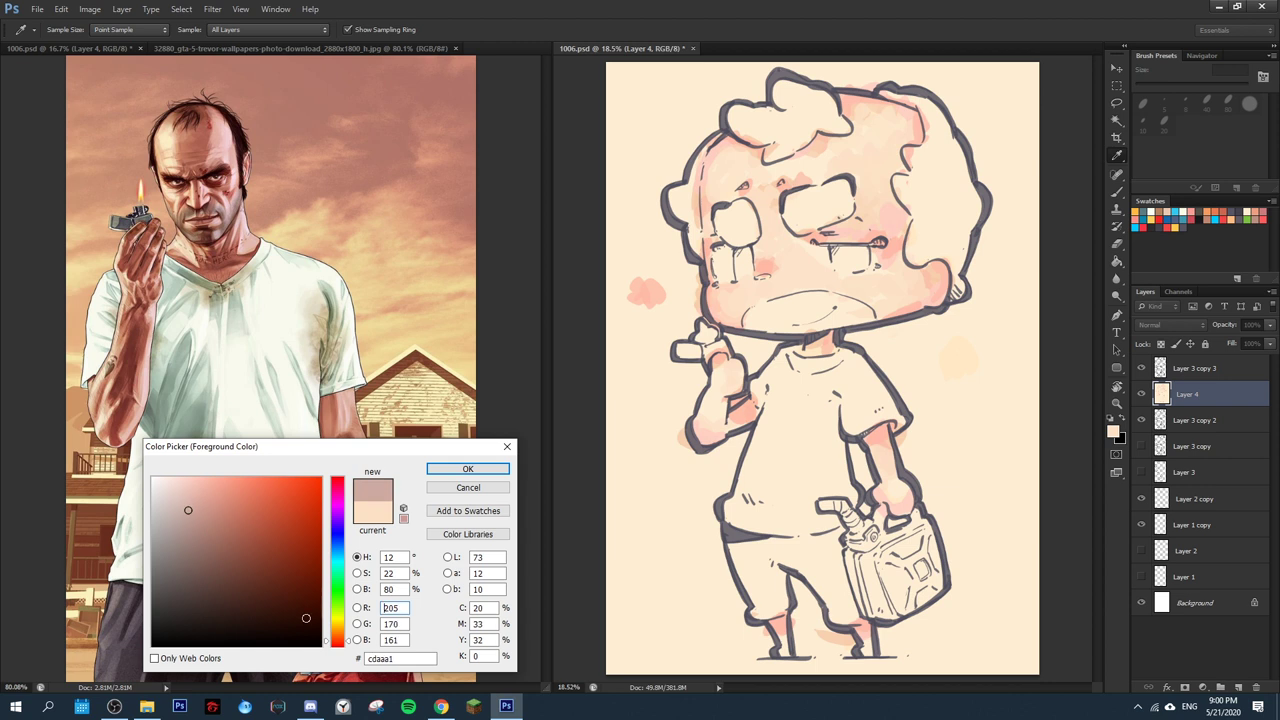
click(339, 648)
click(467, 468)
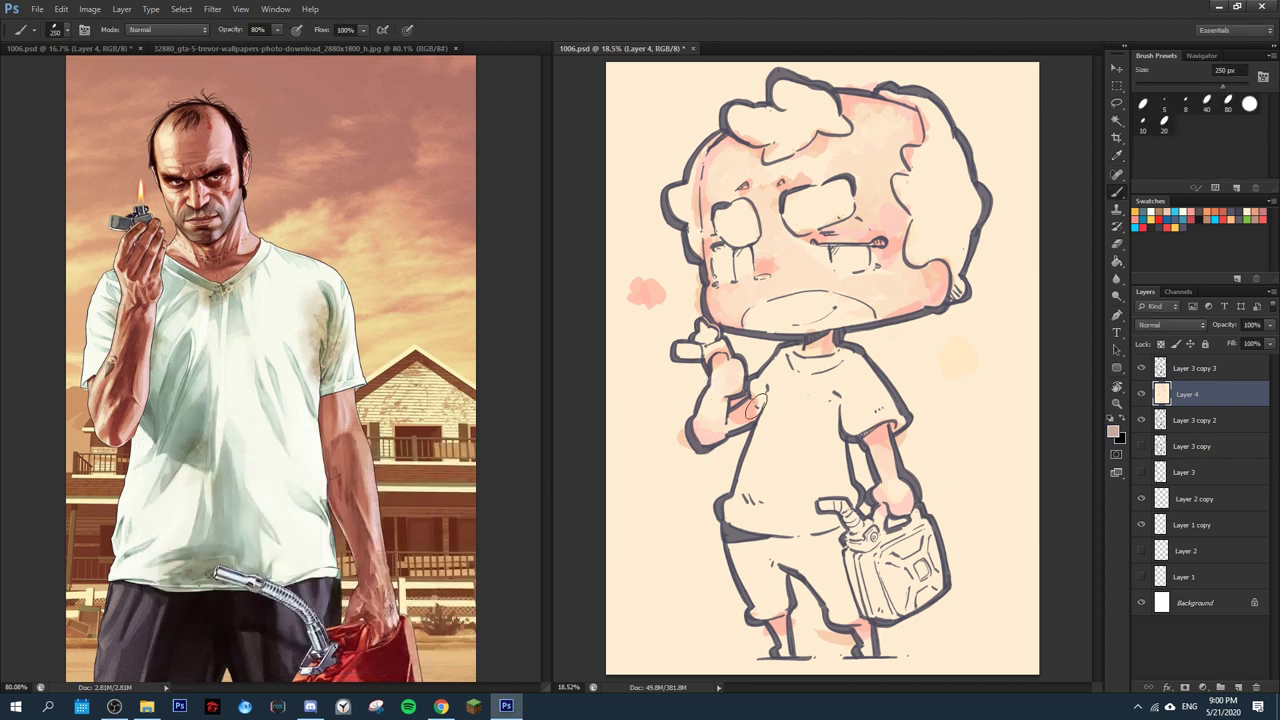
drag(709, 327, 716, 348)
click(928, 366)
- Sample the neck's pink shadow tone and shade the outer face edge, the forehead below the hair tuft and the side hairline
alt+click(832, 341)
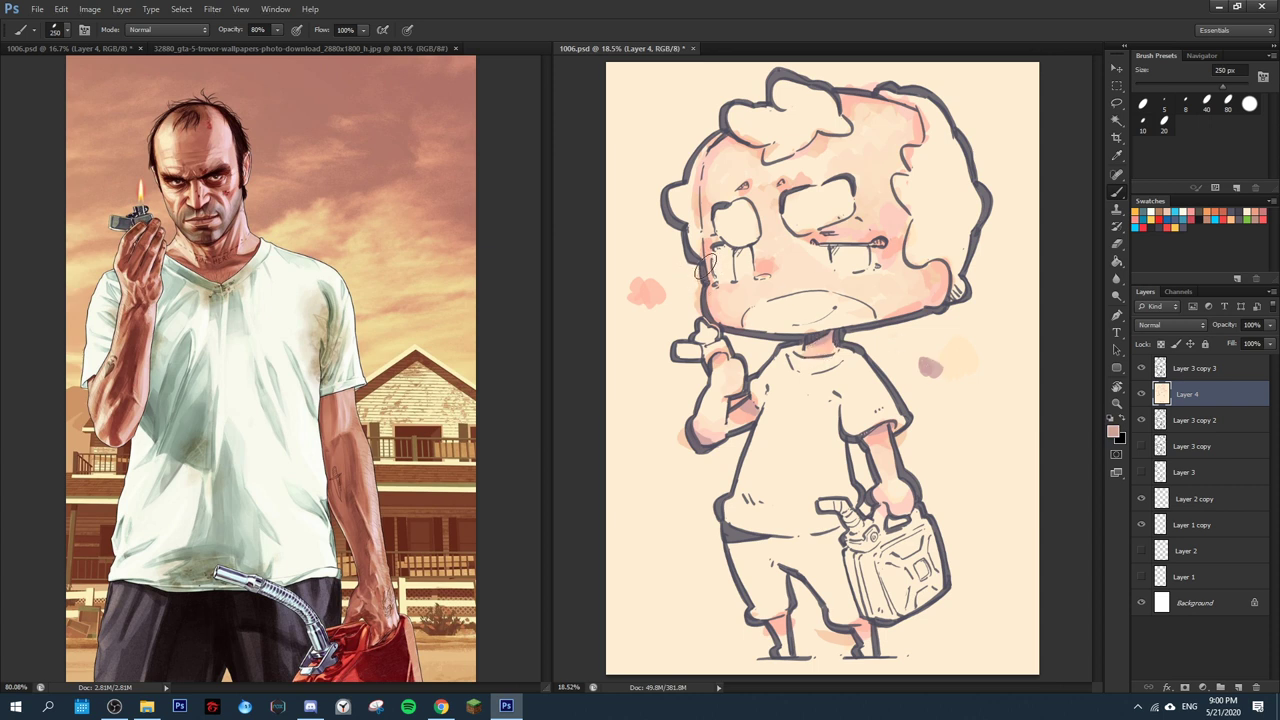
drag(701, 265, 714, 326)
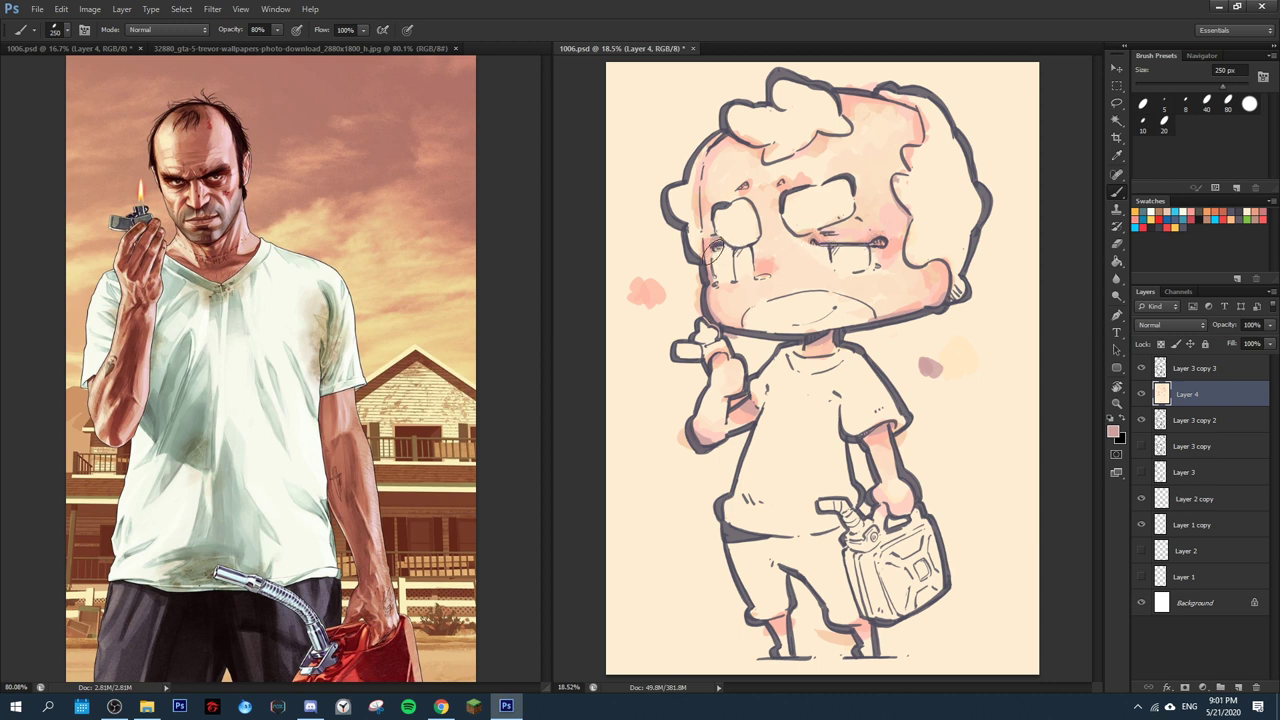
drag(714, 146, 700, 242)
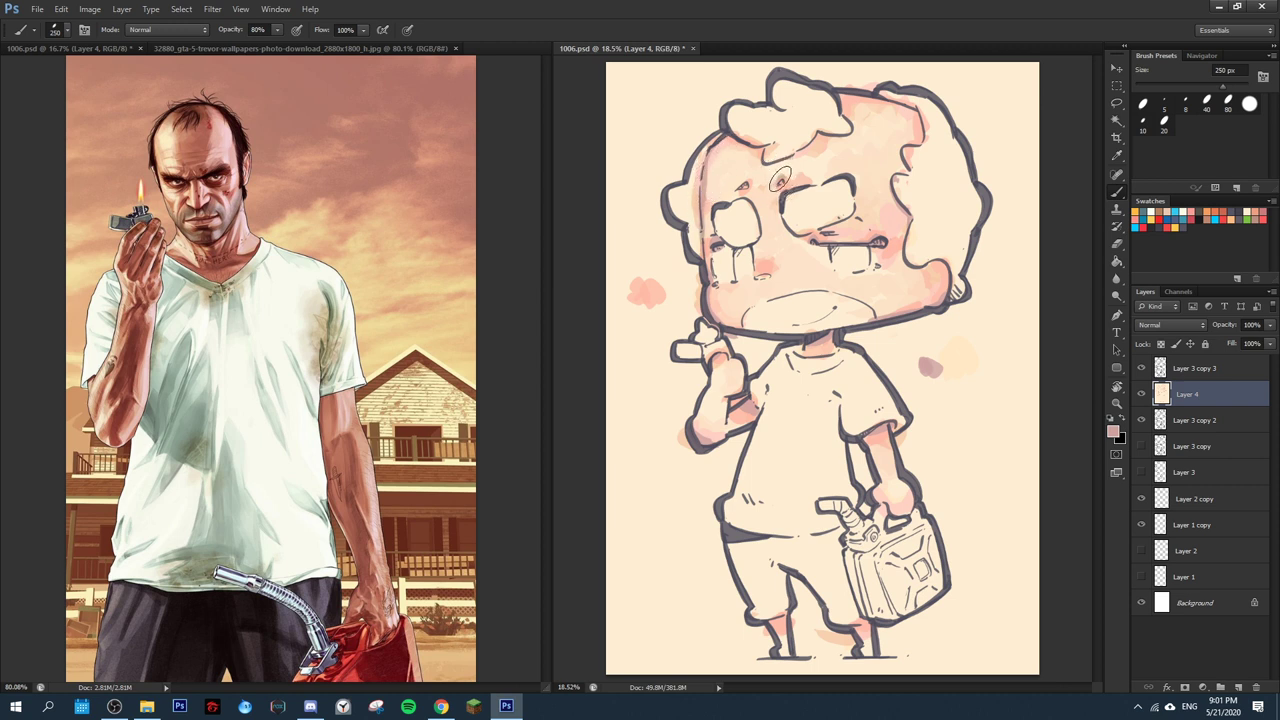
drag(762, 156, 828, 130)
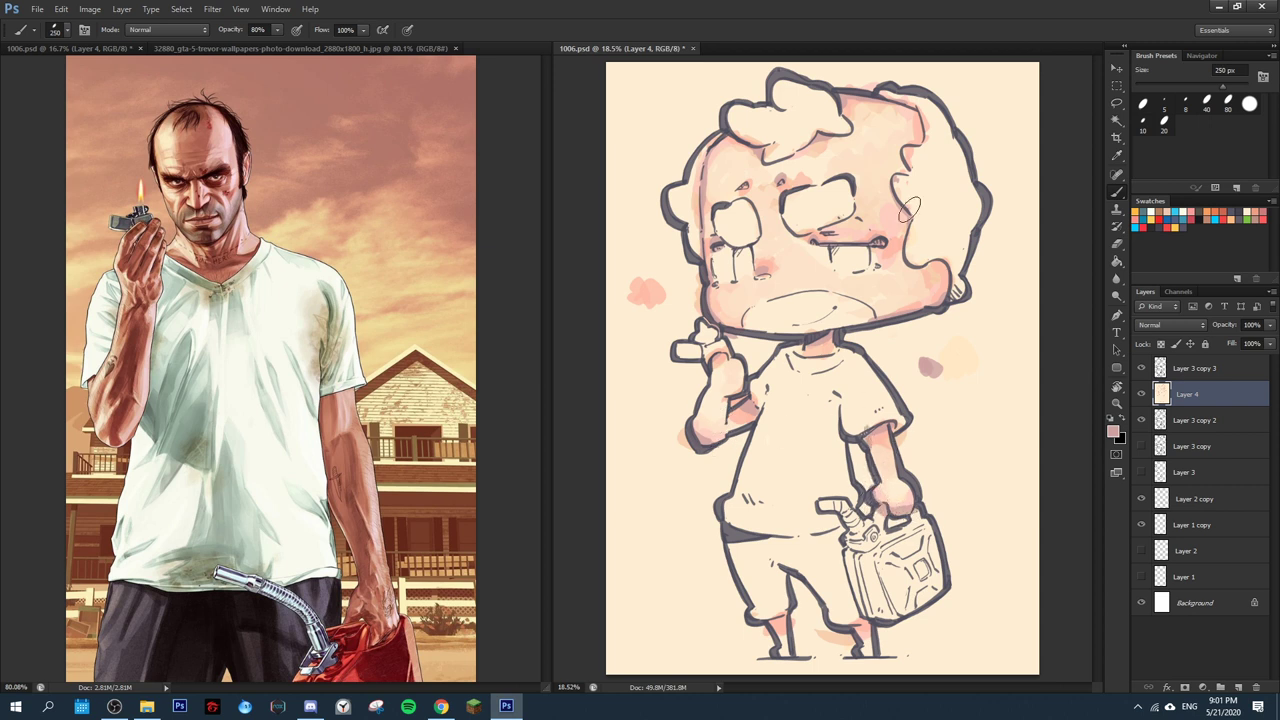
drag(926, 115, 919, 144)
- Sample the forehead tone, dab coral test patches above the raised lighter and sample a tone below the eye for the blush
alt+click(882, 116)
mouse_move(650, 340)
mouse_down()
mouse_move(640, 320)
mouse_move(629, 325)
mouse_move(643, 355)
mouse_up()
alt+click(638, 352)
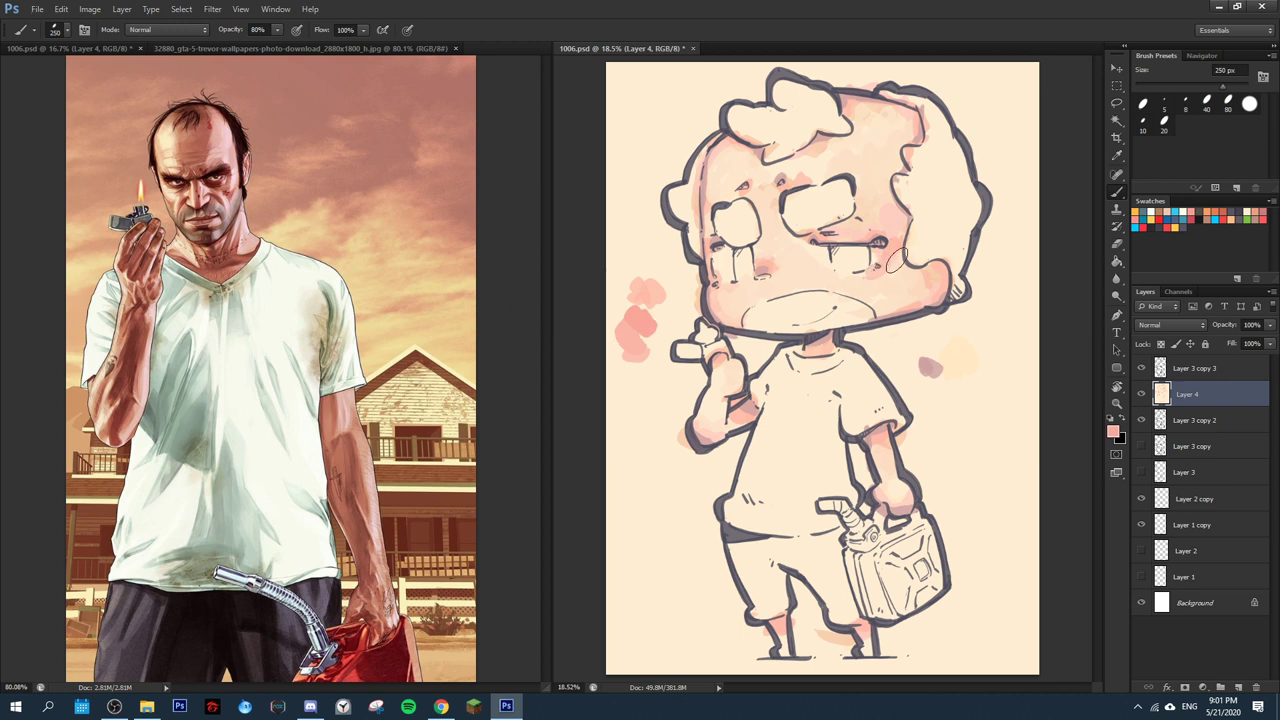
alt+click(726, 262)
- Sample the mauve test patch and chin tone, paint the stubble area around the mouth and soften it with a warmer pink
alt+click(939, 365)
alt+click(757, 318)
mouse_move(751, 320)
mouse_down()
mouse_move(810, 315)
mouse_move(754, 318)
mouse_move(849, 312)
mouse_up()
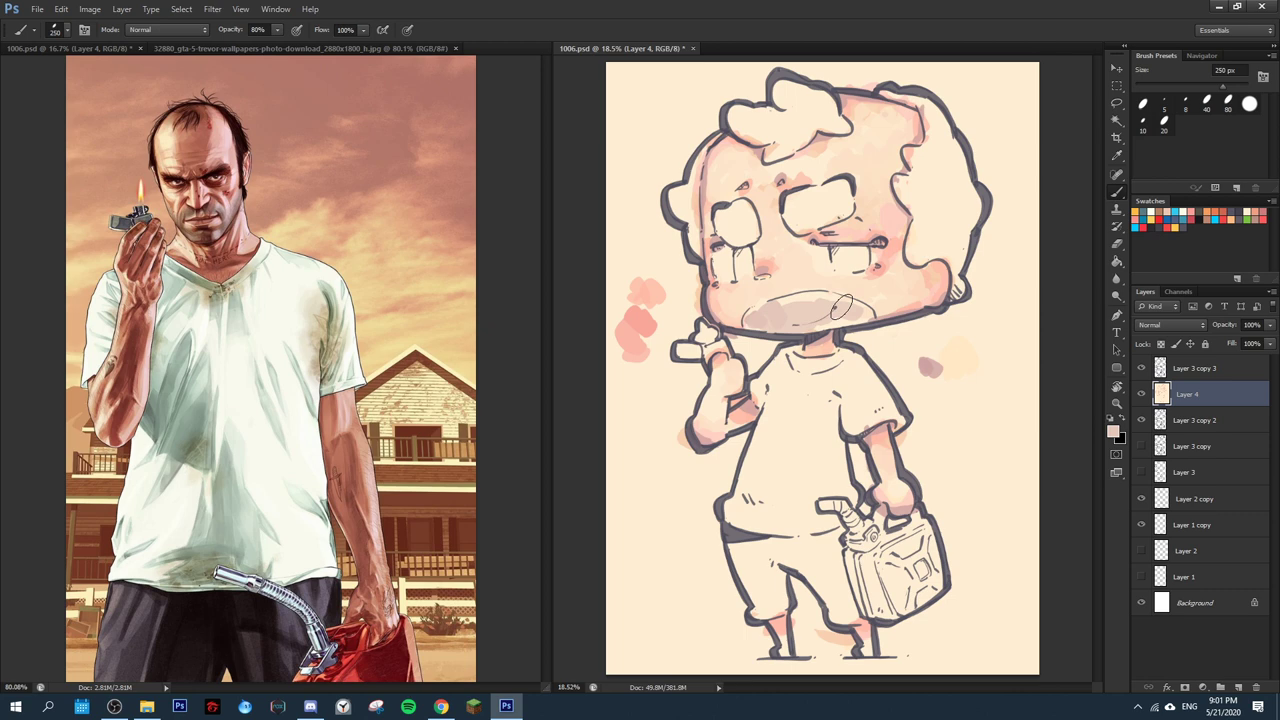
click(1112, 431)
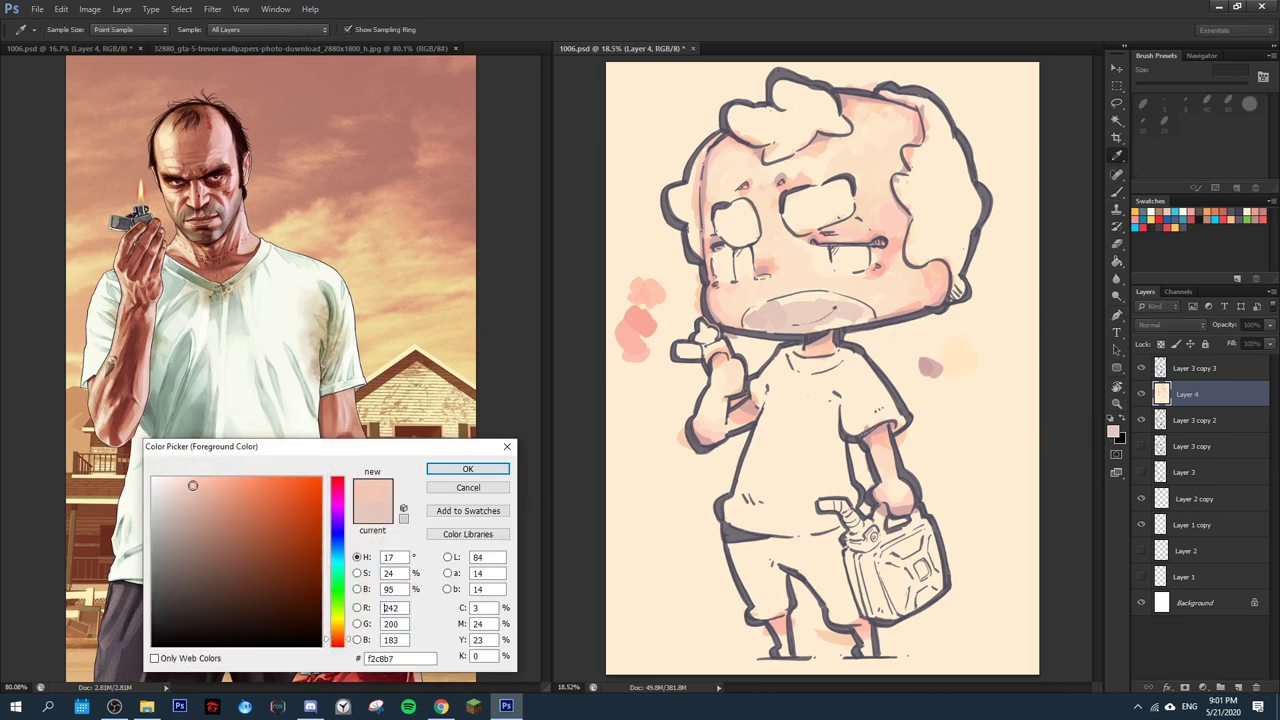
click(467, 469)
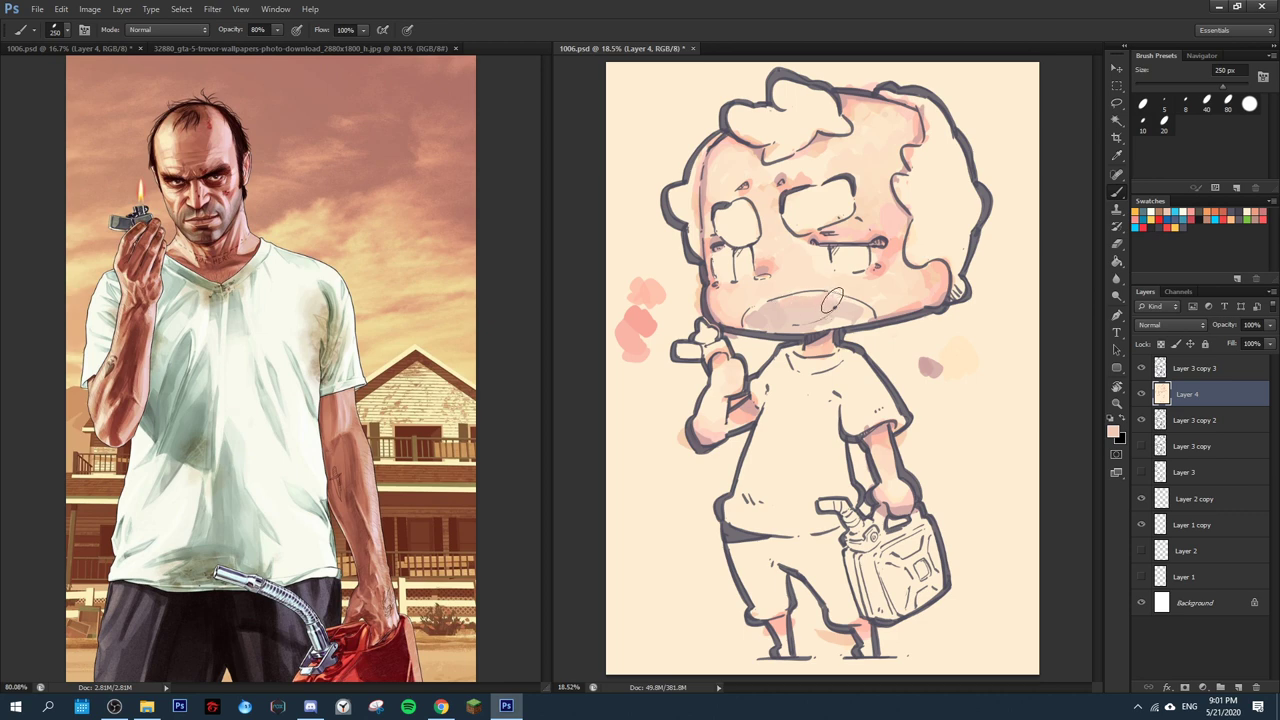
drag(813, 315, 851, 305)
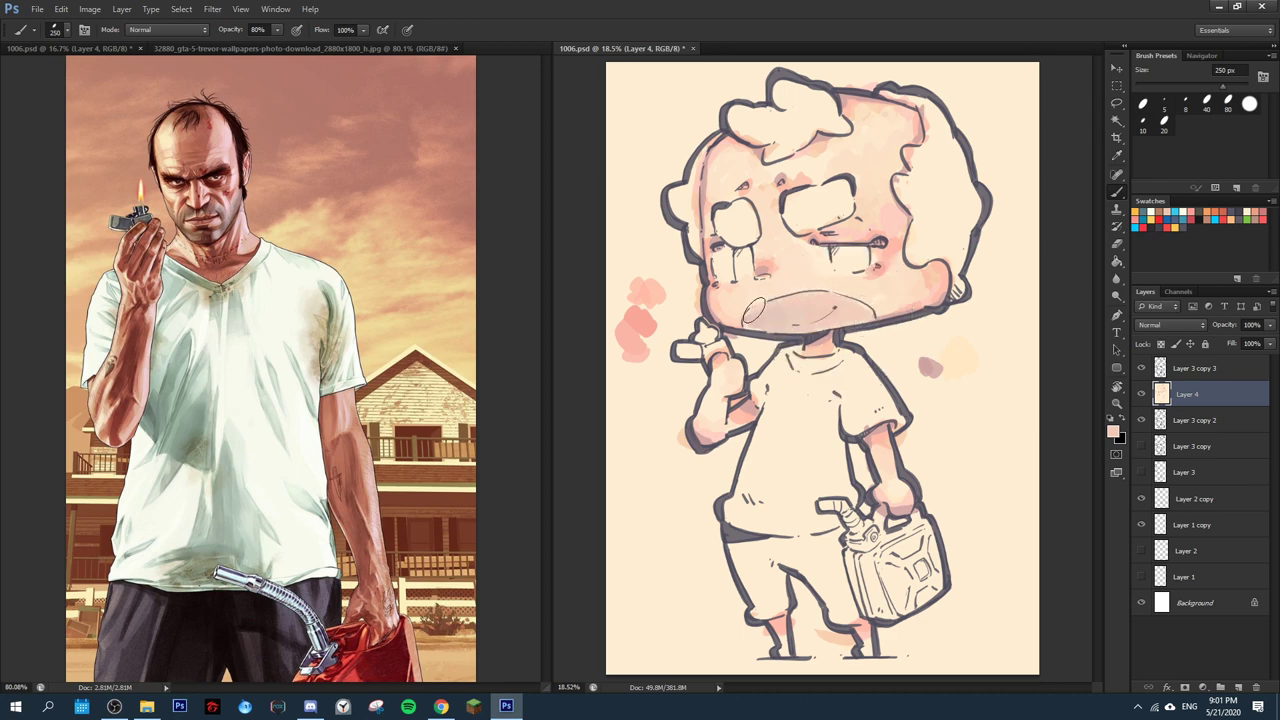
- Set the foreground to a darker greyish pink, shade the stubble area's lower edge and blend it with tones sampled around the mouth
click(1114, 433)
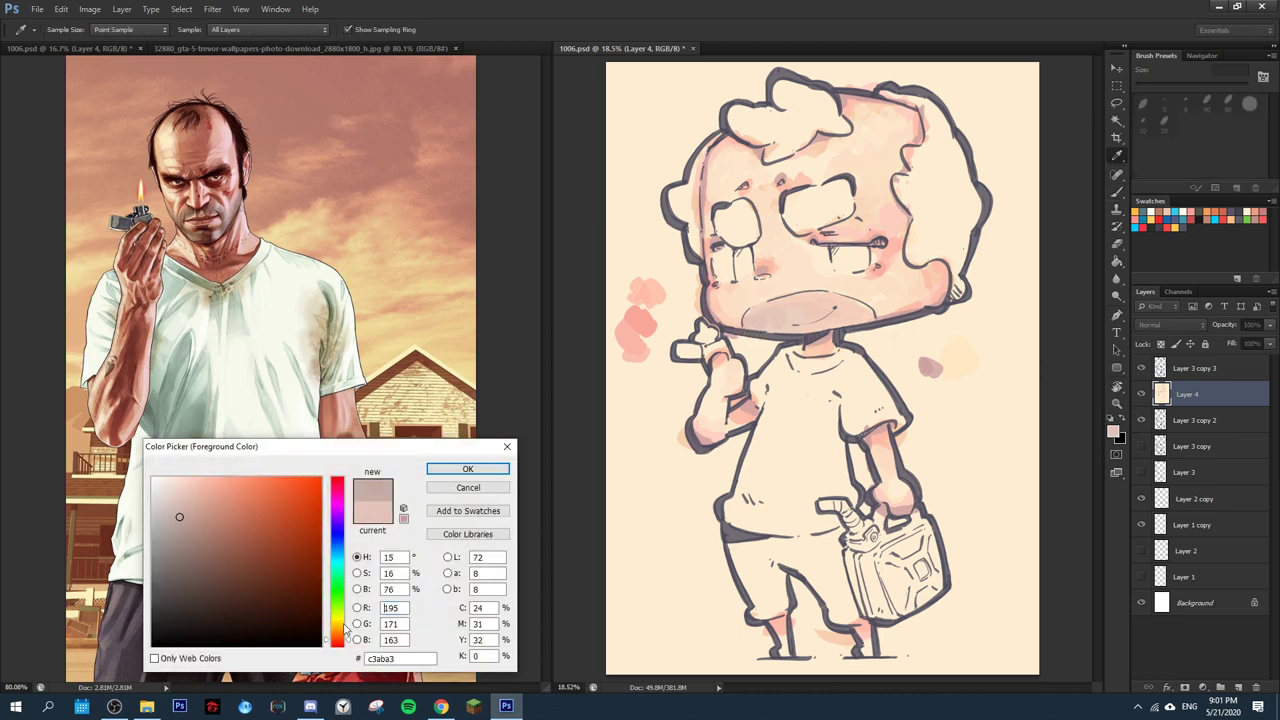
click(468, 469)
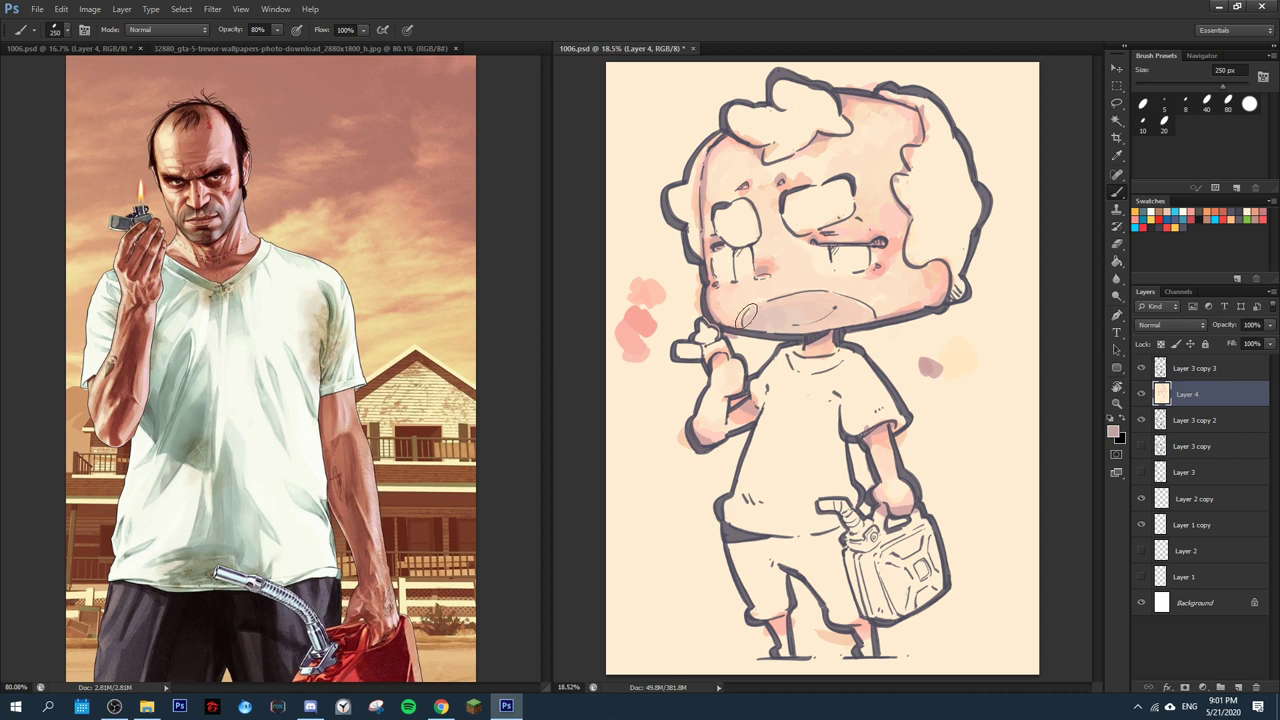
drag(747, 337, 867, 322)
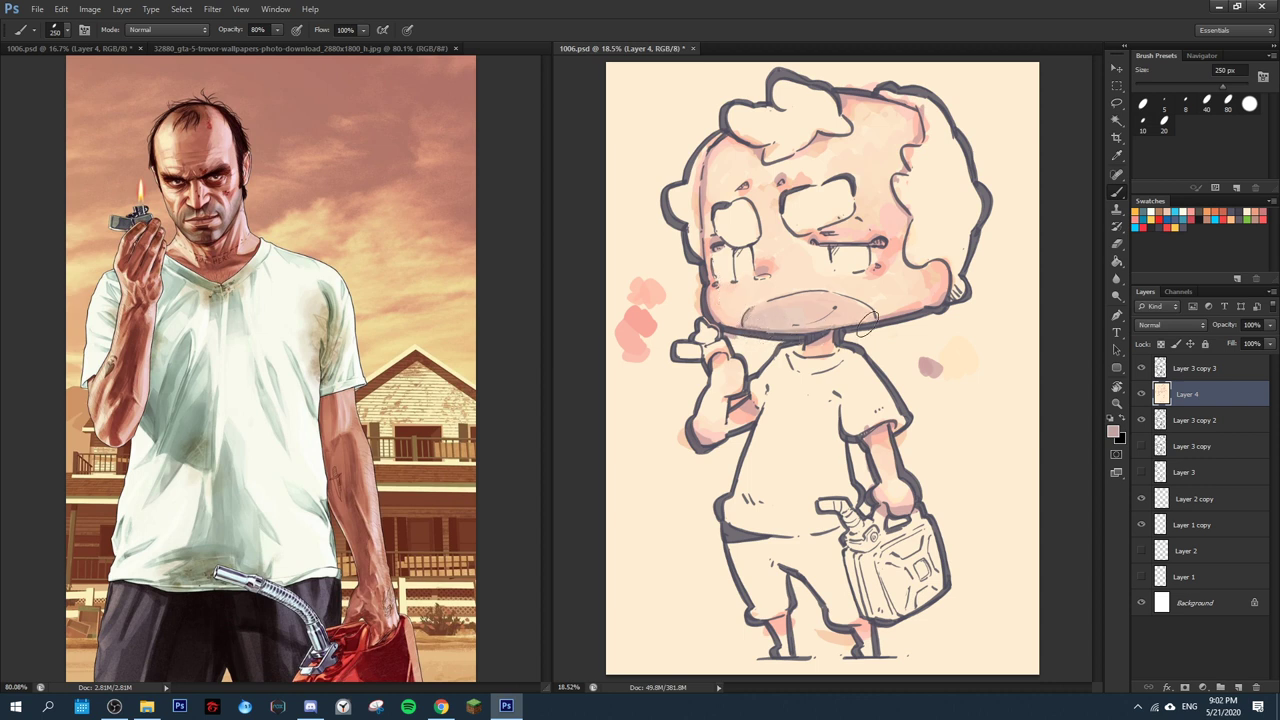
alt+click(858, 298)
alt+click(797, 298)
mouse_move(794, 302)
mouse_down()
mouse_move(780, 304)
mouse_move(791, 314)
mouse_up()
- Sample the stubble tone and lay a first grey wash over the front hair tuft and the upper side hair
alt+click(757, 320)
mouse_move(765, 120)
mouse_down()
mouse_move(745, 115)
mouse_move(755, 100)
mouse_move(815, 95)
mouse_up()
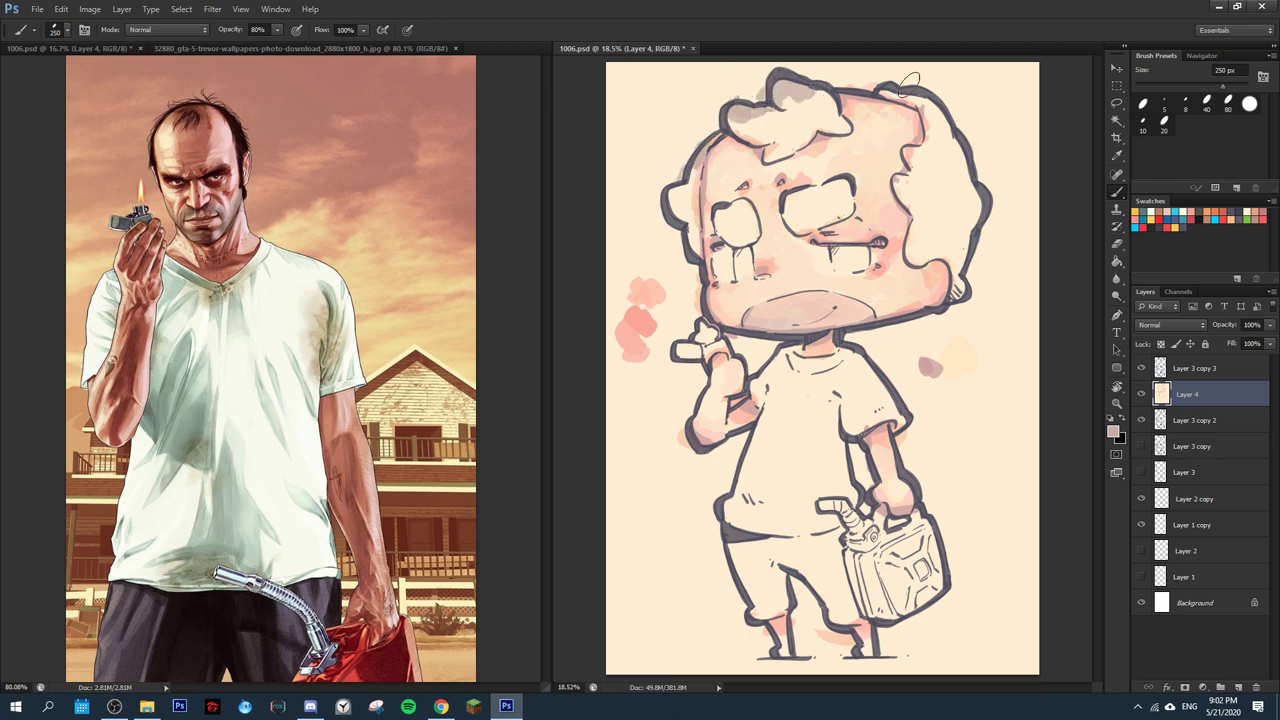
mouse_move(915, 95)
mouse_down()
mouse_move(936, 153)
mouse_move(915, 152)
mouse_move(944, 137)
mouse_move(964, 189)
mouse_move(915, 192)
mouse_up()
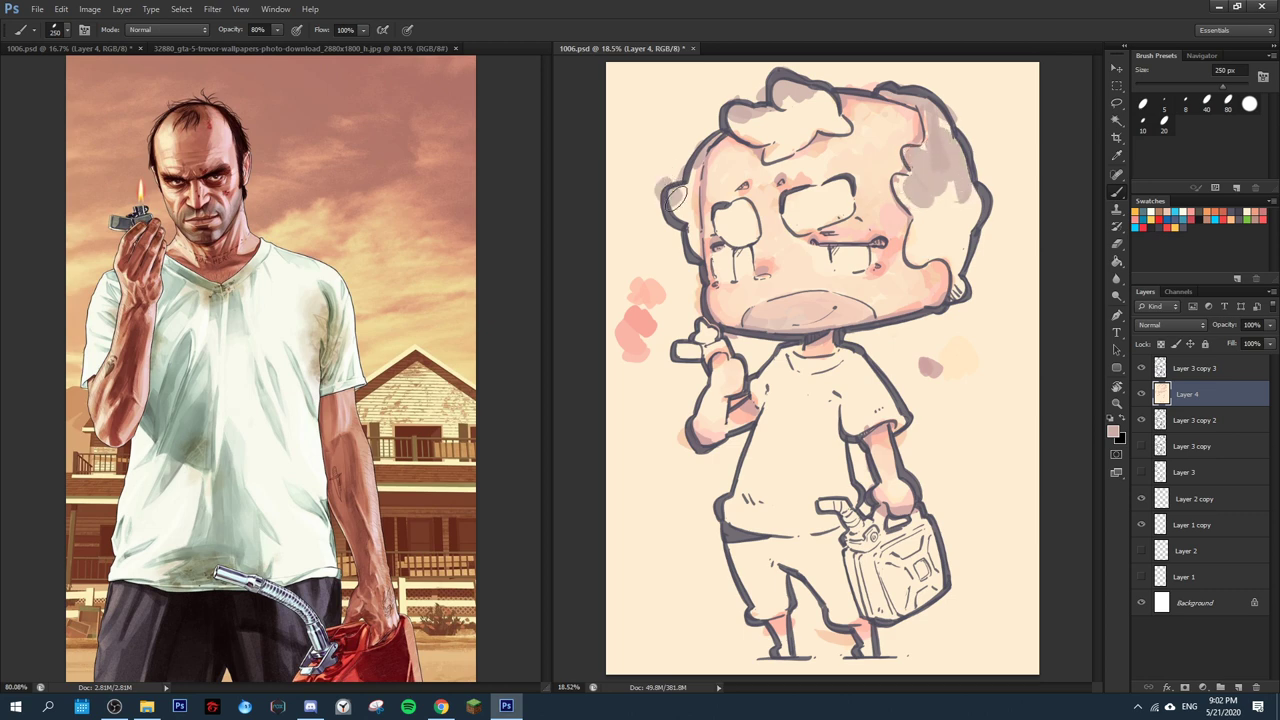
- Set the foreground to a darker greyish brown and paint the front tuft, the side hair and both blocky eyebrows
click(1113, 436)
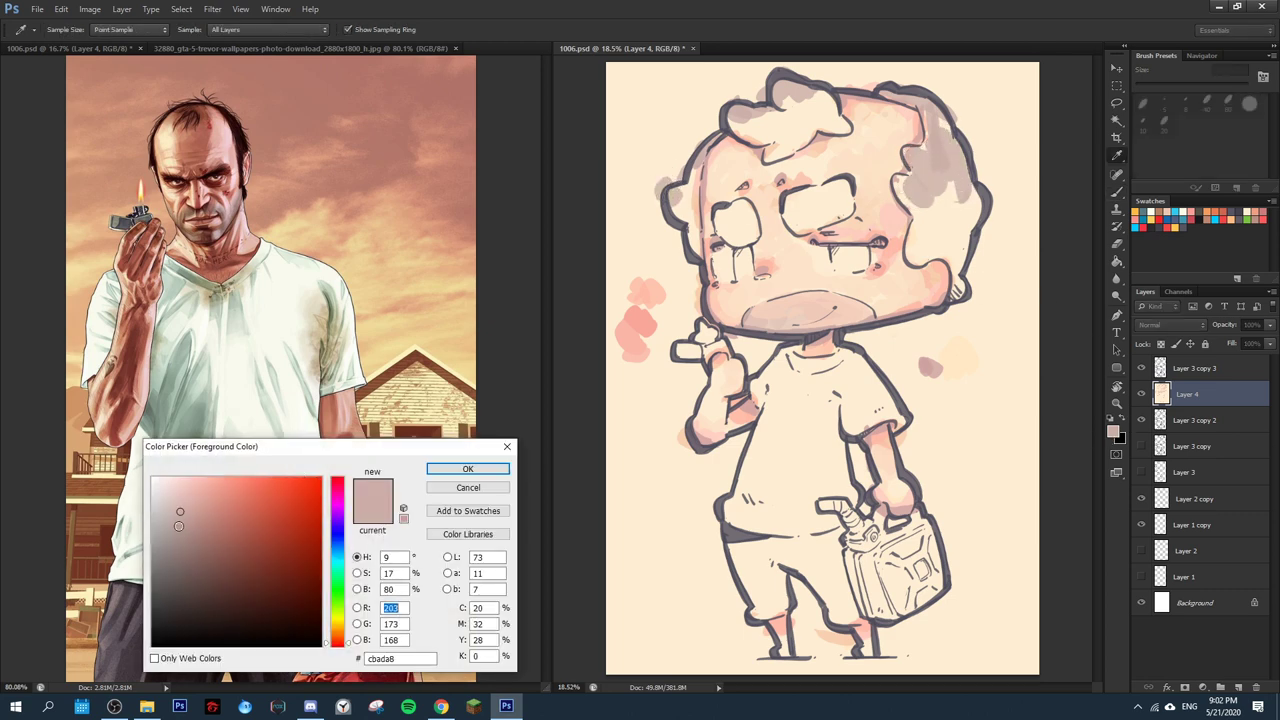
click(467, 469)
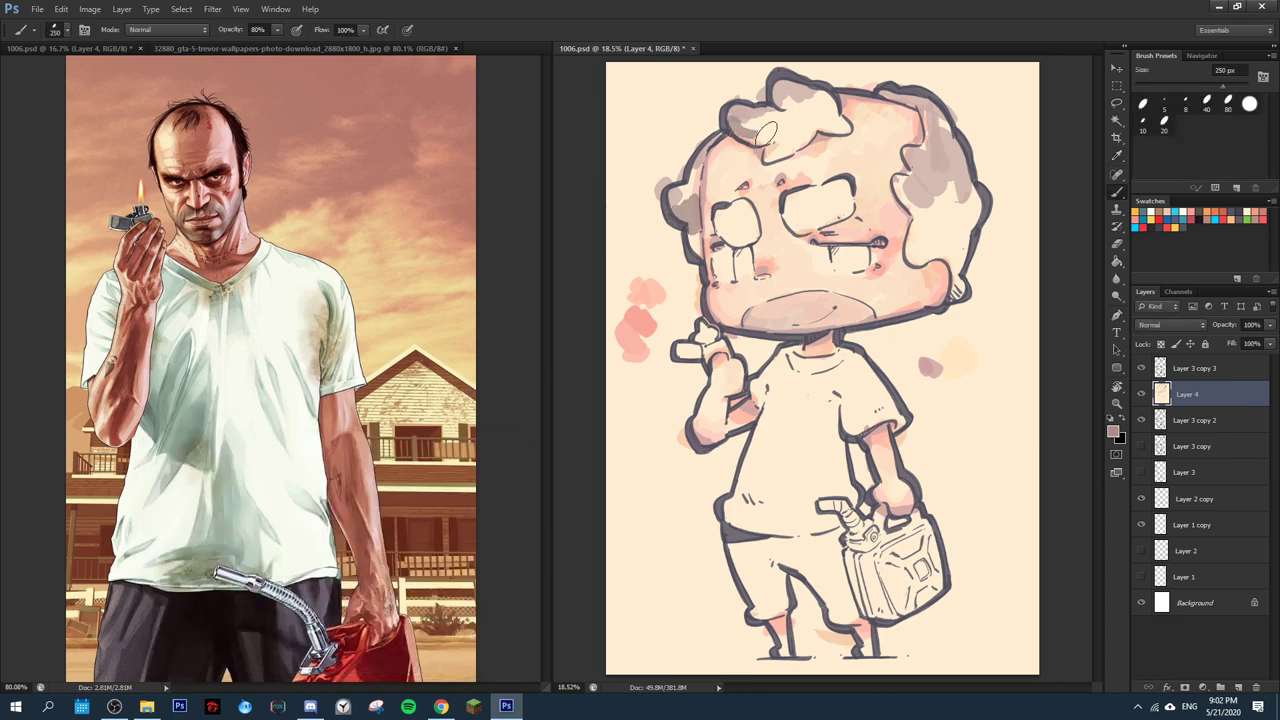
drag(766, 133, 832, 110)
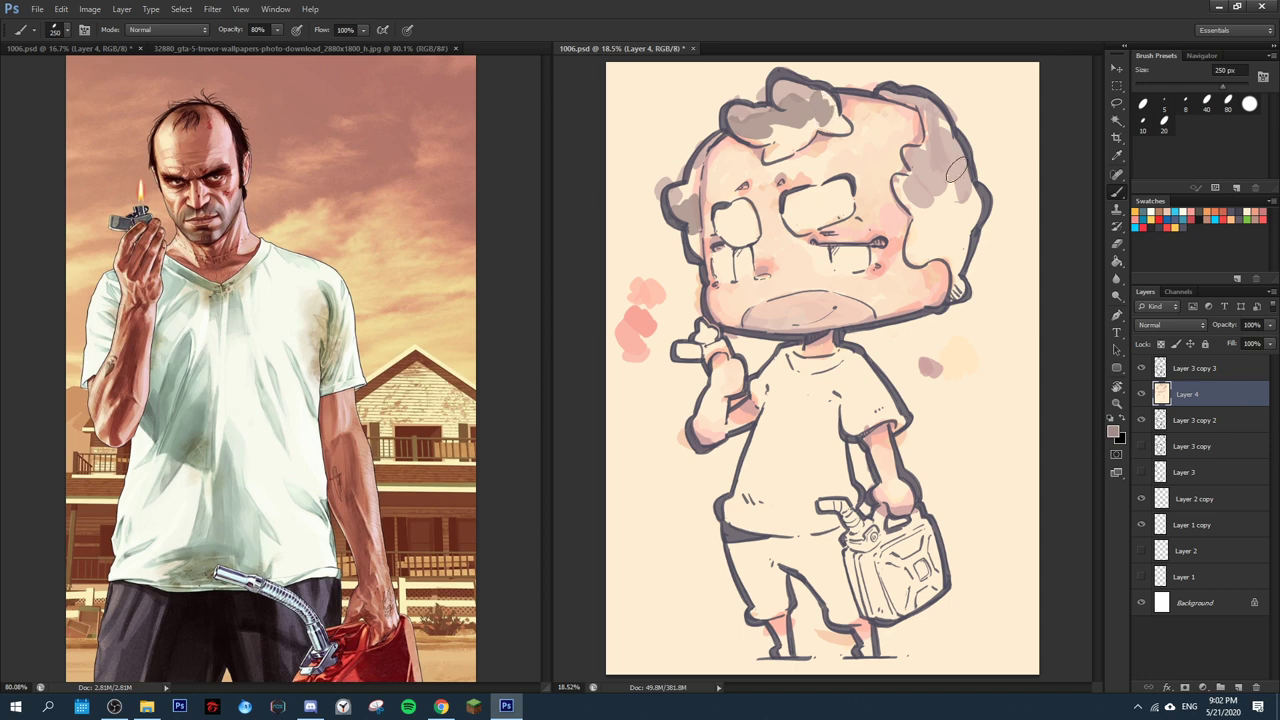
mouse_move(900, 188)
mouse_down()
mouse_move(972, 207)
mouse_move(959, 222)
mouse_up()
mouse_move(818, 185)
mouse_down()
mouse_move(839, 198)
mouse_move(832, 215)
mouse_up()
mouse_move(724, 205)
mouse_down()
mouse_move(752, 224)
mouse_move(733, 235)
mouse_move(747, 228)
mouse_move(744, 240)
mouse_up()
alt+click(945, 160)
drag(796, 206, 817, 204)
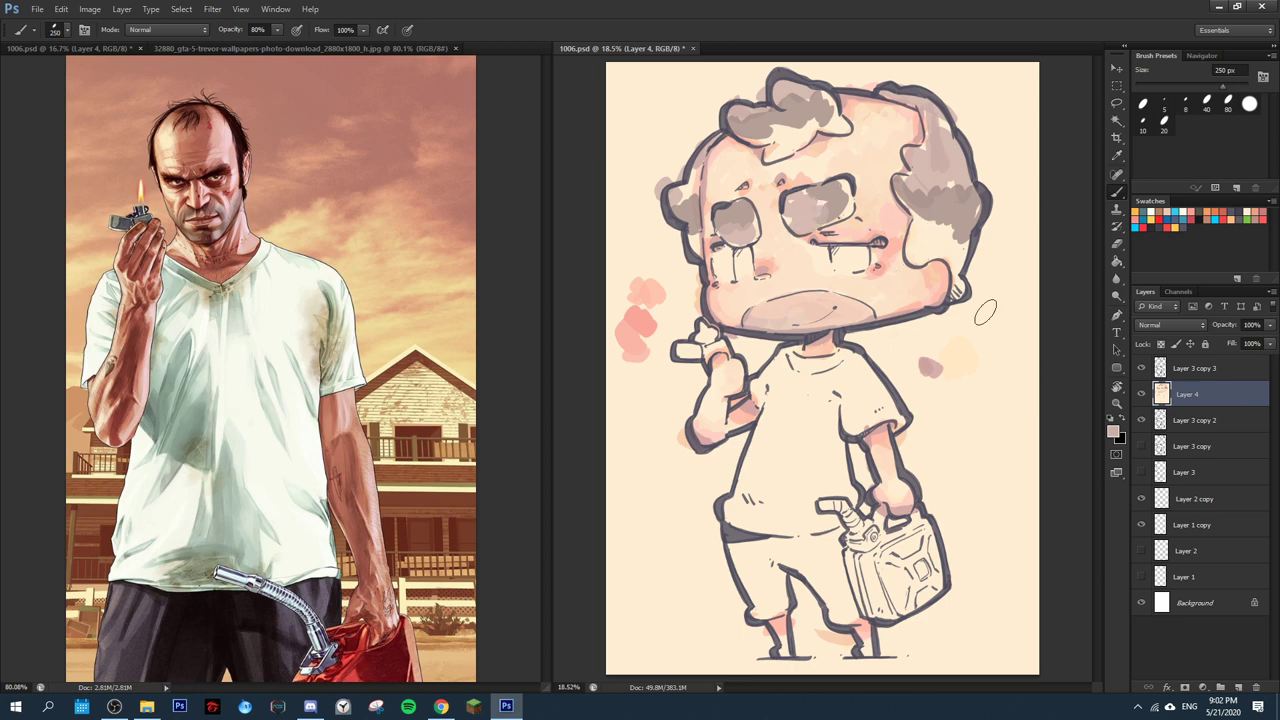
- Set the foreground colour to #938181 and fill the front tuft and the side hair down to the sideburn
click(1113, 431)
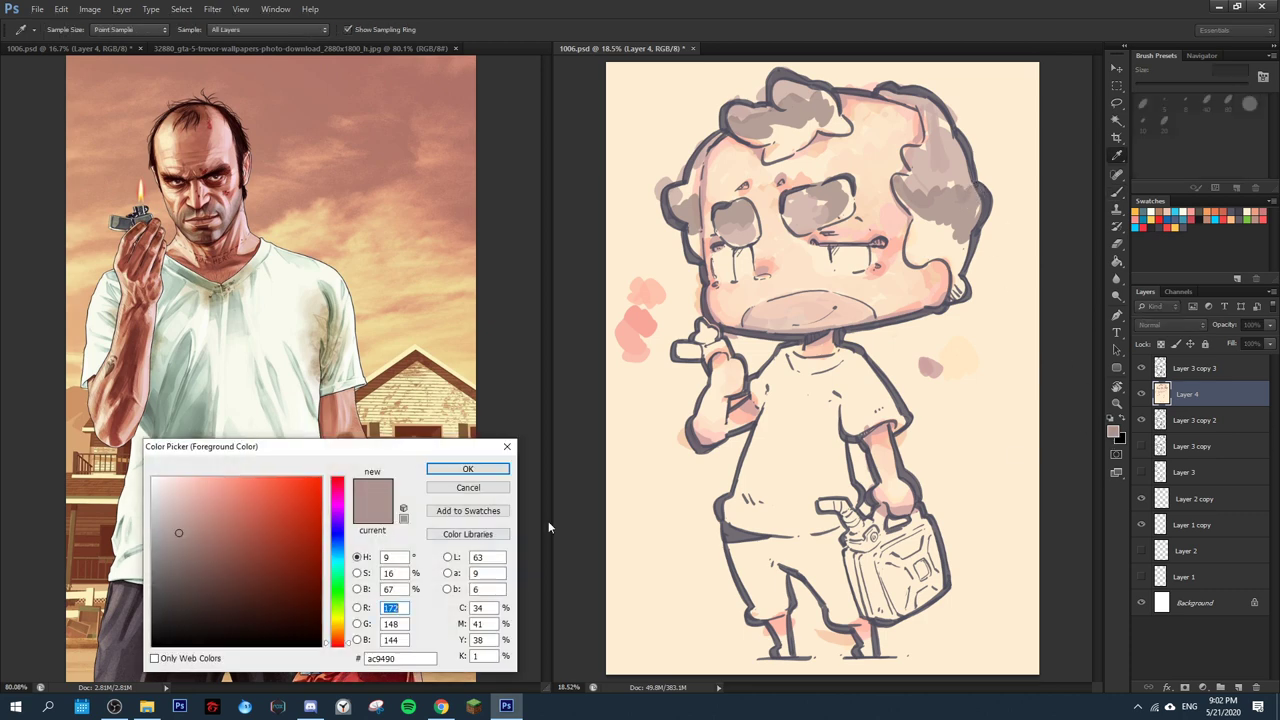
click(172, 549)
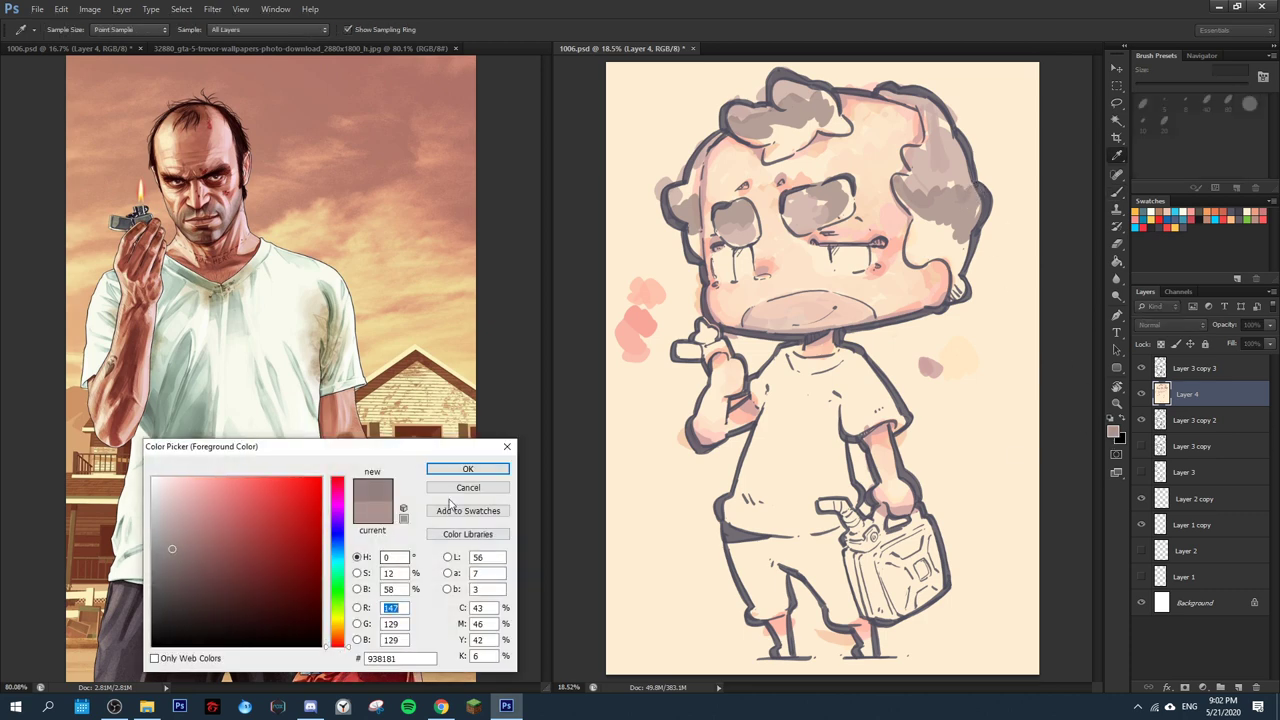
click(467, 469)
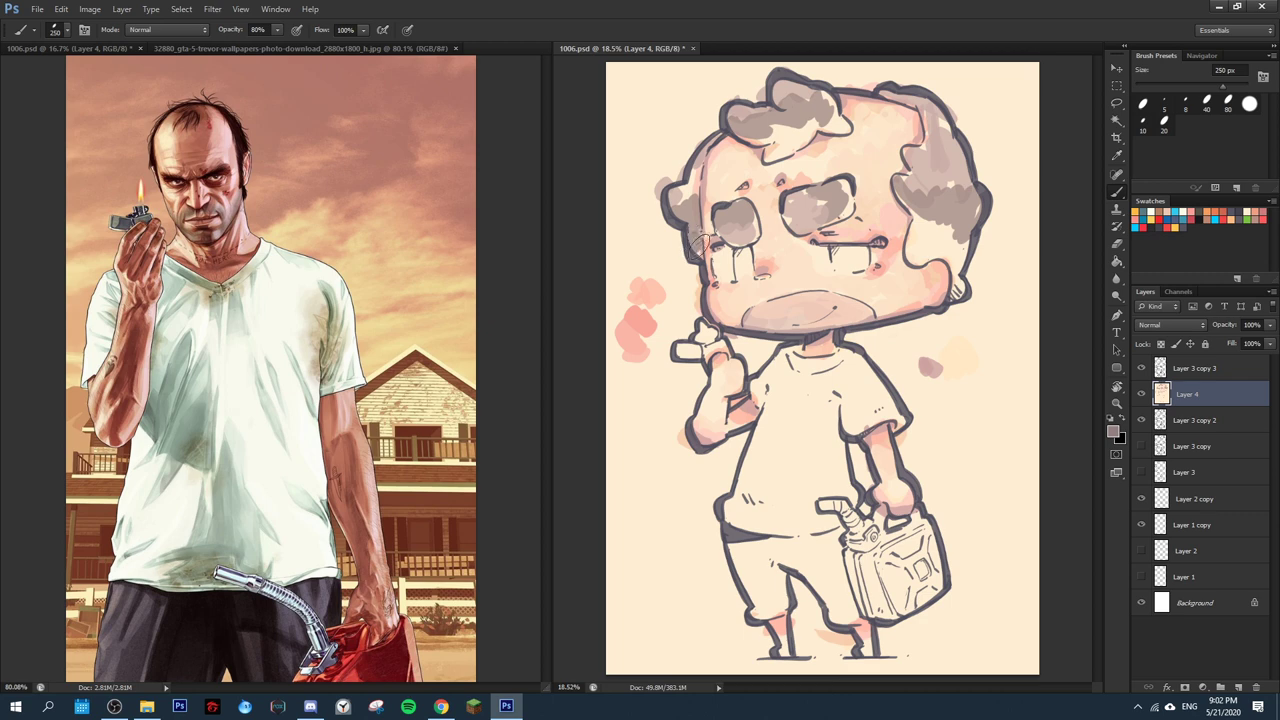
mouse_move(748, 138)
mouse_down()
mouse_move(782, 126)
mouse_move(790, 139)
mouse_move(767, 154)
mouse_move(841, 131)
mouse_up()
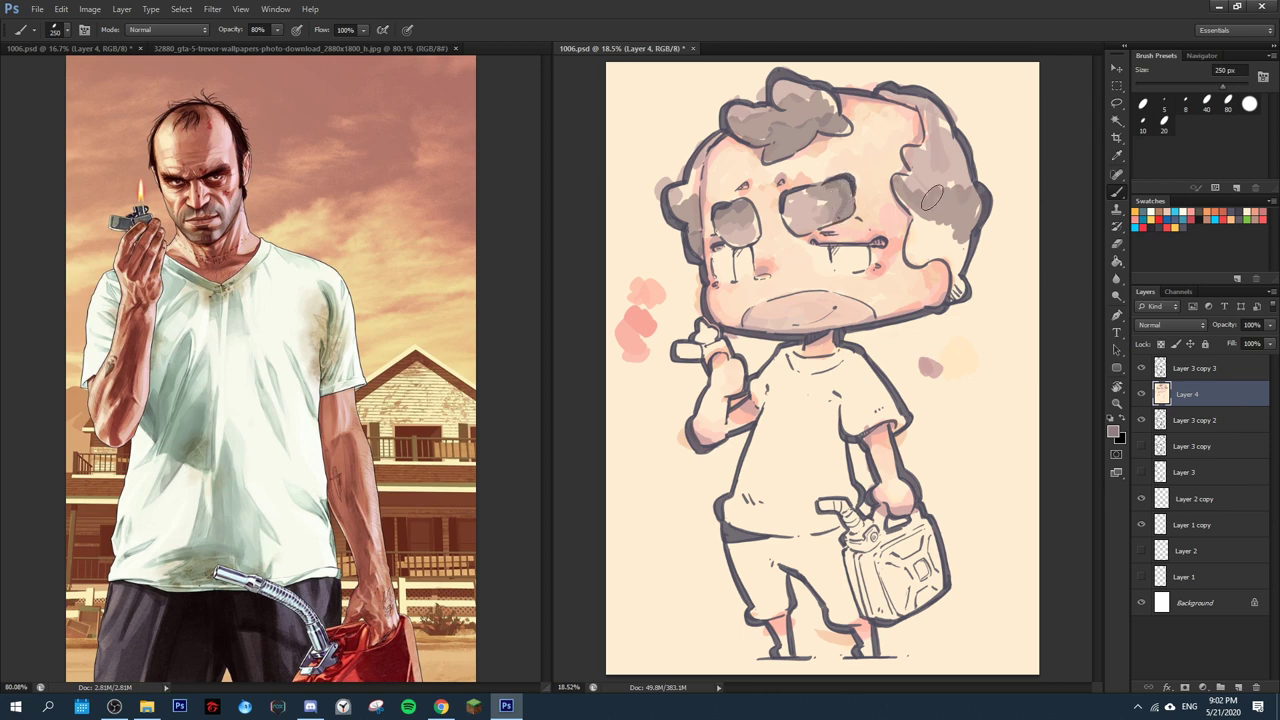
mouse_move(931, 198)
mouse_down()
mouse_move(921, 229)
mouse_move(947, 226)
mouse_move(939, 250)
mouse_move(962, 245)
mouse_move(962, 287)
mouse_up()
mouse_move(909, 247)
mouse_down()
mouse_move(925, 261)
mouse_move(978, 234)
mouse_move(981, 212)
mouse_up()
drag(946, 113, 976, 188)
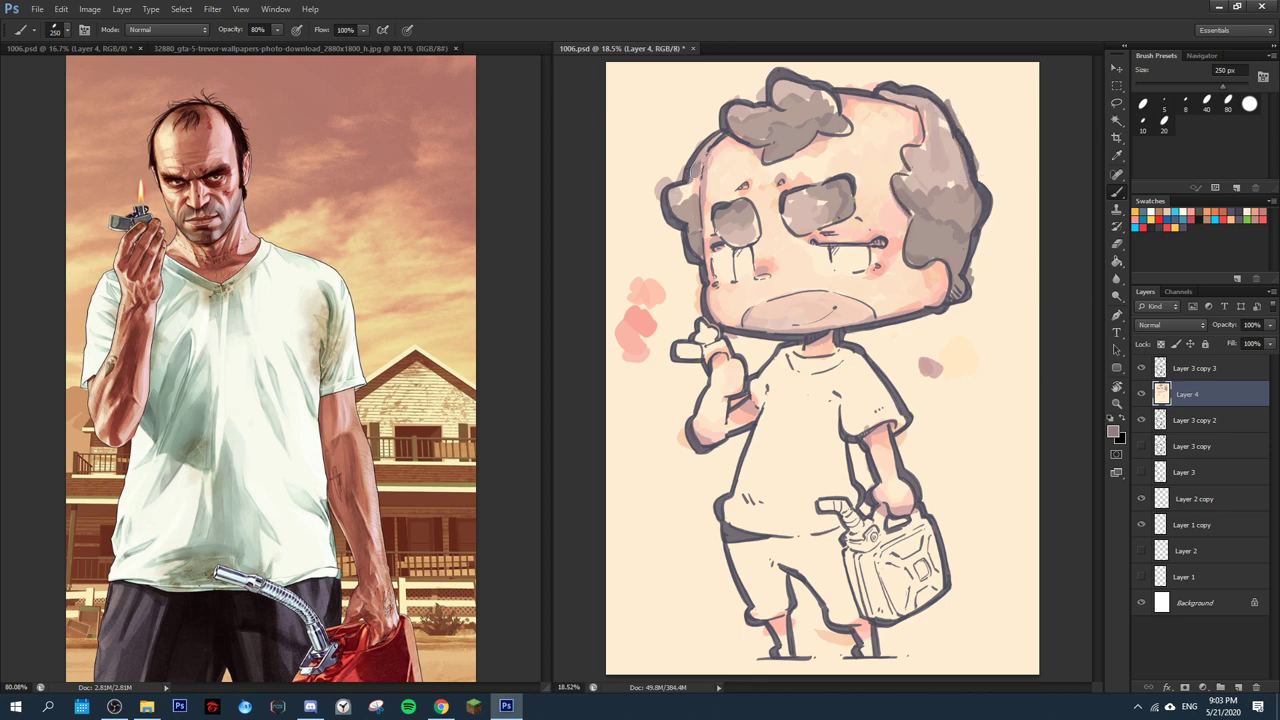
mouse_move(831, 99)
mouse_down()
mouse_move(821, 87)
mouse_move(842, 130)
mouse_up()
- Sample grey tones from both eyebrows and blend their fill out to the outlines
alt+click(794, 214)
alt+click(820, 195)
mouse_move(802, 196)
mouse_down()
mouse_move(716, 224)
mouse_move(725, 236)
mouse_move(720, 222)
mouse_move(758, 228)
mouse_move(745, 241)
mouse_move(732, 236)
mouse_move(844, 202)
mouse_move(812, 229)
mouse_up()
alt+click(742, 235)
alt+click(812, 220)
alt+click(793, 221)
alt+click(851, 194)
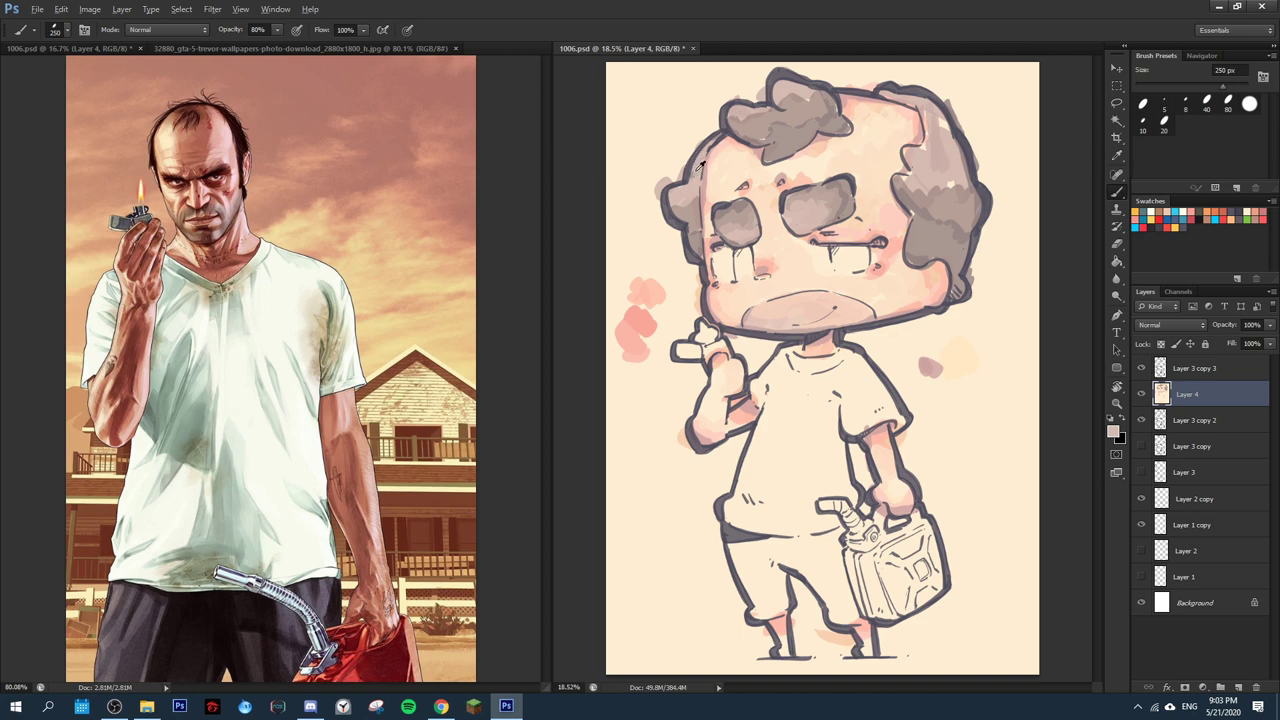
- Sample grey-brown tones from the hair and smooth the side hair's light gaps, inner hairline and upper edge
alt+click(697, 192)
alt+click(941, 132)
mouse_move(931, 114)
mouse_down()
mouse_move(910, 155)
mouse_move(919, 172)
mouse_move(901, 179)
mouse_move(949, 195)
mouse_up()
alt+click(918, 210)
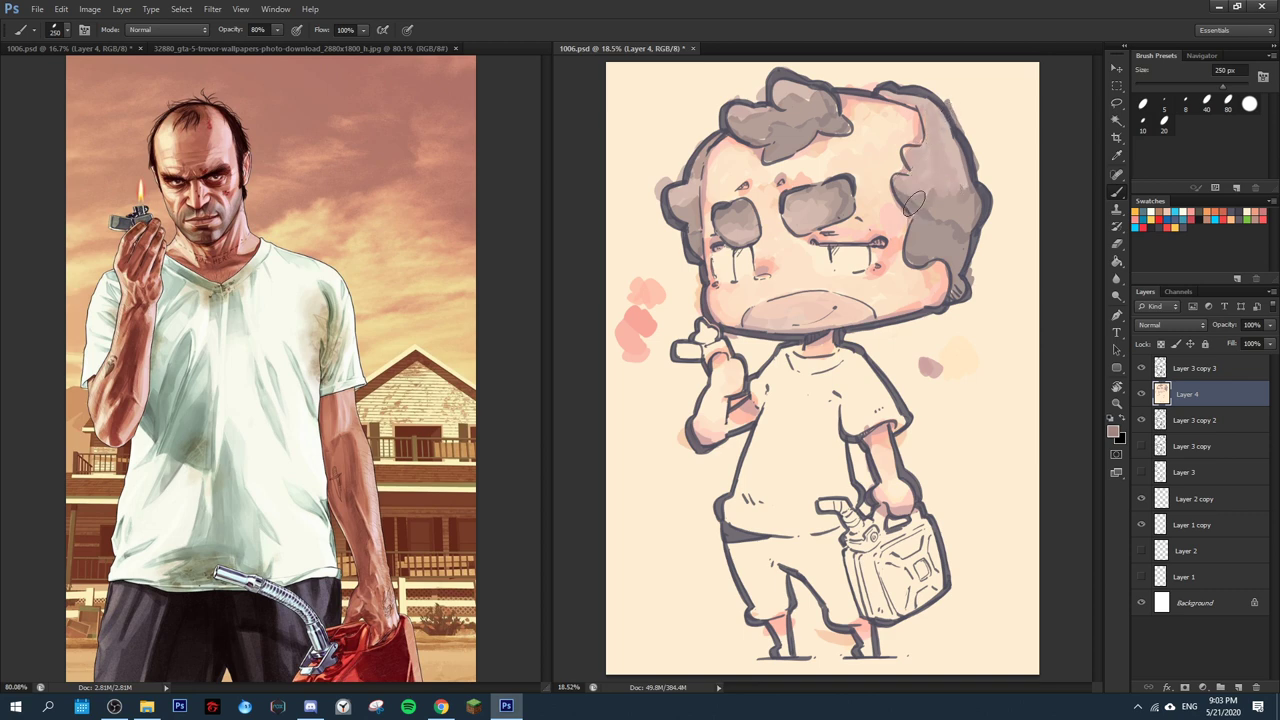
drag(909, 155, 905, 140)
mouse_move(889, 92)
mouse_down()
mouse_move(937, 103)
mouse_move(961, 128)
mouse_move(945, 105)
mouse_move(975, 142)
mouse_up()
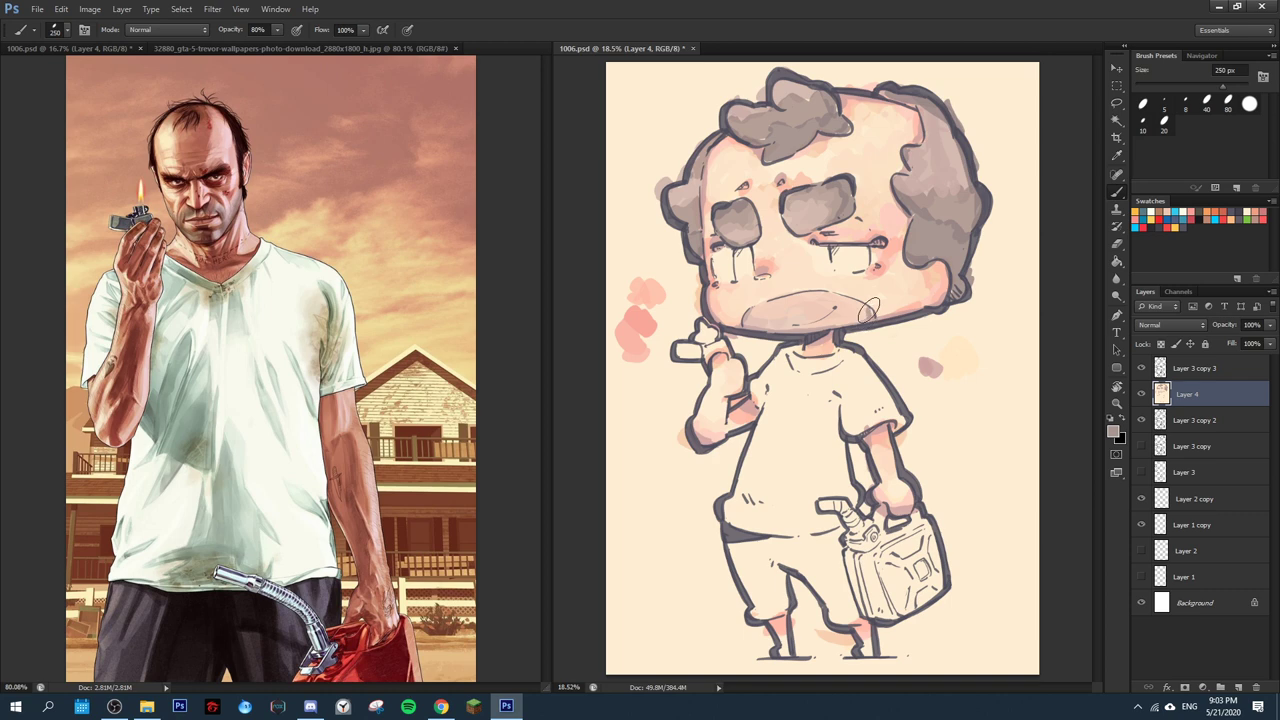
- Set the foreground colour to the mauve grey #9e8590 and shade the lower end of the side hair near the jaw
click(1113, 431)
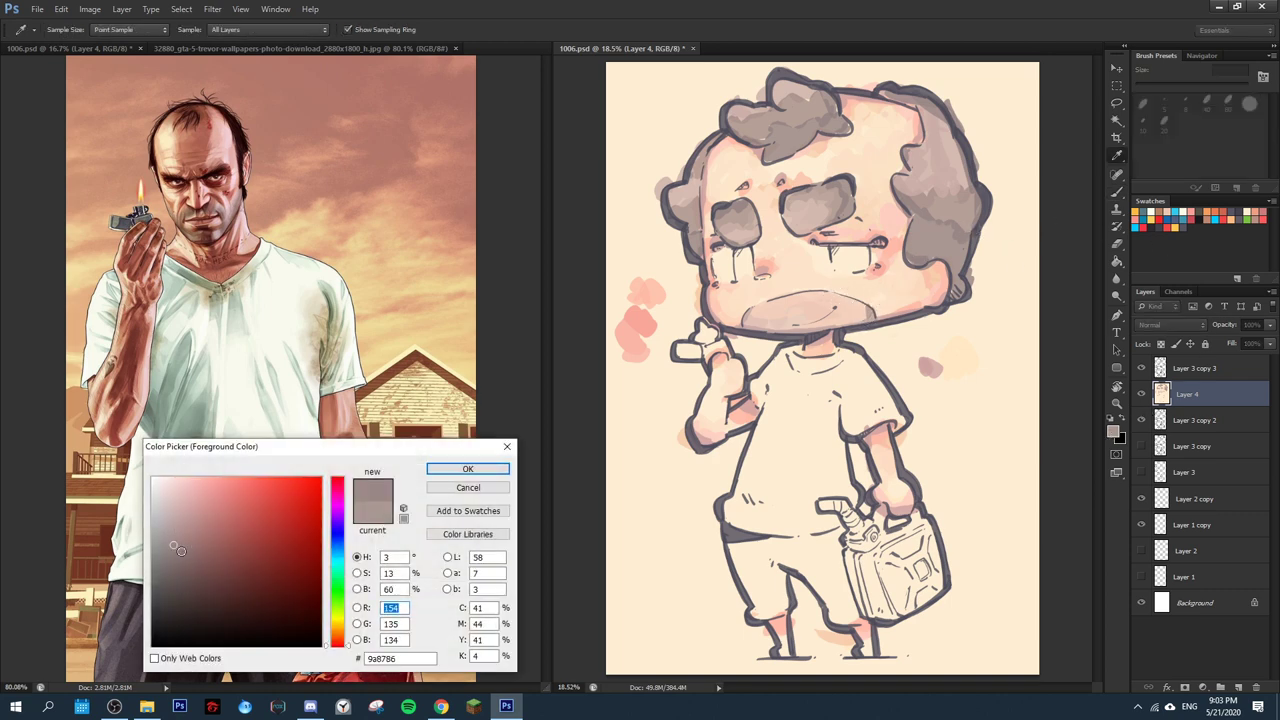
drag(181, 551, 183, 555)
drag(330, 607, 339, 494)
click(178, 541)
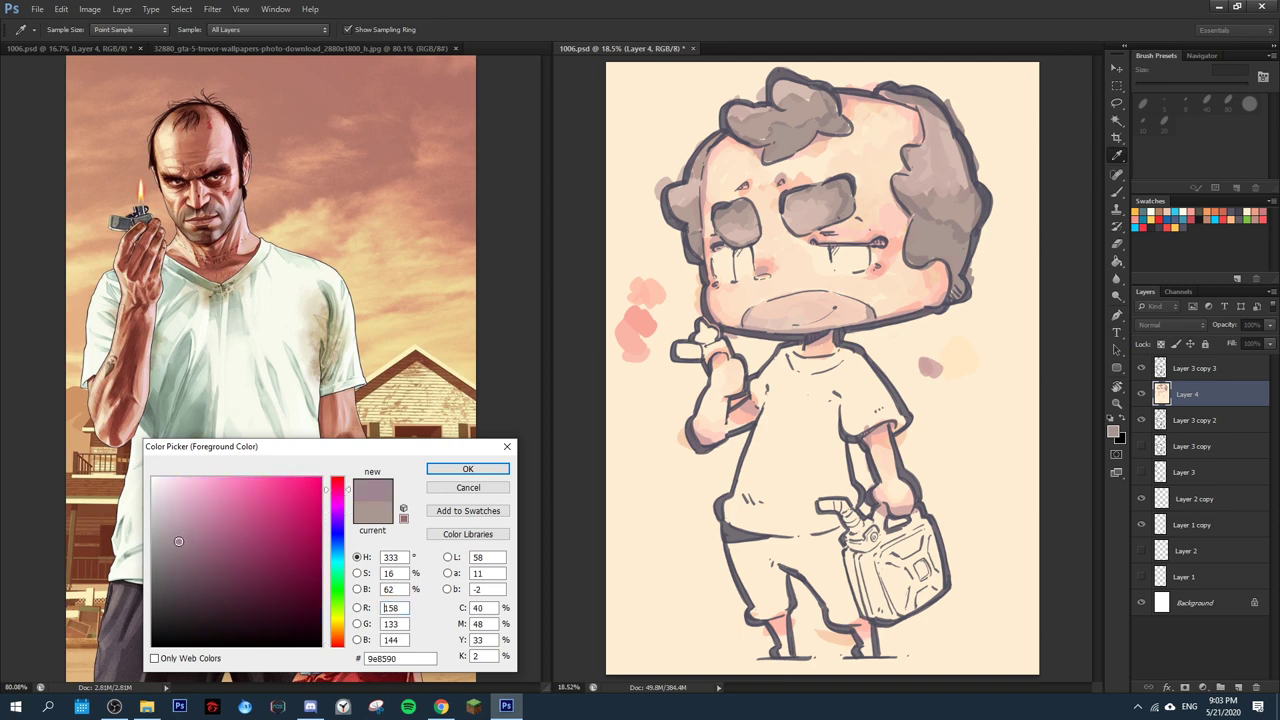
click(440, 474)
key(b)
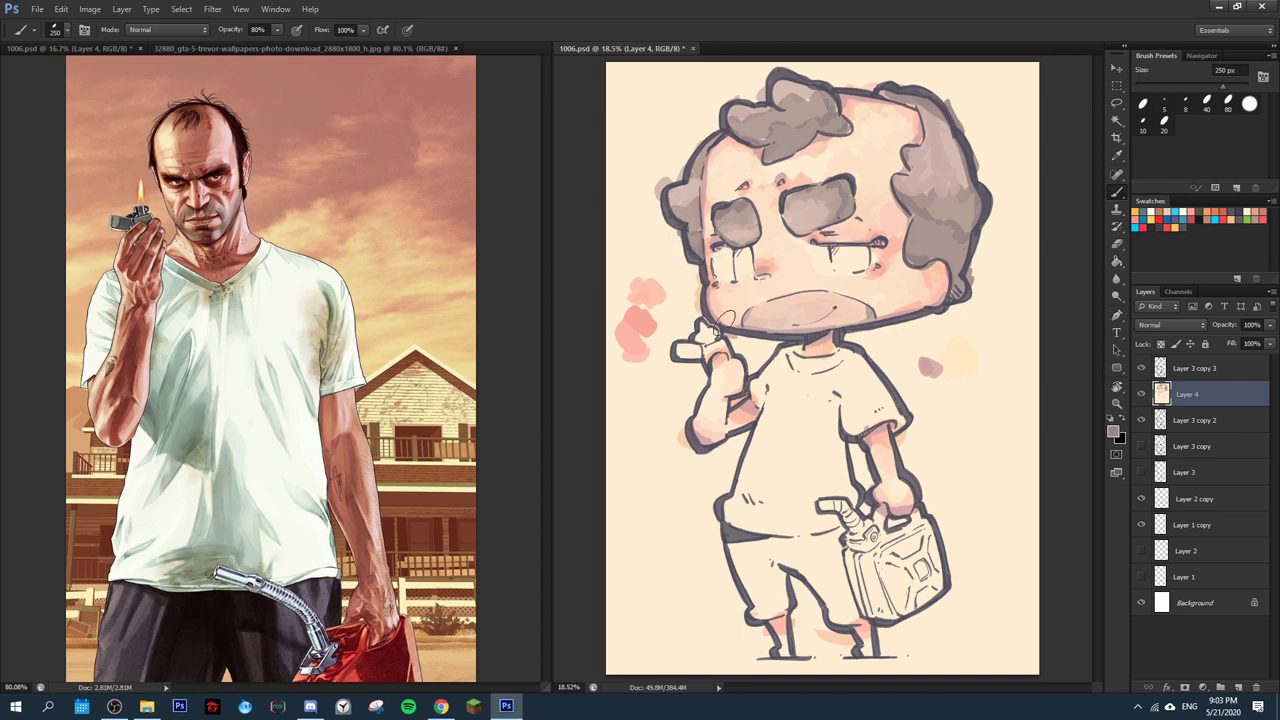
drag(968, 294, 960, 282)
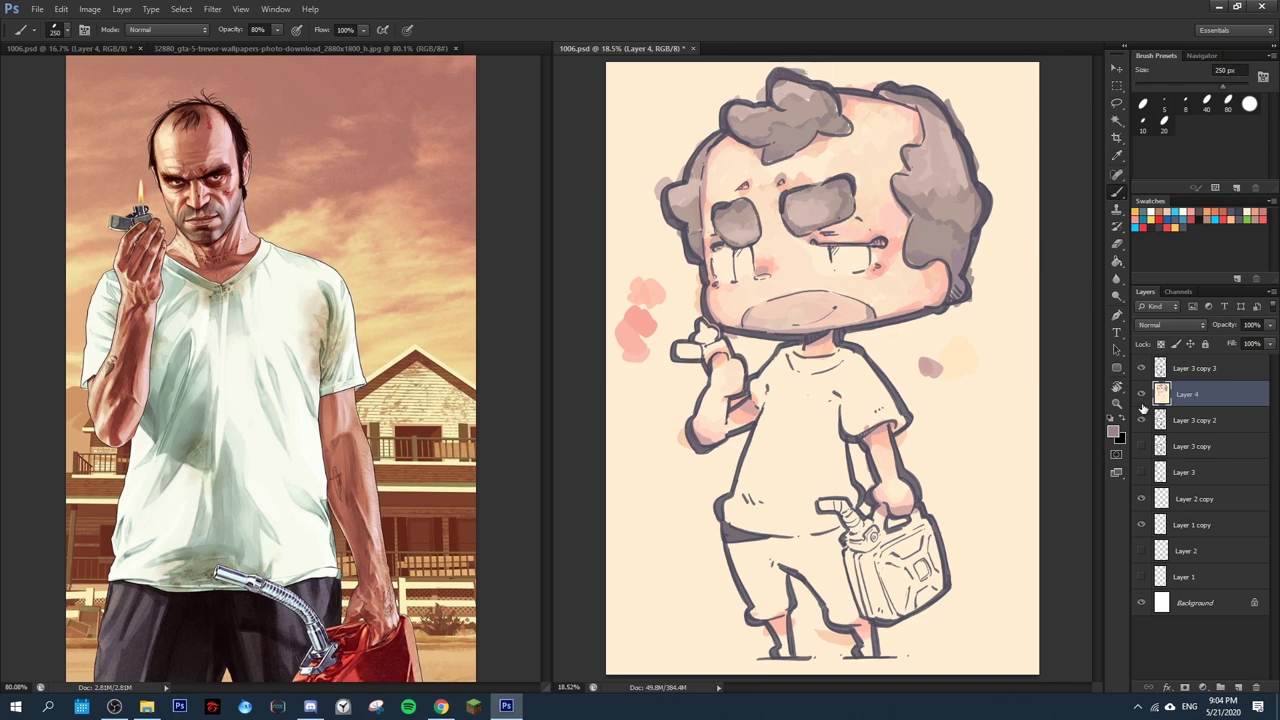
- Darken the foreground colour to the mauve grey #846d77
click(1112, 431)
click(180, 558)
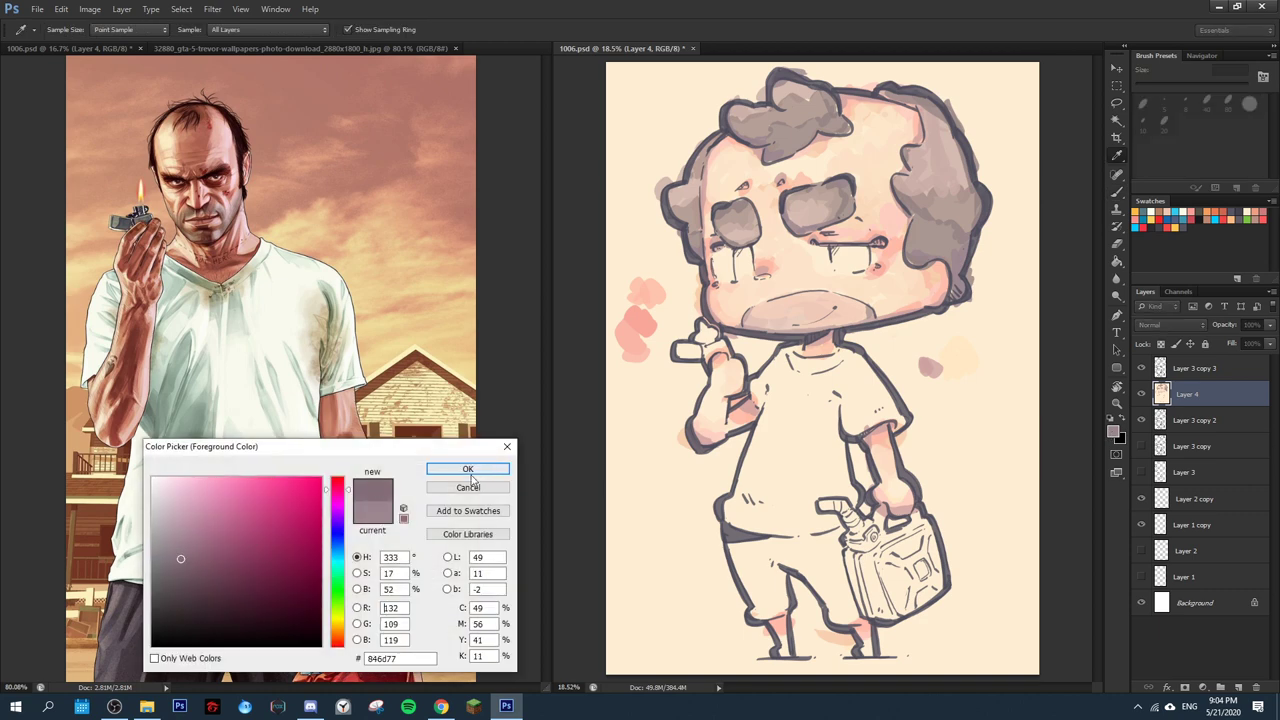
click(467, 469)
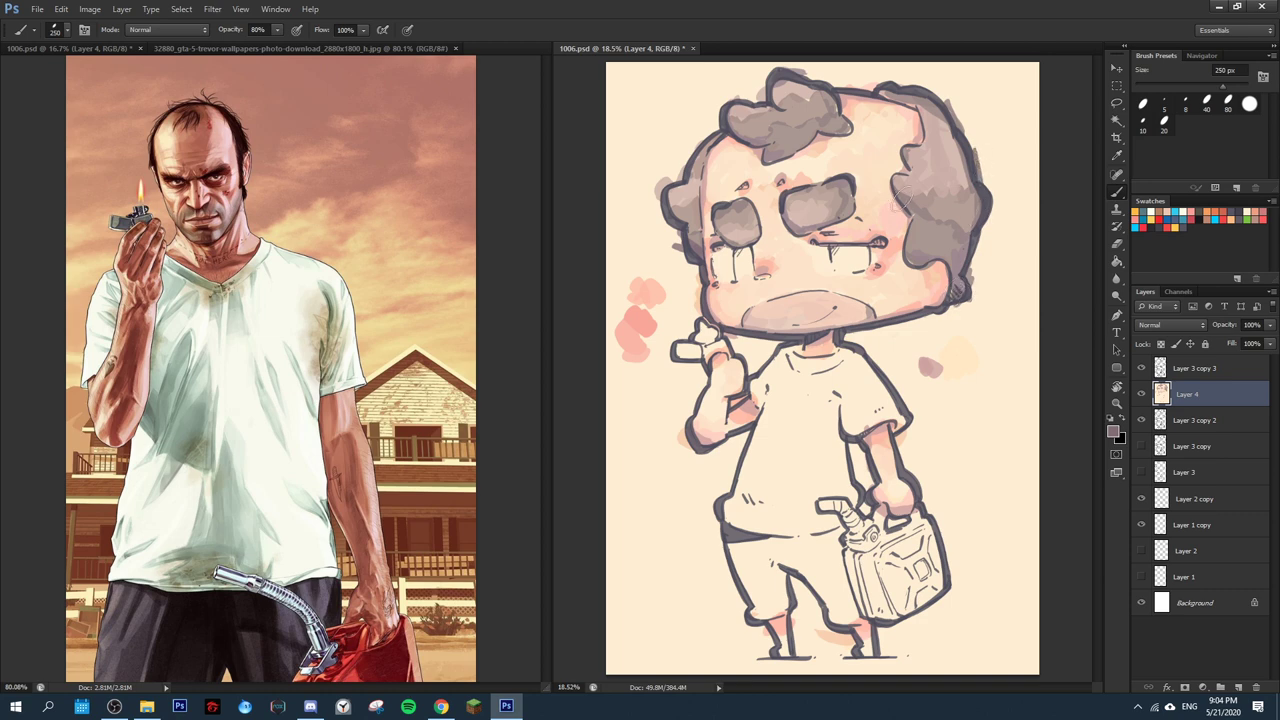
- Shade the inner side hair and the edge of the top hair tuft with the mauve grey
drag(896, 175, 900, 183)
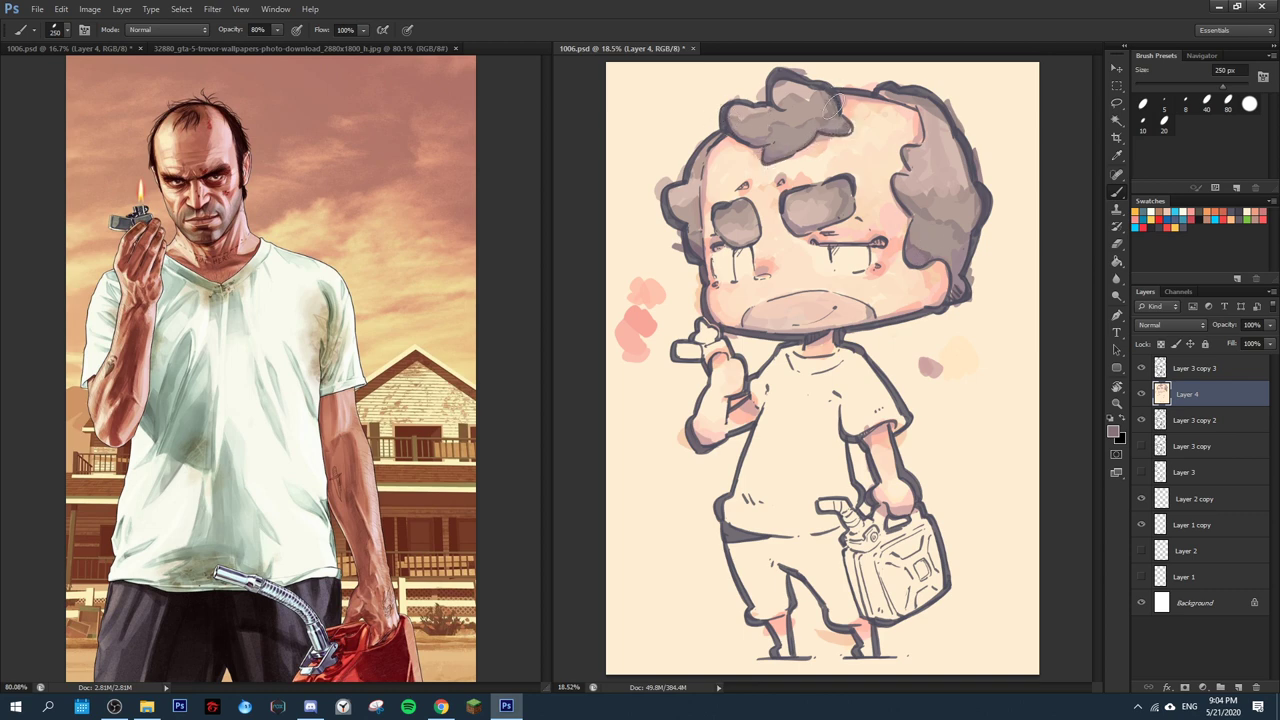
drag(828, 83, 797, 67)
- Sample grey from the eyebrow and fill the irises of both eyes, sampling a lighter tone for their lower parts
alt+click(841, 205)
drag(832, 250, 856, 248)
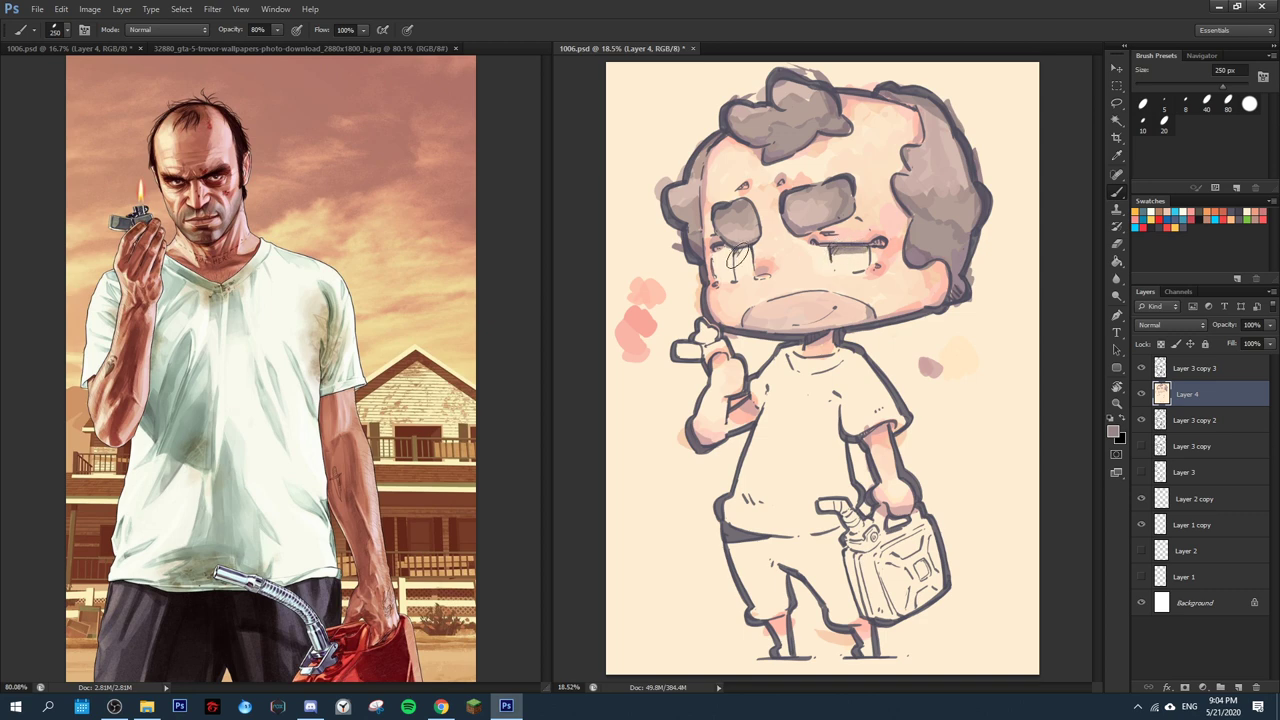
drag(742, 249, 752, 268)
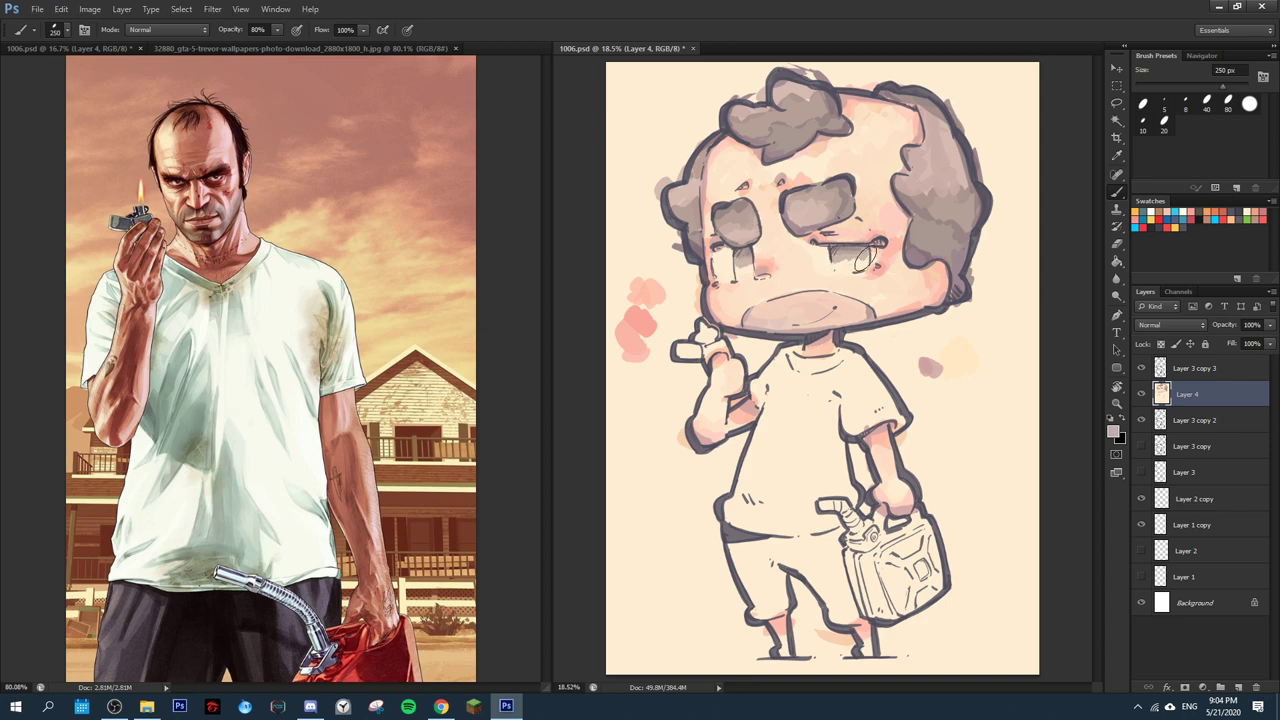
alt+click(842, 264)
drag(844, 258, 841, 265)
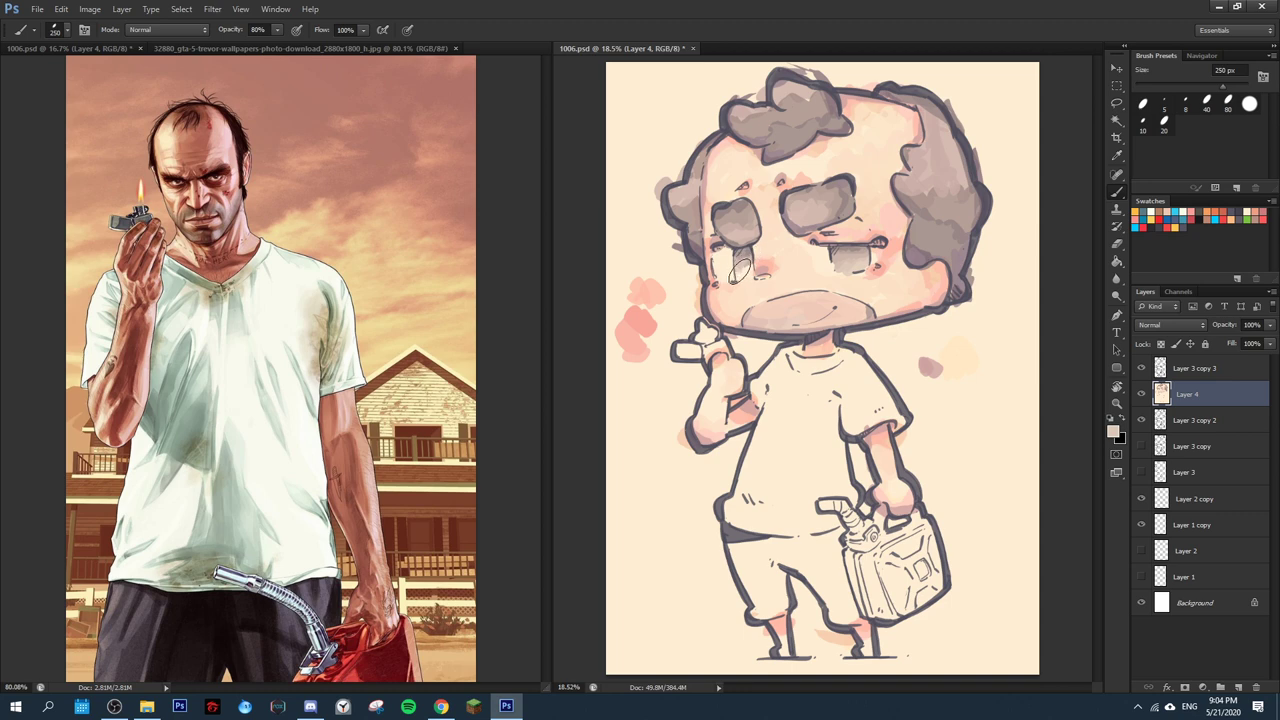
- Pick a darker shade of the iris grey, shade beneath the upper eyelid, and touch up the eye white with sampled tones
alt+click(836, 258)
key(alt)
click(1113, 431)
click(741, 275)
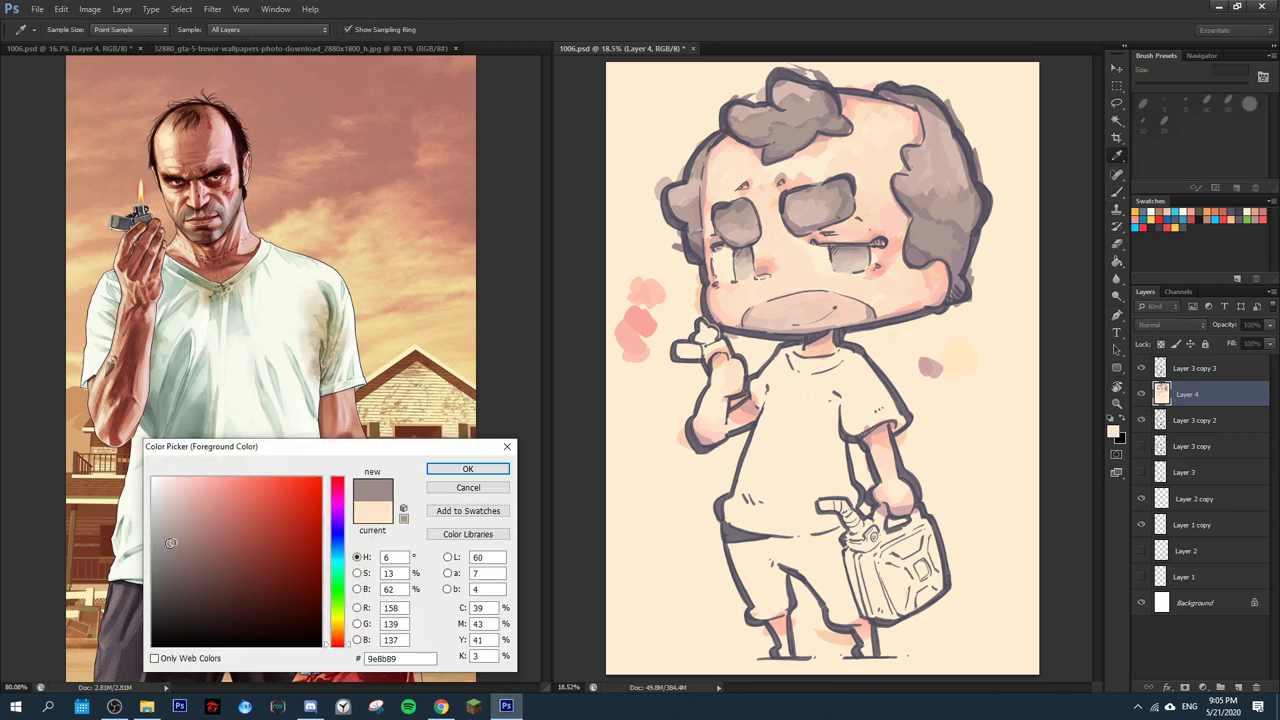
click(173, 557)
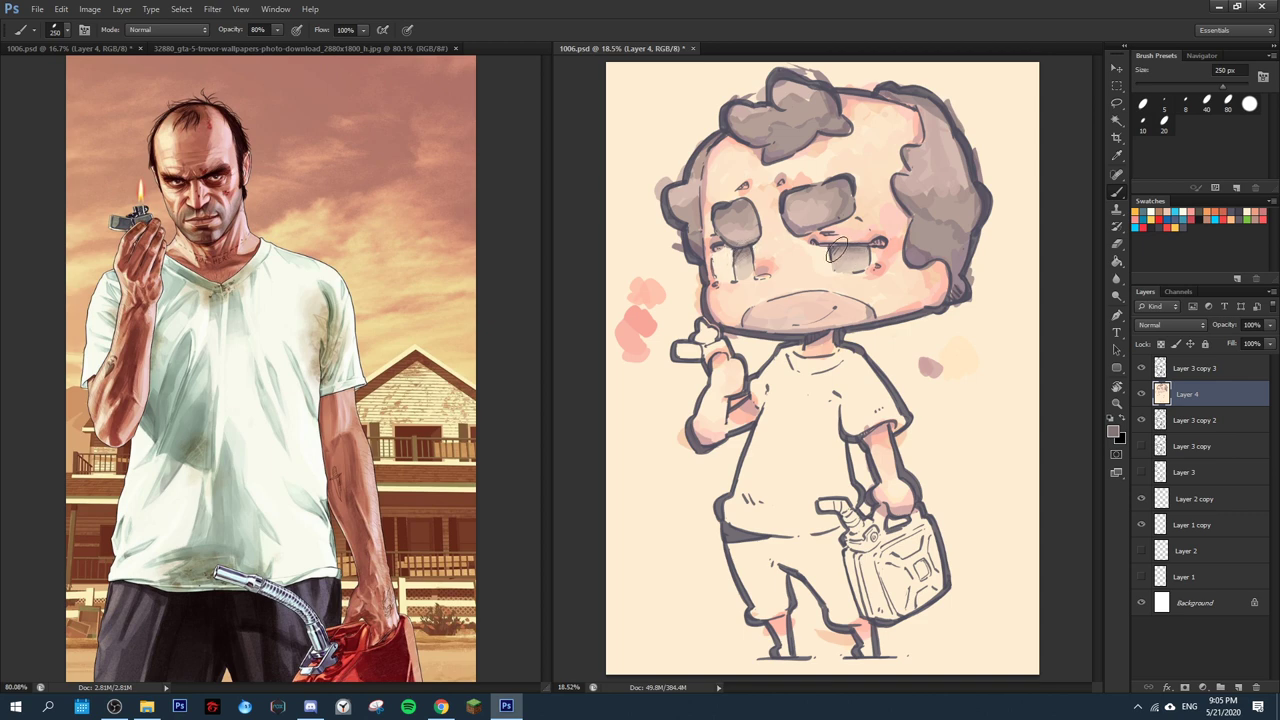
drag(827, 237, 808, 242)
alt+click(727, 266)
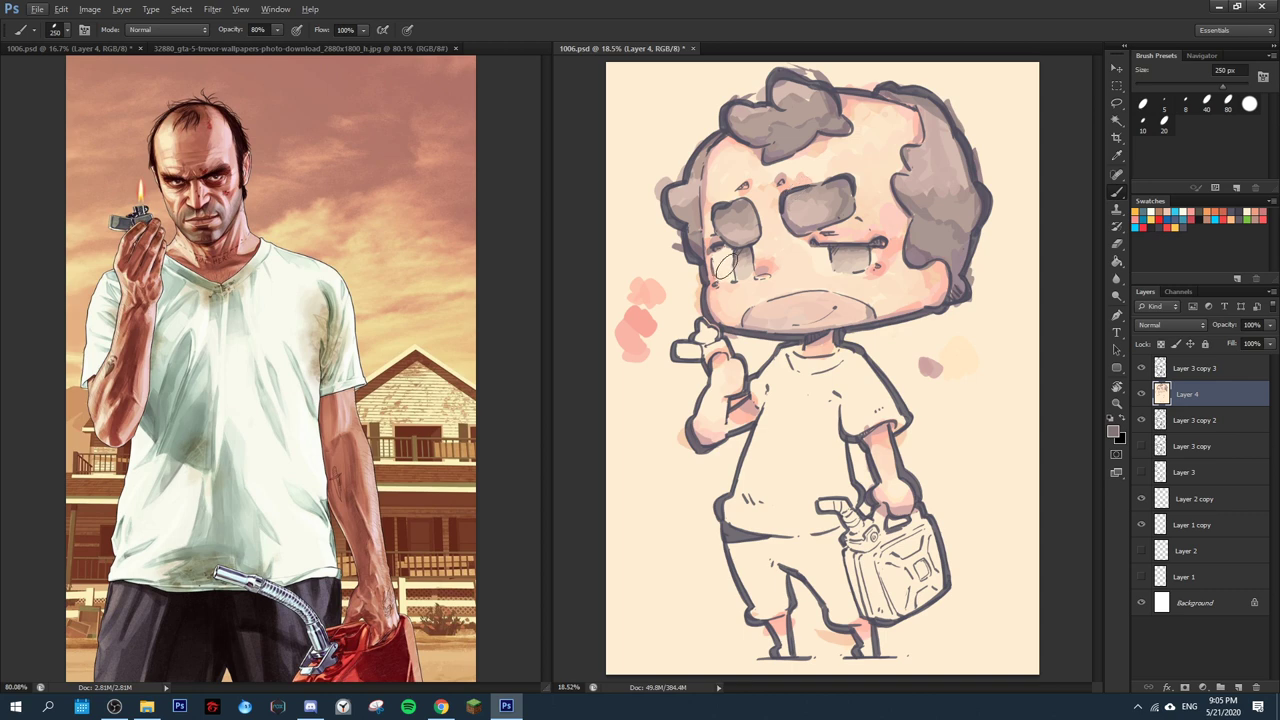
drag(727, 268, 732, 262)
alt+click(712, 258)
- Set the foreground colour to the pale teal #adcac8 for the brush
click(1113, 431)
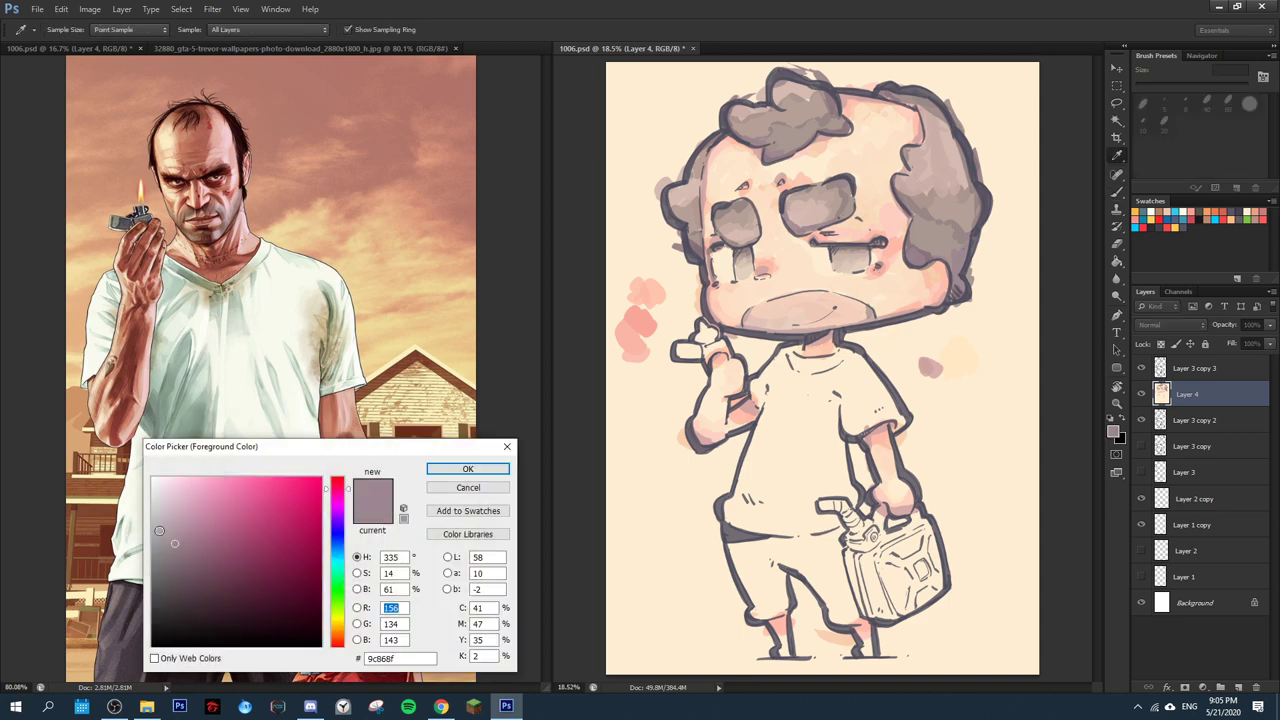
click(340, 564)
drag(190, 518, 175, 512)
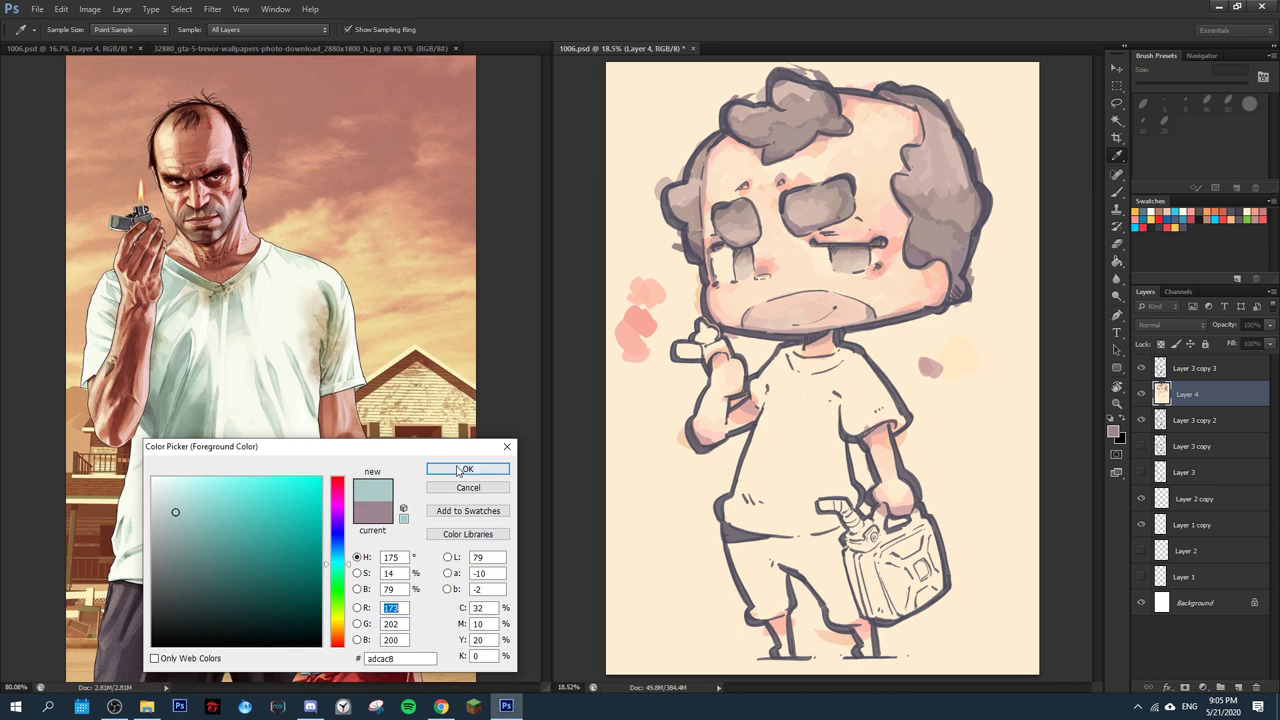
click(462, 469)
key(b)
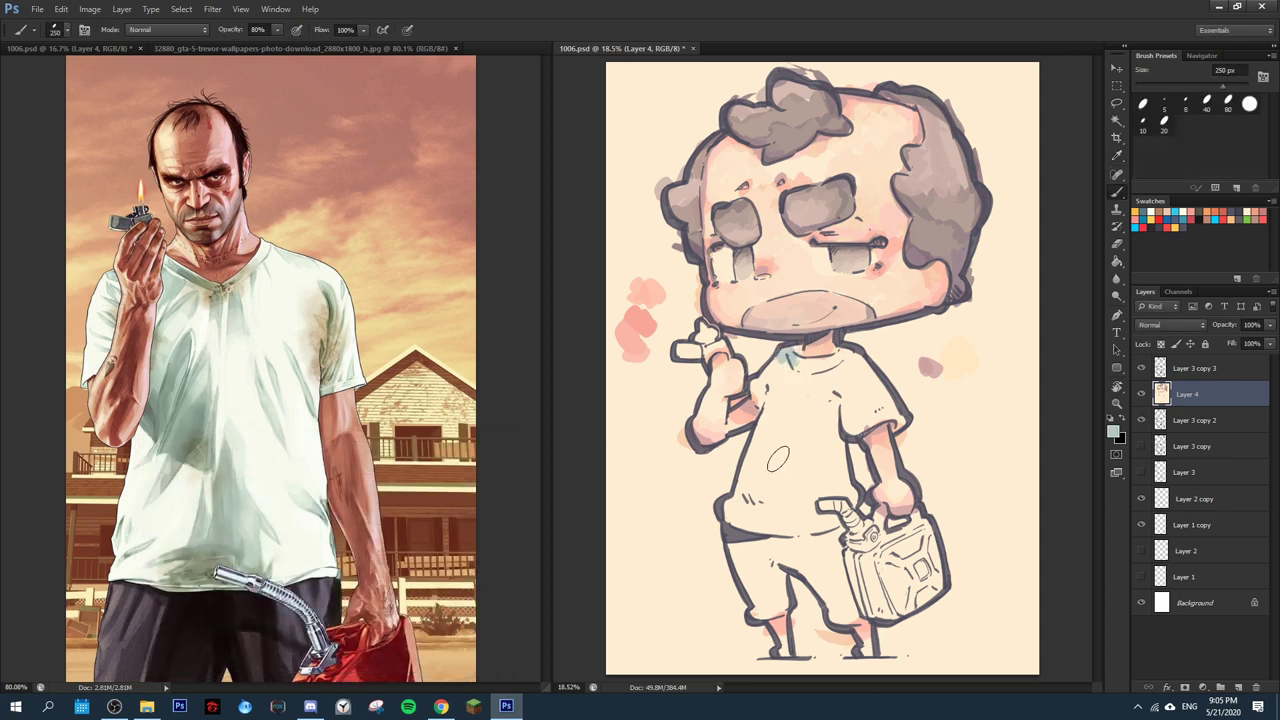
- Paint pale teal shadow patches on the T-shirt's collar, armholes, hem, side folds and sleeve
drag(731, 511, 738, 518)
drag(761, 403, 764, 392)
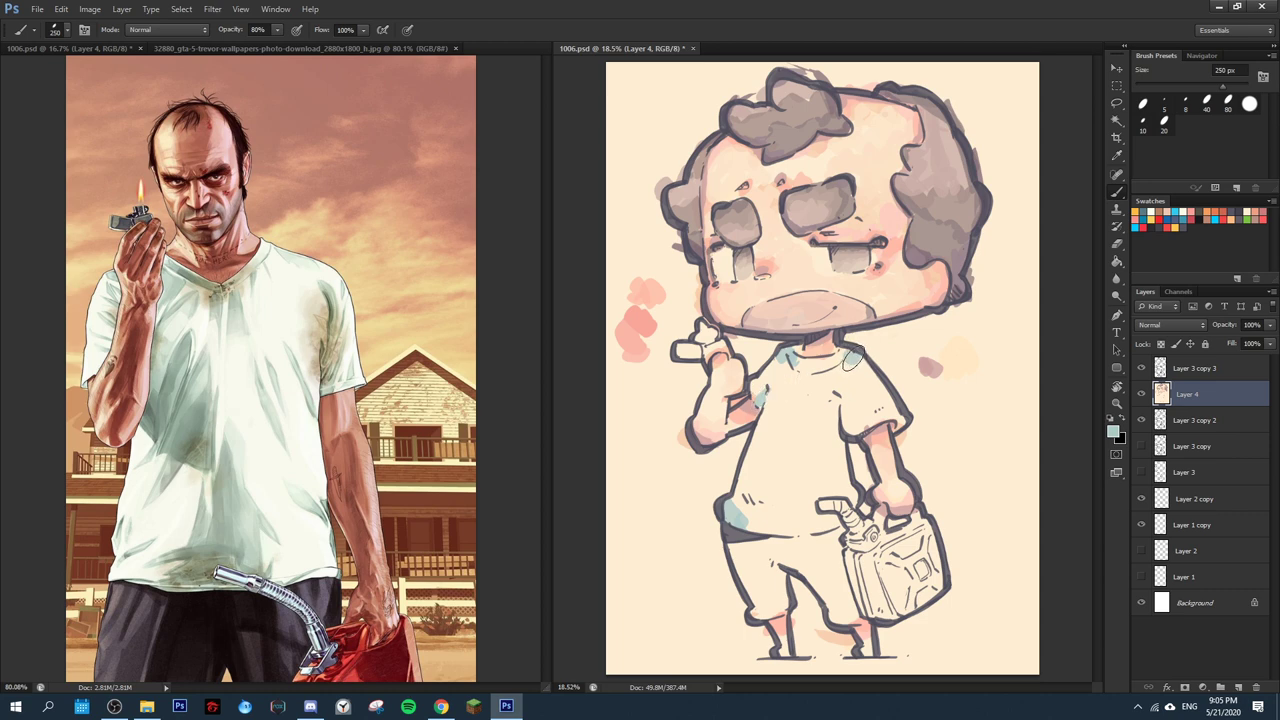
drag(853, 358, 846, 358)
drag(762, 518, 797, 515)
mouse_move(808, 502)
mouse_down()
mouse_move(831, 445)
mouse_move(856, 484)
mouse_up()
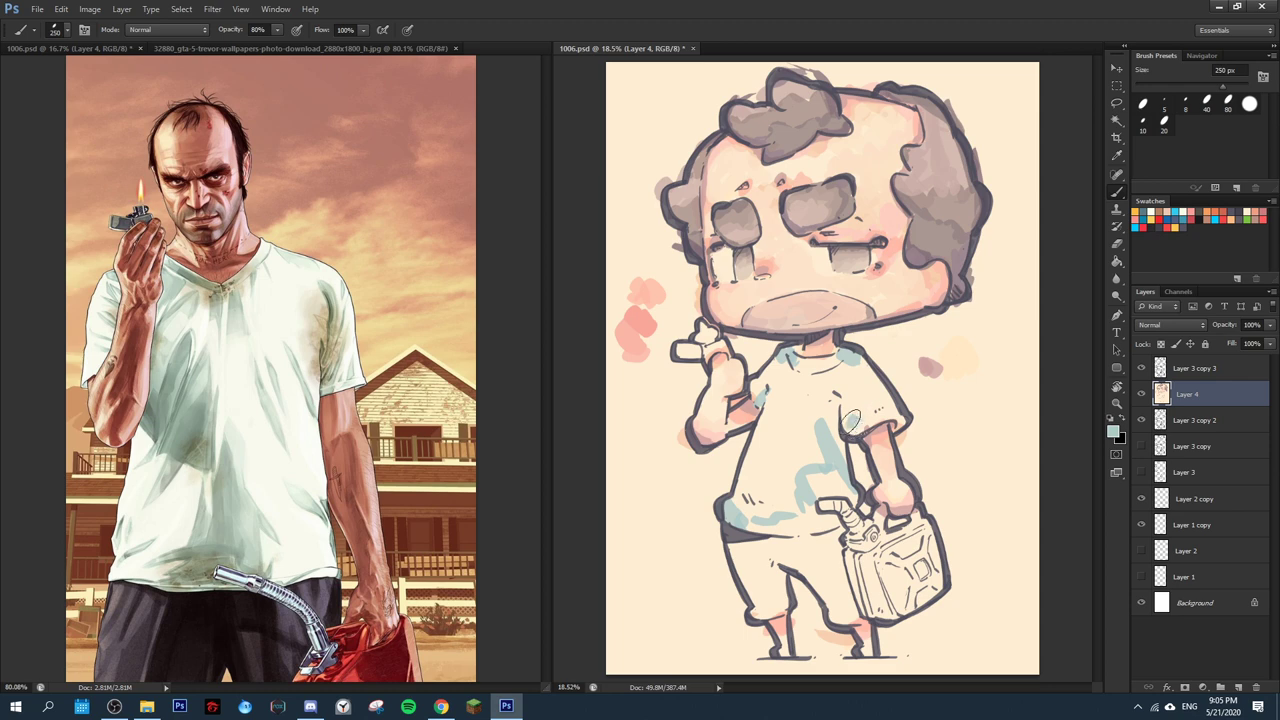
mouse_move(852, 422)
mouse_down()
mouse_move(904, 406)
mouse_move(887, 394)
mouse_up()
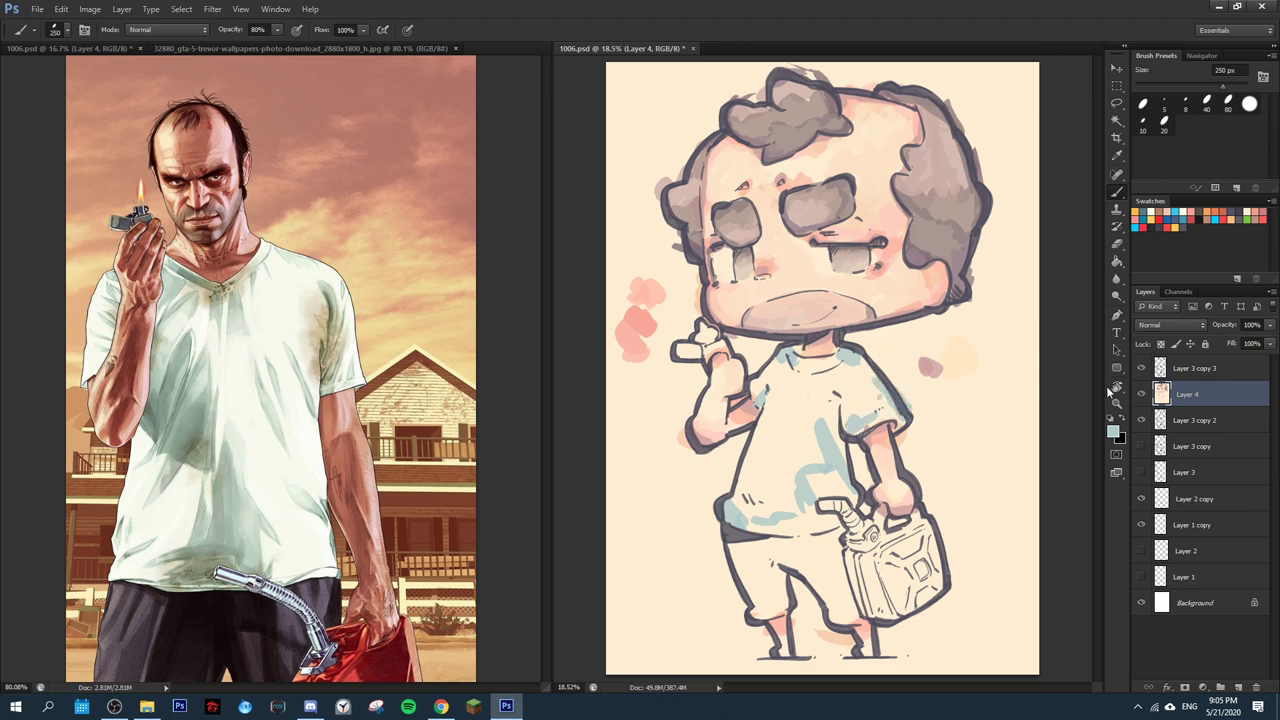
- Lighten the foreground colour to #bbe1de and paint it over the T-shirt's side, chest, sleeve and lower folds
click(1114, 433)
click(180, 497)
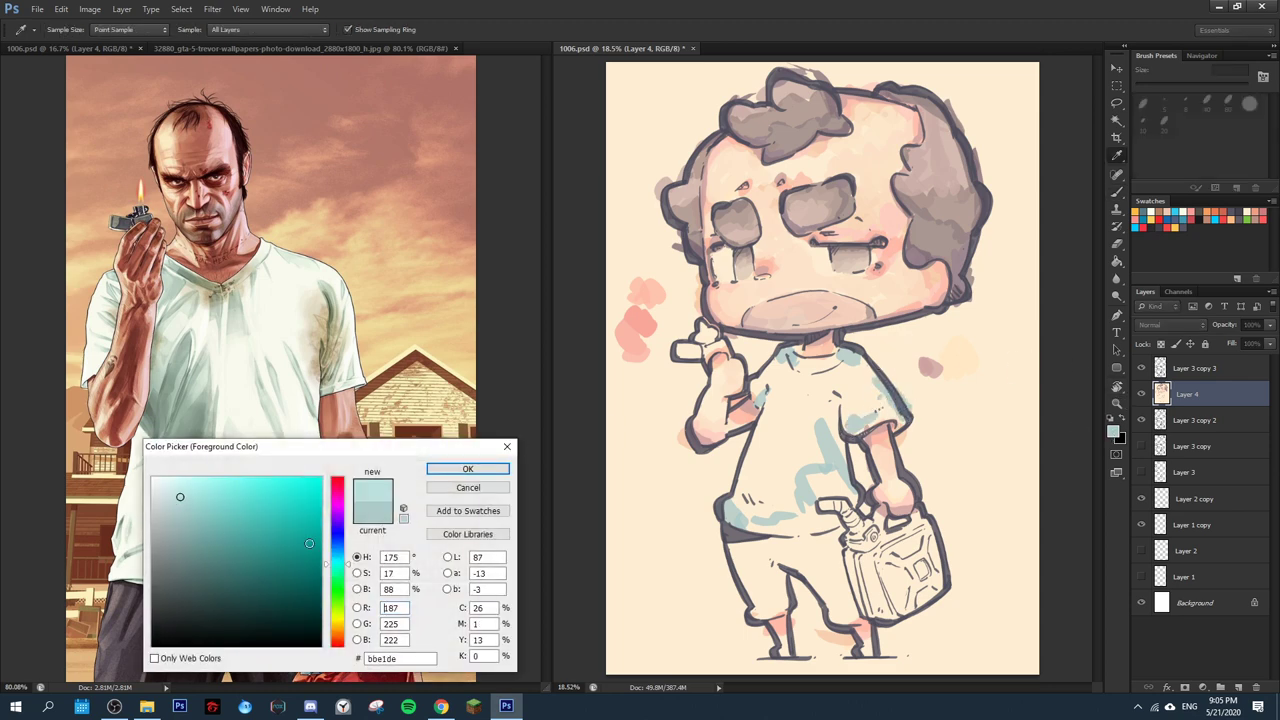
click(467, 469)
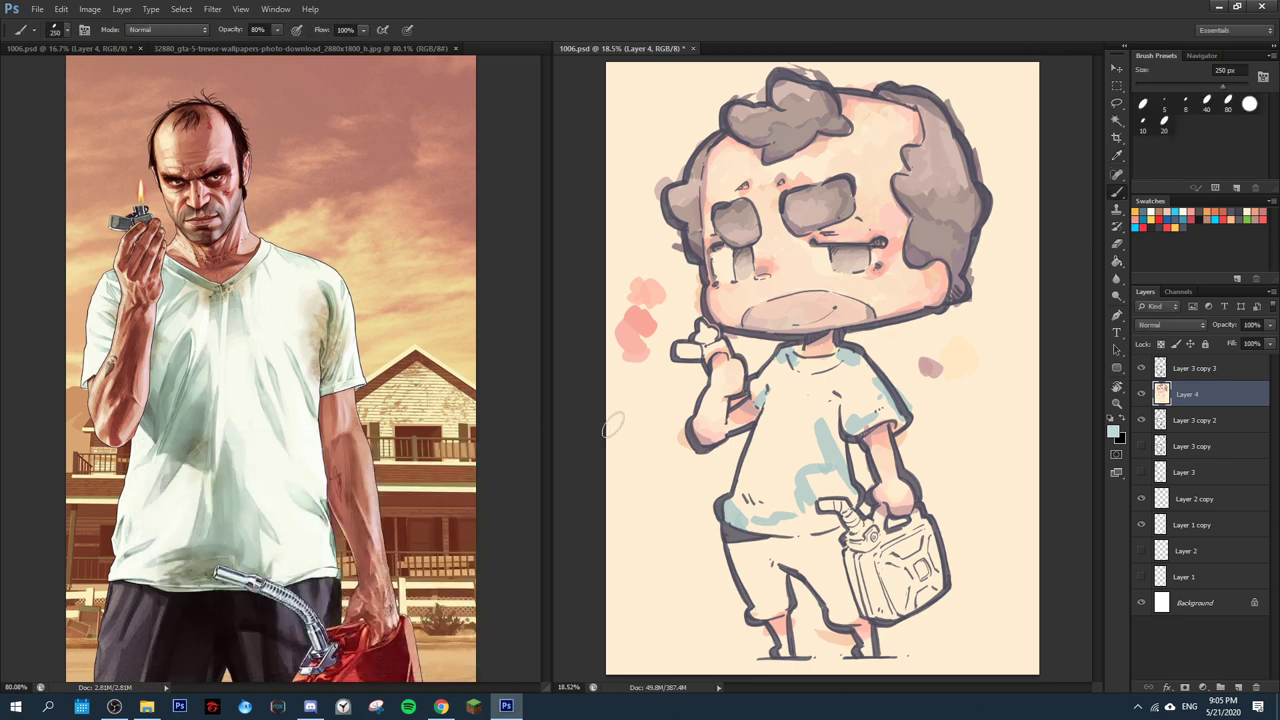
mouse_move(741, 490)
mouse_down()
mouse_move(738, 510)
mouse_move(756, 458)
mouse_up()
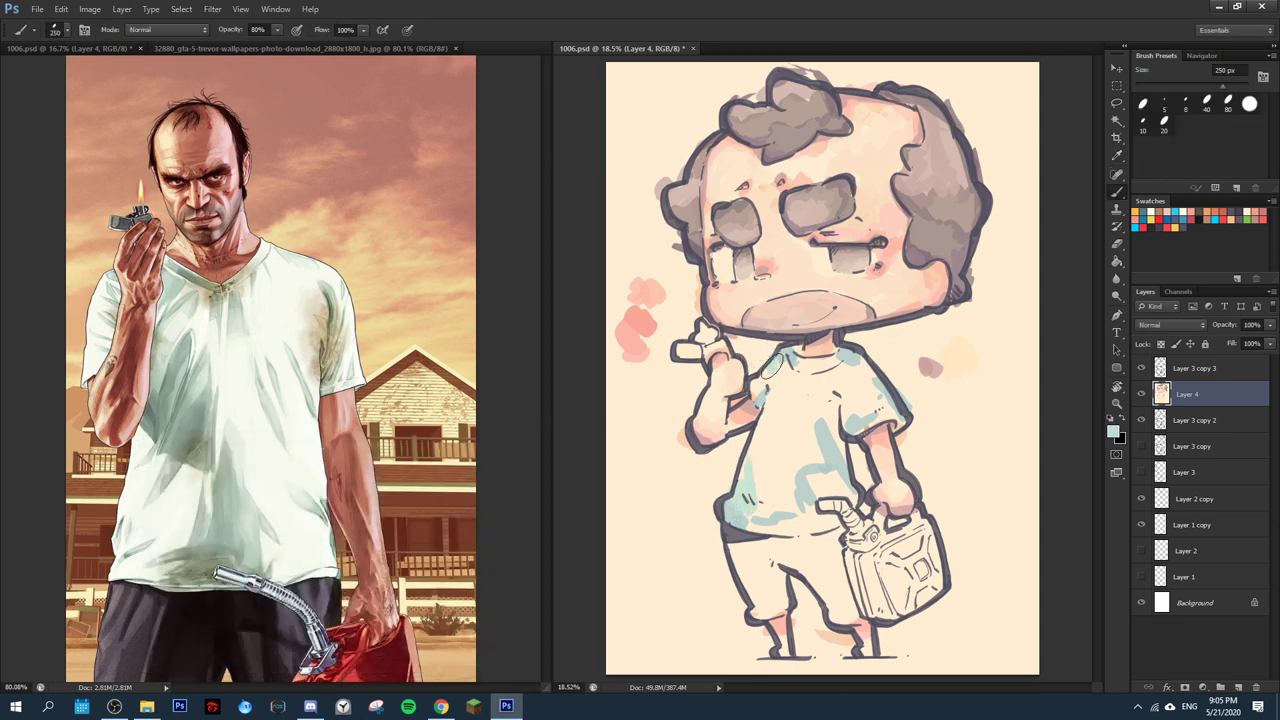
mouse_move(783, 362)
mouse_down()
mouse_move(848, 358)
mouse_move(822, 371)
mouse_move(857, 385)
mouse_up()
mouse_move(820, 470)
mouse_down()
mouse_move(813, 478)
mouse_move(834, 470)
mouse_move(831, 440)
mouse_up()
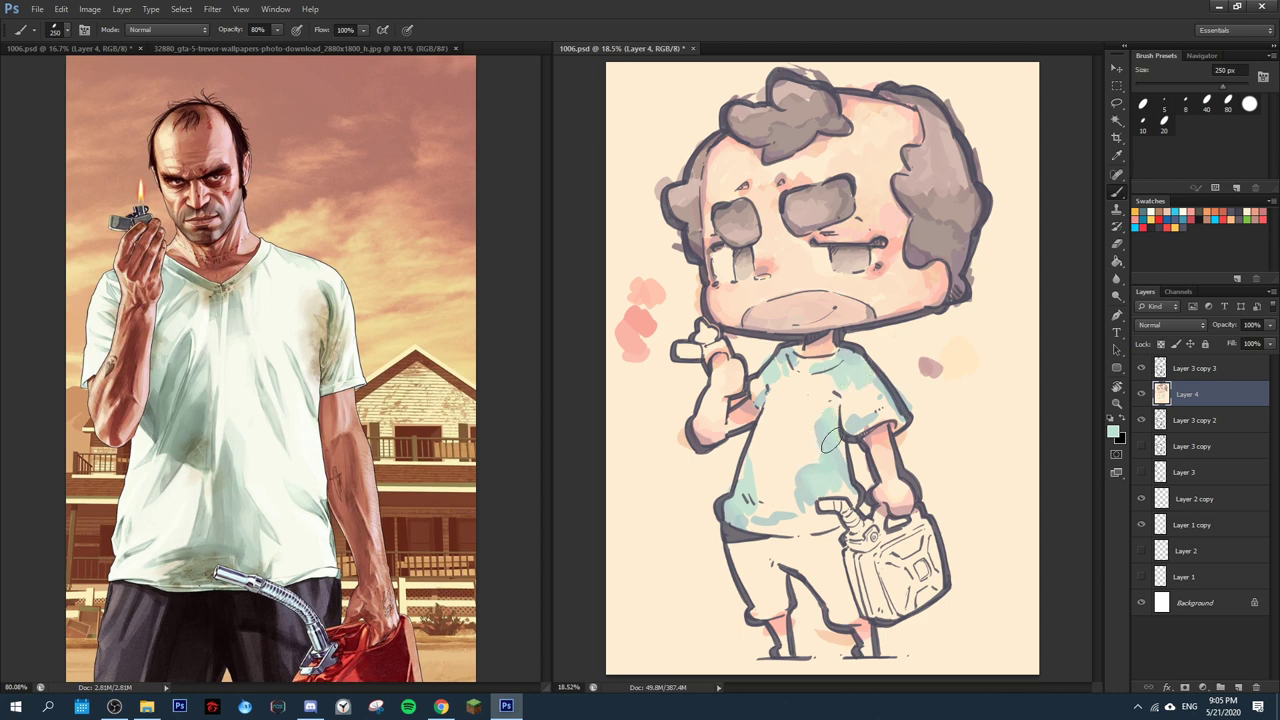
- Sample teal and cream tones from the T-shirt and fill its remaining body and sleeve areas, blending the patches
alt+click(820, 497)
mouse_move(813, 500)
mouse_down()
mouse_move(768, 521)
mouse_move(778, 465)
mouse_move(756, 459)
mouse_move(777, 457)
mouse_up()
alt+click(818, 486)
alt+click(808, 523)
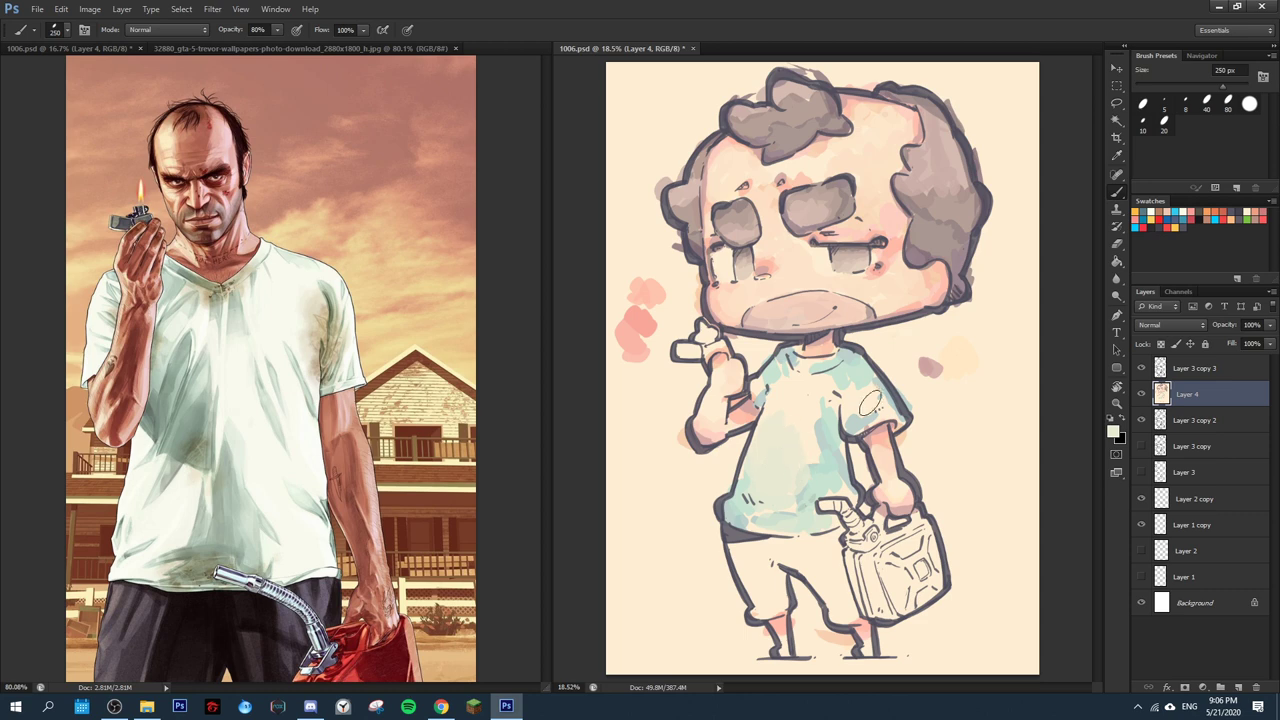
mouse_move(849, 386)
mouse_down()
mouse_move(879, 396)
mouse_move(880, 411)
mouse_up()
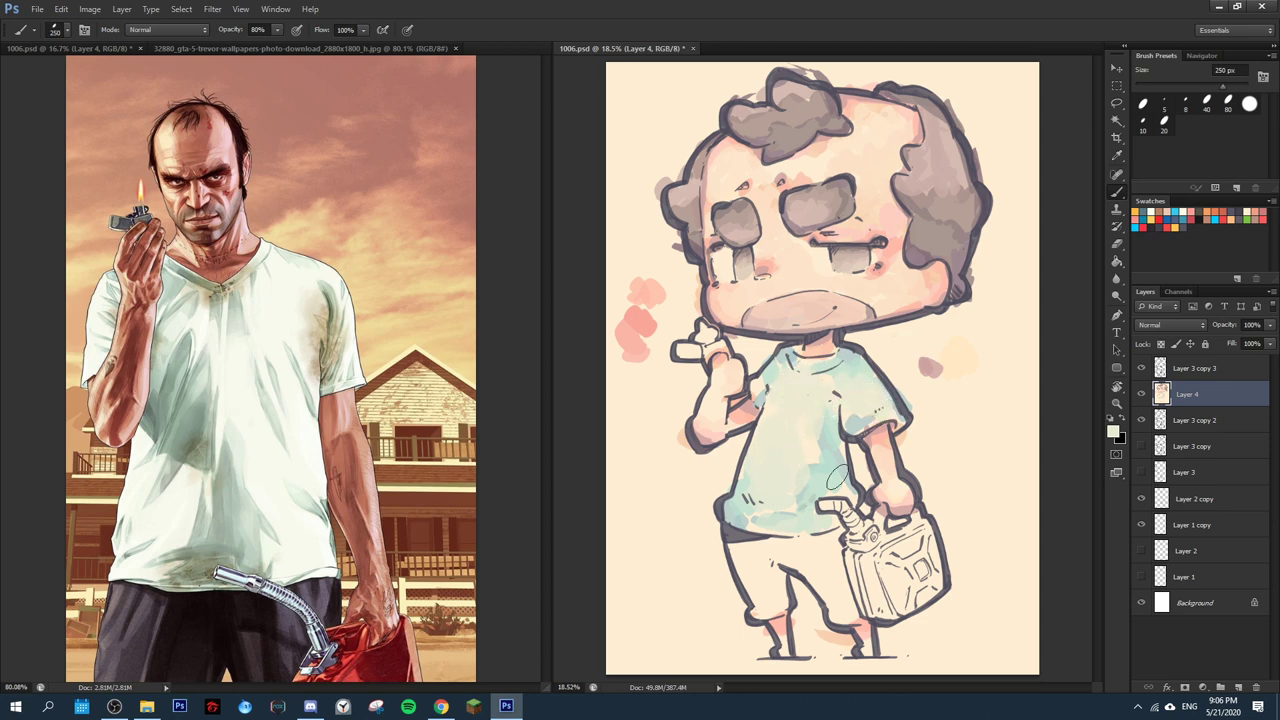
- Set the foreground colour to a muted grey-blue shadow tone for the T-shirt
click(1116, 433)
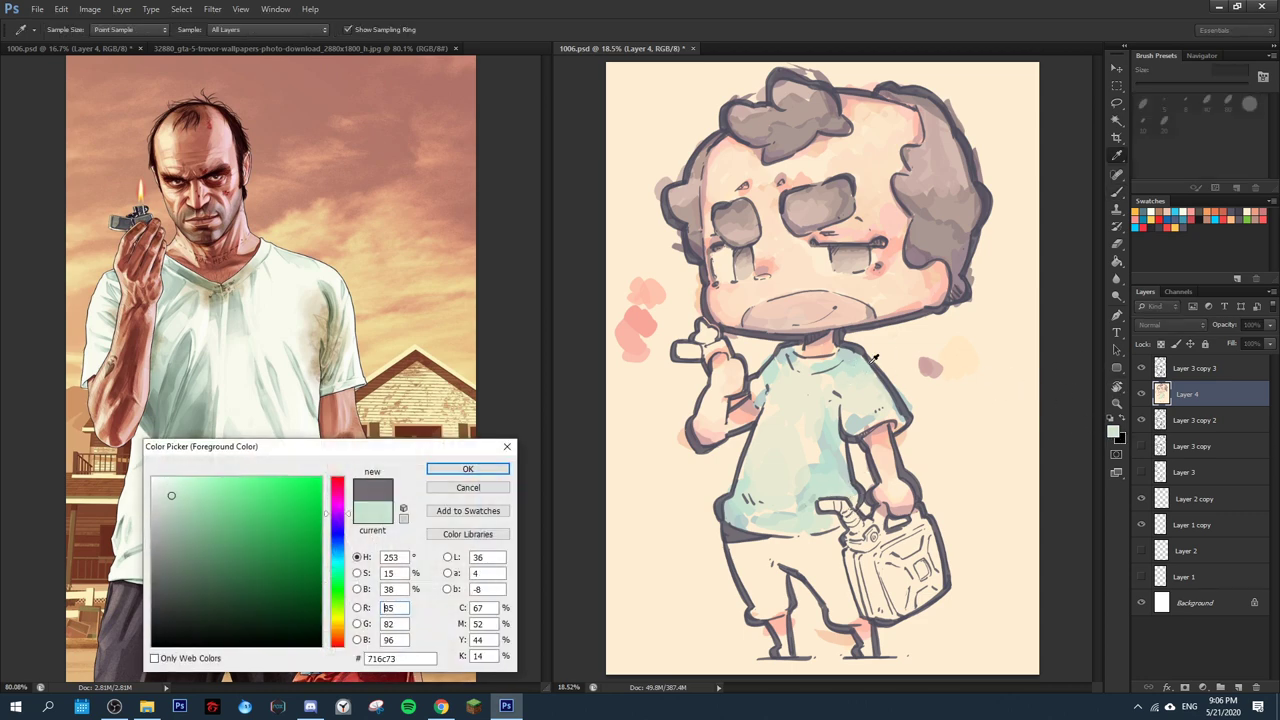
click(162, 529)
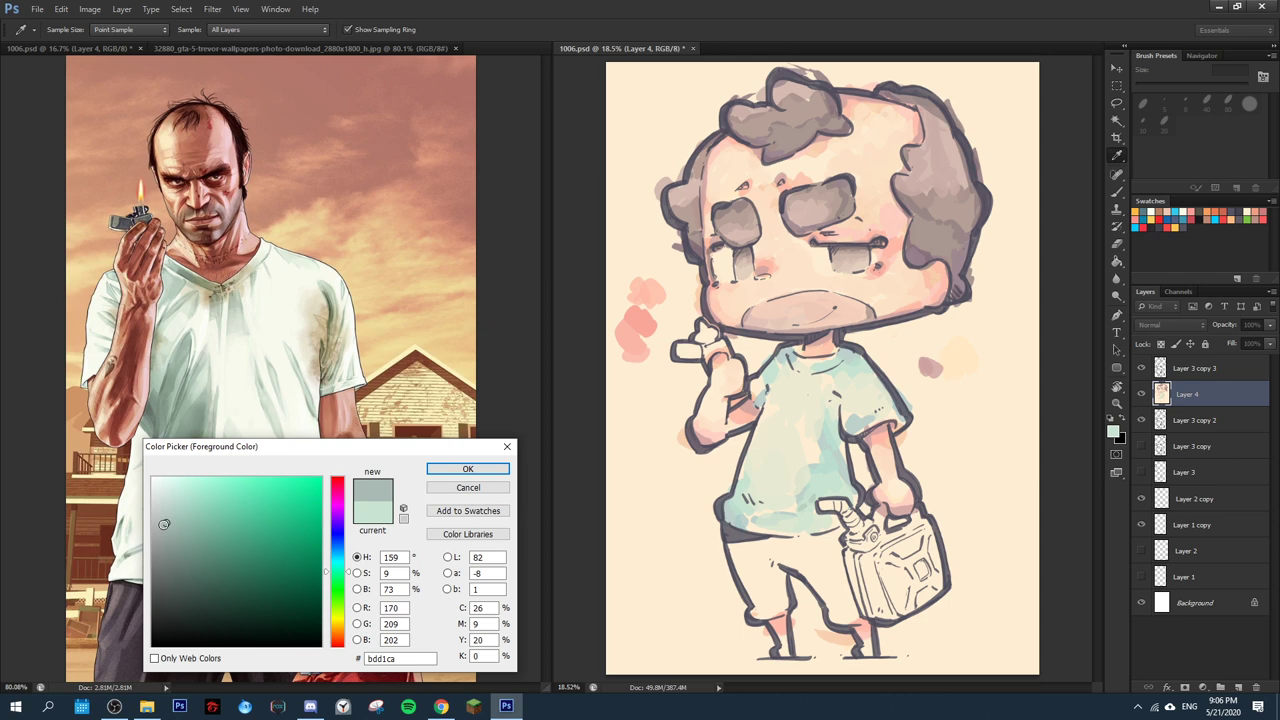
click(337, 551)
click(451, 476)
key(b)
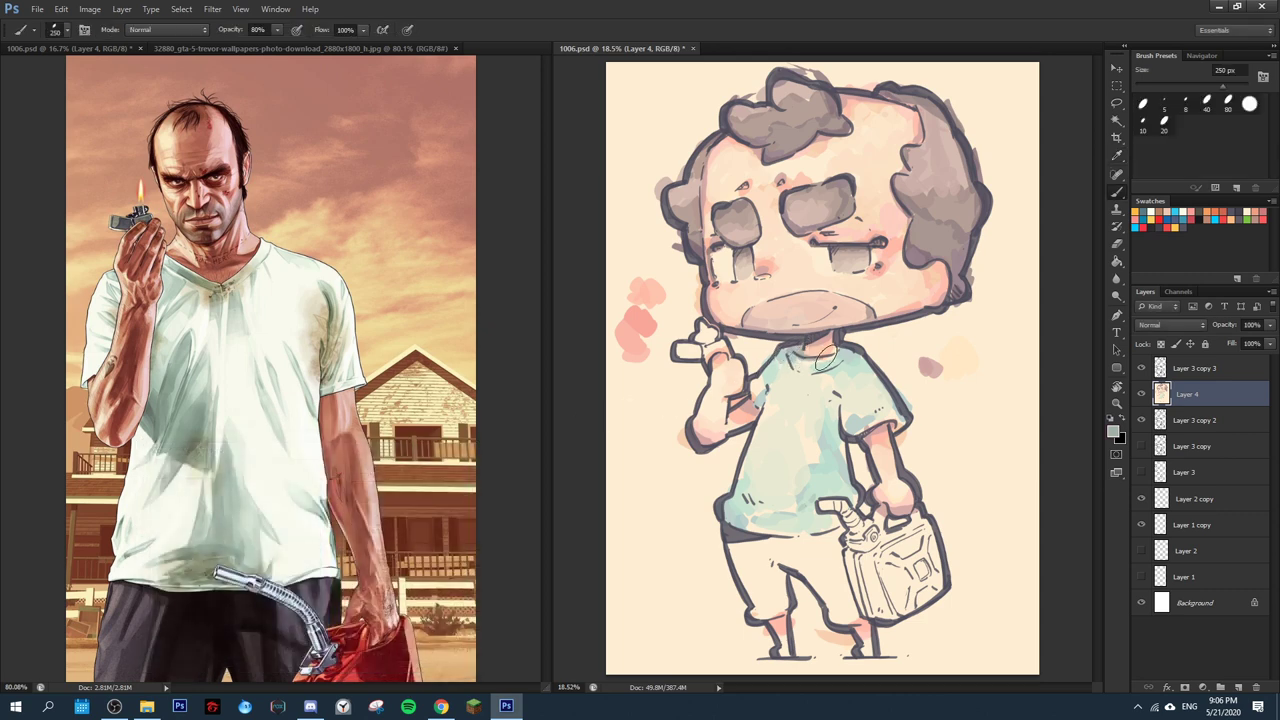
- Shade the T-shirt's sleeve edge and hem in grey-blue and blend the shoulder area with a sampled shirt tone
drag(849, 426, 859, 434)
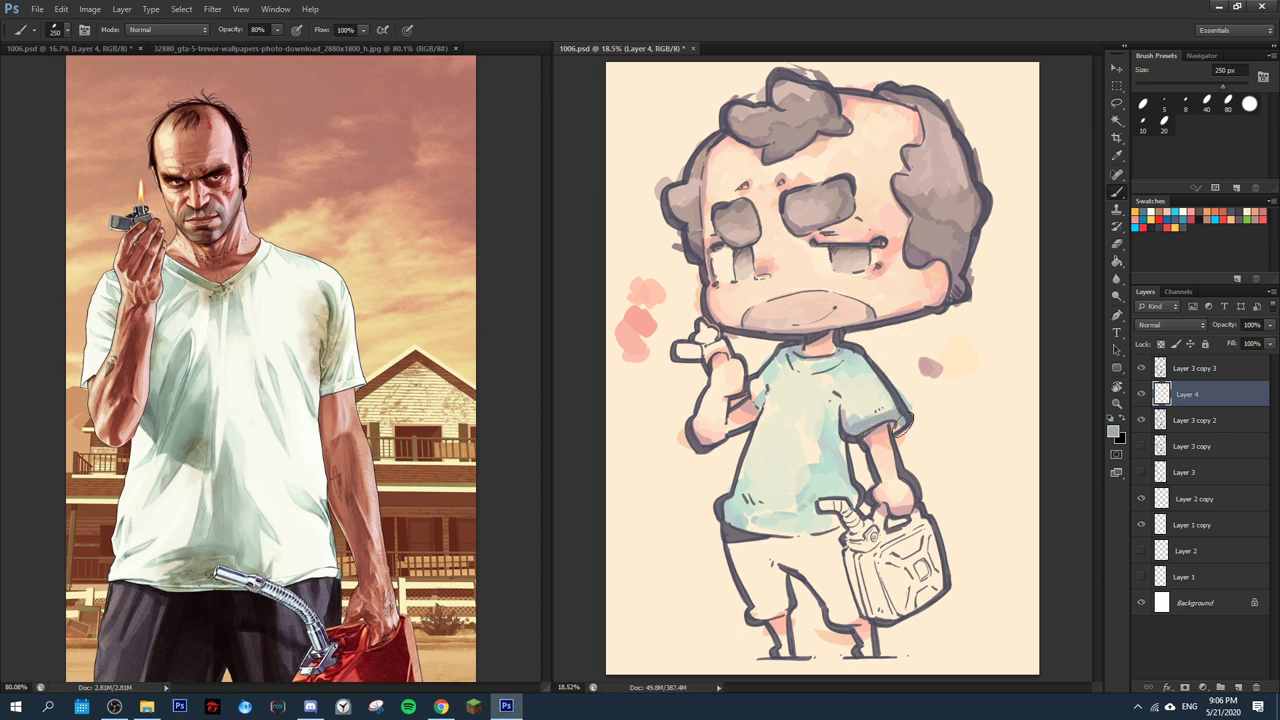
drag(902, 418, 894, 420)
mouse_move(730, 510)
mouse_down()
mouse_move(738, 528)
mouse_move(838, 532)
mouse_move(850, 520)
mouse_up()
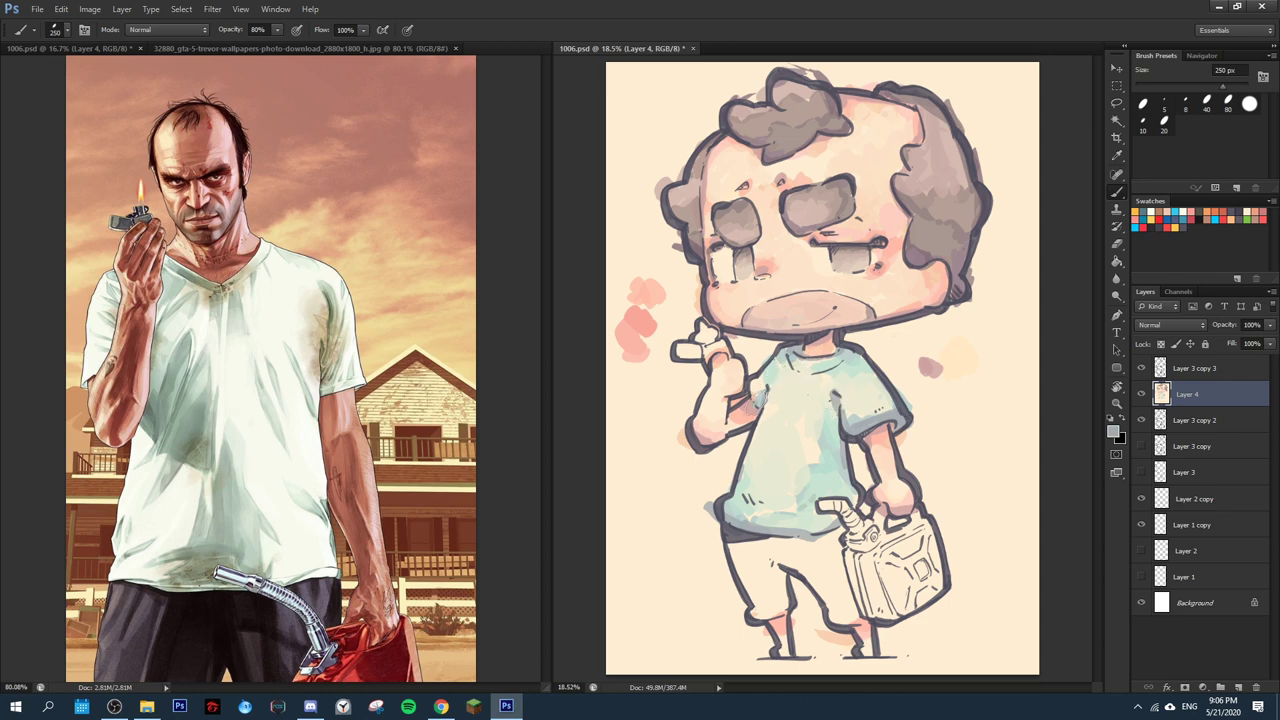
alt+click(777, 381)
drag(776, 380, 758, 384)
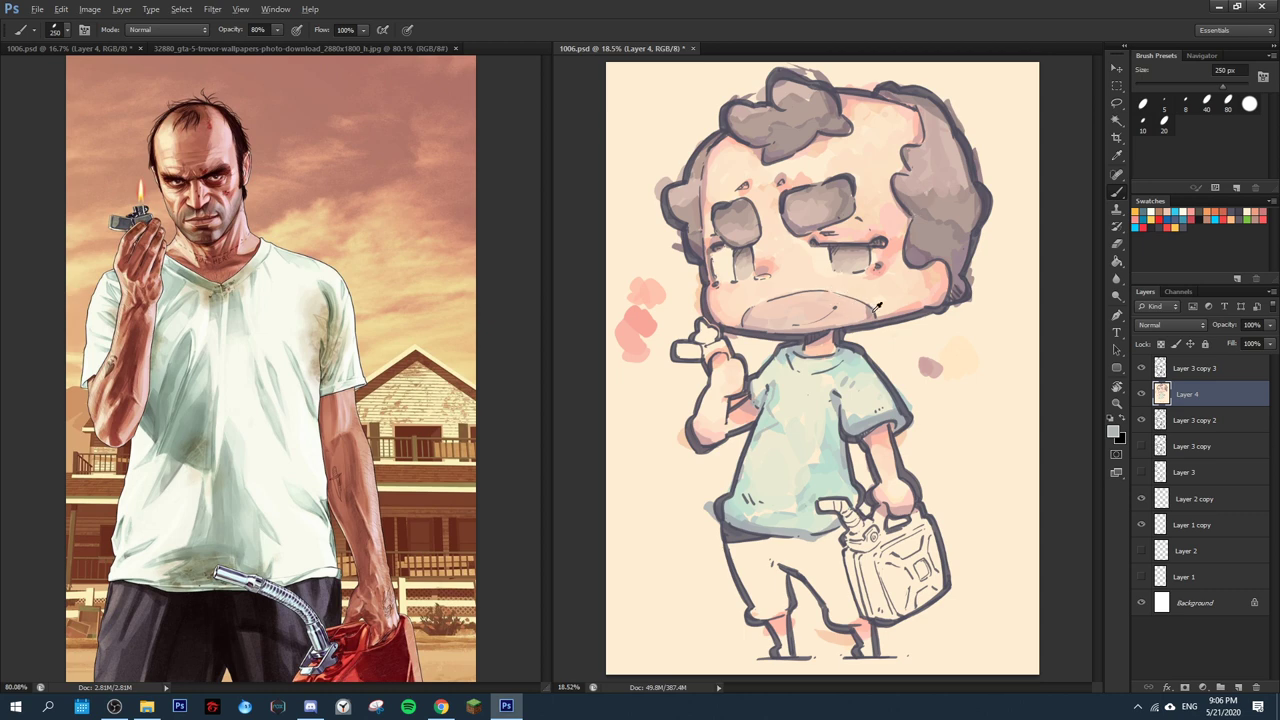
- Set the foreground colour to a darker violet grey based on the T-shirt's tones
alt+click(761, 313)
click(1112, 432)
click(820, 427)
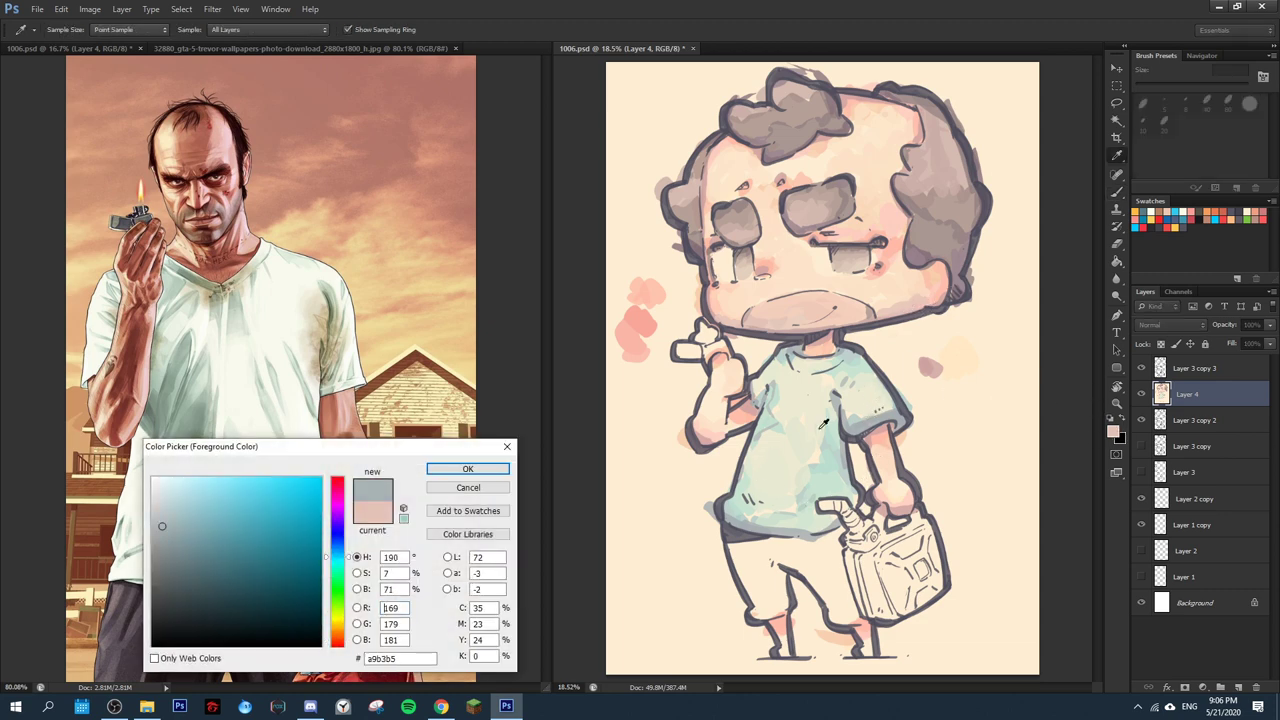
click(169, 551)
drag(335, 556, 335, 541)
click(469, 471)
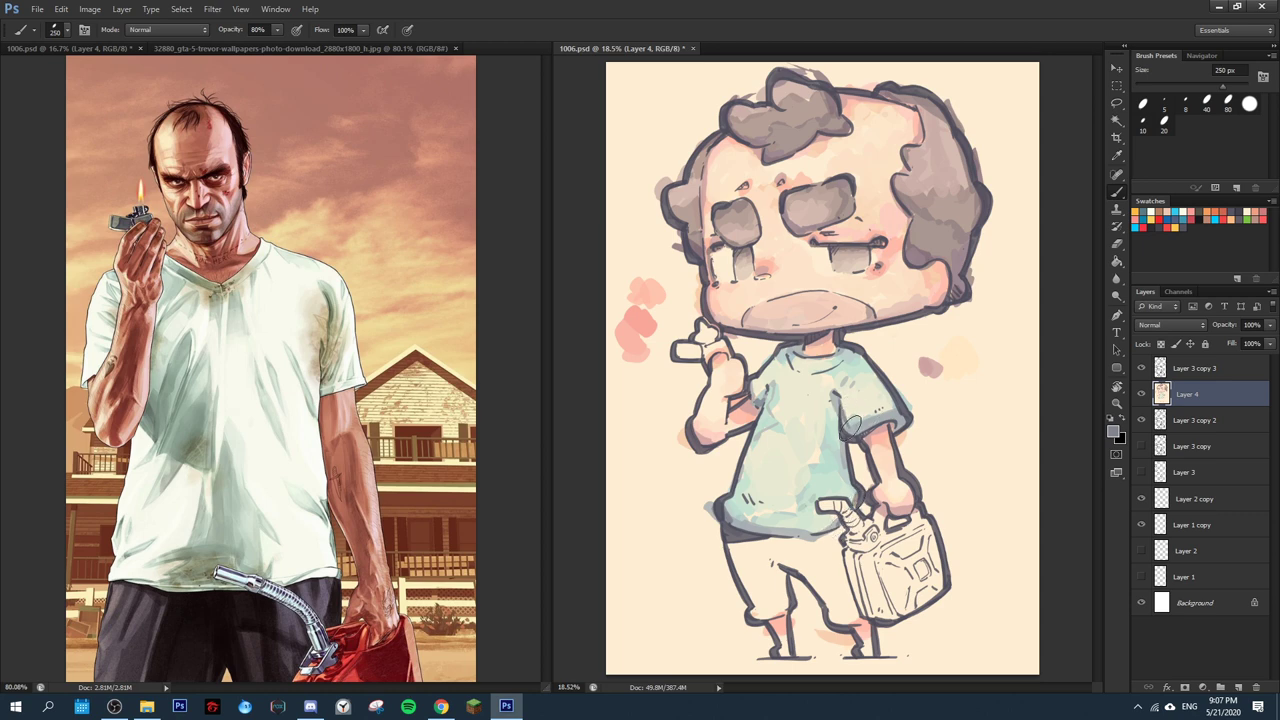
- Shade the T-shirt's sleeve hem and collar in violet grey and touch up the raised arm near the armhole
drag(890, 416, 898, 411)
drag(835, 394, 830, 405)
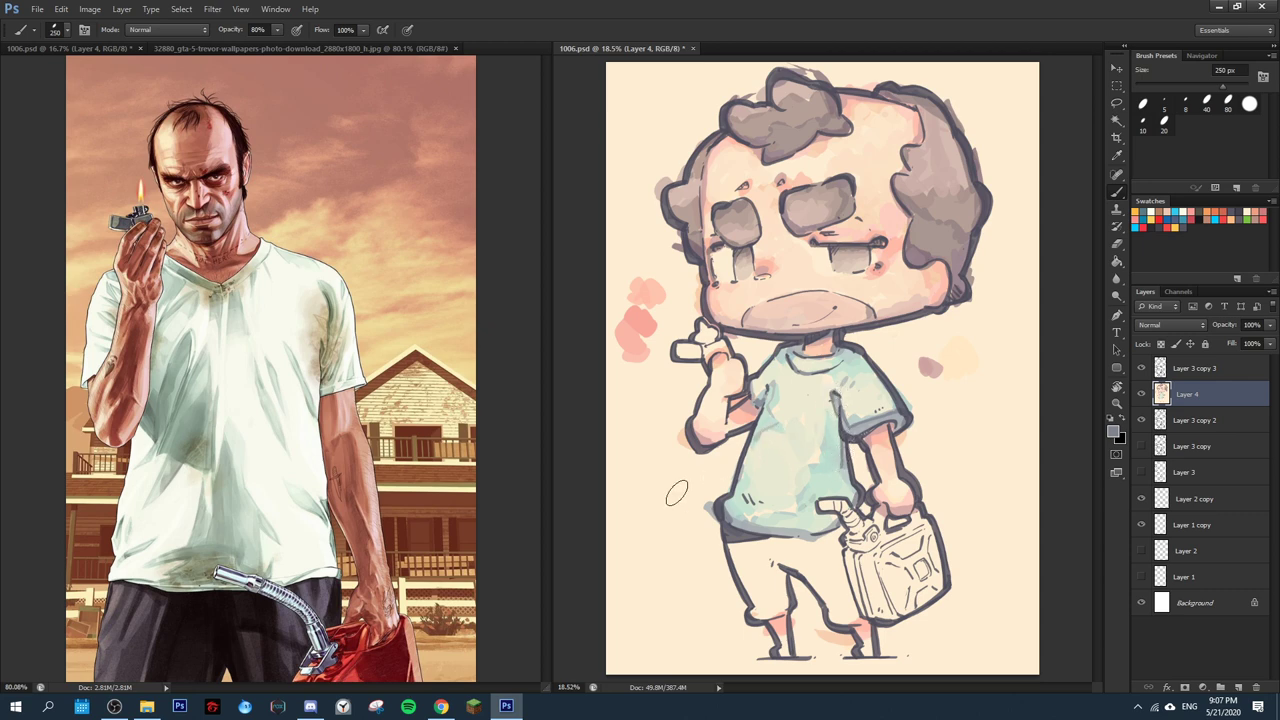
mouse_move(708, 415)
mouse_down()
mouse_move(700, 428)
mouse_move(726, 400)
mouse_up()
- Set the foreground colour to the mauve #957e8a and block in the first patches on both legs of the shorts
click(1113, 433)
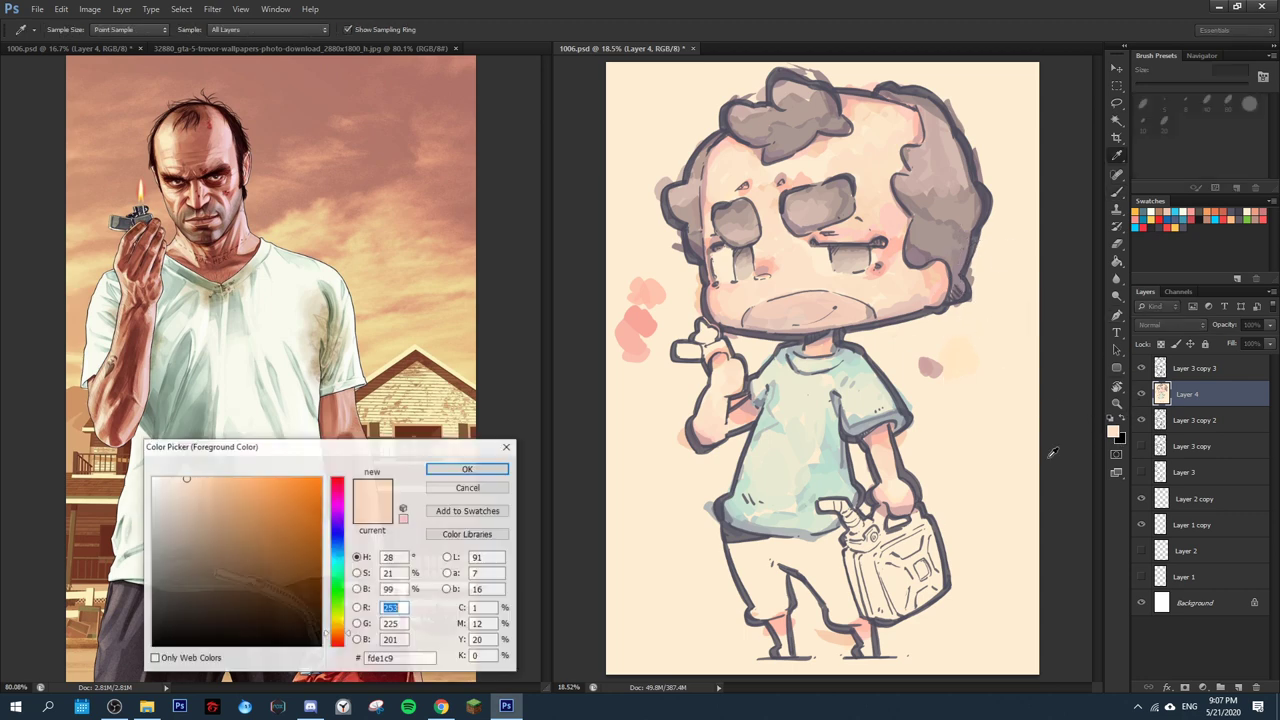
click(130, 630)
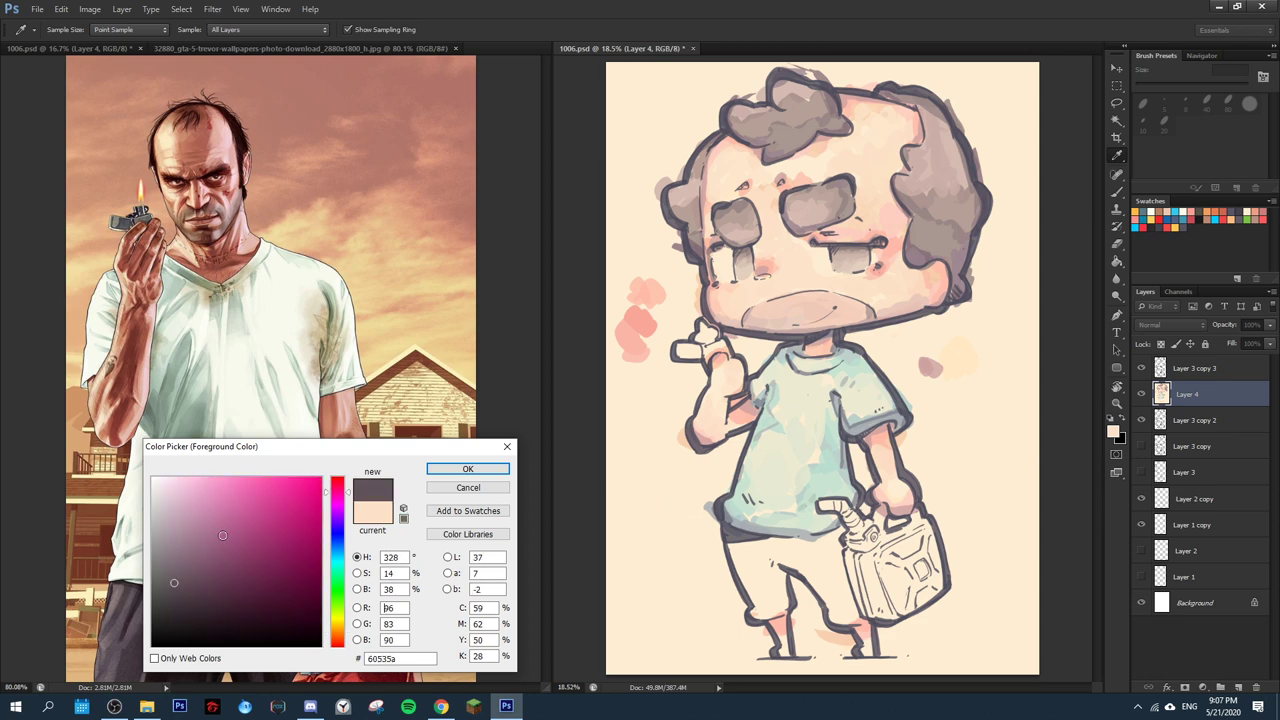
click(178, 548)
click(453, 471)
mouse_move(760, 560)
mouse_down()
mouse_move(770, 556)
mouse_move(760, 570)
mouse_up()
mouse_move(866, 600)
mouse_down()
mouse_move(821, 609)
mouse_move(807, 581)
mouse_move(846, 608)
mouse_up()
- Darken the foreground colour to #75676f and fill both legs of the shorts out to the outlines
click(1116, 432)
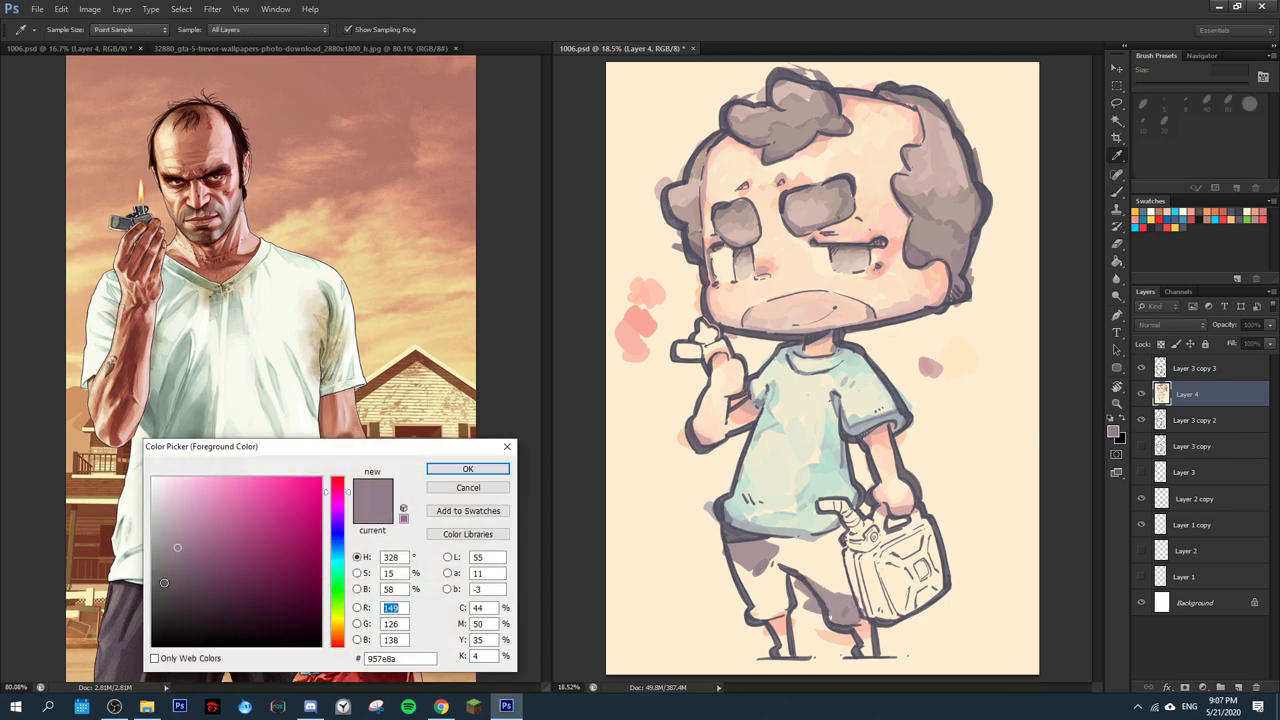
click(196, 556)
click(168, 566)
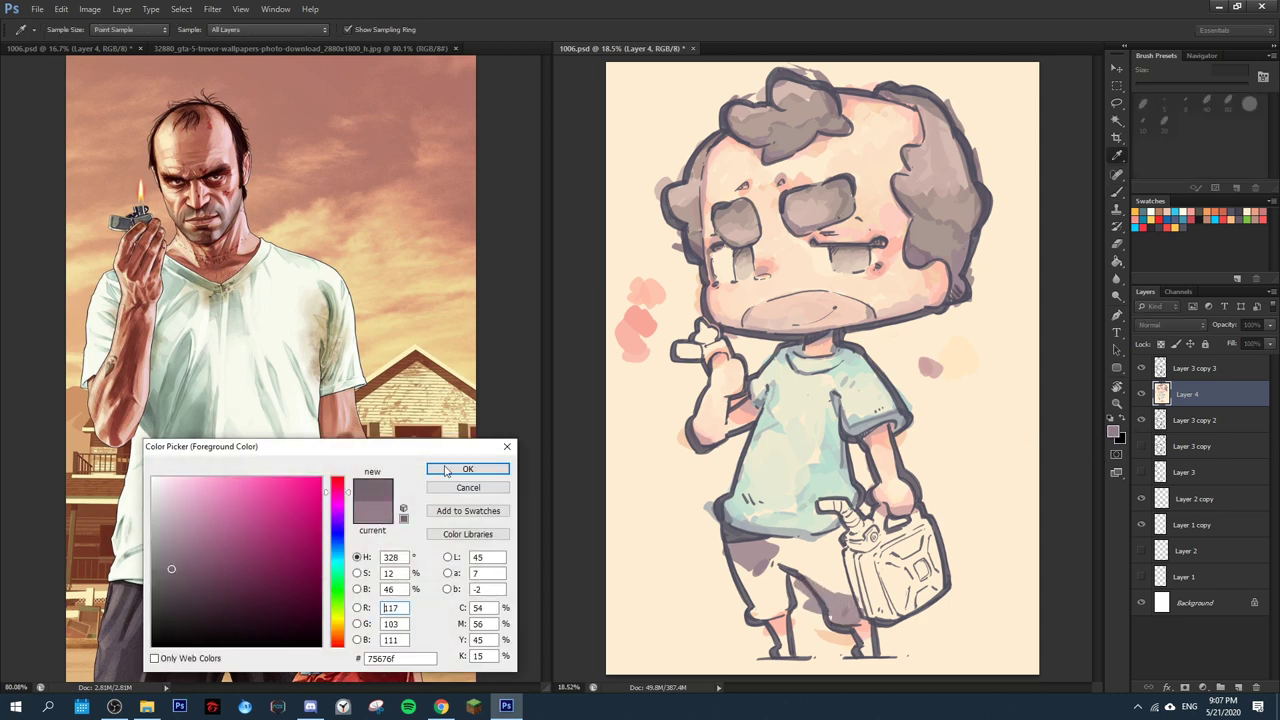
click(447, 469)
mouse_move(782, 546)
mouse_down()
mouse_move(830, 545)
mouse_move(815, 570)
mouse_move(839, 586)
mouse_move(830, 563)
mouse_up()
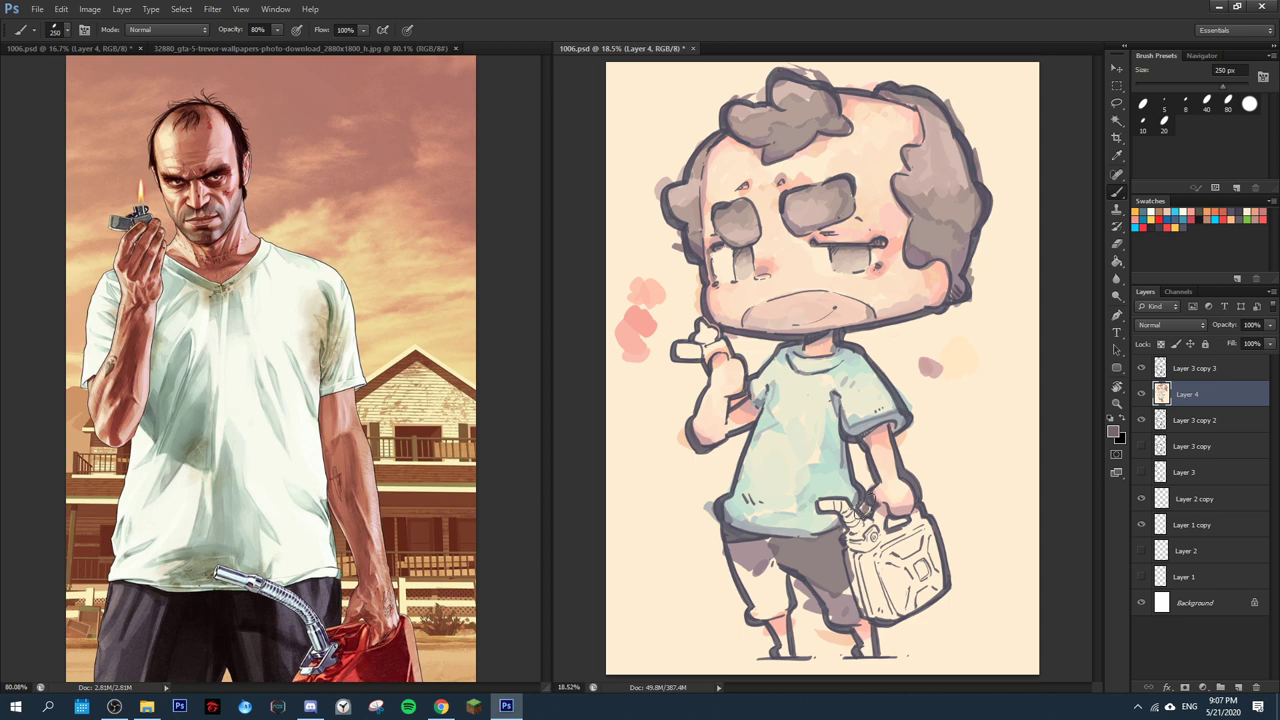
mouse_move(737, 570)
mouse_down()
mouse_move(768, 566)
mouse_move(758, 606)
mouse_move(750, 596)
mouse_move(776, 606)
mouse_move(775, 579)
mouse_move(804, 603)
mouse_up()
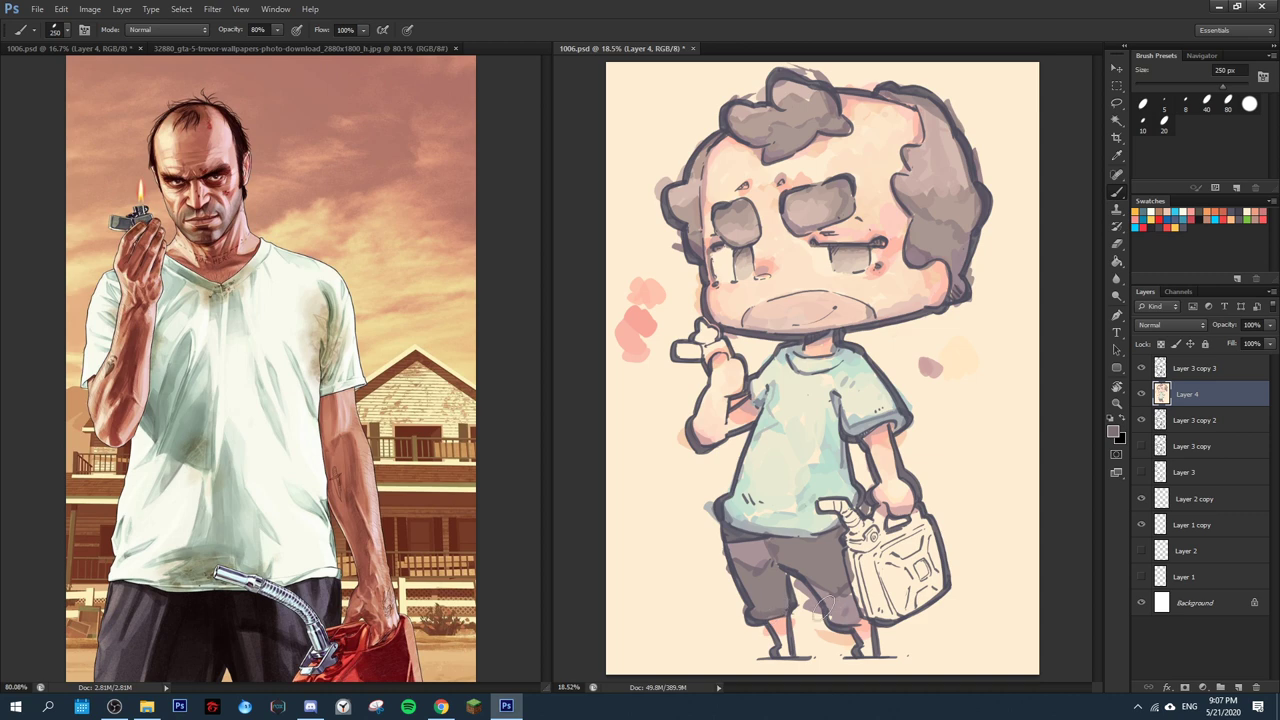
drag(827, 605, 849, 620)
- Set the foreground colour to a darker mauve grey for the shorts
click(1113, 432)
drag(169, 552, 178, 572)
click(464, 471)
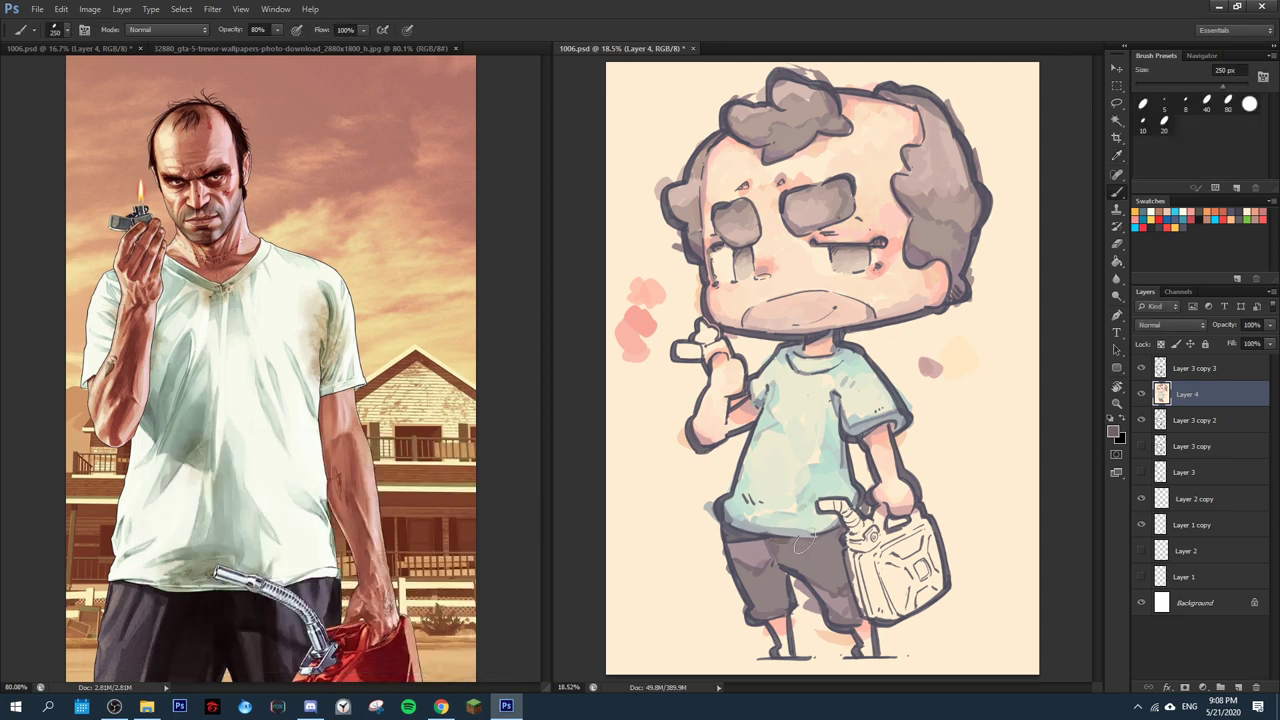
- Deepen the shadows on both legs of the shorts and paint both shoes in the darker mauve grey
mouse_move(724, 537)
mouse_down()
mouse_move(754, 612)
mouse_move(784, 612)
mouse_move(795, 648)
mouse_up()
drag(840, 650, 887, 648)
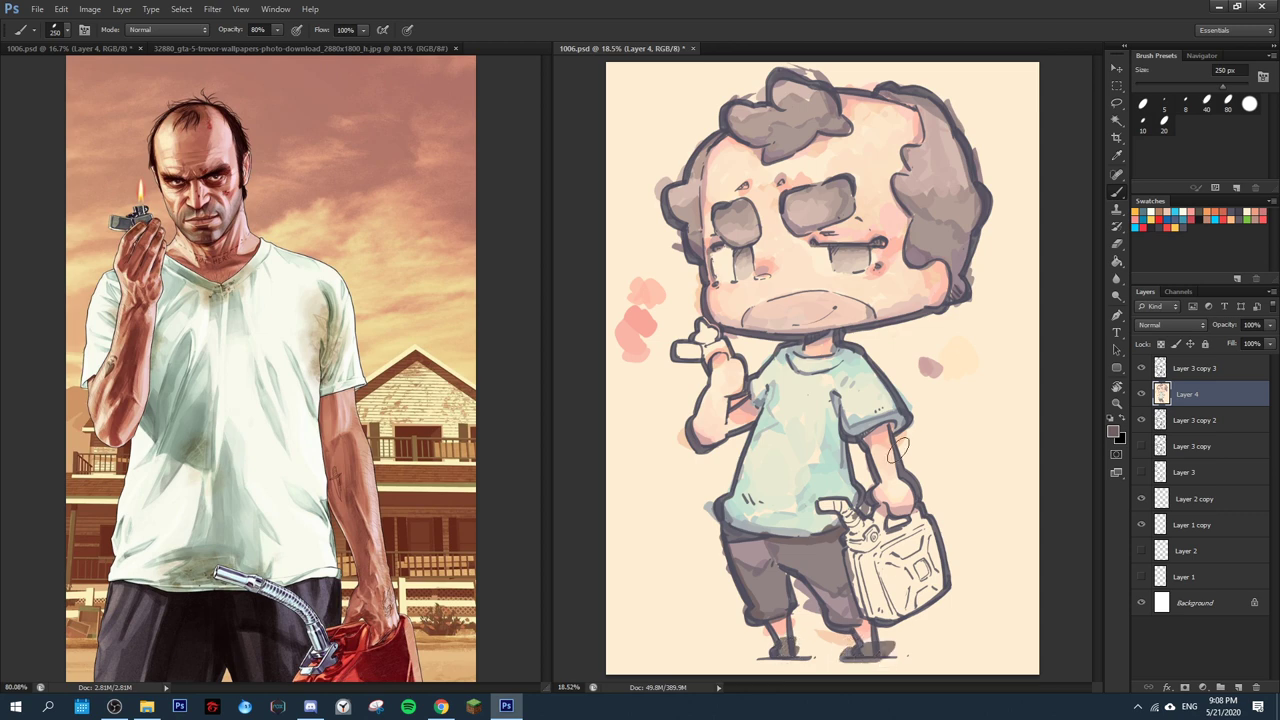
- Shade the T-shirt's hem in a light violet grey and sample the background cream to lighten the shirt front
click(1113, 431)
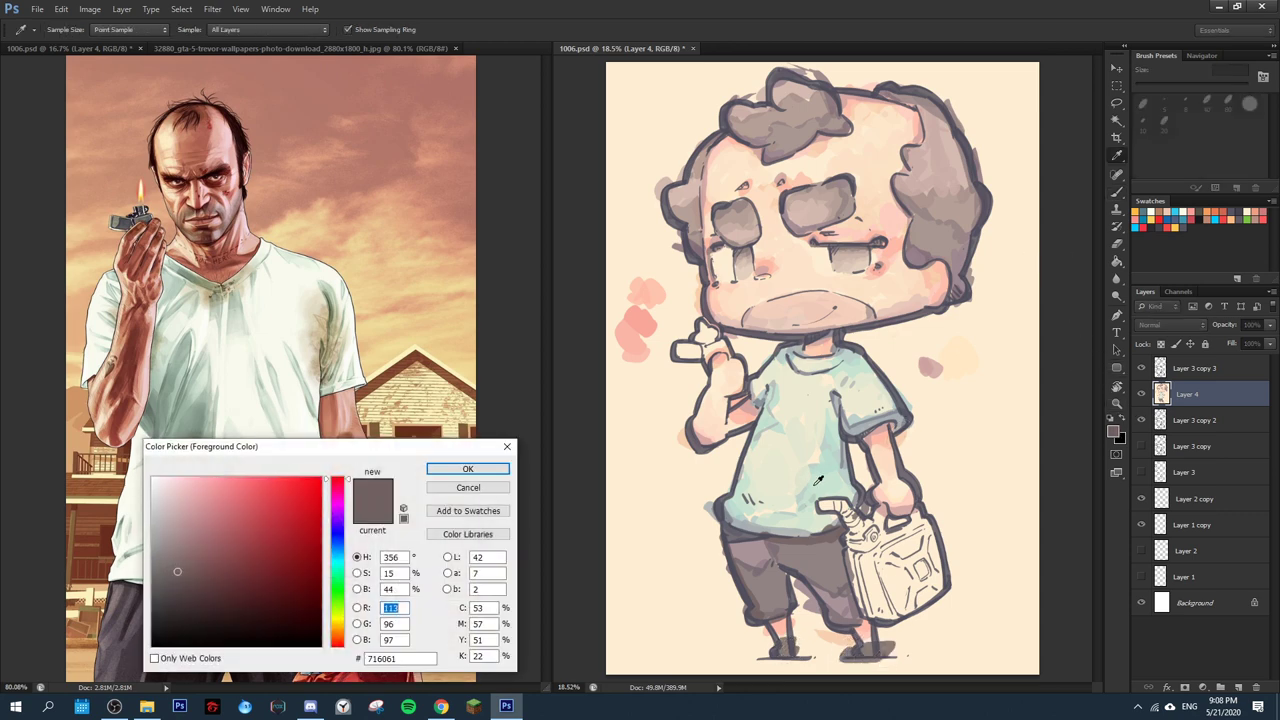
click(829, 444)
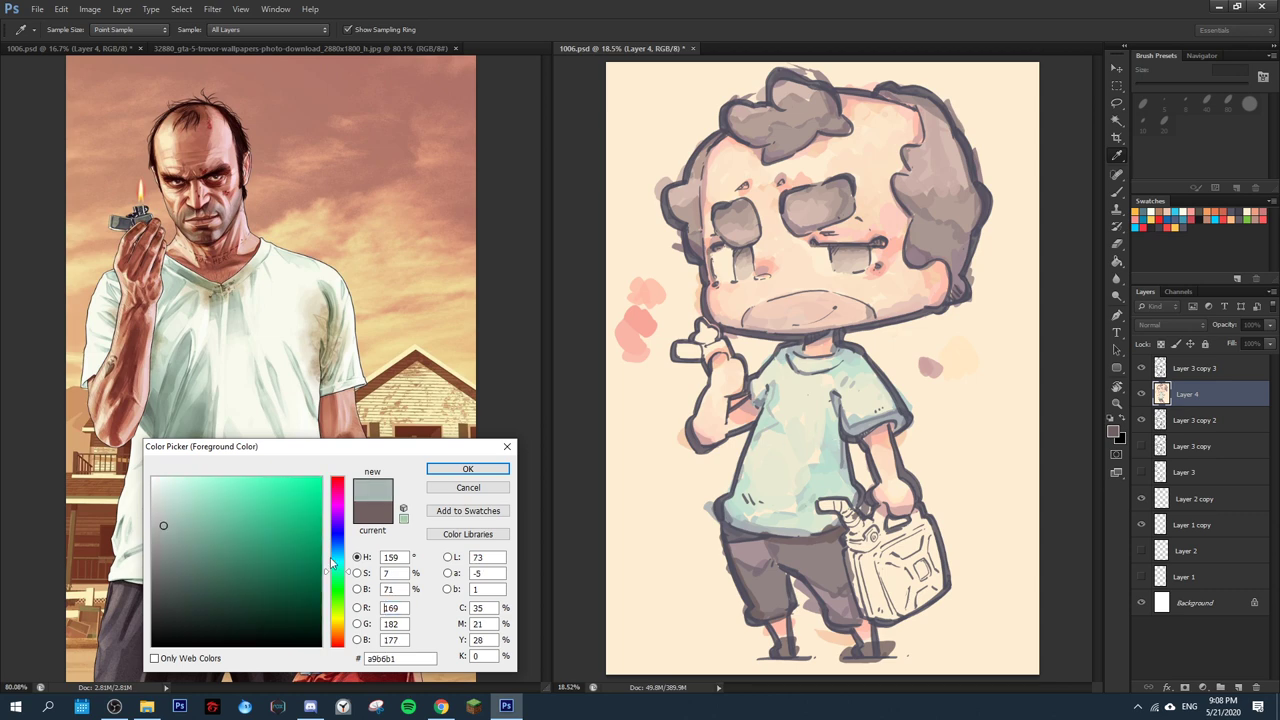
click(467, 469)
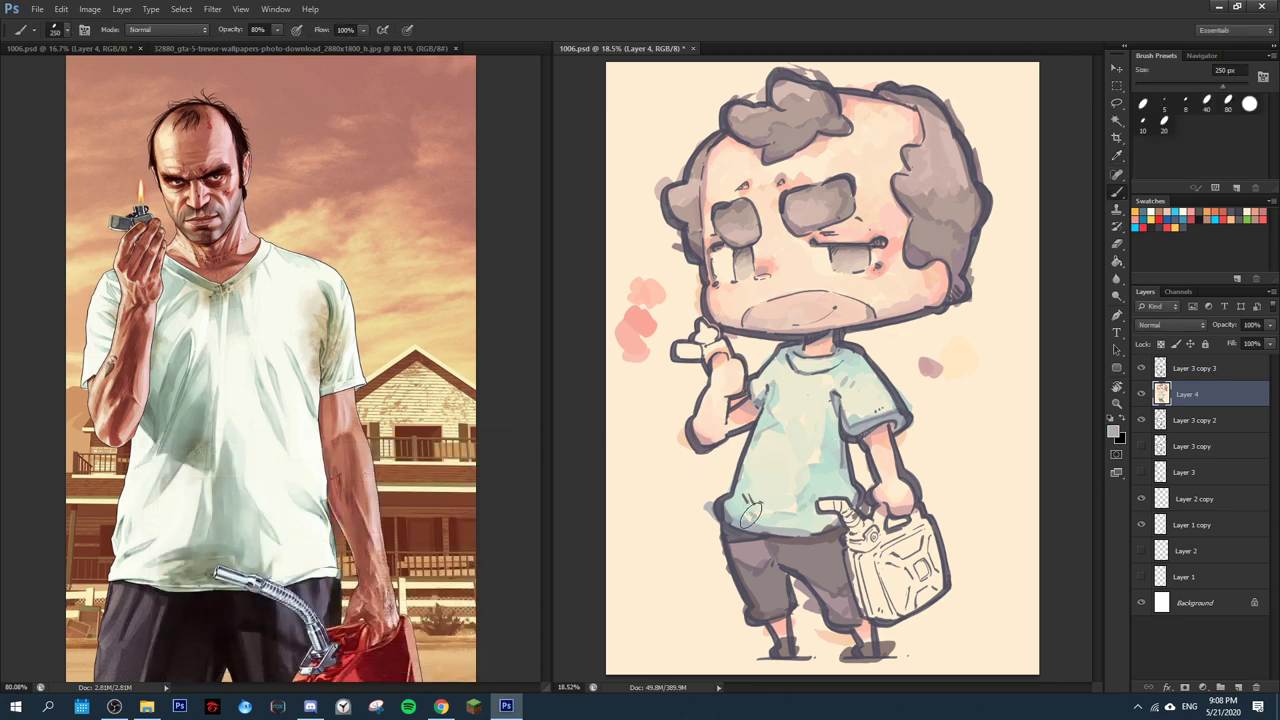
drag(752, 515, 742, 514)
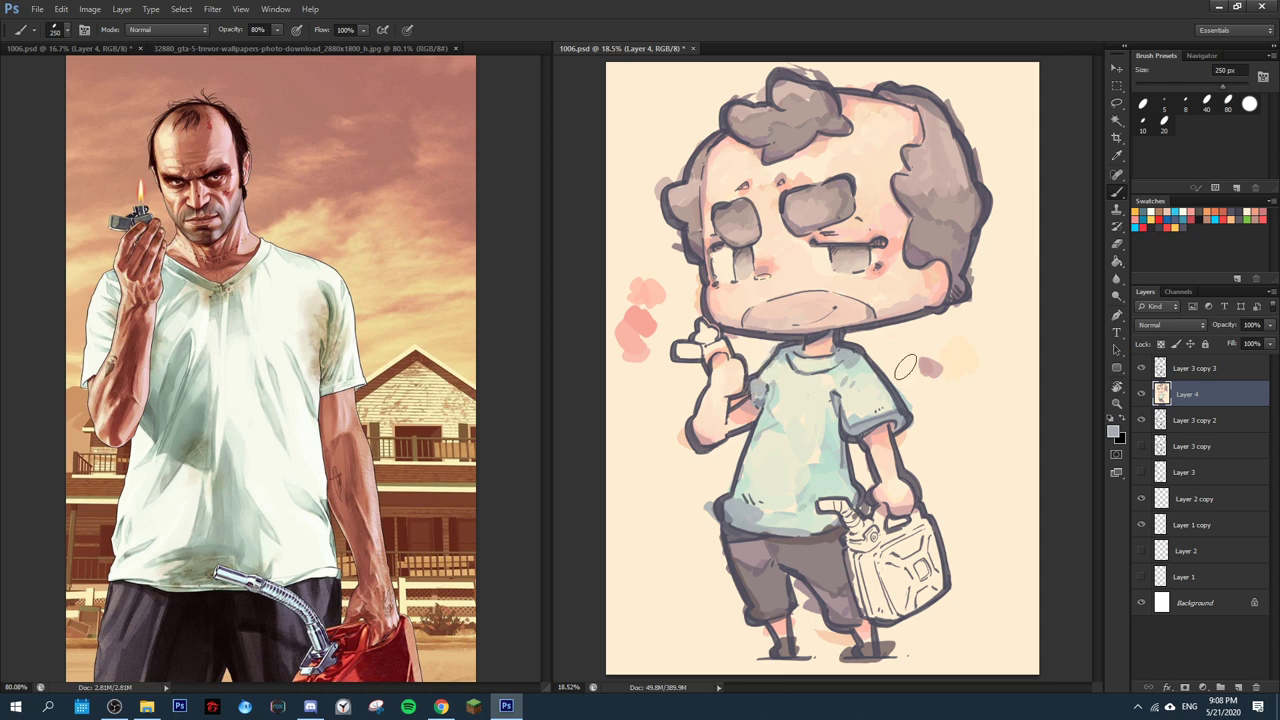
alt+click(928, 390)
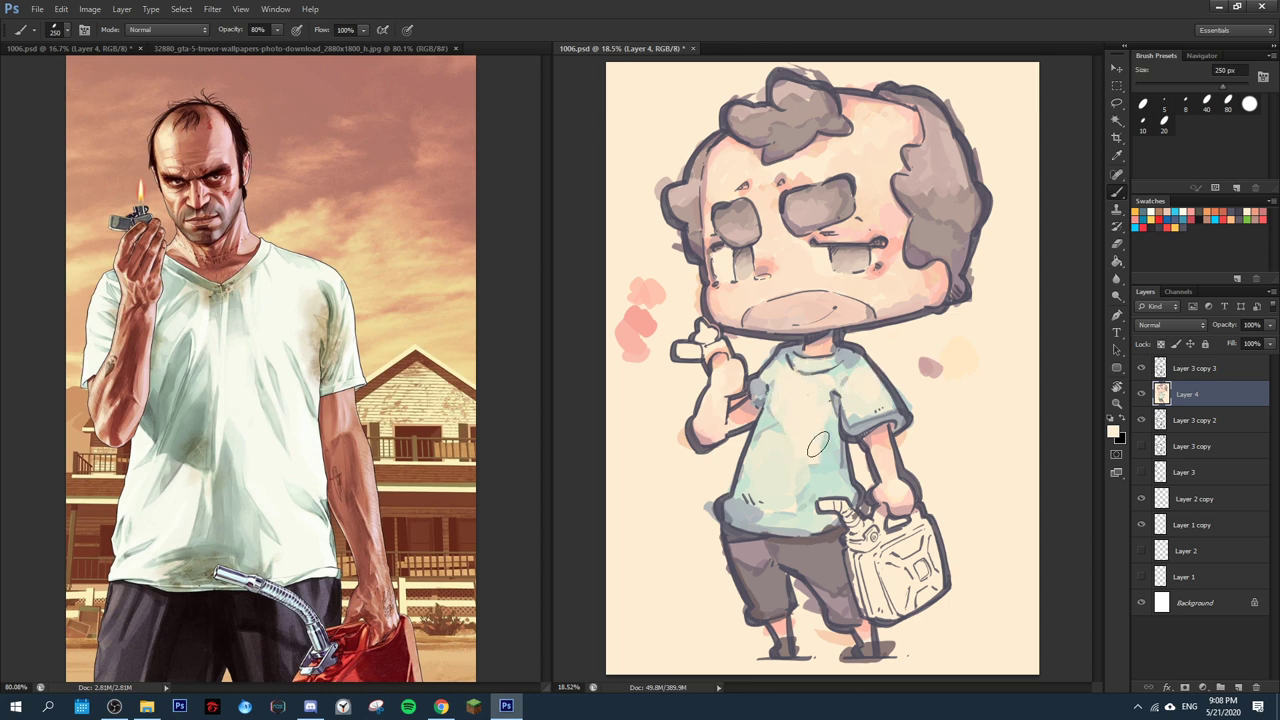
- Set the foreground colour to a blue grey and tint the side and top hair tufts with it
click(1113, 431)
click(966, 224)
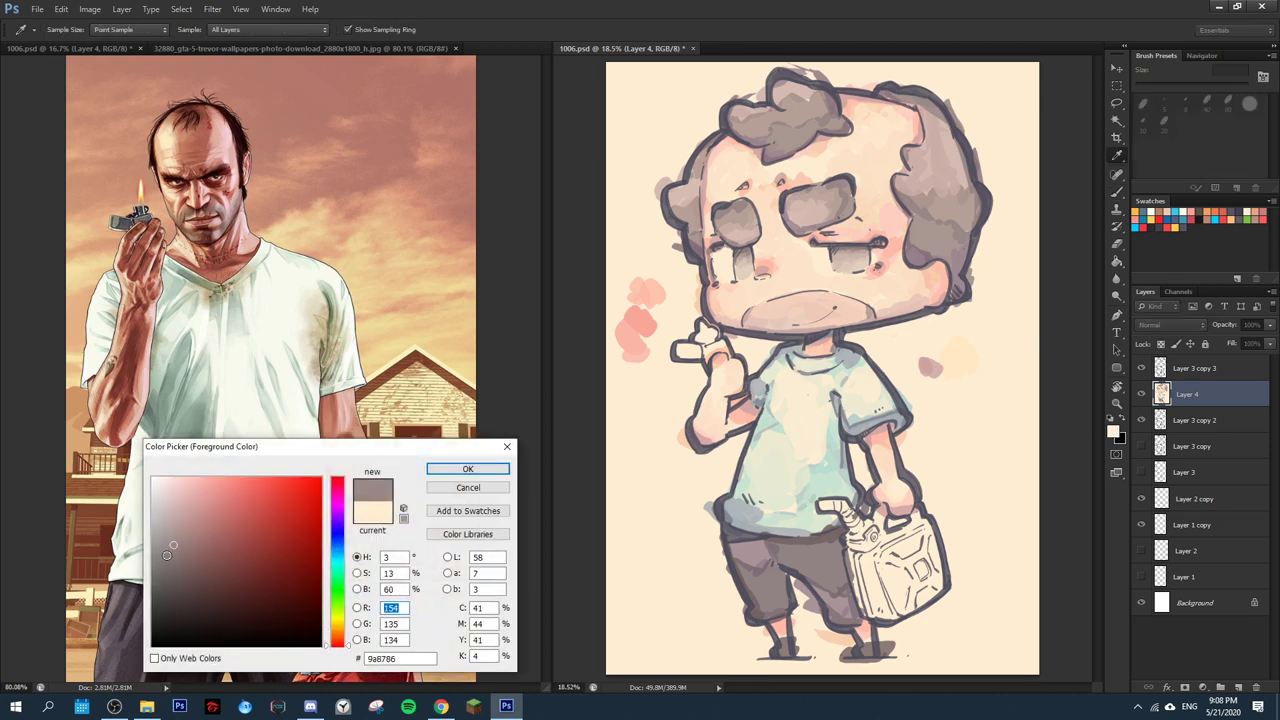
click(334, 551)
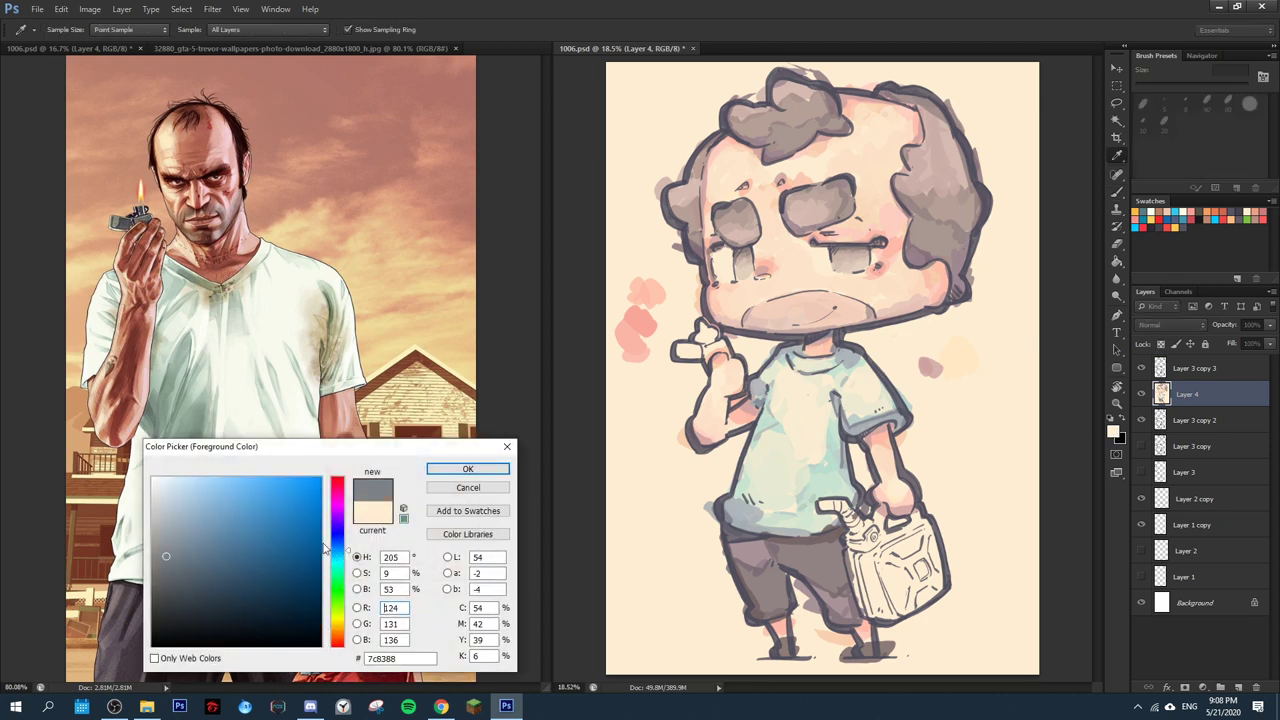
click(467, 469)
key(b)
mouse_move(680, 183)
mouse_down()
mouse_move(667, 196)
mouse_move(683, 226)
mouse_move(672, 166)
mouse_move(690, 158)
mouse_up()
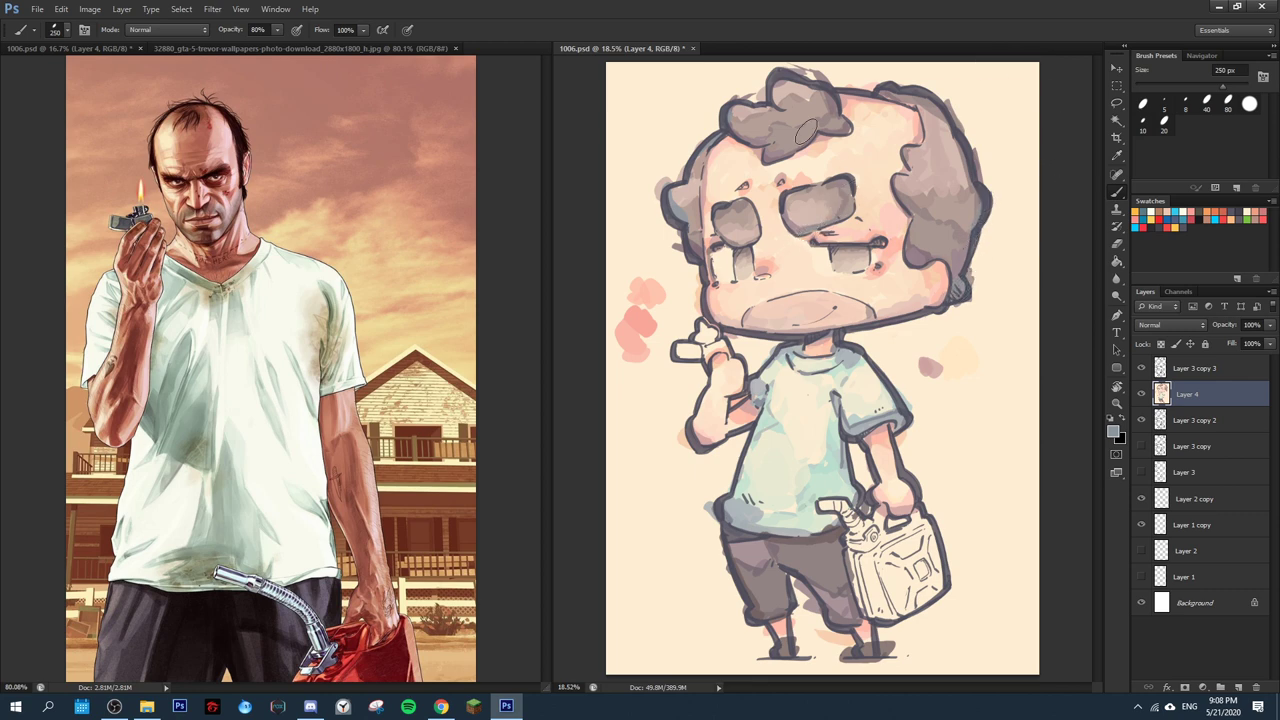
mouse_move(735, 100)
mouse_down()
mouse_move(738, 112)
mouse_move(772, 106)
mouse_up()
- Choose a red from the swatches, test it in patches beside the figure and block in the gas can's body
click(1175, 222)
mouse_move(940, 440)
mouse_down()
mouse_move(972, 455)
mouse_move(1000, 440)
mouse_up()
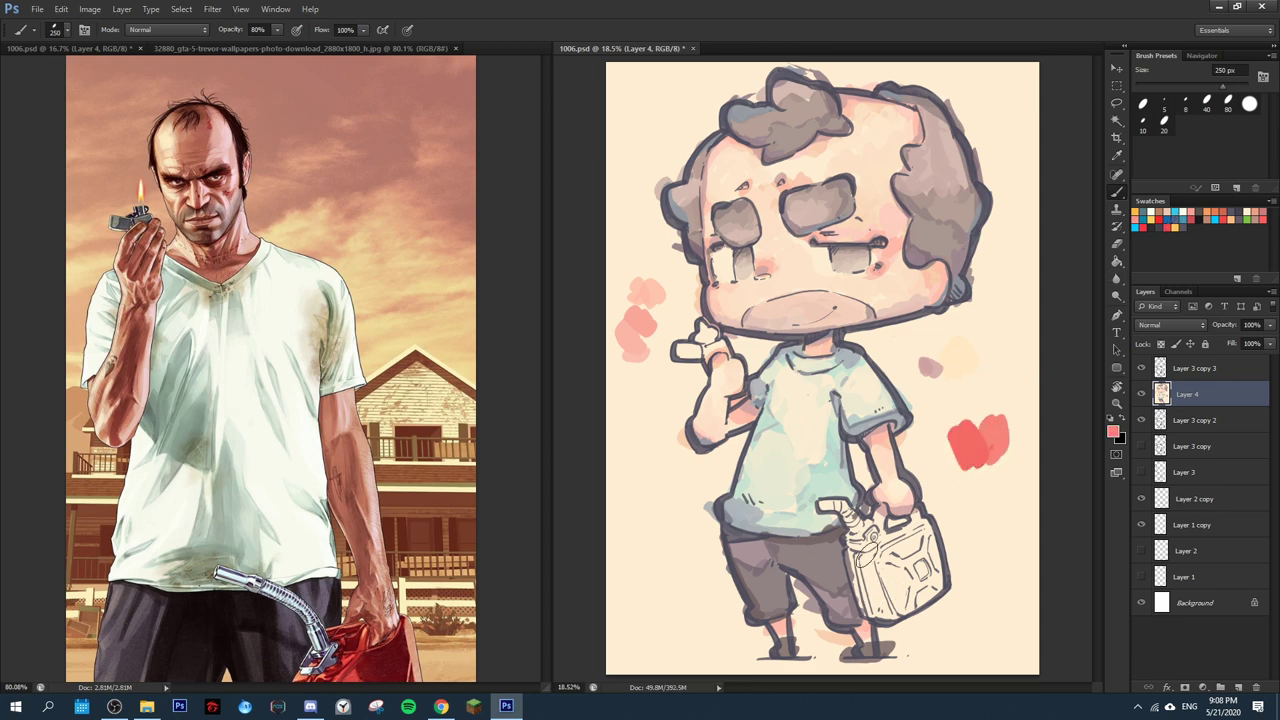
mouse_move(868, 556)
mouse_down()
mouse_move(868, 537)
mouse_move(884, 558)
mouse_move(928, 562)
mouse_move(935, 545)
mouse_move(940, 570)
mouse_move(862, 545)
mouse_move(880, 578)
mouse_move(872, 598)
mouse_move(908, 570)
mouse_move(934, 570)
mouse_up()
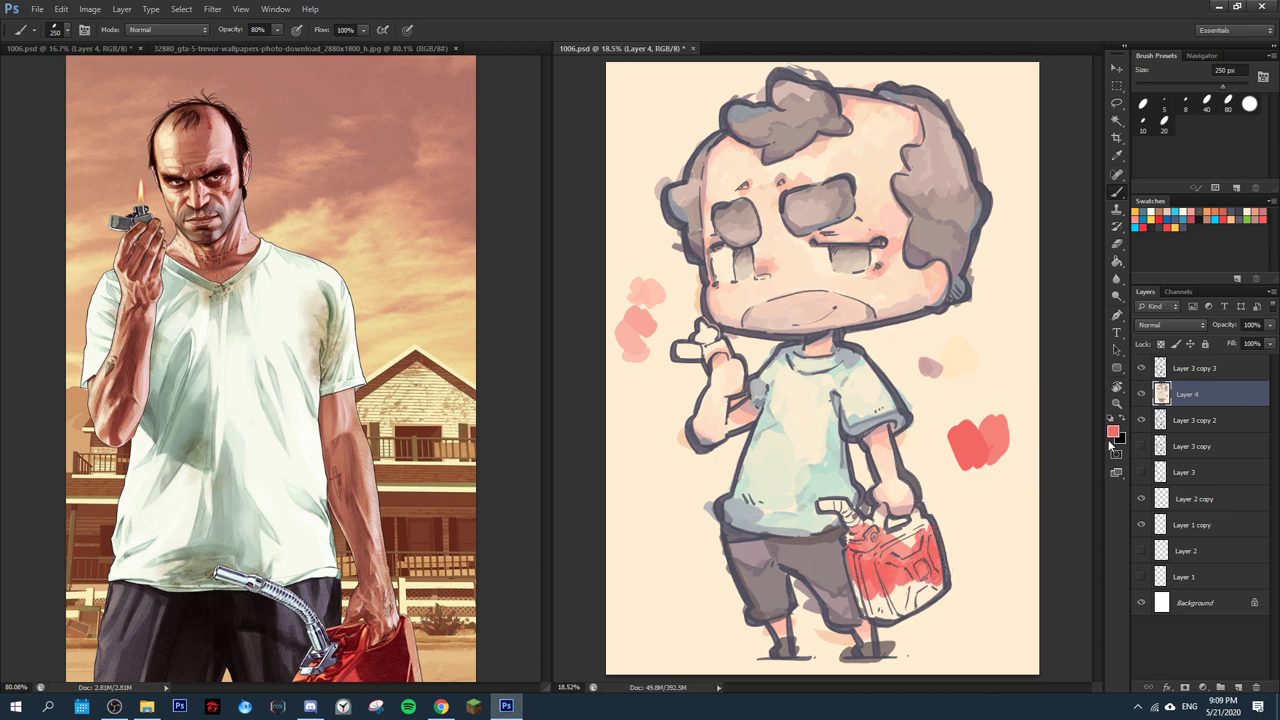
- Soften the foreground colour to #e9807c and fill the remaining lower part of the gas can
click(1112, 432)
drag(234, 494, 240, 490)
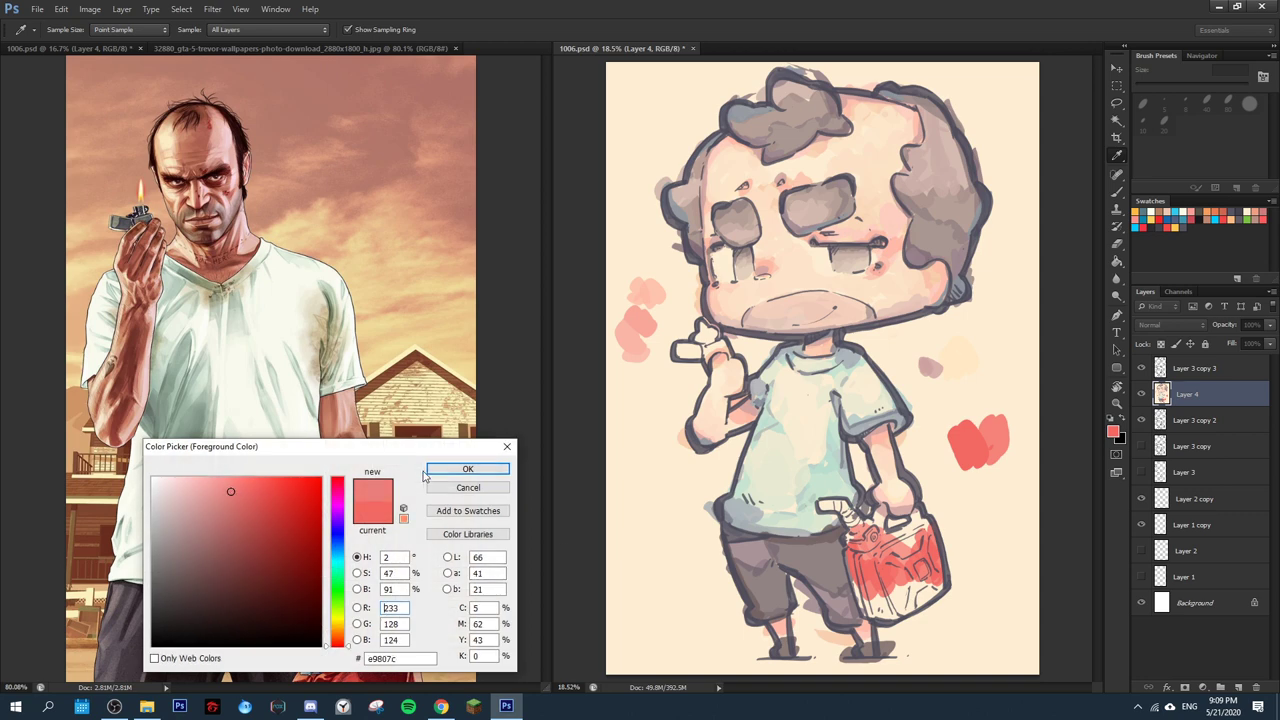
click(438, 472)
mouse_move(874, 602)
mouse_down()
mouse_move(934, 598)
mouse_move(944, 612)
mouse_up()
- Paint the gas can's handle in a duller red and touch up the can's edges with red sampled from its body
click(1112, 432)
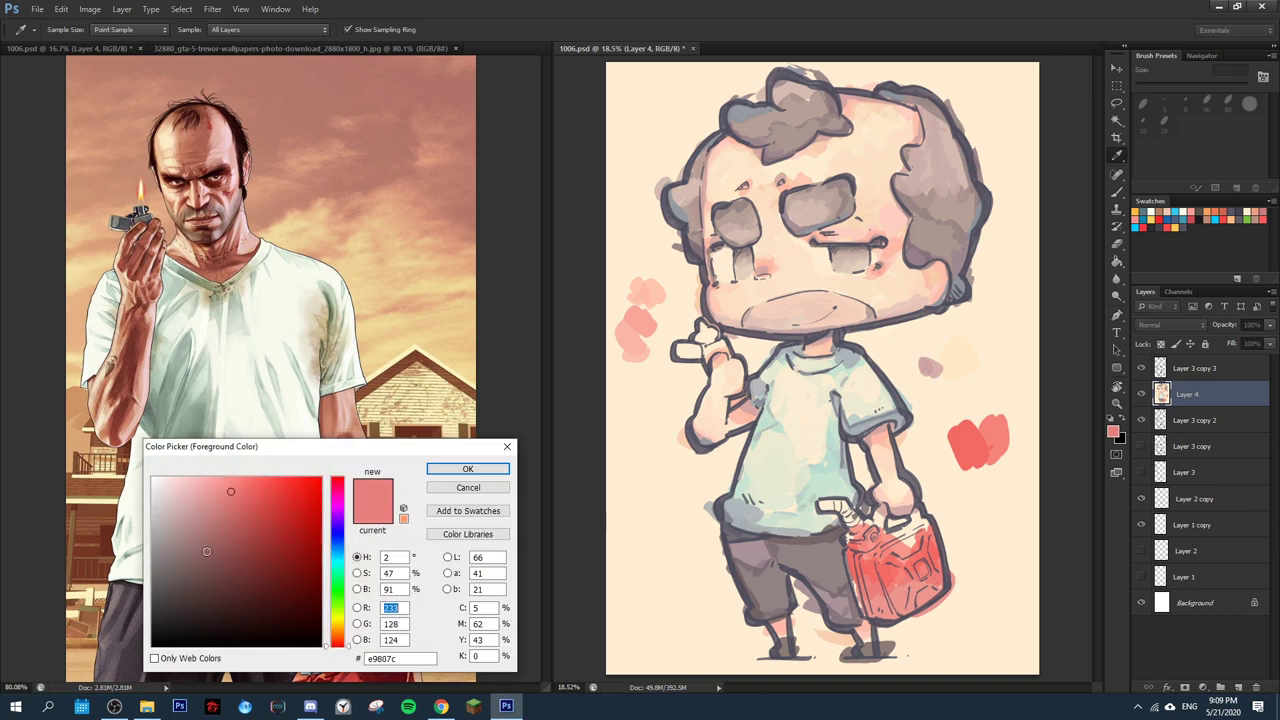
click(212, 515)
click(469, 472)
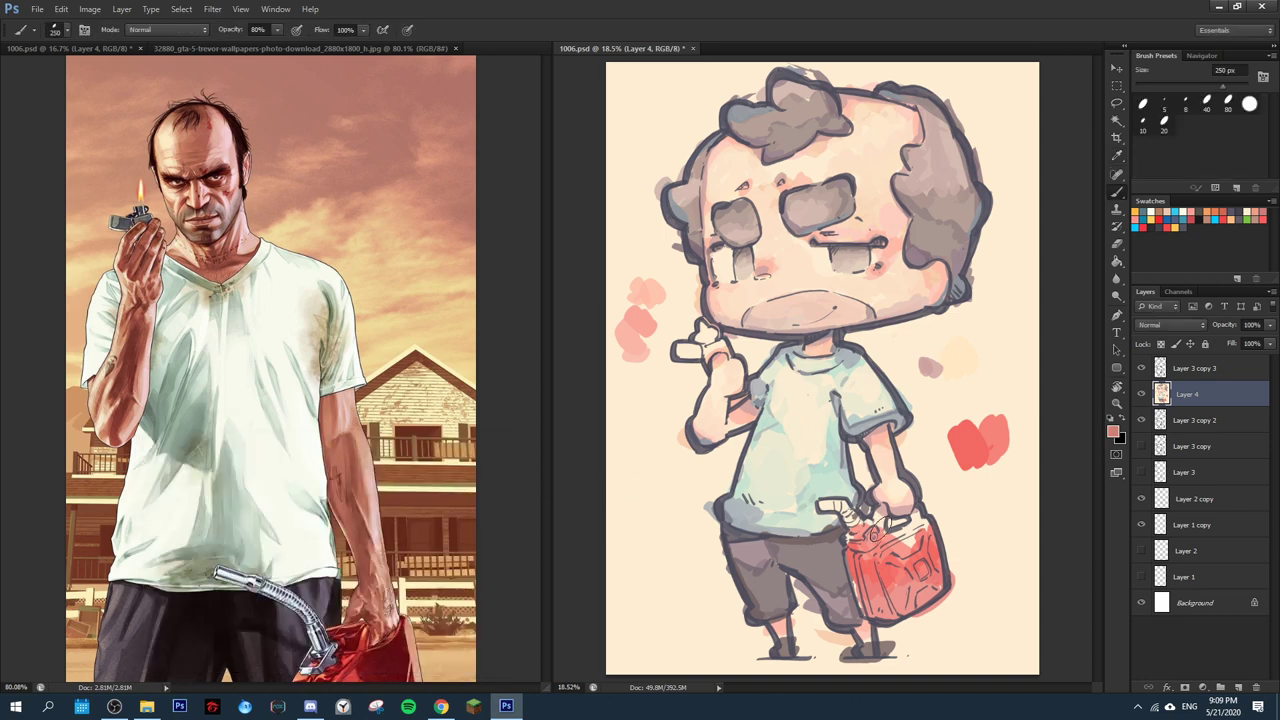
mouse_move(876, 518)
mouse_down()
mouse_move(896, 536)
mouse_move(924, 506)
mouse_move(922, 523)
mouse_up()
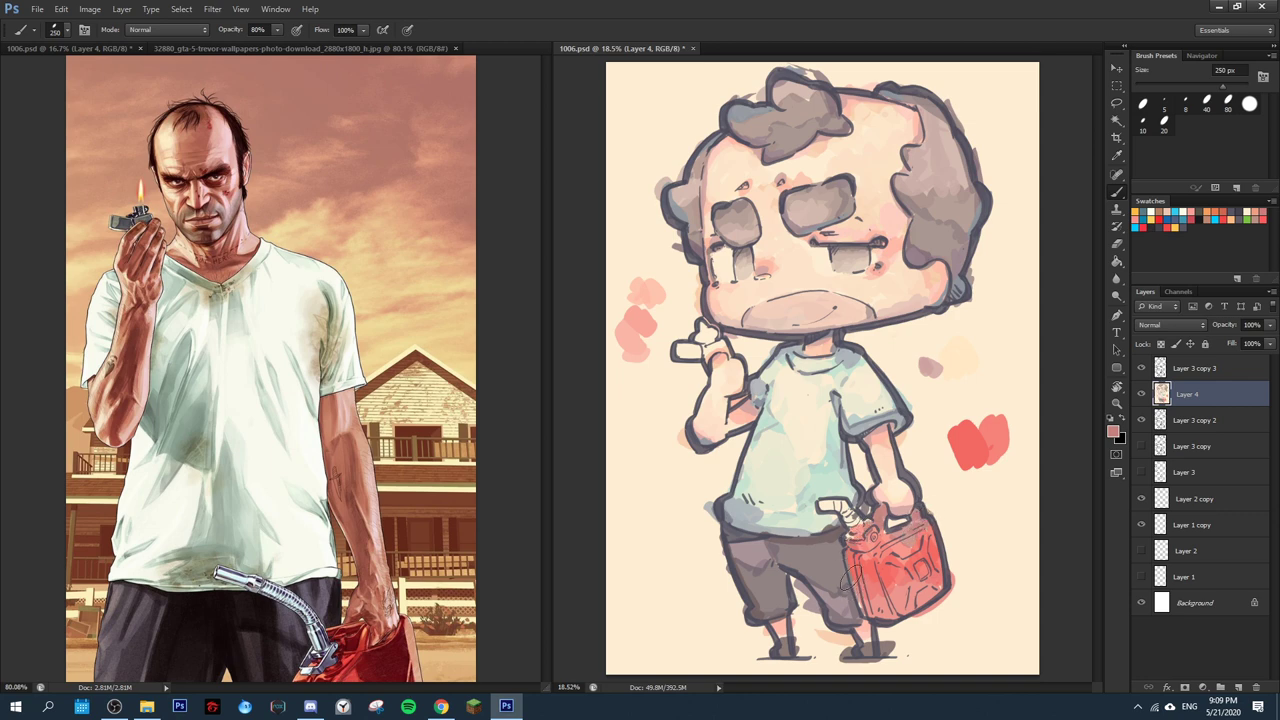
alt+click(889, 577)
drag(879, 611, 890, 615)
mouse_move(850, 541)
mouse_down()
mouse_move(868, 533)
mouse_move(857, 535)
mouse_up()
- Paint the gas can's spout grey and add highlights with light tones sampled from the figure
alt+click(876, 305)
mouse_move(818, 515)
mouse_down()
mouse_move(835, 505)
mouse_move(872, 527)
mouse_up()
alt+click(880, 418)
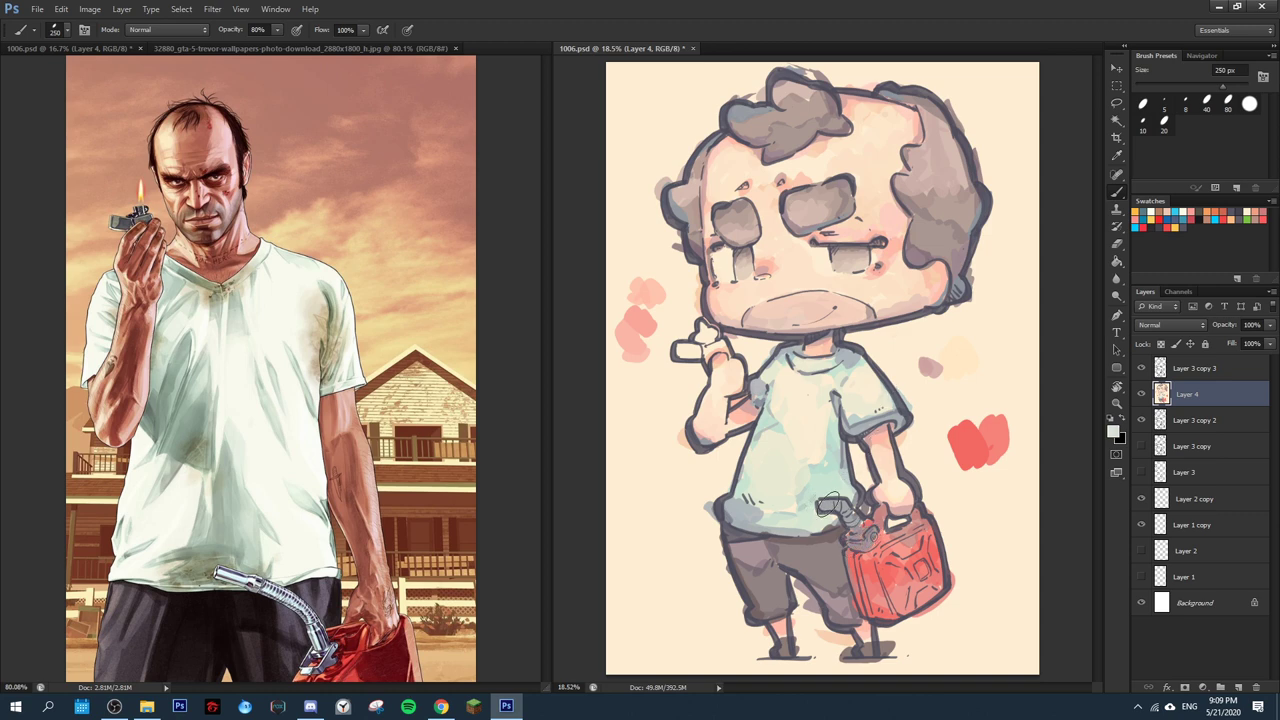
mouse_move(828, 507)
mouse_down()
mouse_move(850, 540)
mouse_move(868, 525)
mouse_move(865, 535)
mouse_move(846, 492)
mouse_up()
alt+click(794, 382)
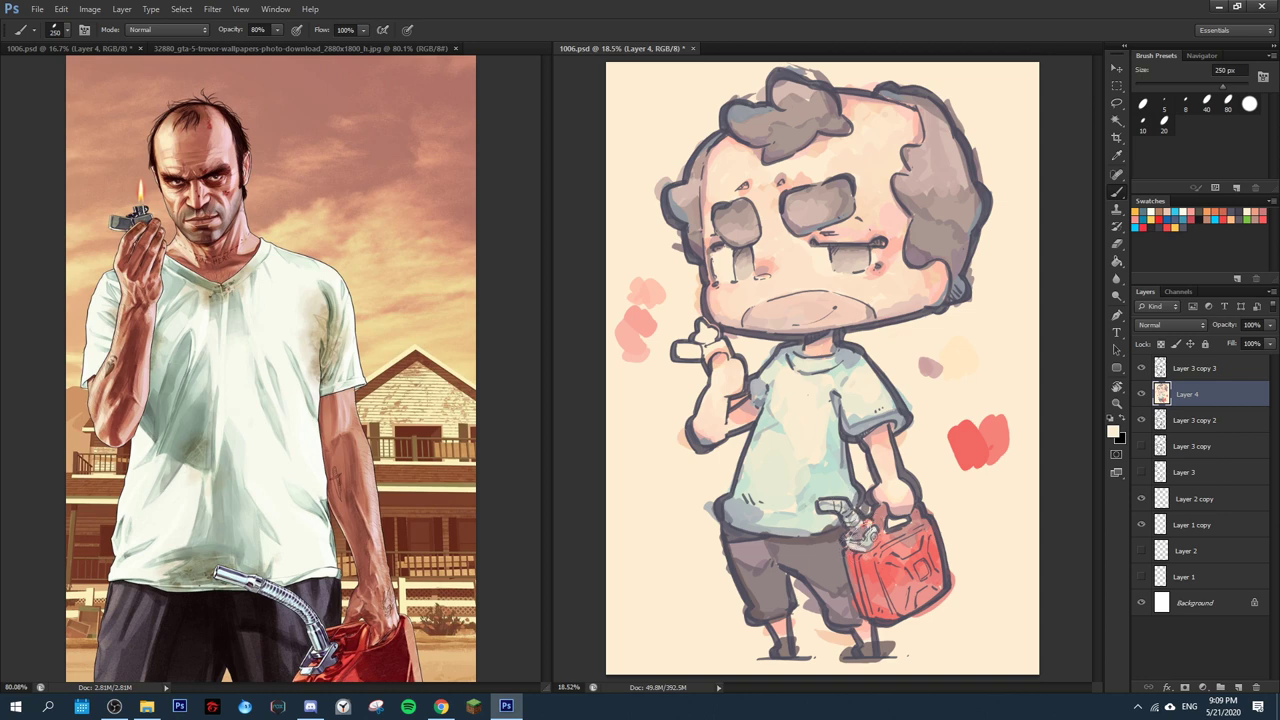
alt+click(841, 457)
drag(821, 507, 864, 536)
alt+click(857, 514)
- Set the foreground colour to the dusty red #9d6f6d and shade the gas can's handle, embossed front and lower side
click(1115, 436)
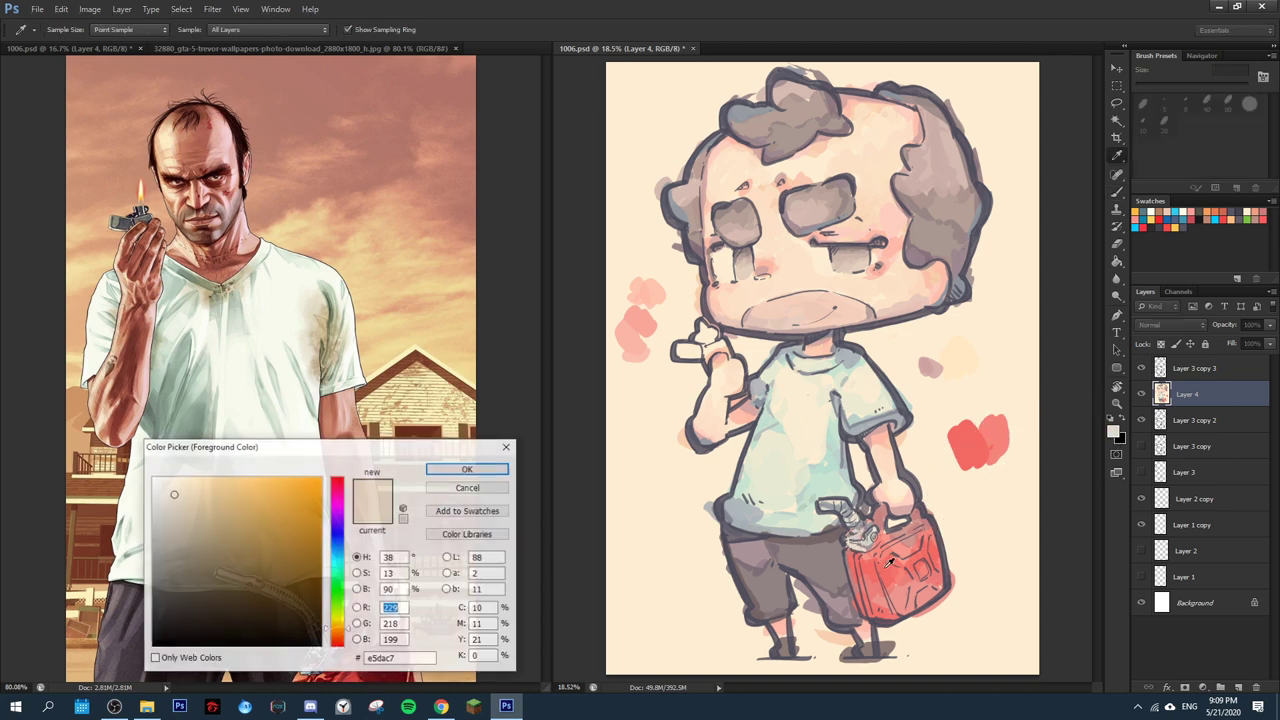
click(888, 567)
drag(226, 512, 219, 535)
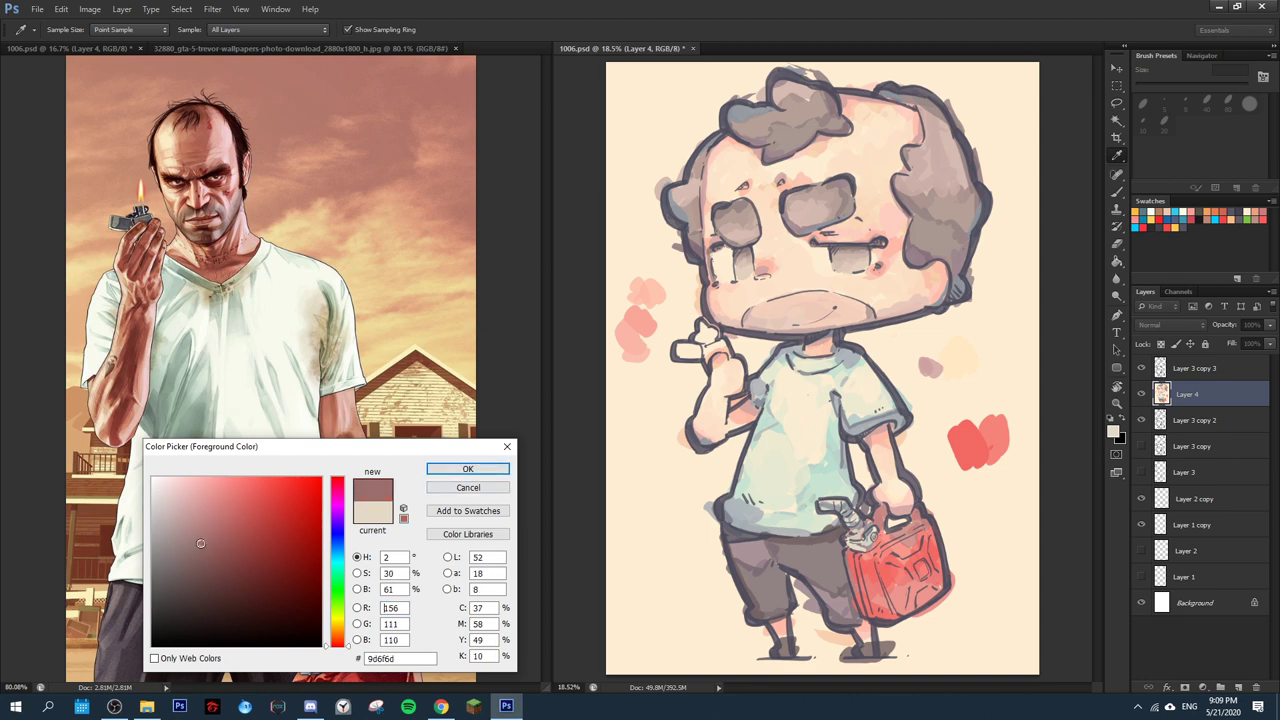
click(467, 469)
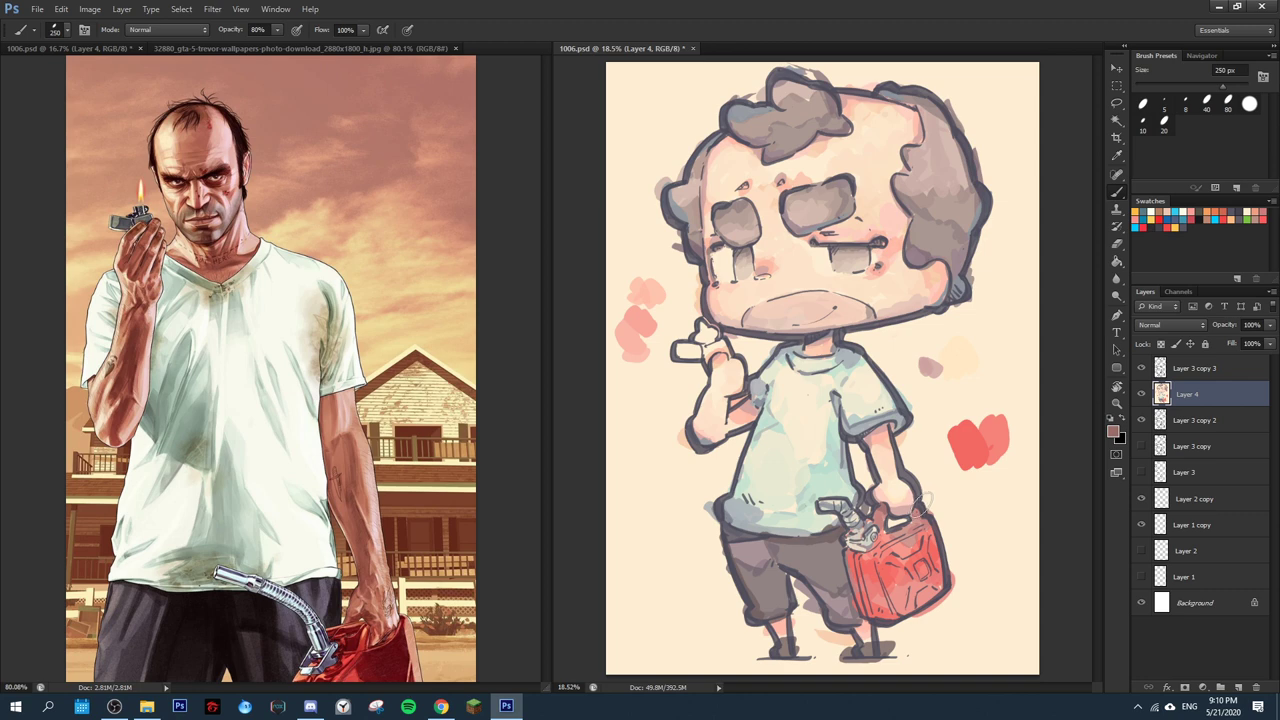
drag(894, 520, 900, 508)
mouse_move(898, 530)
mouse_down()
mouse_move(914, 519)
mouse_move(890, 506)
mouse_up()
mouse_move(932, 598)
mouse_down()
mouse_move(939, 529)
mouse_move(927, 533)
mouse_move(948, 576)
mouse_move(898, 545)
mouse_move(925, 525)
mouse_up()
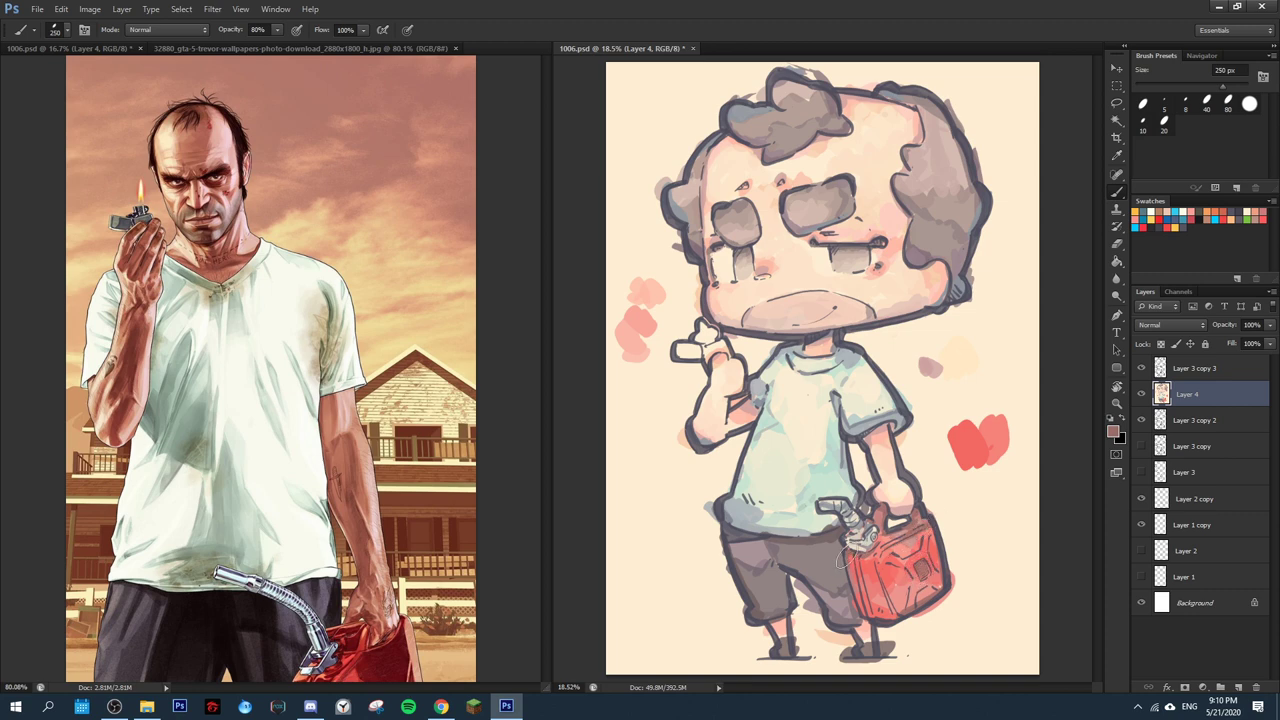
mouse_move(852, 580)
mouse_down()
mouse_move(862, 616)
mouse_move(890, 618)
mouse_move(860, 550)
mouse_move(876, 558)
mouse_move(889, 617)
mouse_up()
- Darken the foreground colour to #805958 and deepen the shadows in the gas can's embossed pattern
click(1113, 431)
click(203, 562)
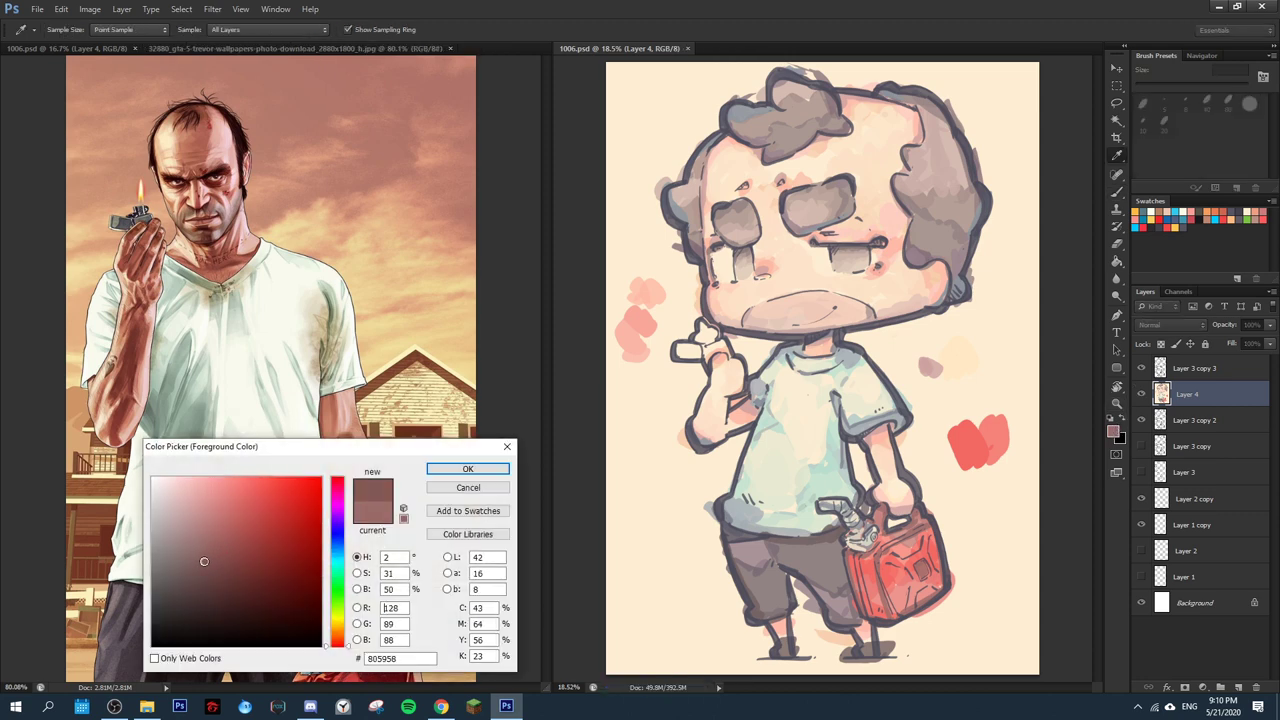
click(506, 470)
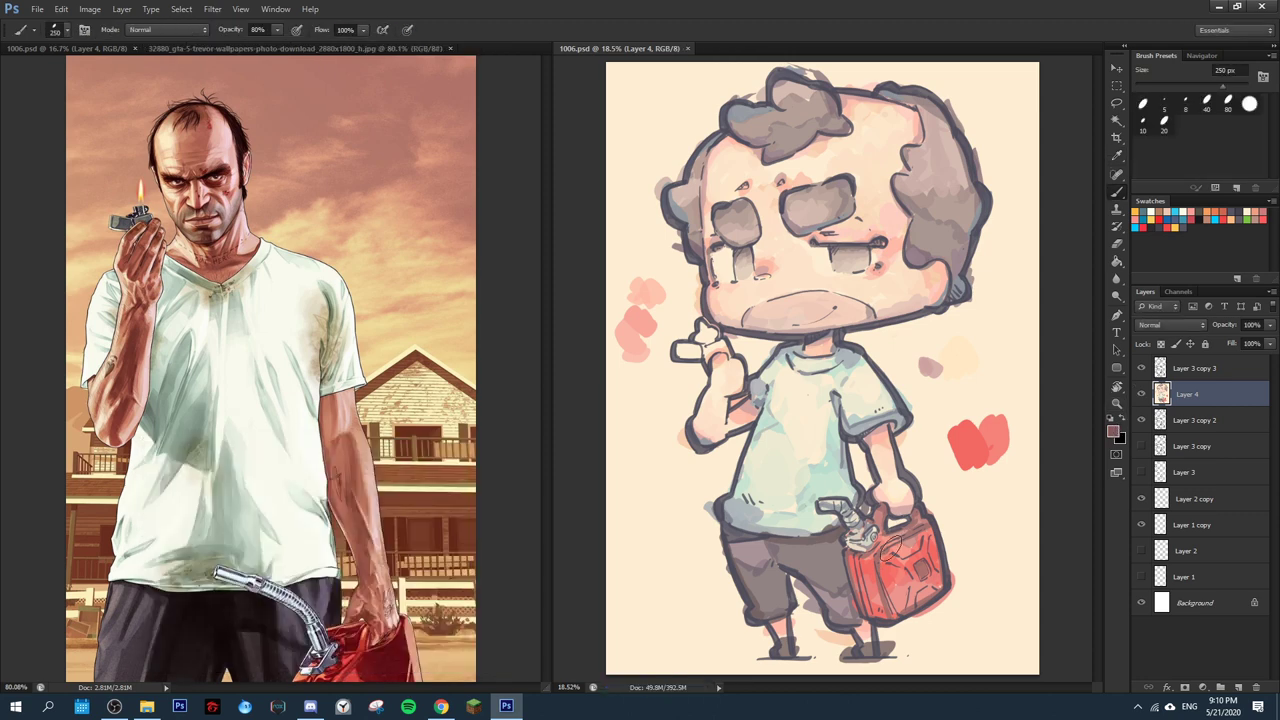
drag(890, 545, 903, 540)
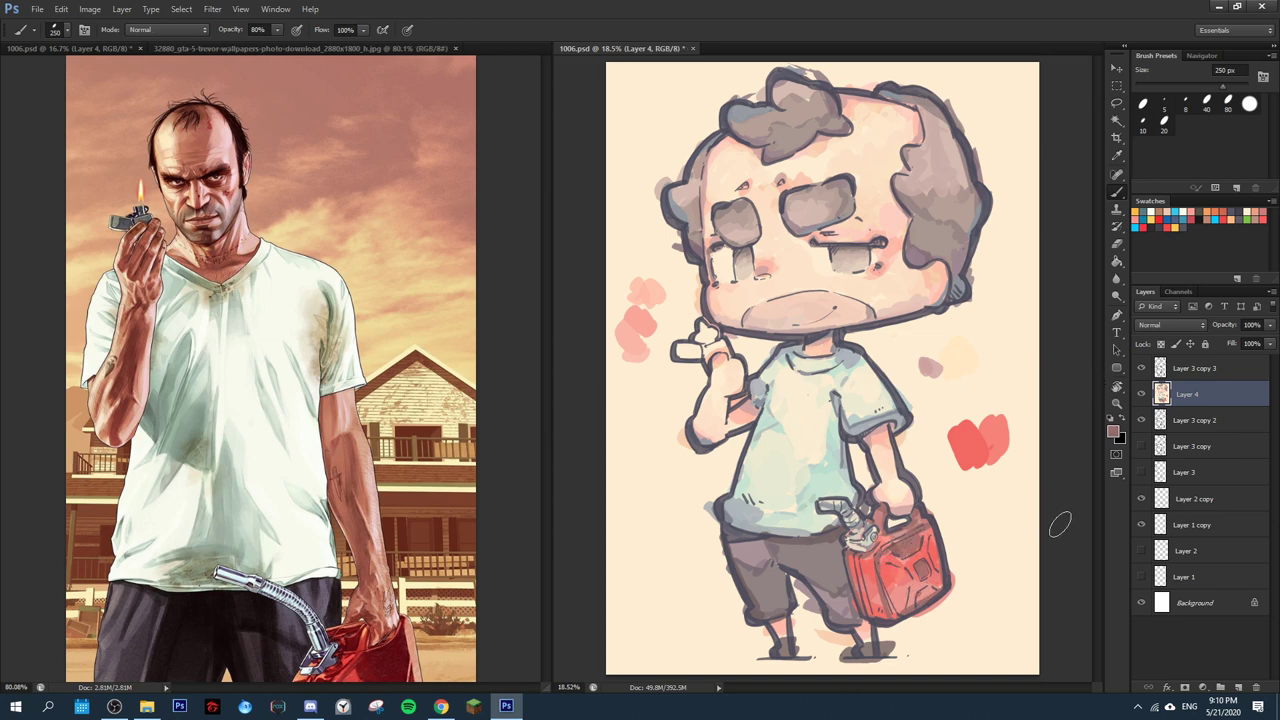
- Add pale highlights to the gas can's front and spout, undoing one stray stroke and resampling the can's colours
alt+click(886, 398)
mouse_move(937, 534)
mouse_down()
mouse_move(944, 590)
mouse_move(912, 604)
mouse_up()
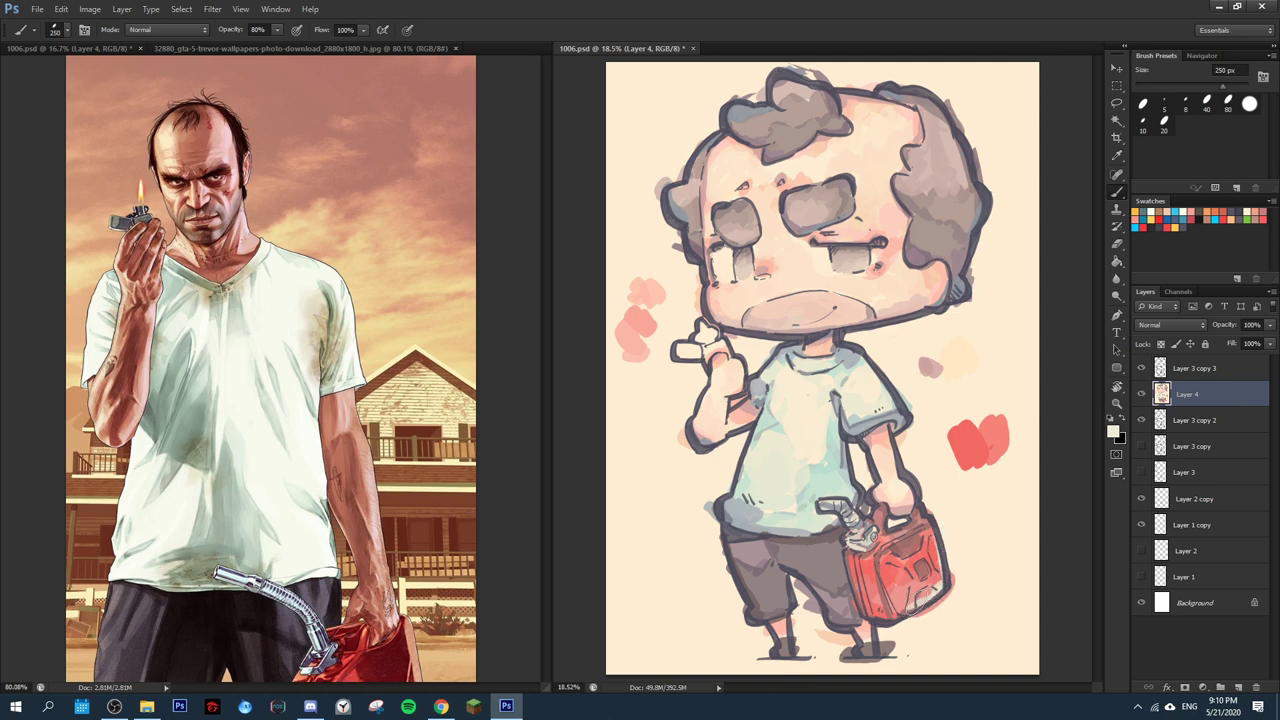
drag(852, 540, 850, 548)
drag(921, 578, 932, 574)
key(ctrl+z)
drag(931, 540, 930, 564)
alt+click(926, 539)
alt+click(937, 538)
- Colour the lighter in the raised hand with dull red sampled from the can and grey sampled from the hair
alt+click(896, 531)
drag(678, 346, 698, 350)
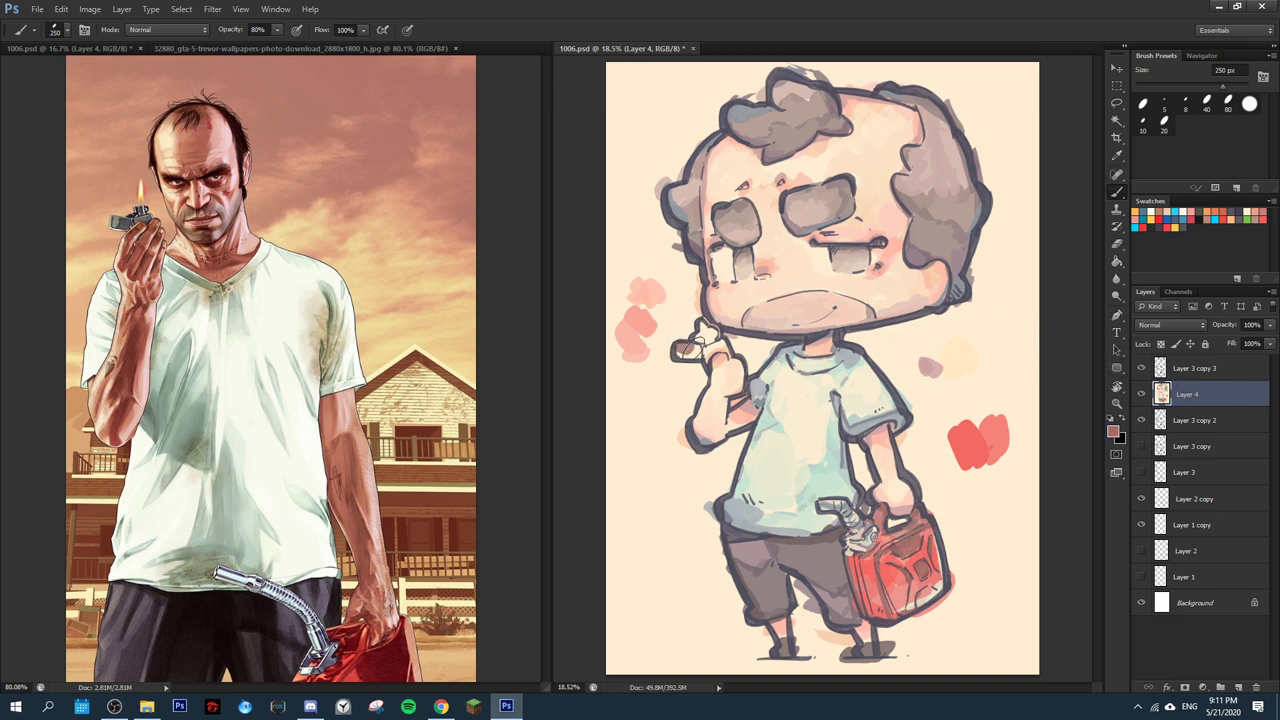
alt+click(766, 120)
drag(680, 352, 730, 350)
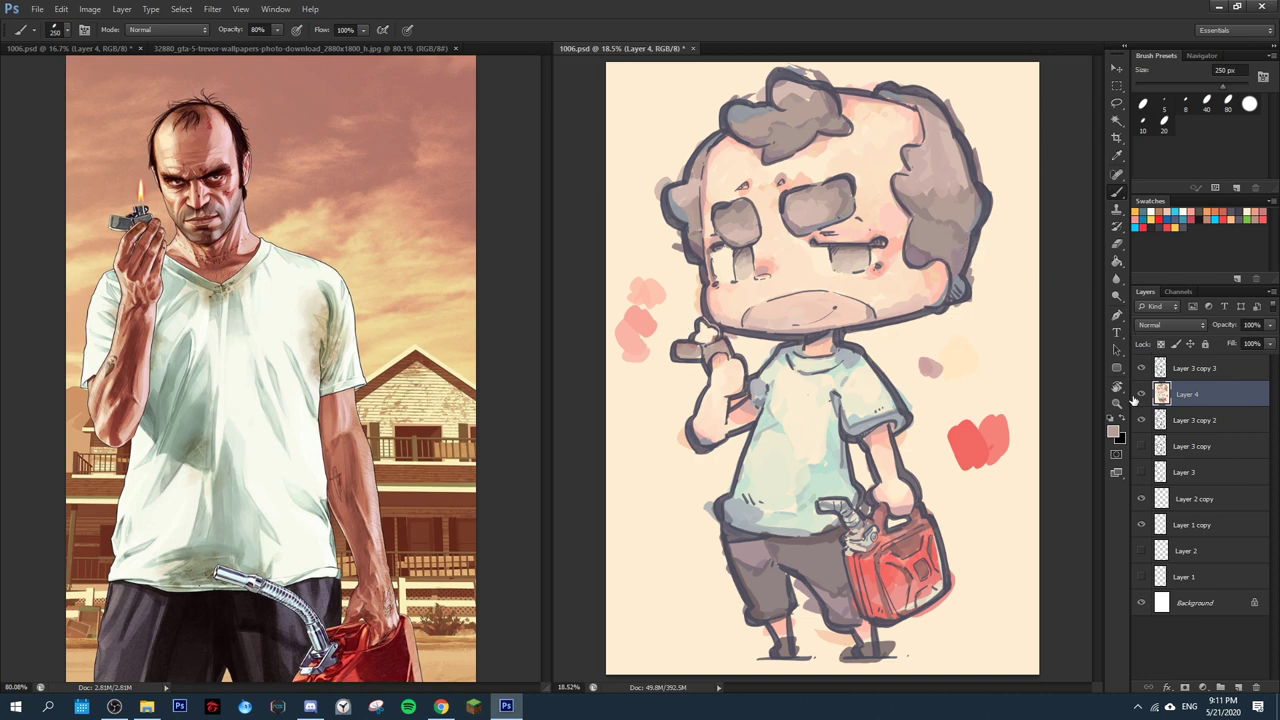
- Set the foreground colour to a bright salmon orange and fill the lighter's flame
click(1114, 431)
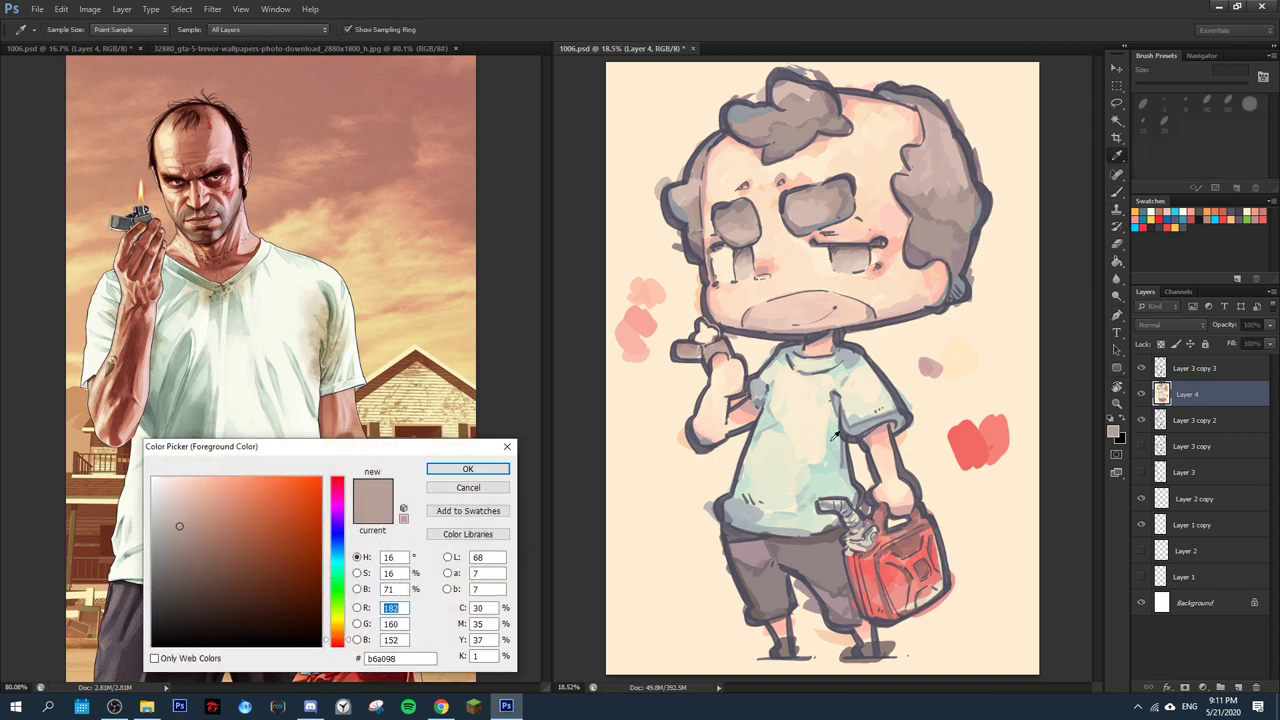
click(231, 482)
click(467, 469)
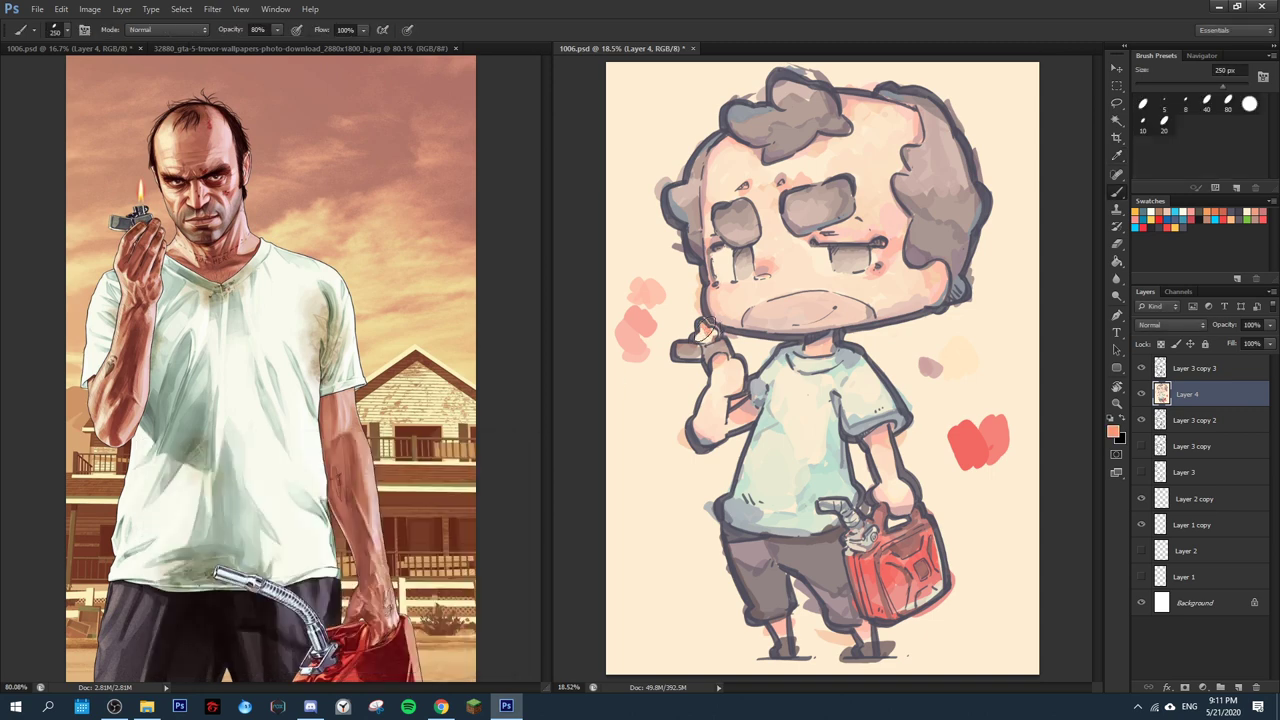
drag(709, 332, 710, 341)
- Change the foreground colour to the amber #ffc871 and paint the inner part of the flame
click(1113, 431)
click(333, 628)
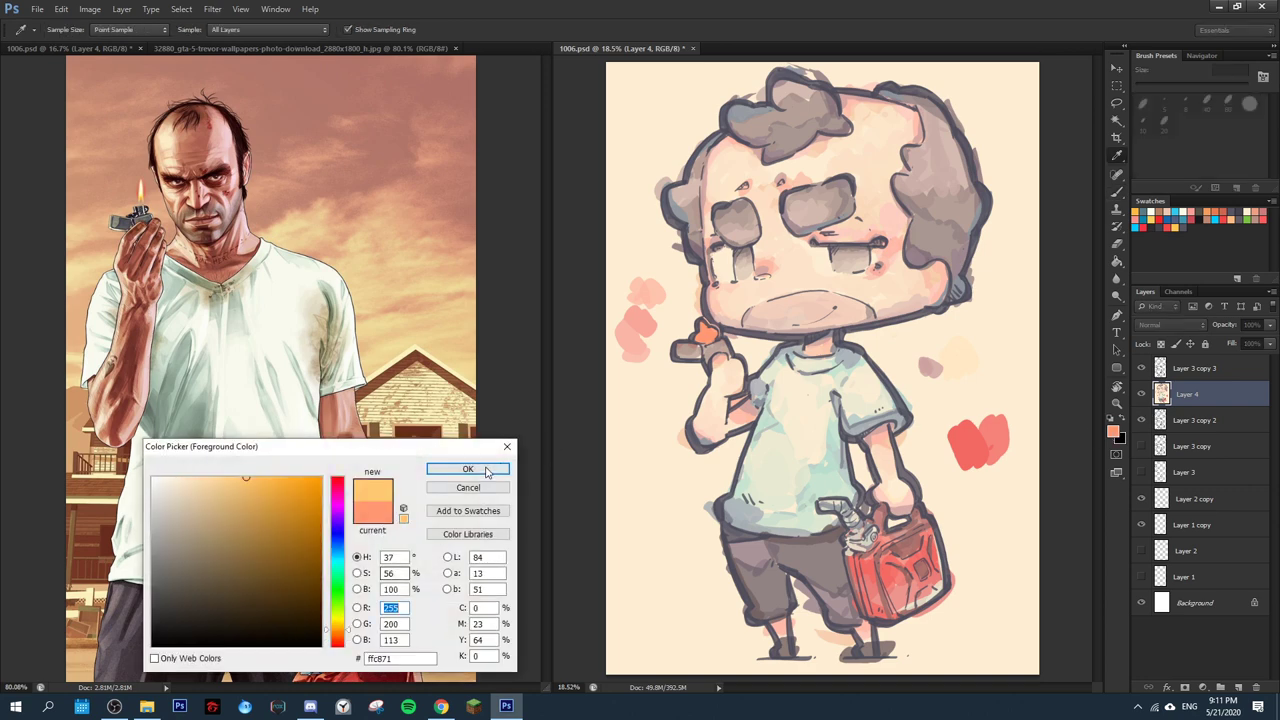
click(468, 469)
drag(704, 340, 704, 336)
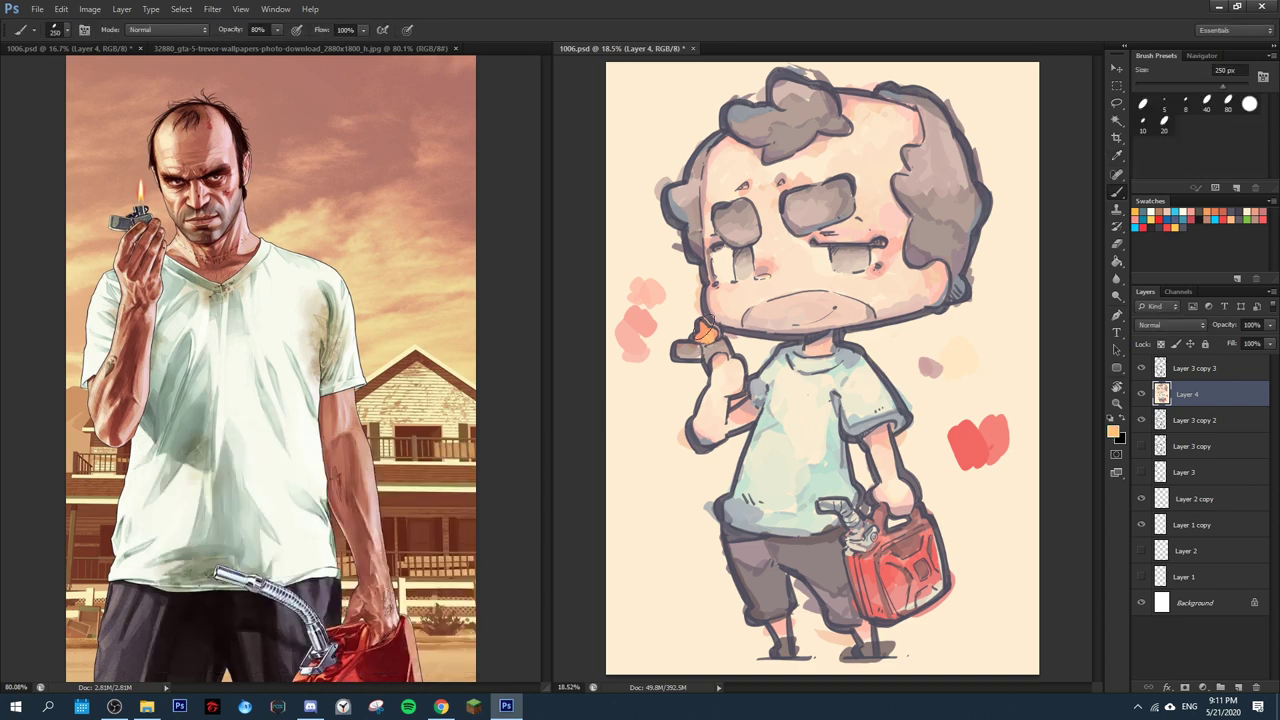
- Set the foreground colour to the pale yellow #ffef94 and brighten the core of the flame
click(1114, 432)
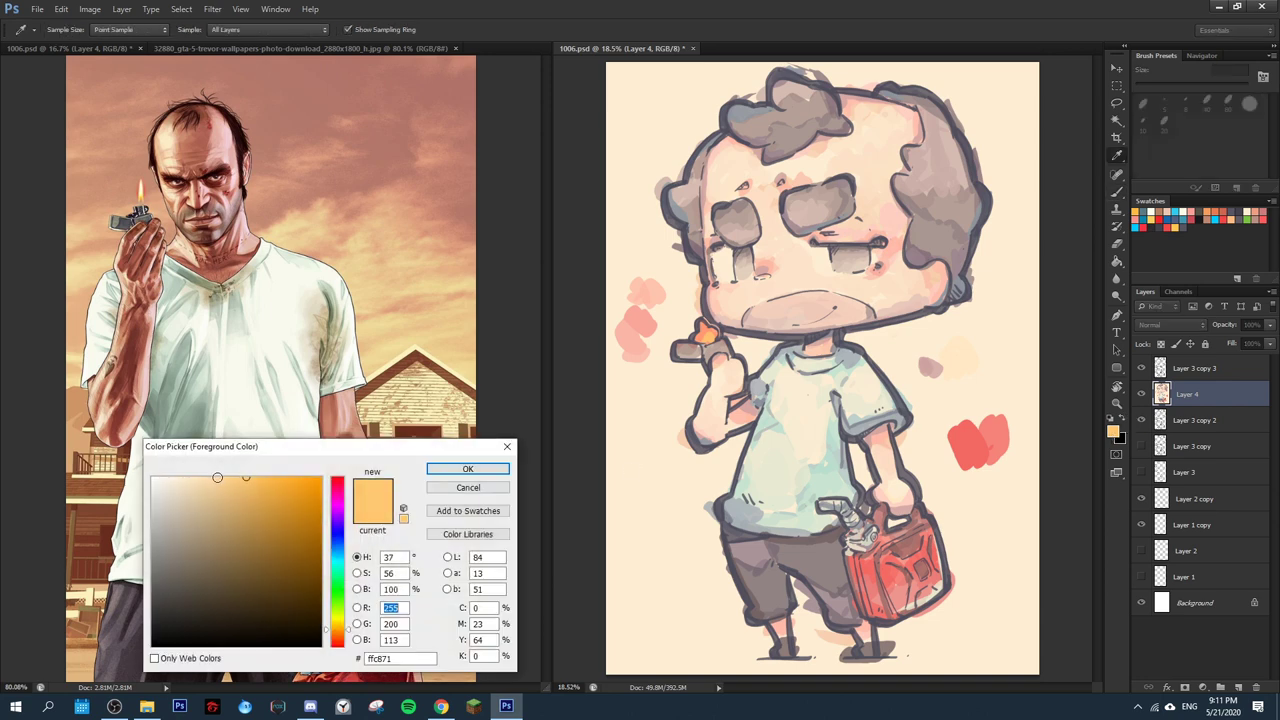
click(333, 623)
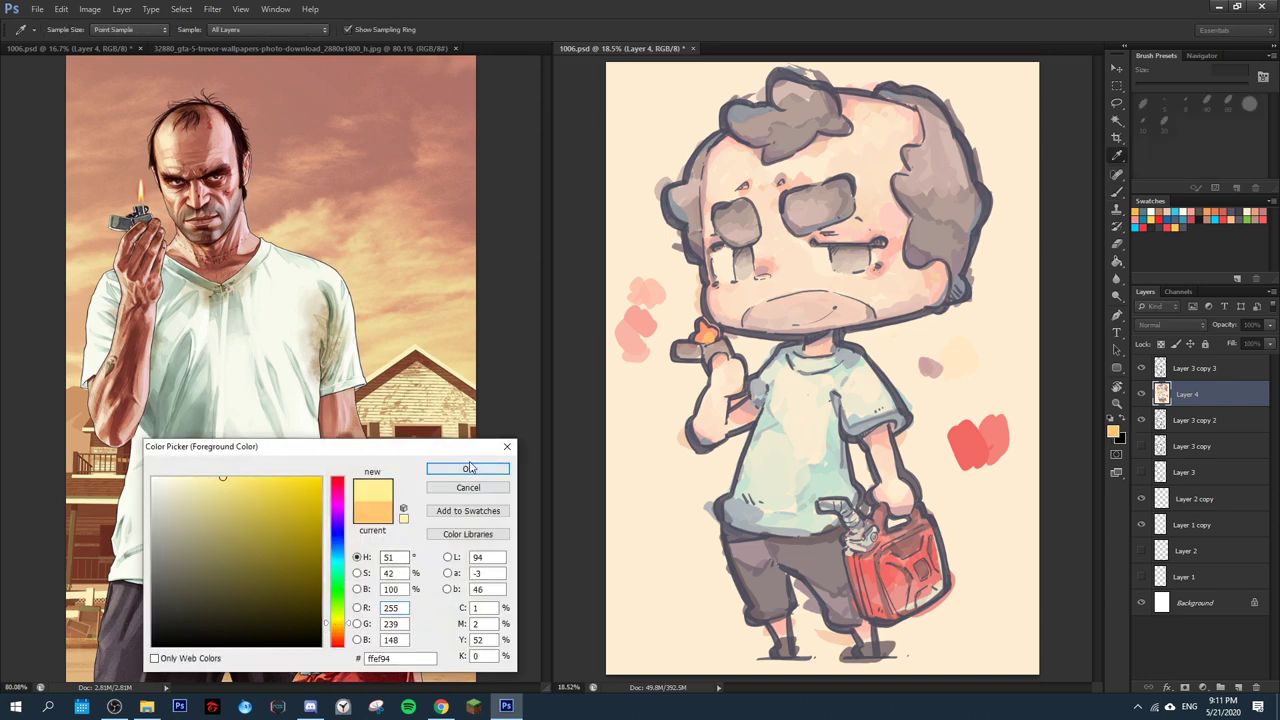
click(468, 469)
drag(708, 338, 718, 322)
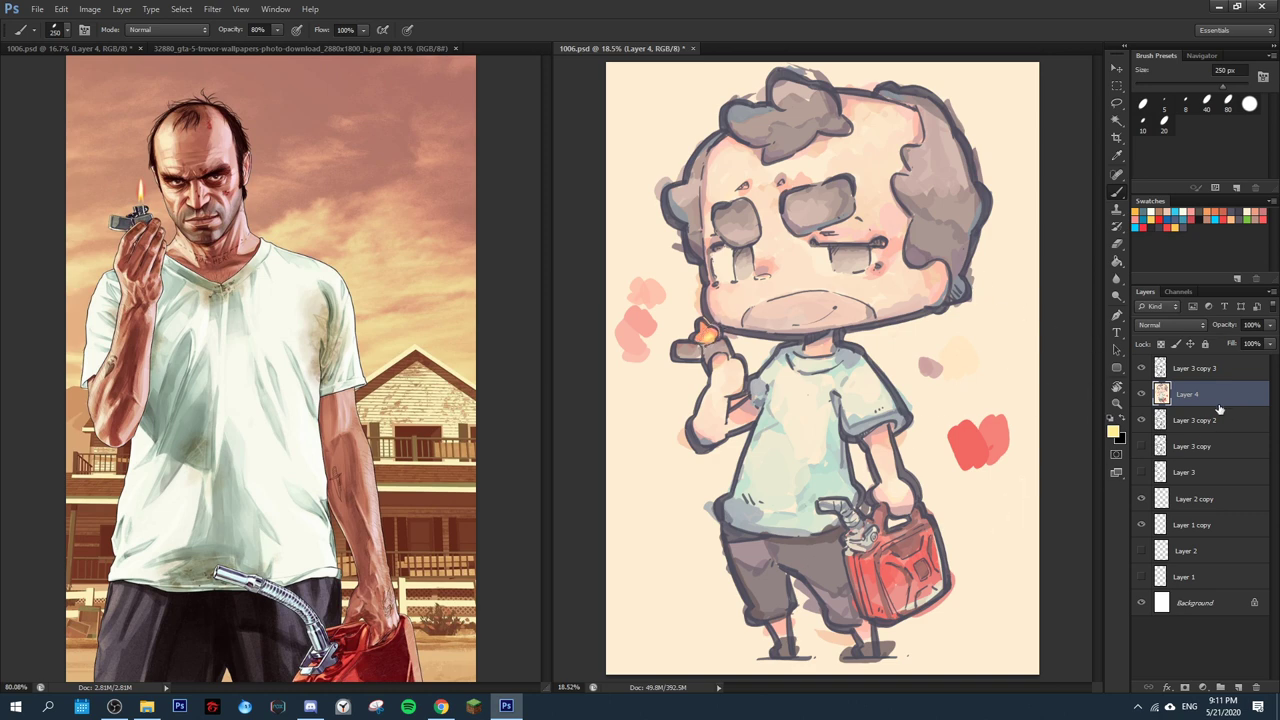
- Duplicate the line-art layer Layer 3 copy 3 and hide the original
click(1200, 368)
key(ctrl+j)
click(1141, 394)
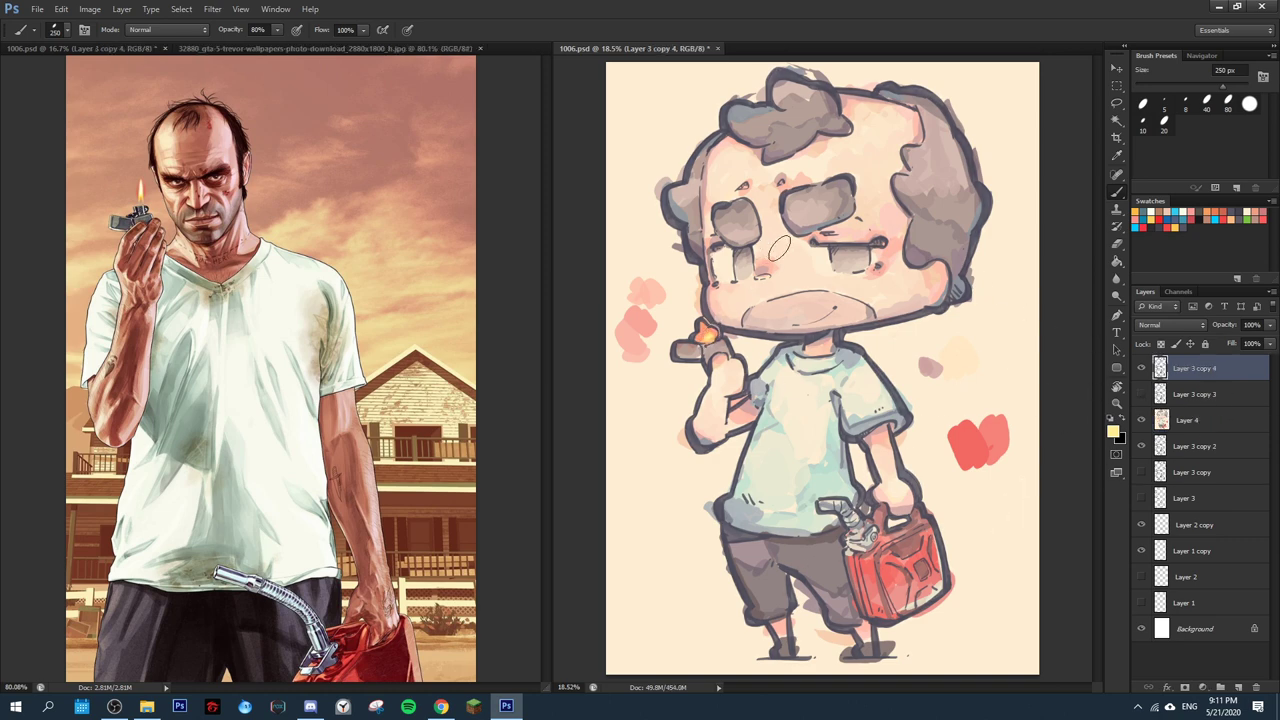
- Set the foreground colour to a dark greyish purple, reduce the brush to 125 px, and refine the outline along the face beside the ear
click(1111, 430)
click(172, 577)
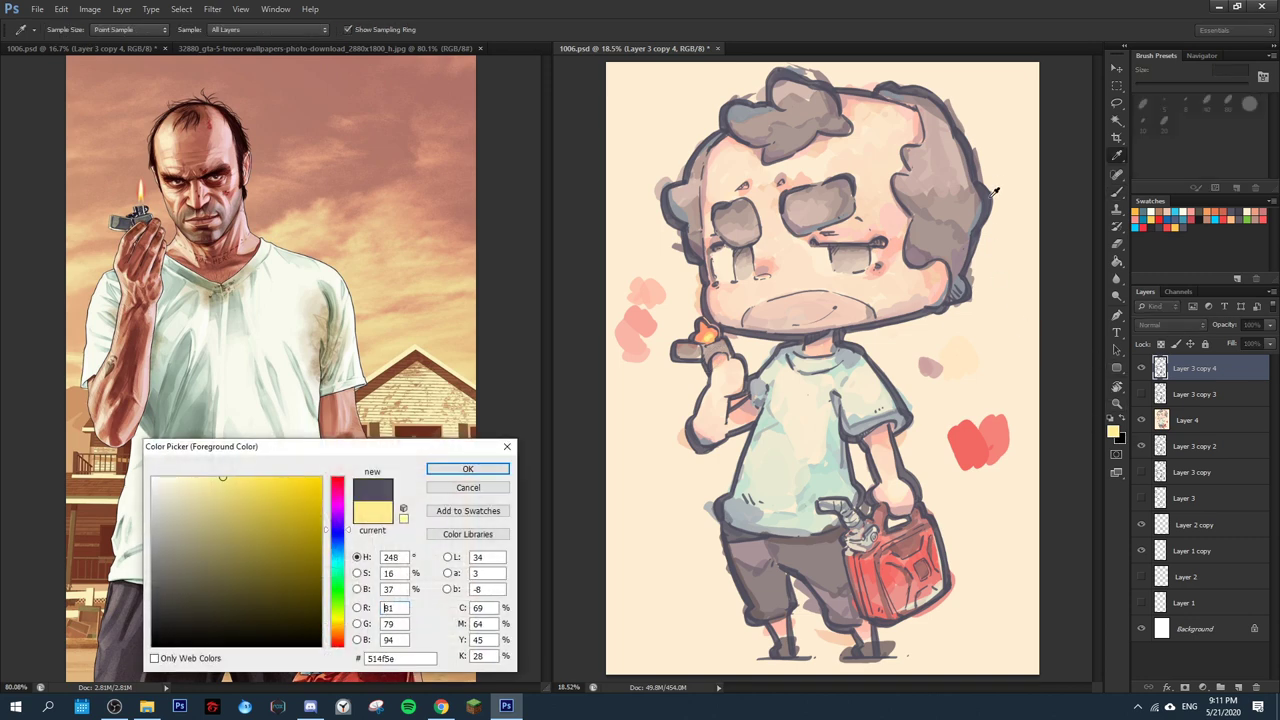
click(337, 531)
click(458, 471)
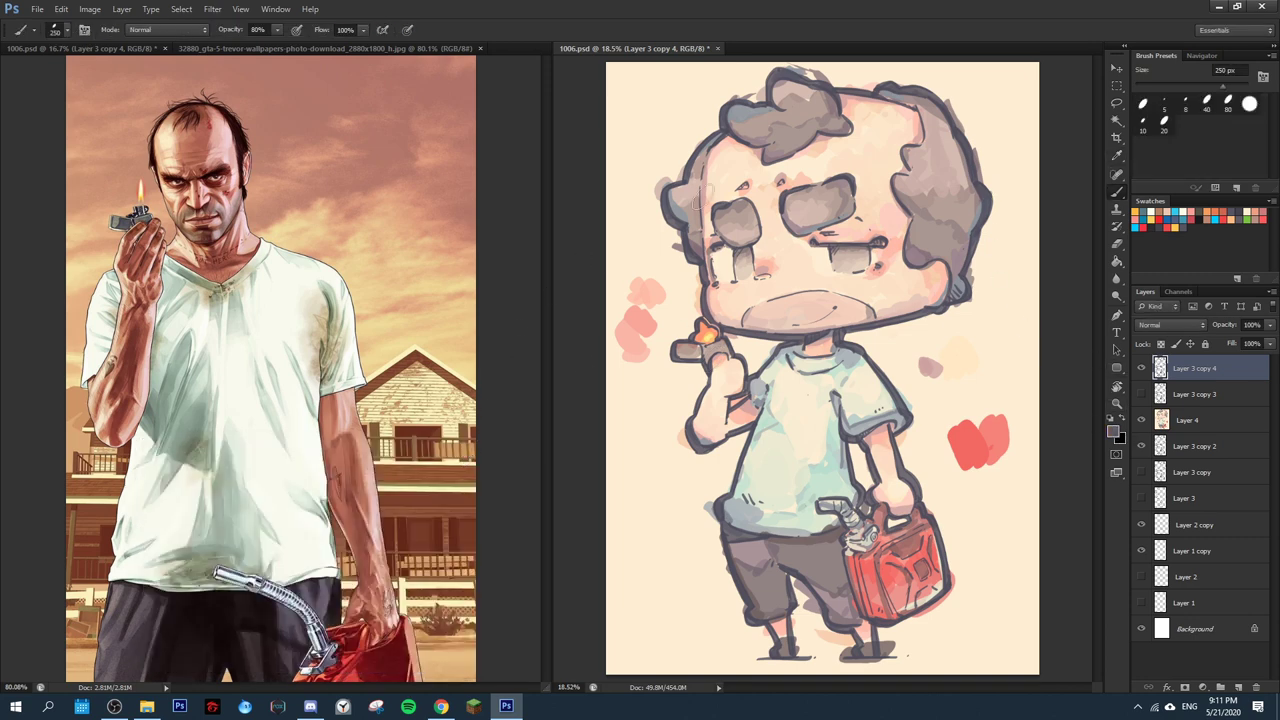
key(bracketleft)
key(bracketleft)
key(bracketleft)
key(bracketleft)
drag(707, 160, 705, 273)
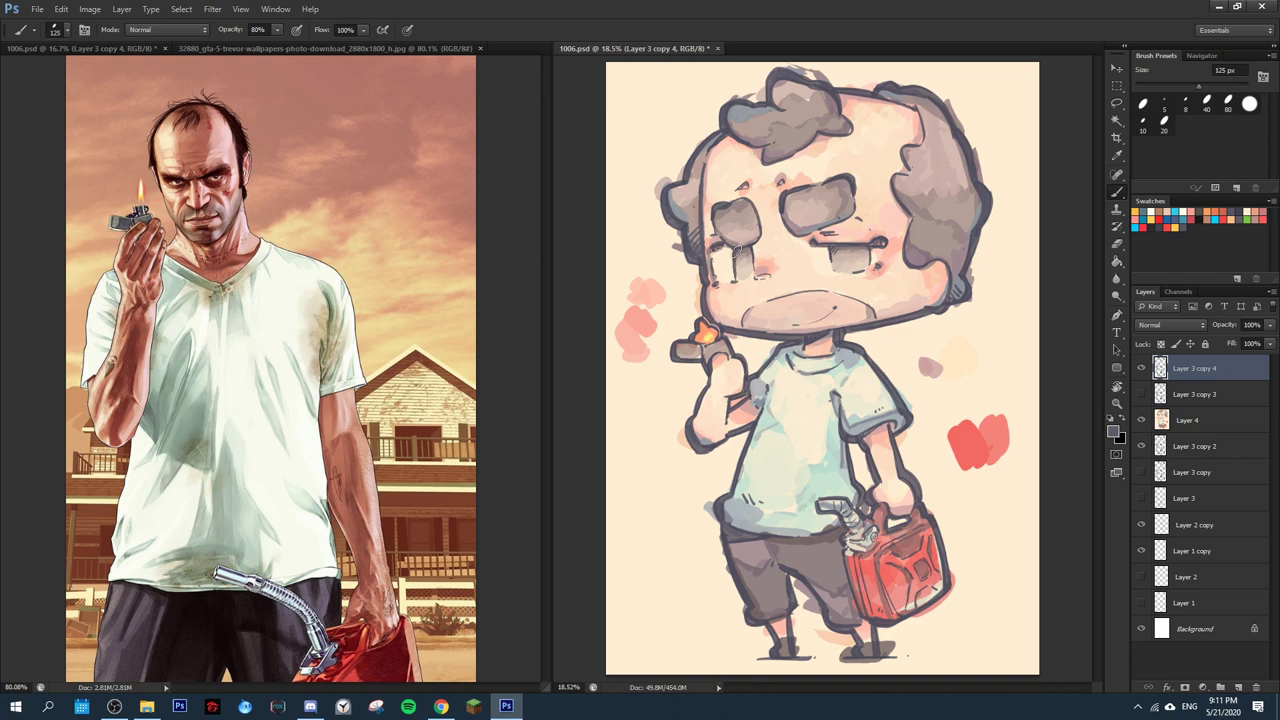
- Touch up the line work around the eyes, eyebrows and hair using sampled colours, and add small marks on the forehead
alt+click(739, 258)
alt+click(735, 255)
alt+click(731, 258)
alt+click(736, 263)
alt+click(733, 201)
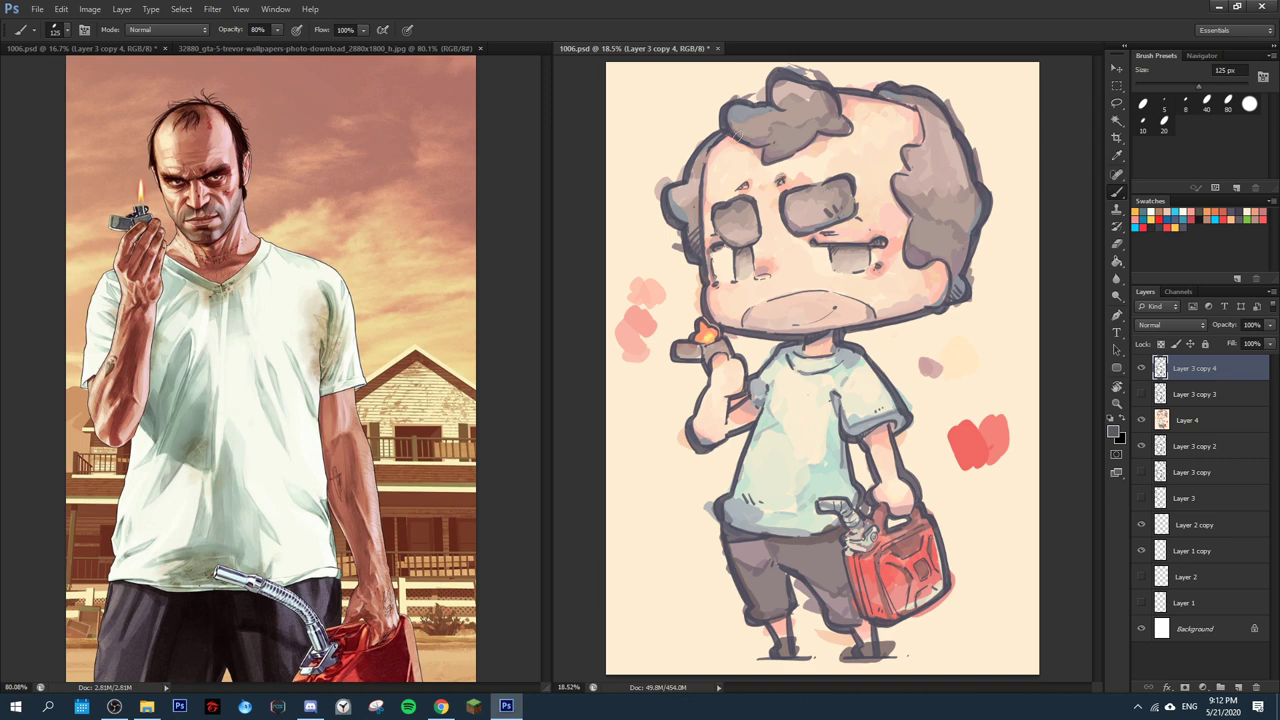
mouse_move(734, 130)
mouse_down()
mouse_move(771, 141)
mouse_move(765, 159)
mouse_move(818, 131)
mouse_up()
mouse_move(918, 106)
mouse_down()
mouse_move(922, 146)
mouse_move(908, 177)
mouse_move(893, 176)
mouse_move(919, 233)
mouse_move(907, 216)
mouse_move(907, 236)
mouse_move(938, 264)
mouse_move(909, 259)
mouse_move(930, 264)
mouse_move(944, 298)
mouse_move(960, 237)
mouse_up()
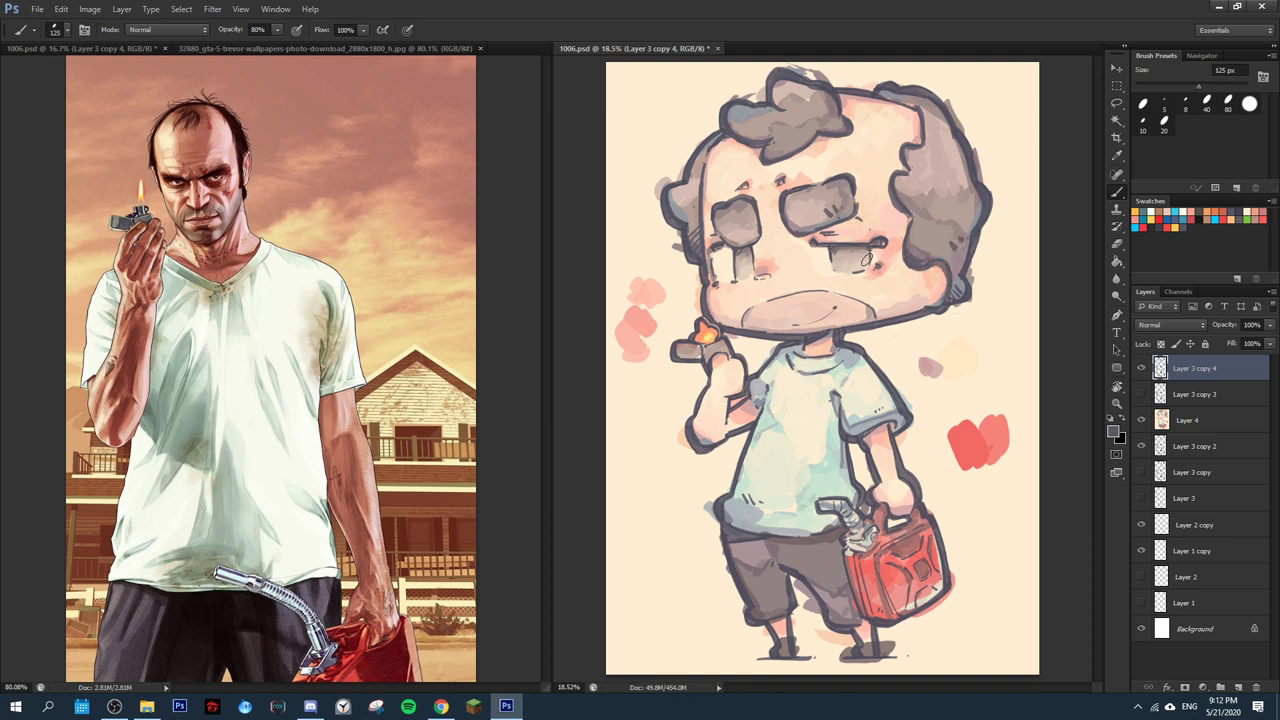
drag(893, 121, 904, 123)
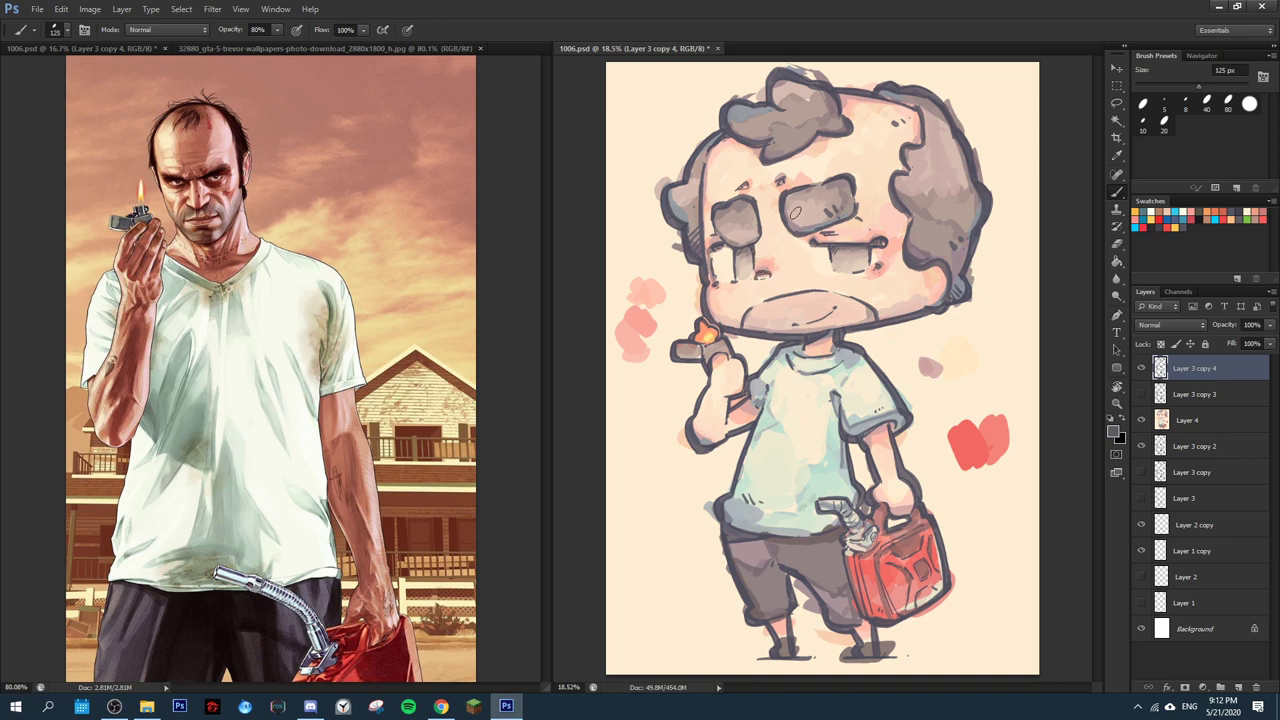
- Add small light highlight marks to the larger eyebrow, and refine the lines of the facial features and the shirt hem
alt+click(763, 270)
alt+click(822, 233)
drag(712, 252, 711, 284)
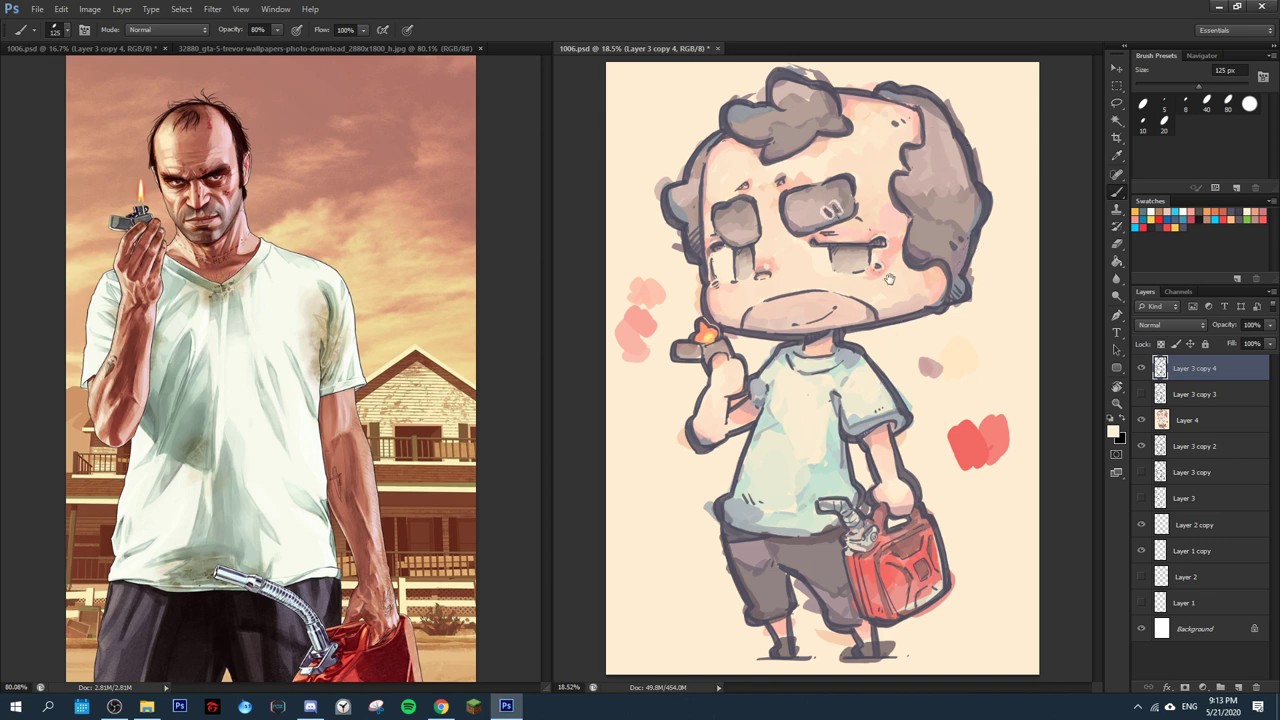
alt+click(838, 329)
key(ctrl+z)
drag(722, 518, 769, 535)
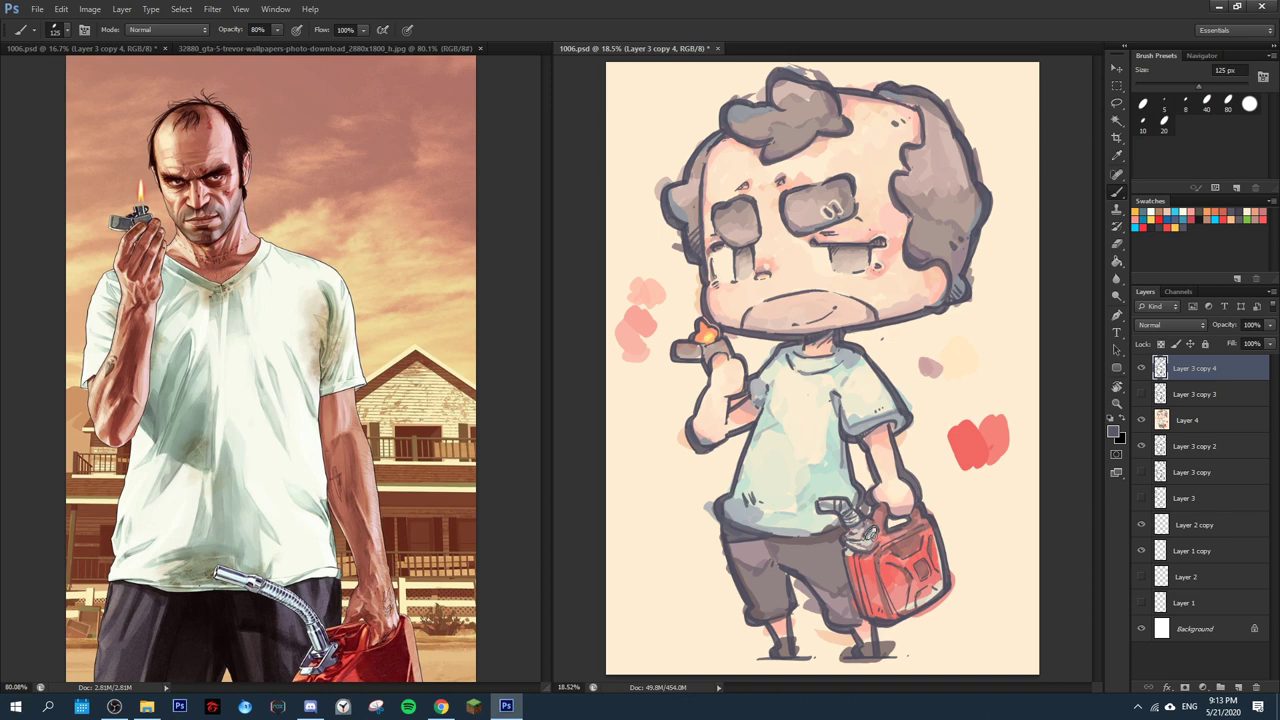
- Sharpen the lines of the gas can and its nozzle, and add light accents along the can's edge and on the trousers
drag(871, 534, 872, 608)
mouse_move(890, 564)
mouse_down()
mouse_move(908, 573)
mouse_move(909, 600)
mouse_move(931, 588)
mouse_up()
alt+click(886, 570)
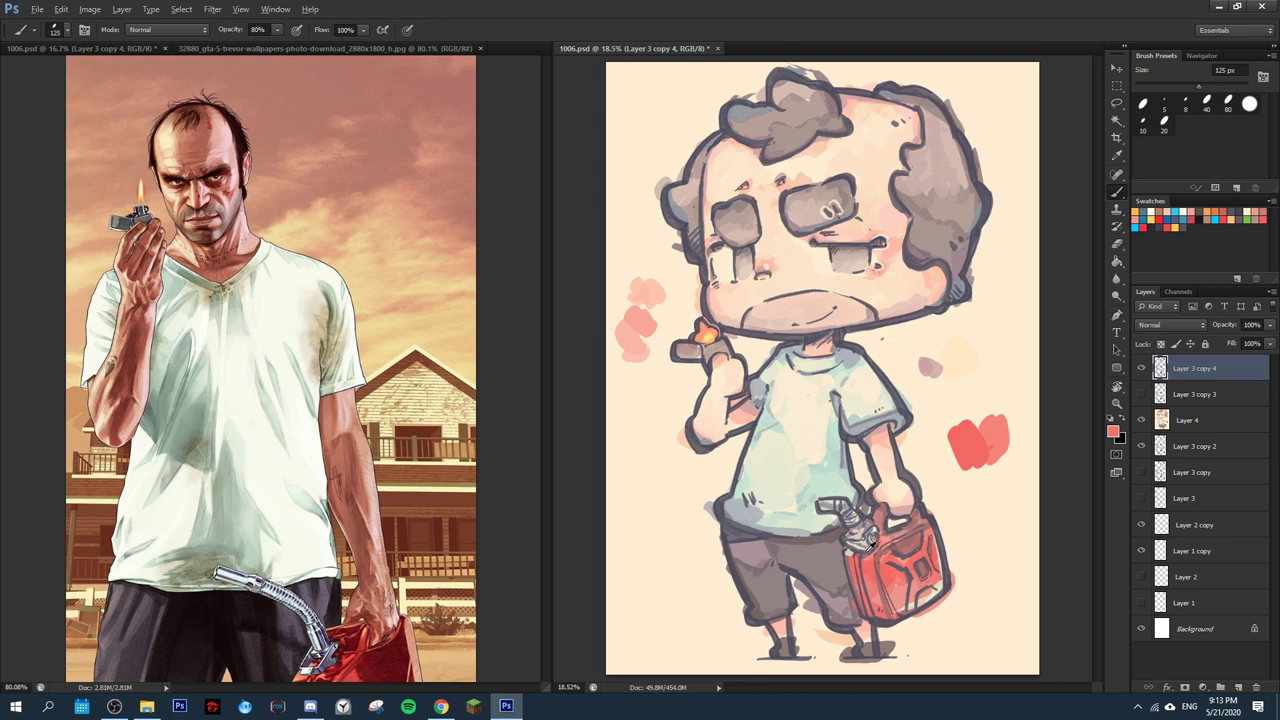
alt+click(866, 552)
alt+click(877, 612)
drag(877, 568, 900, 614)
drag(890, 542, 920, 528)
alt+click(824, 443)
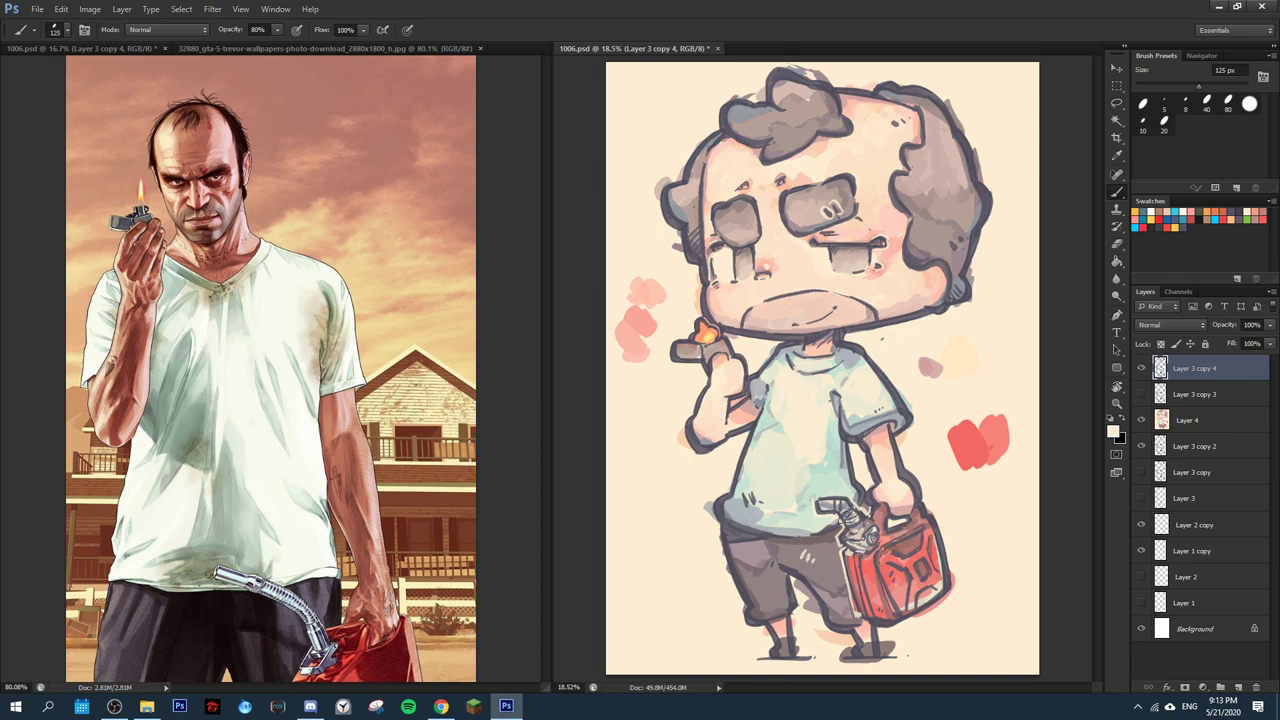
- On Layer 4, enlarge the brush to 250 px and paint brownish dirt stains on the shirt's shoulder and hem
alt+click(909, 410)
alt+click(911, 245)
click(1192, 428)
key(bracketright)
key(bracketright)
key(bracketright)
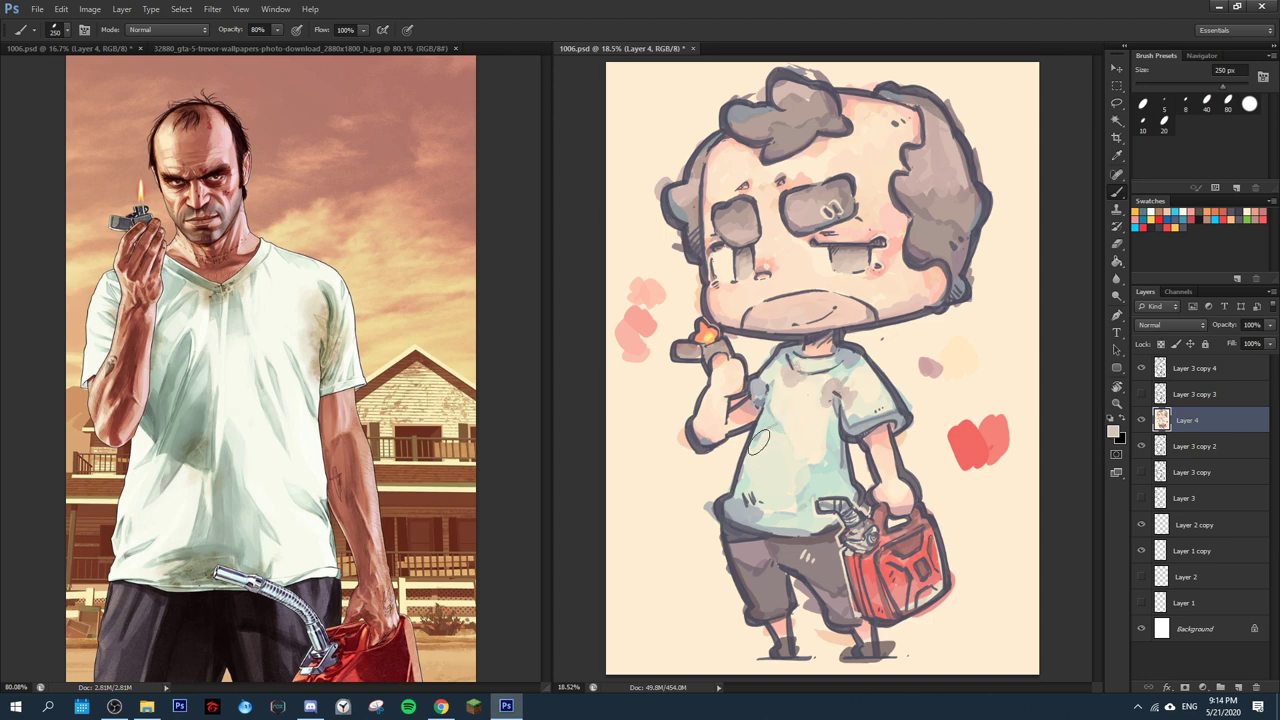
alt+click(761, 501)
drag(764, 496, 755, 491)
- Choose a muted beige foreground colour and paint more dirt stains near the shirt's collar and hem
key(i)
click(1113, 431)
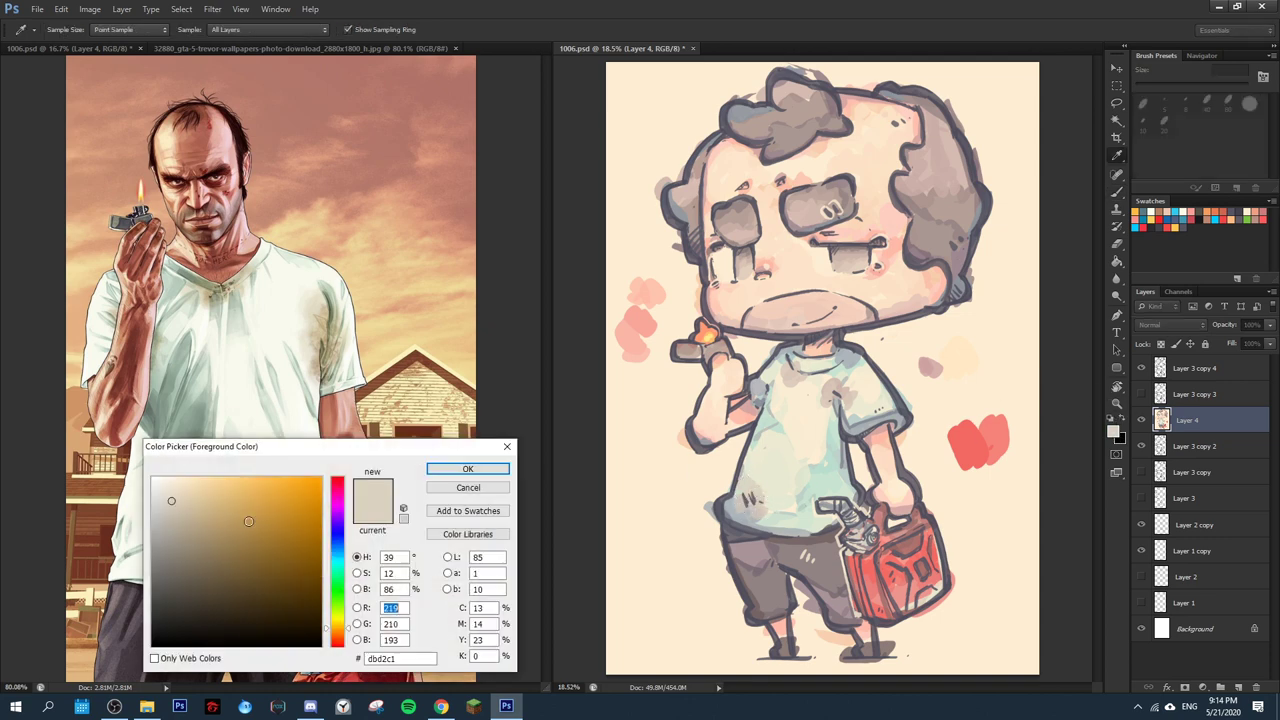
click(333, 608)
click(178, 510)
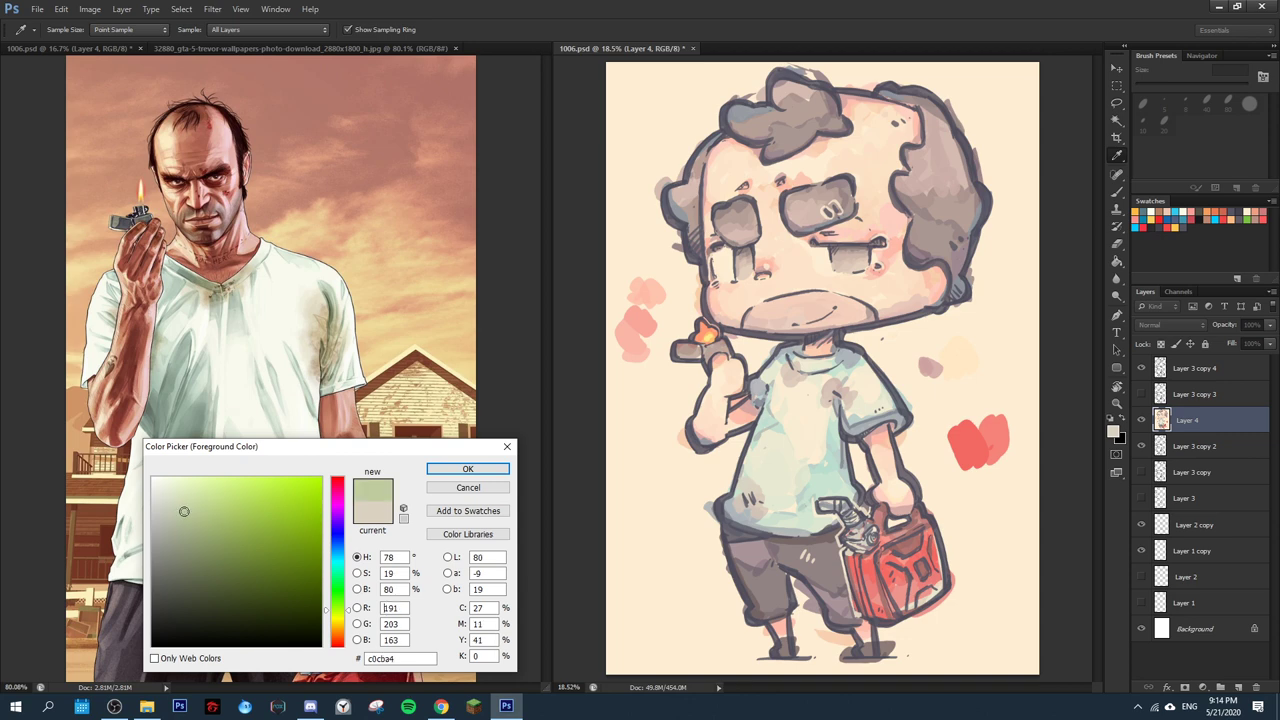
click(468, 487)
key(b)
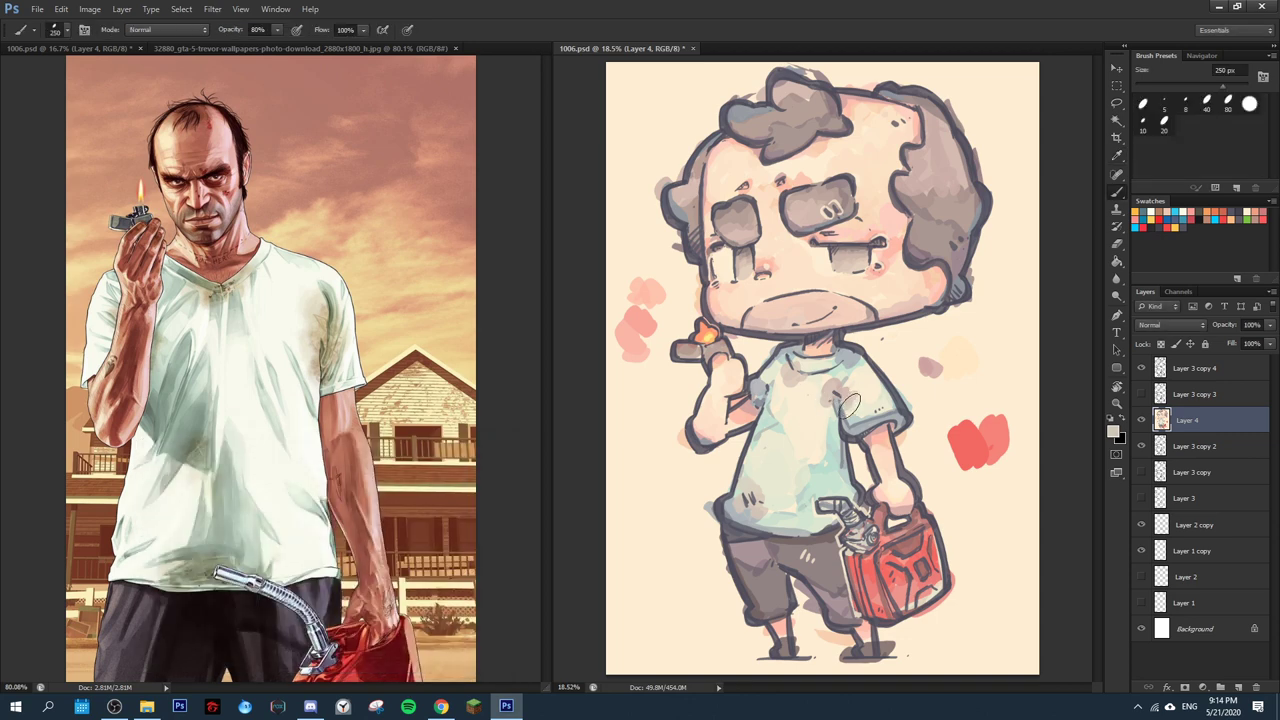
mouse_move(805, 381)
mouse_down()
mouse_move(795, 387)
mouse_move(796, 366)
mouse_up()
drag(762, 510, 769, 508)
- Set the background colour to the pinkish beige #d6bcb2, swap it to the foreground, and add it to the shirt stains
click(1121, 439)
click(675, 415)
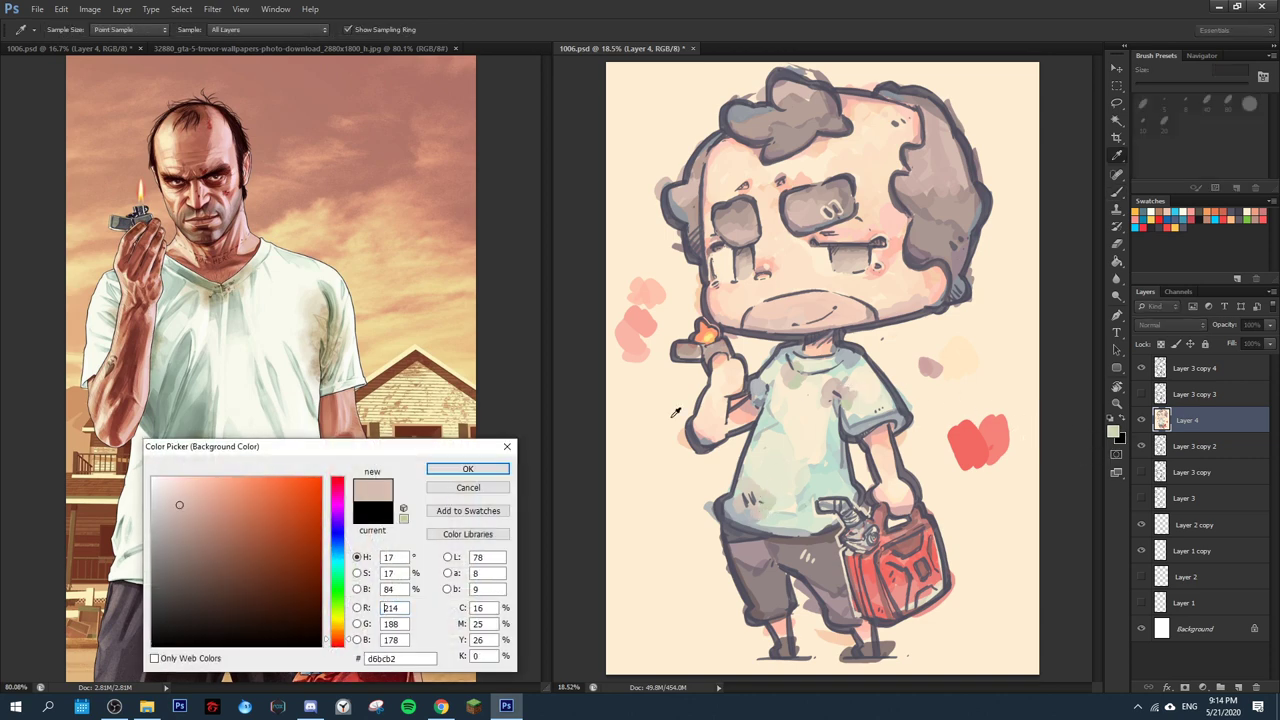
click(468, 469)
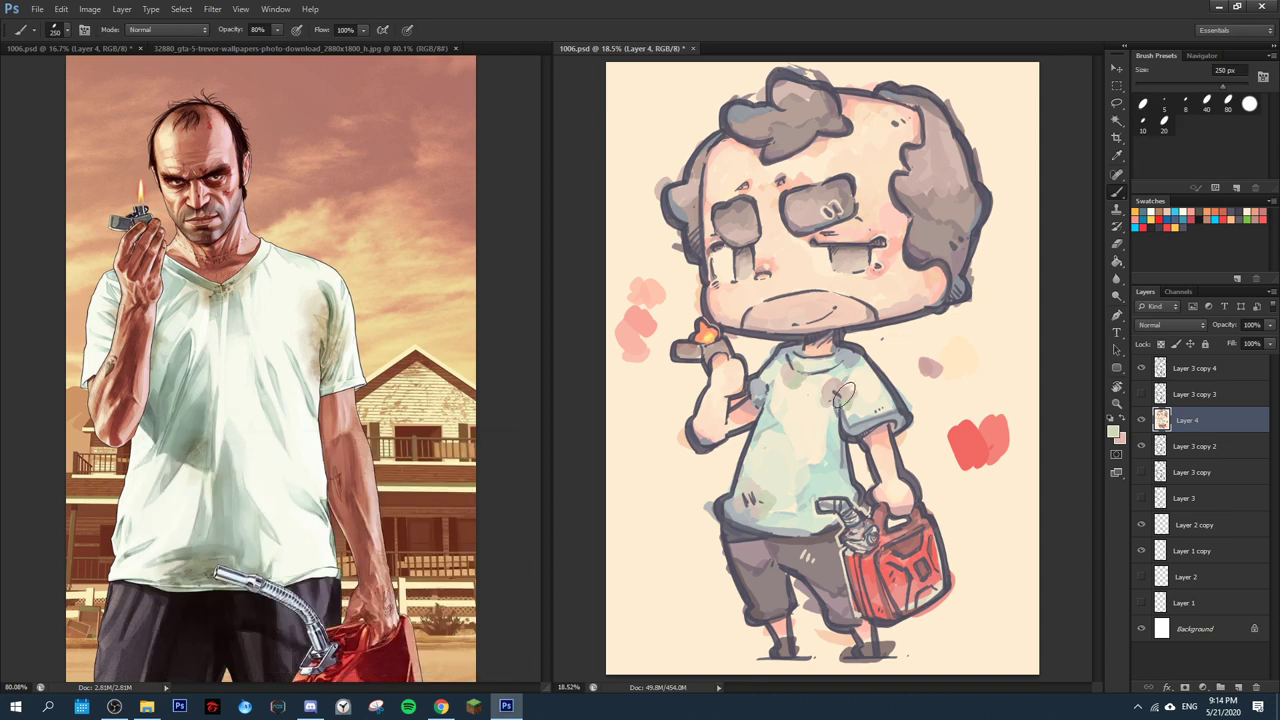
key(x)
alt+click(830, 390)
- Make Layer 3 copy 4 active, save the document, and touch up the lighter and its flame with sampled colours
click(1190, 368)
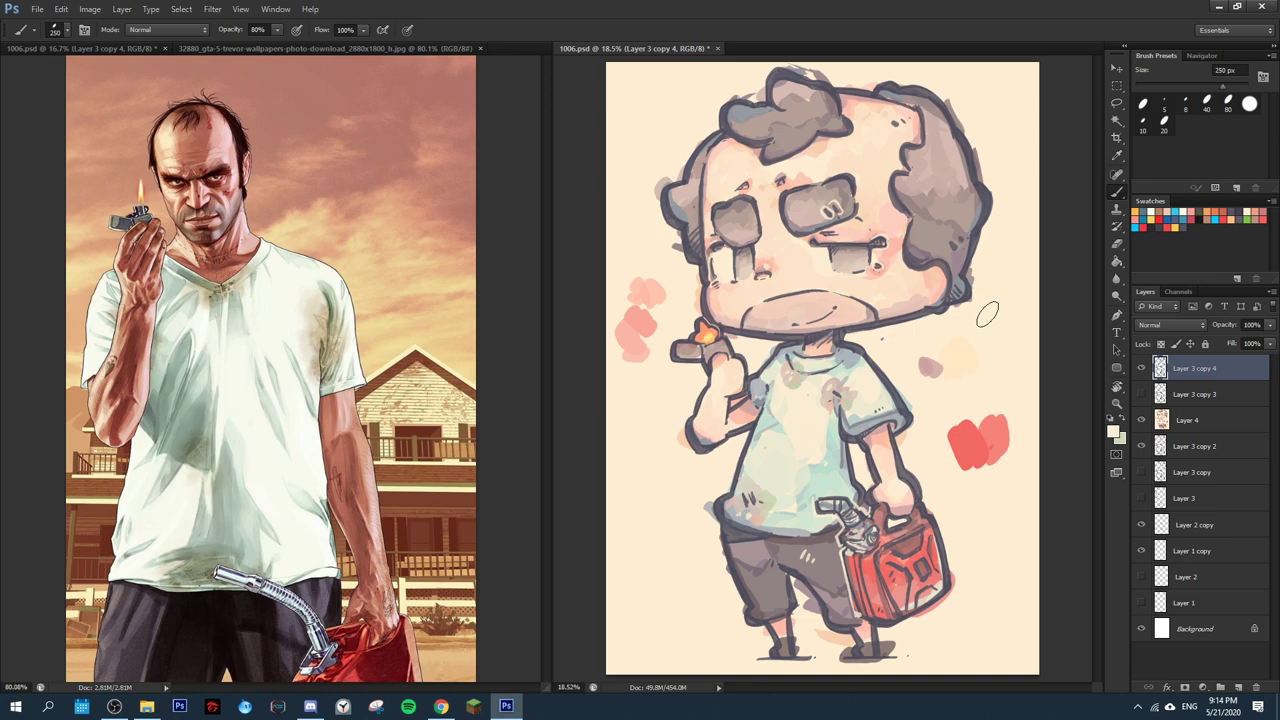
key(ctrl+s)
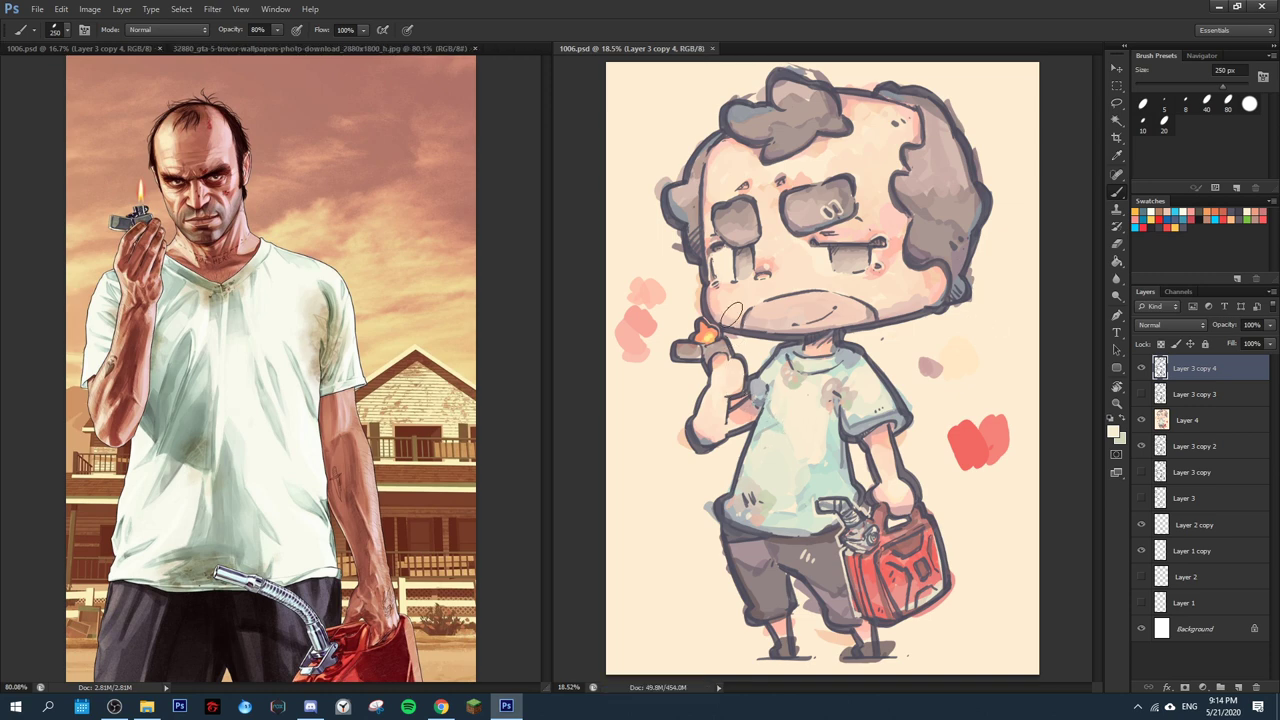
alt+click(713, 369)
mouse_move(716, 356)
mouse_down()
mouse_move(729, 362)
mouse_move(696, 351)
mouse_move(716, 344)
mouse_up()
alt+click(711, 367)
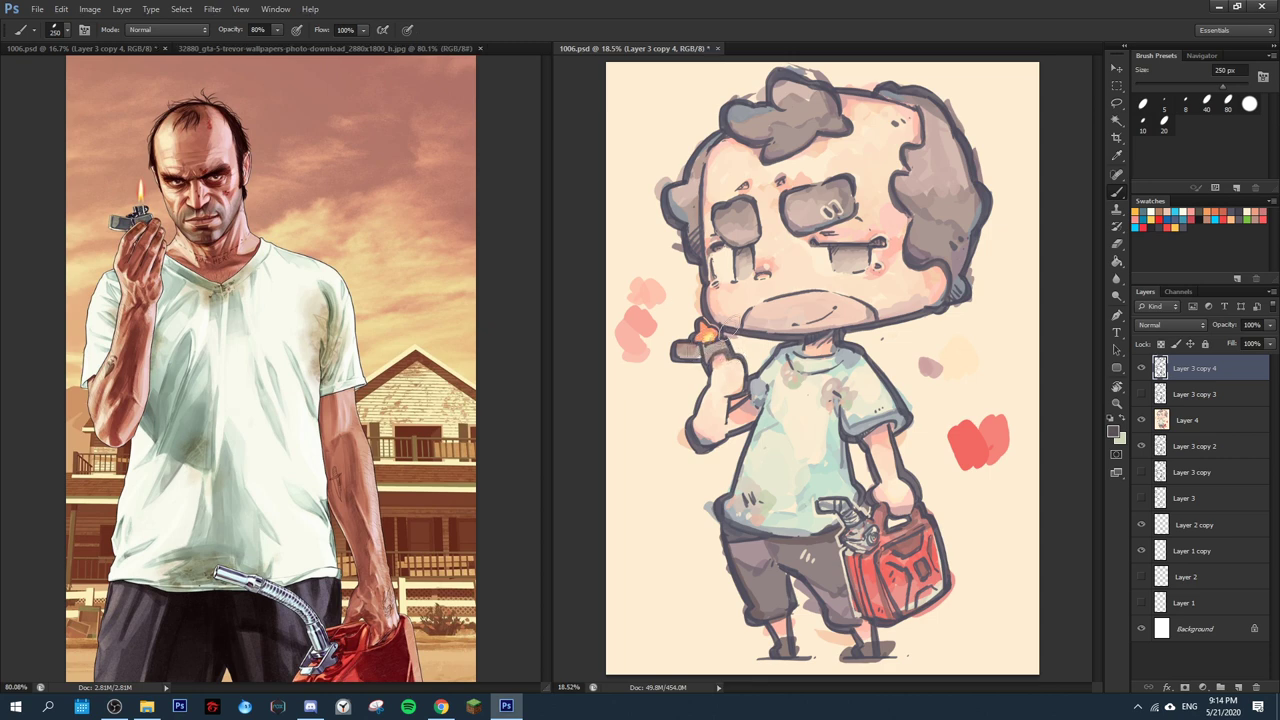
key(w)
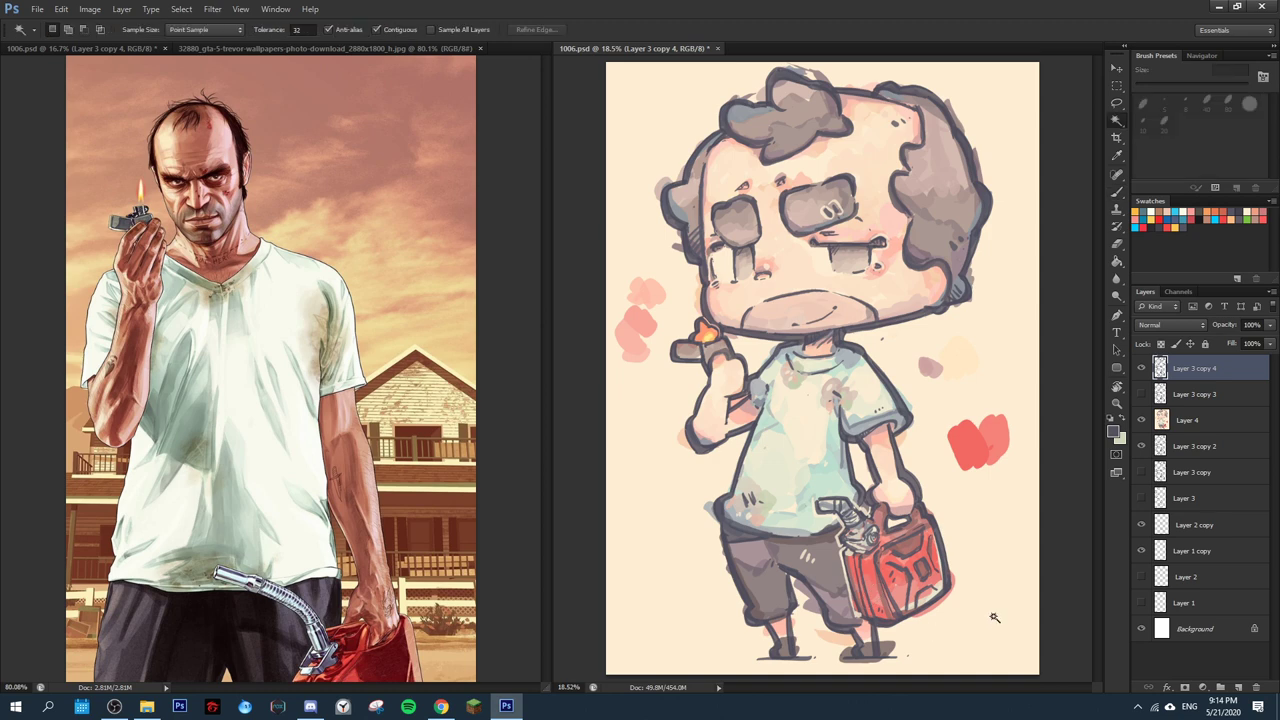
click(1014, 611)
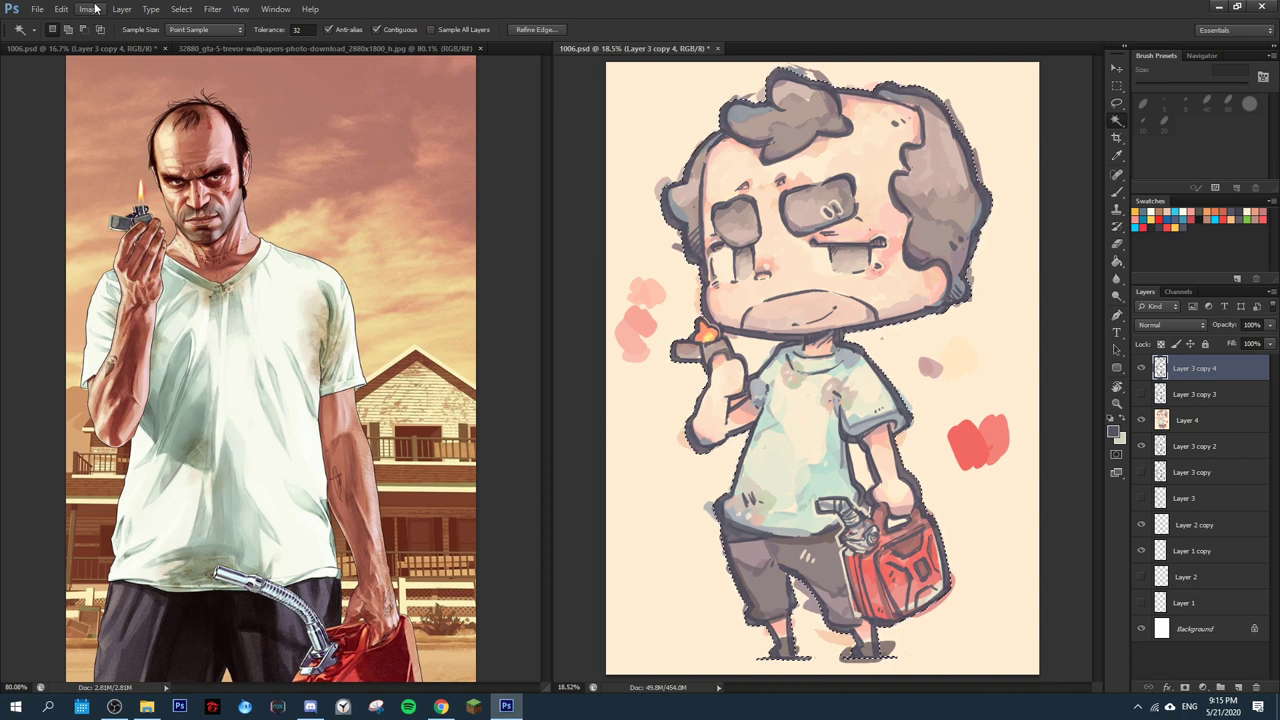
key(ctrl+d)
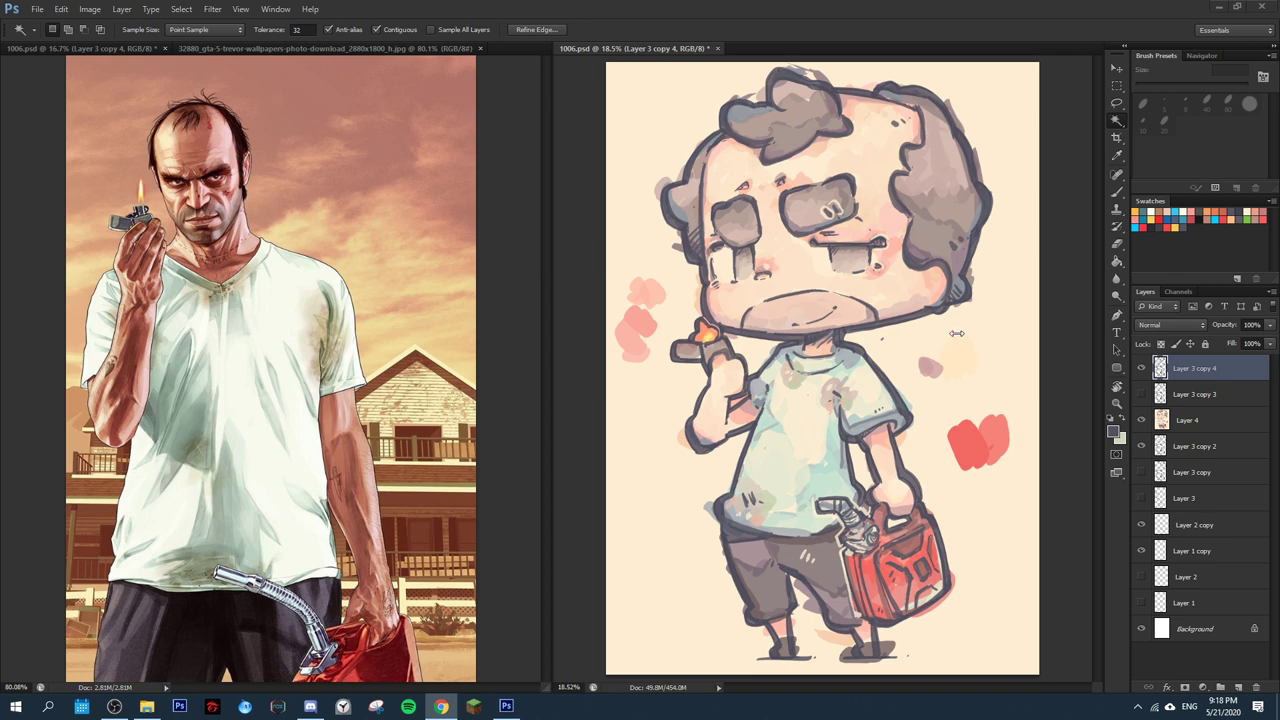
- Select the character's silhouette from Layer 3 copy 4 and contract the selection
ctrl+click(1160, 368)
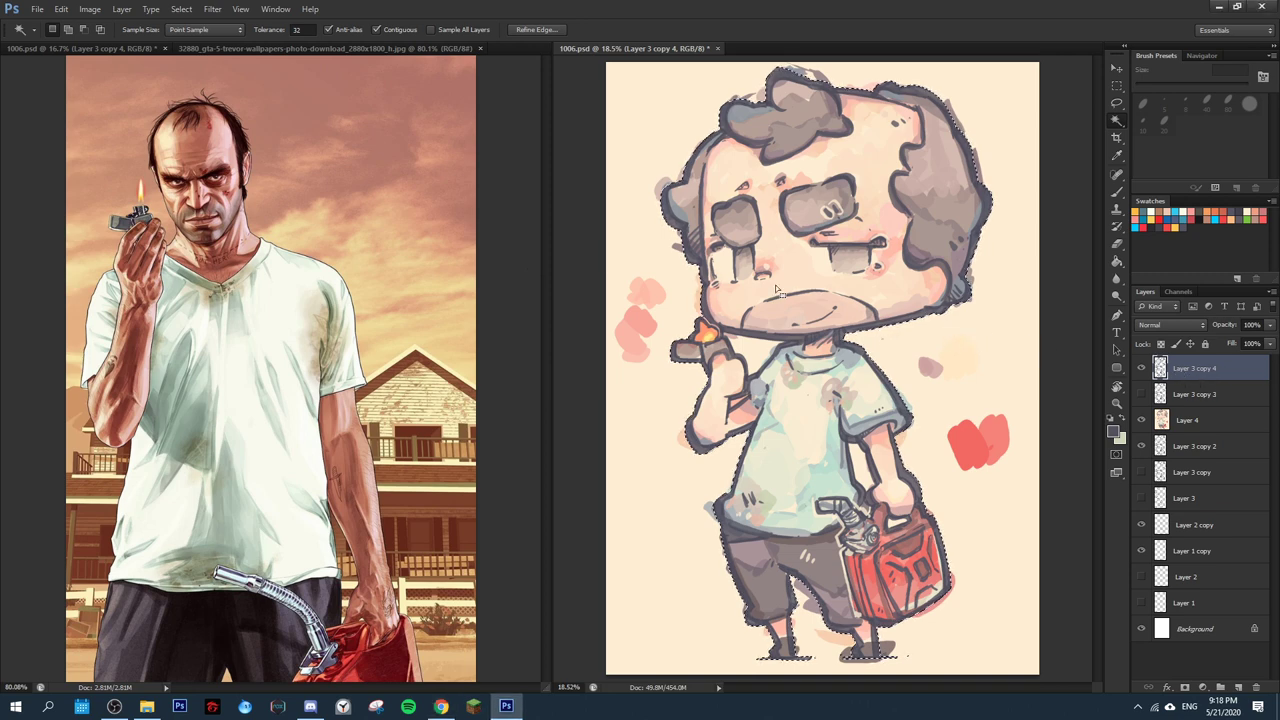
click(181, 9)
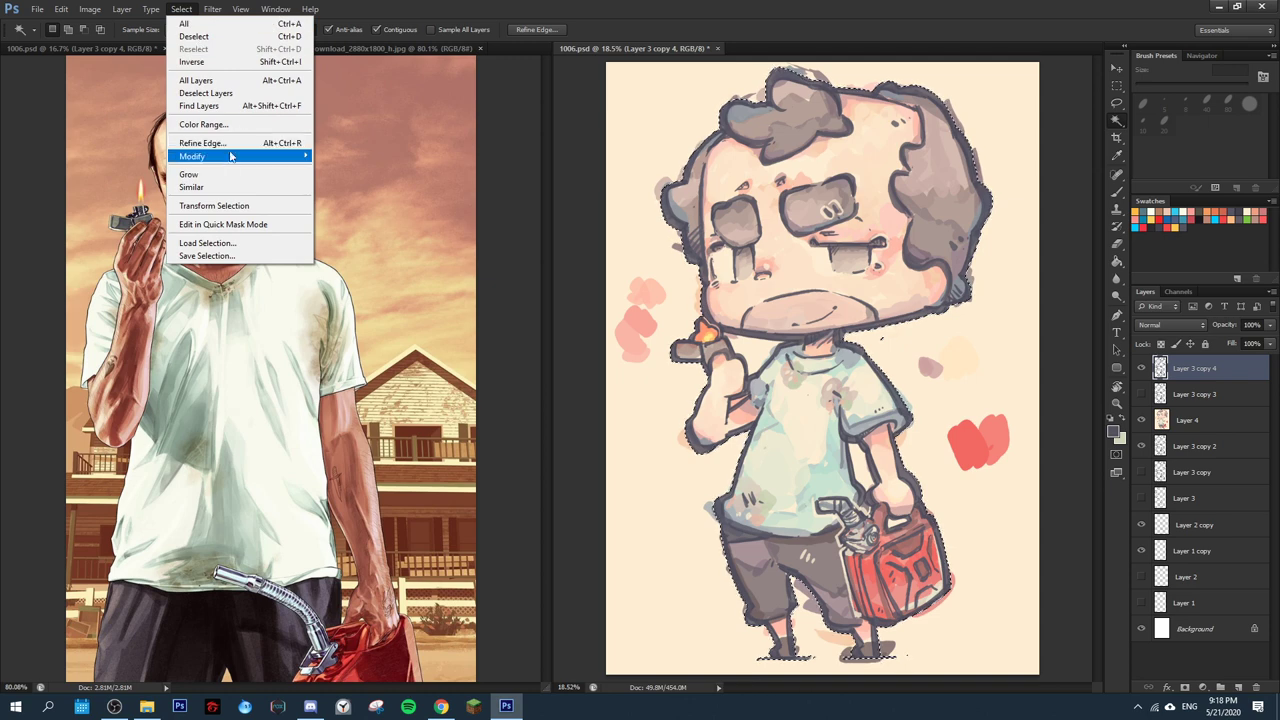
mouse_move(230, 153)
click(389, 190)
key(Return)
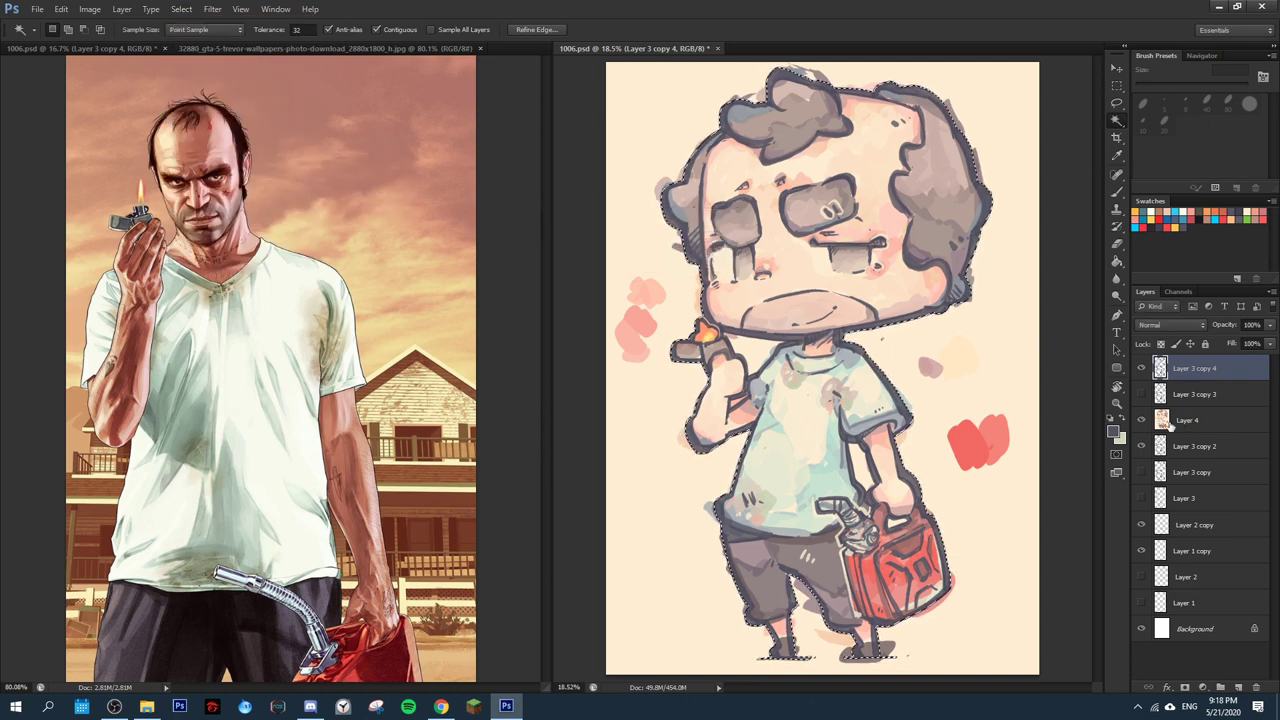
- Copy the selected area of Layer 4 to a new layer, and hide Layer 4 and Layer 3 copy 2
click(1215, 420)
key(ctrl+j)
click(1141, 472)
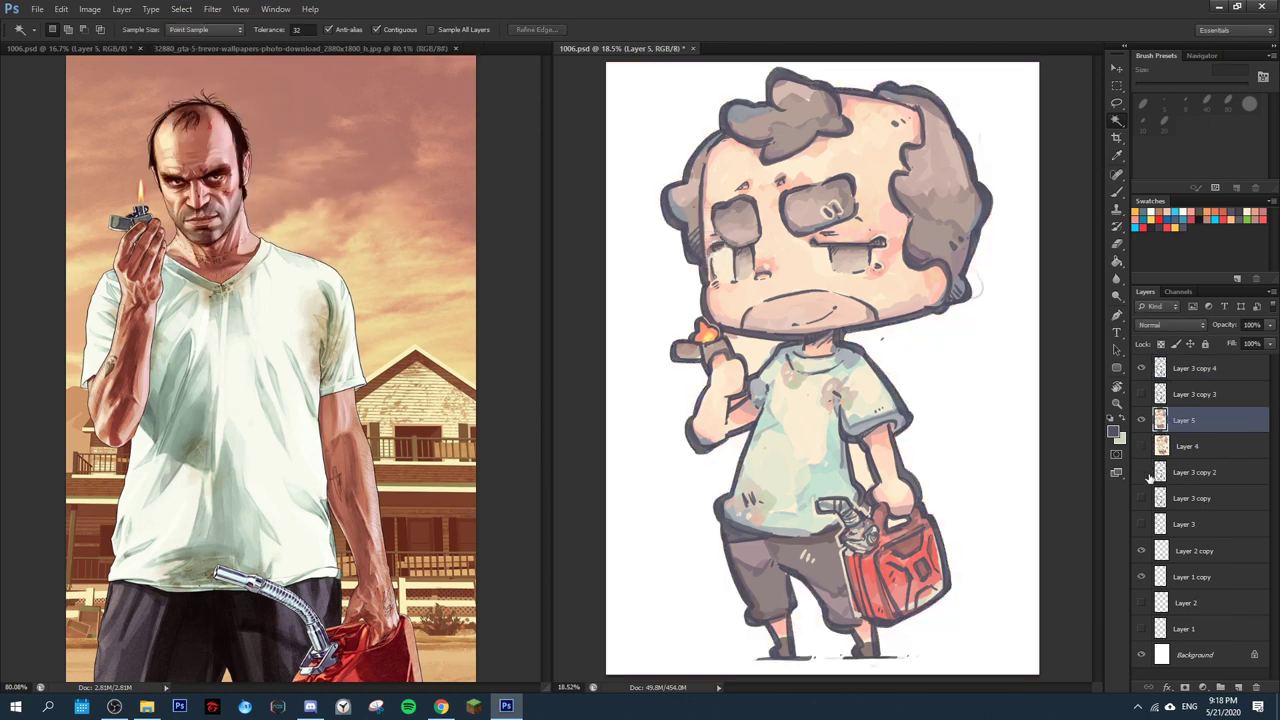
- On Layer 3 copy 4, select the enclosed background gaps between the arms and the body and expand the selection
click(1182, 372)
click(760, 366)
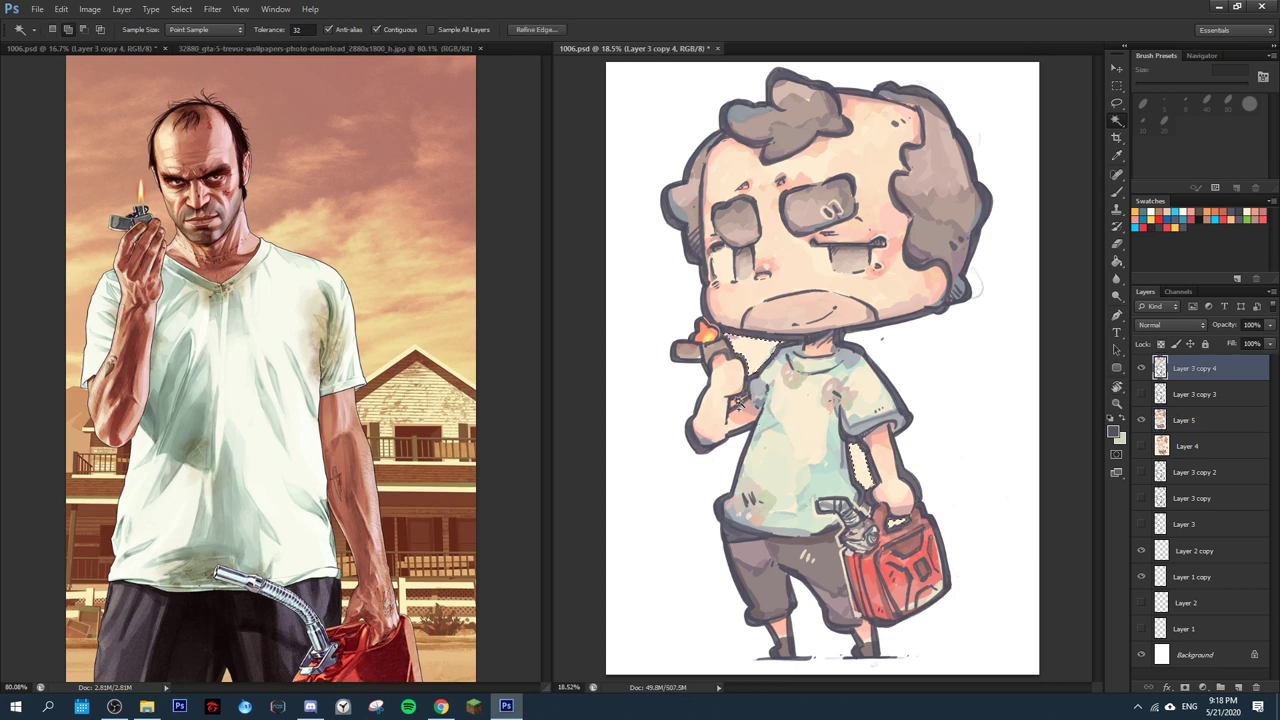
key(alt+s)
key(m)
key(e)
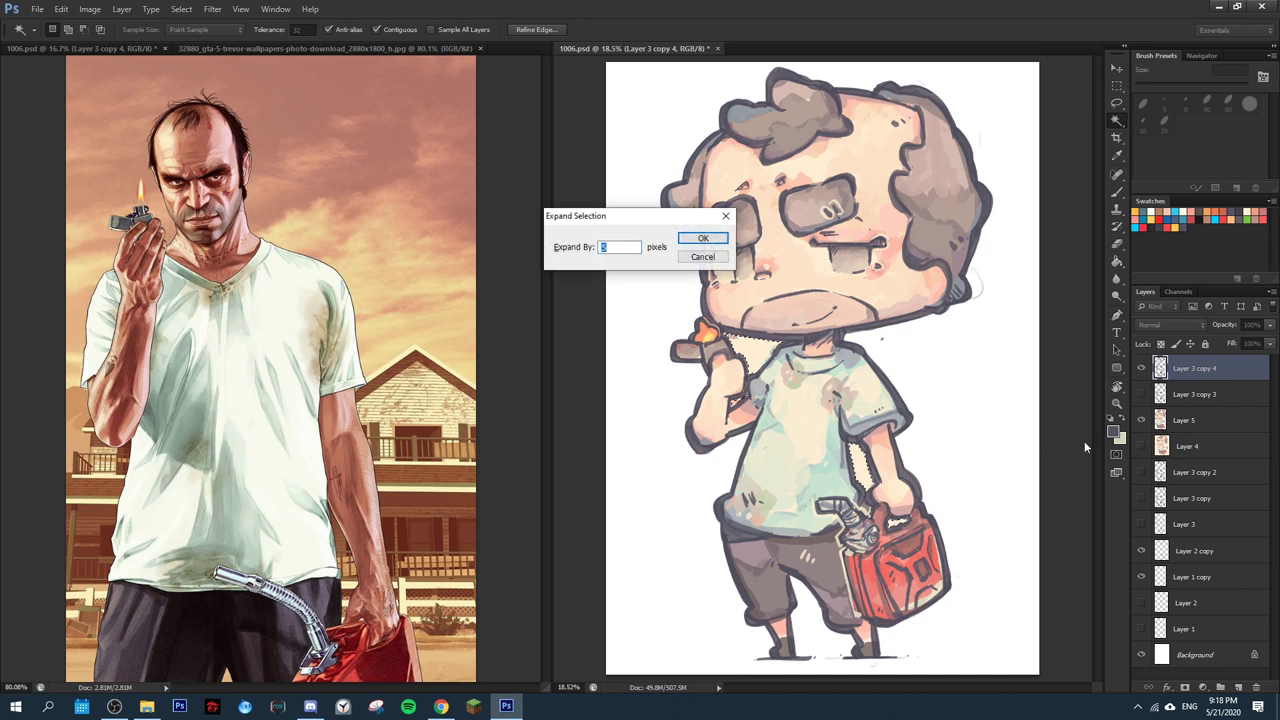
key(Return)
- Delete the selected background gaps from the cut-out colour layer Layer 5 and clear the selection
click(1162, 428)
key(Delete)
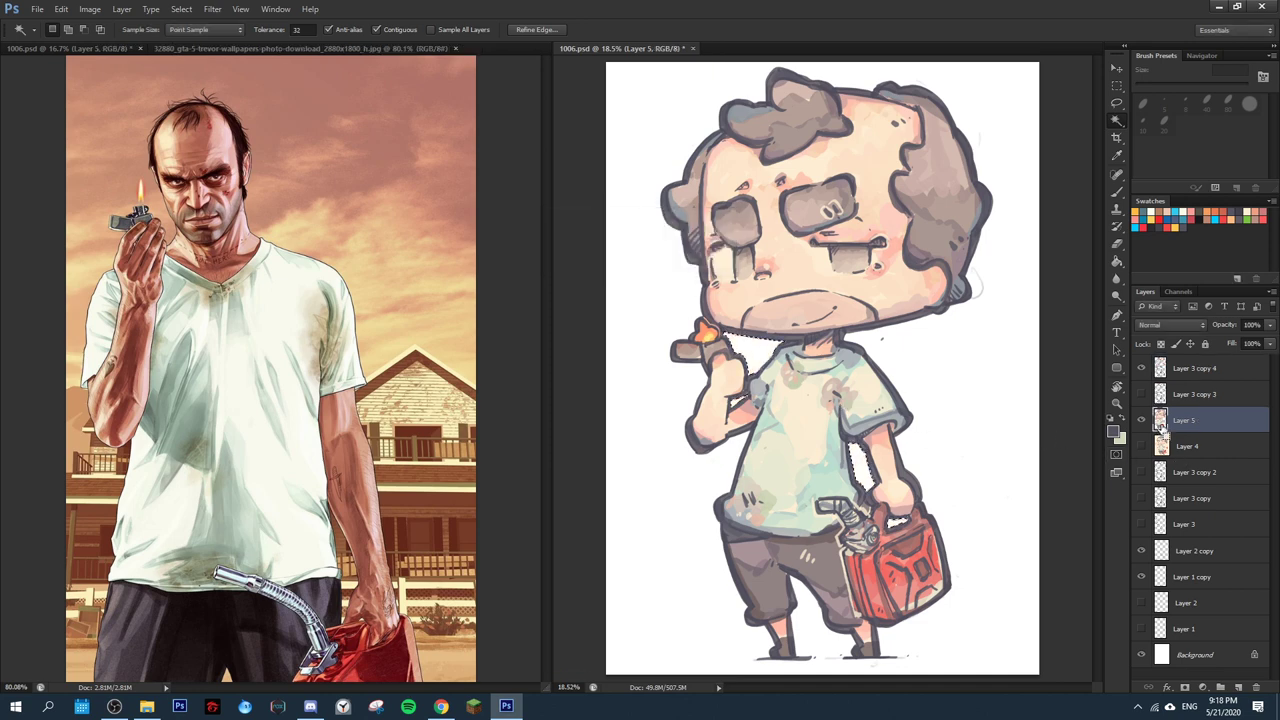
key(ctrl+d)
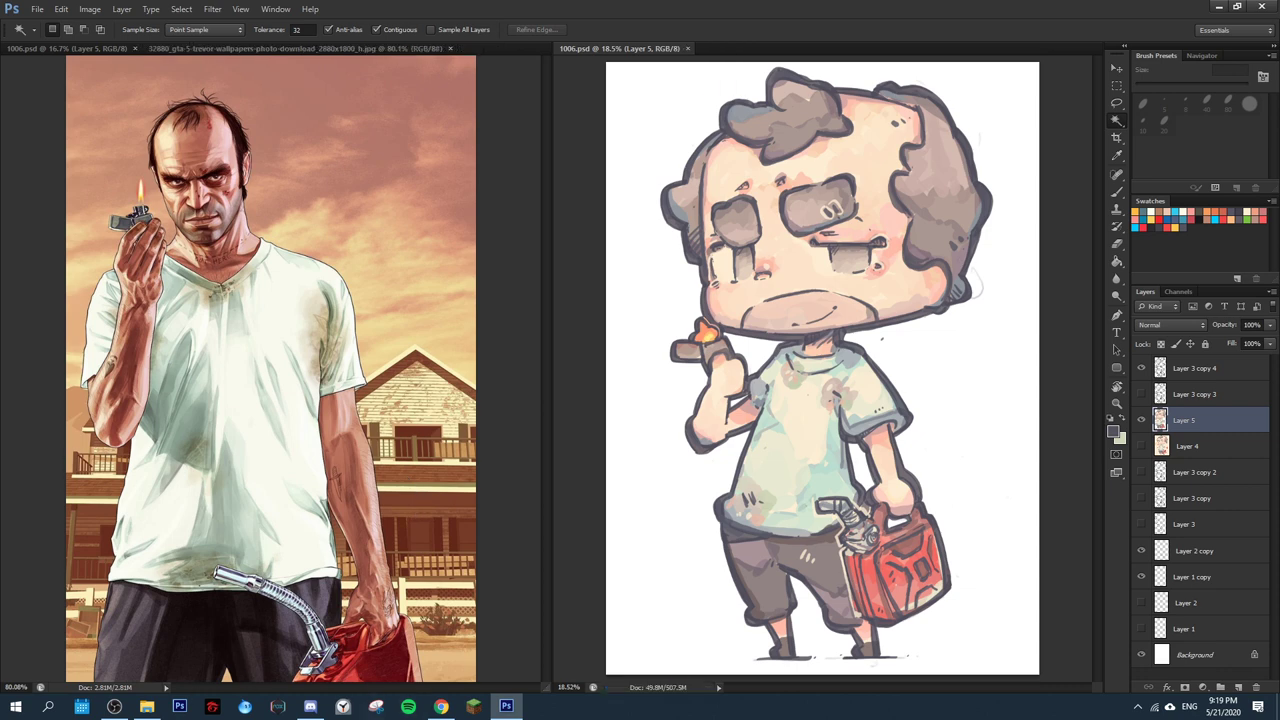
key(alt+Tab)
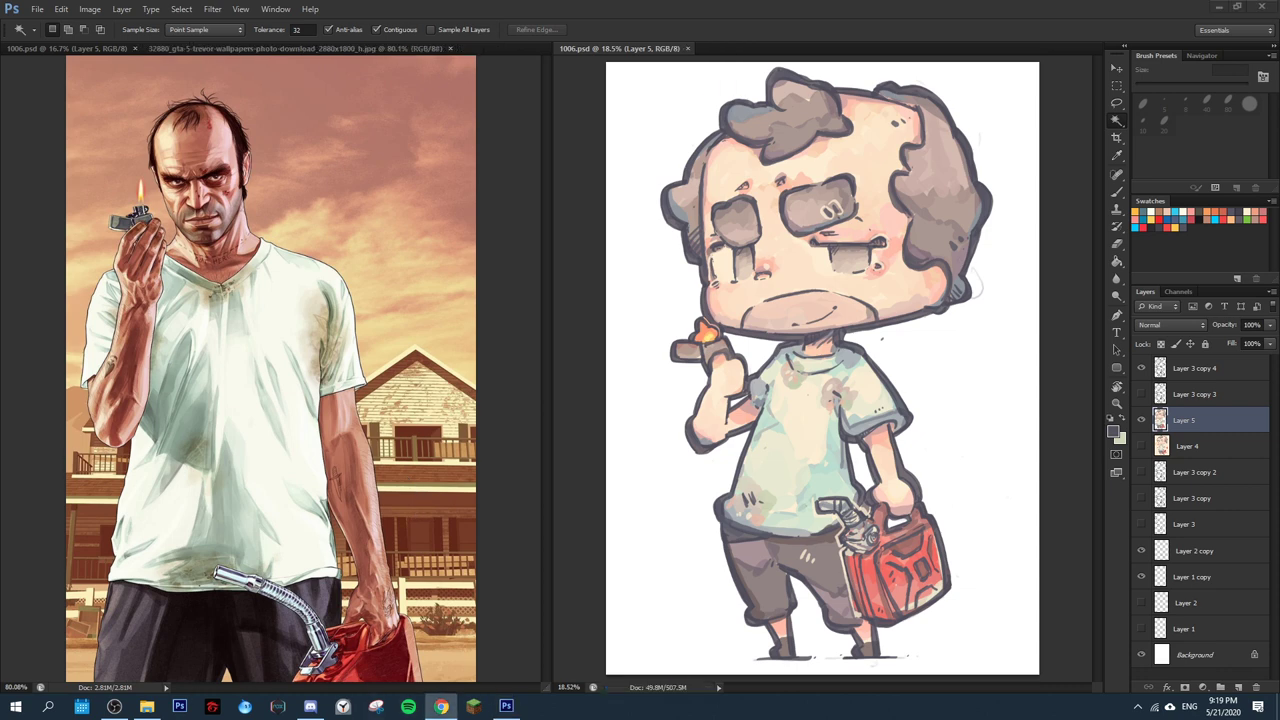